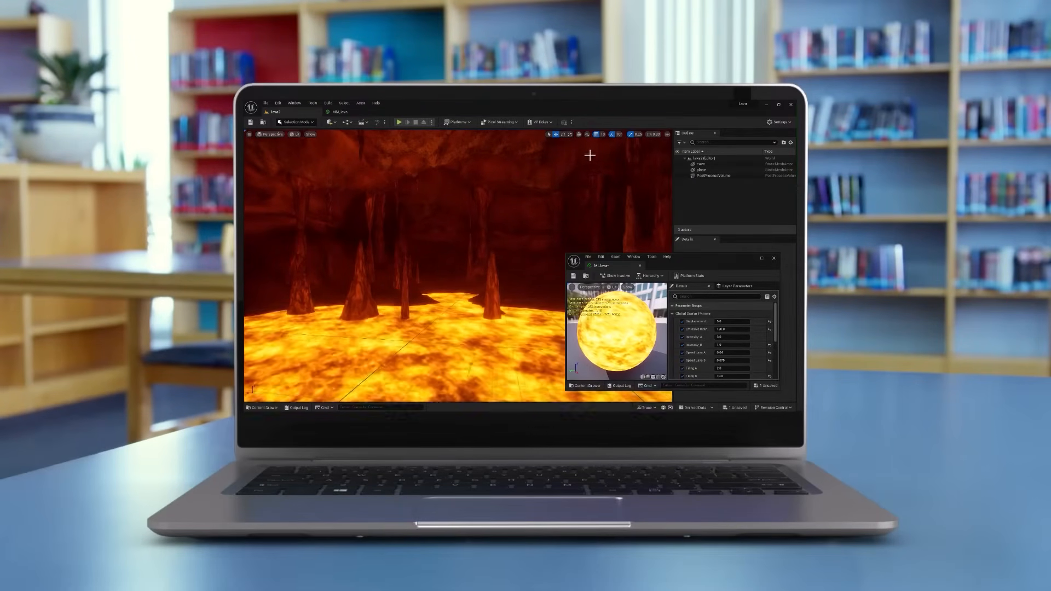
{"action": "left_click", "coordinate": [771, 258]}
{"action": "left_click", "coordinate": [515, 291]}
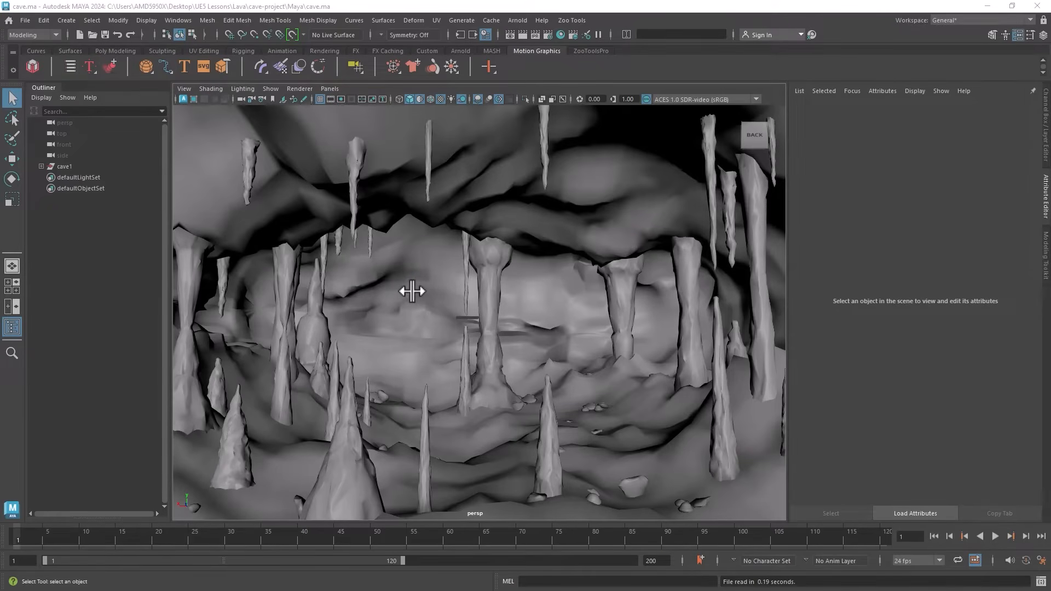
Step: Combine the meshes in the cave1 group into a single object and delete its construction history
{"action": "left_click", "coordinate": [61, 166]}
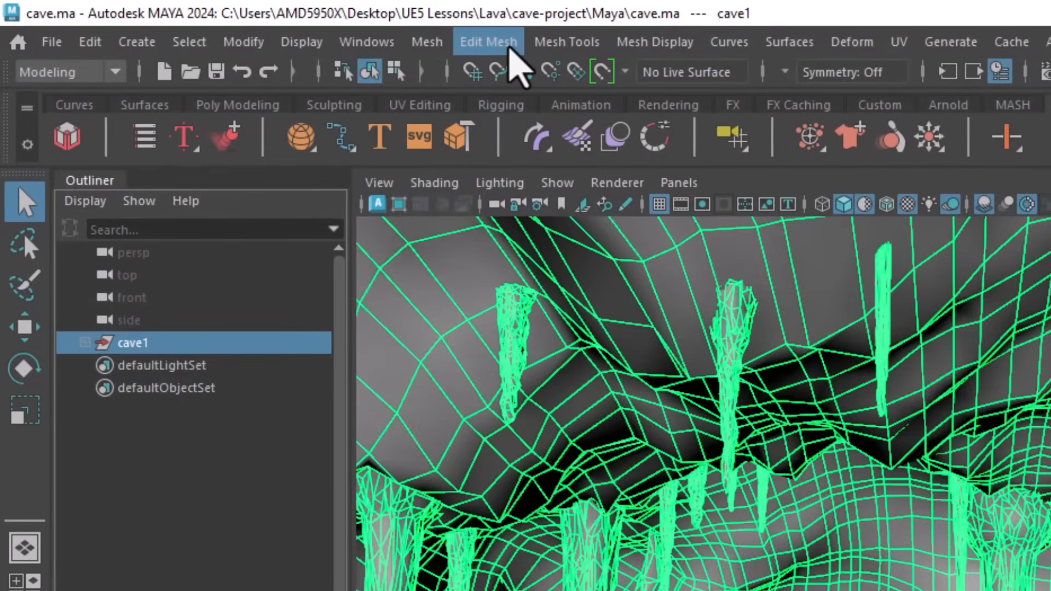
{"action": "left_click", "coordinate": [430, 42]}
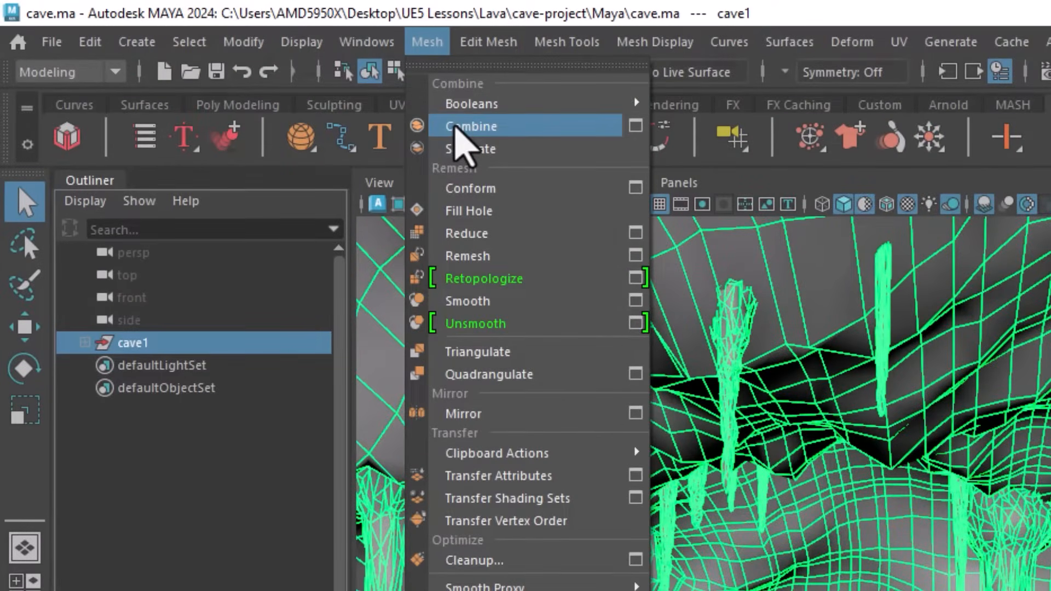
{"action": "left_click", "coordinate": [456, 127]}
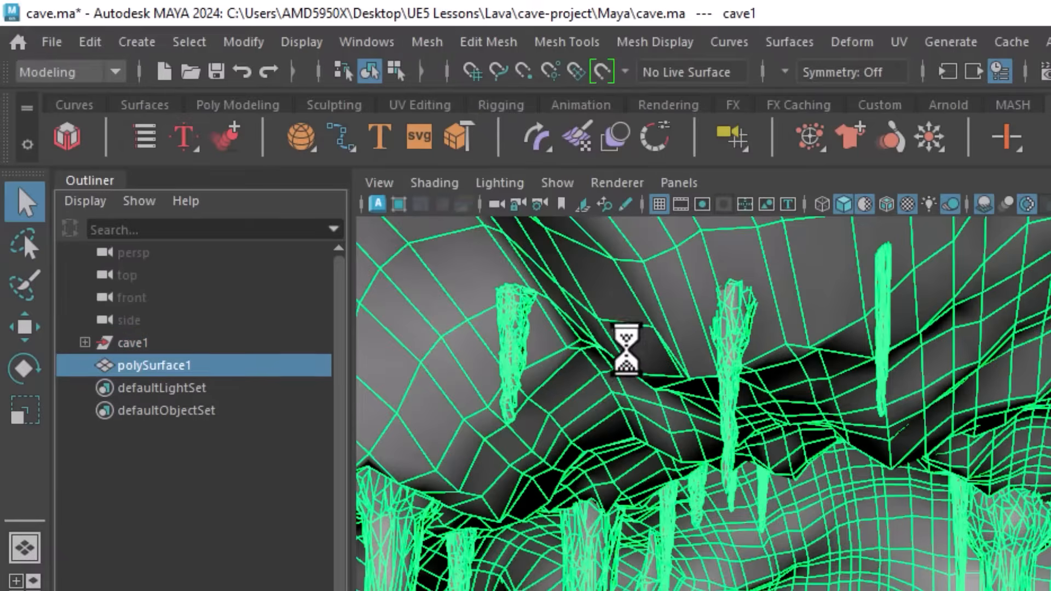
{"action": "left_click", "coordinate": [87, 42]}
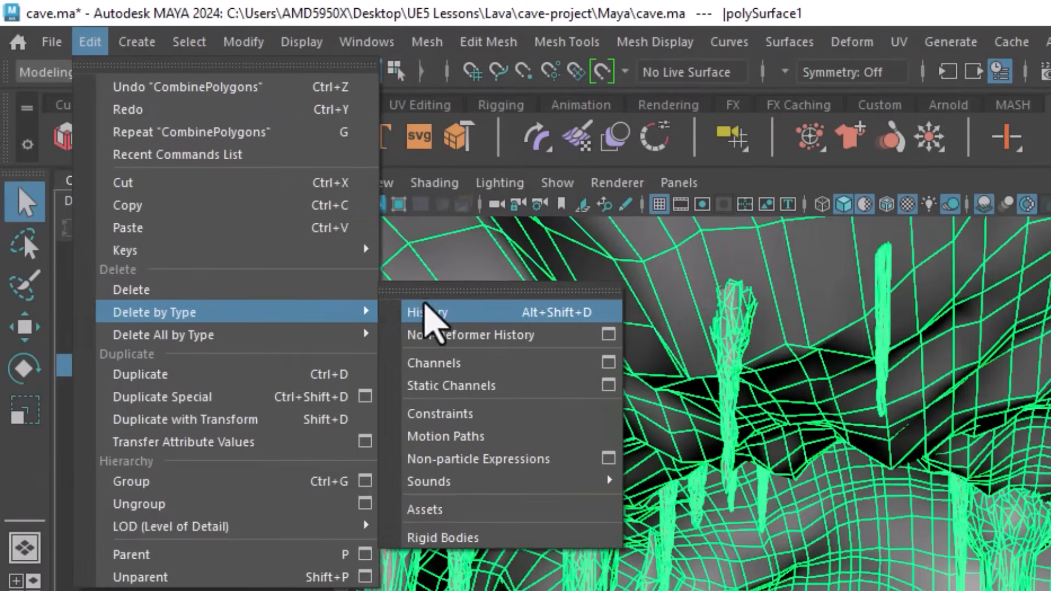
{"action": "left_click", "coordinate": [430, 311]}
{"action": "left_click_drag", "start_coordinate": [123, 342], "coordinate": [212, 394]}
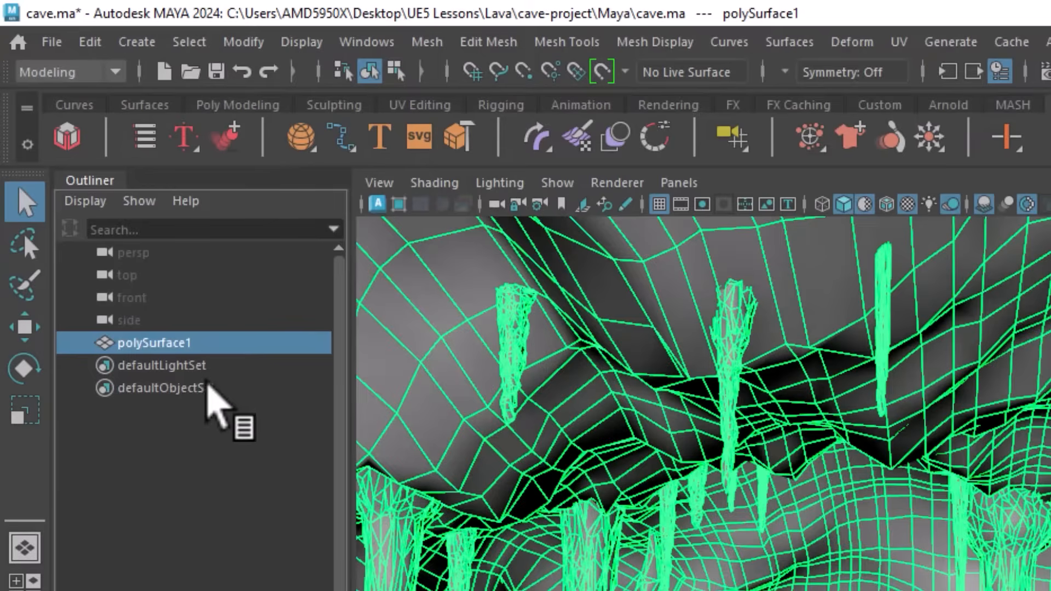
Step: Rename the combined mesh as cave1
{"action": "double_click", "coordinate": [156, 344]}
{"action": "type", "text": "dave1"}
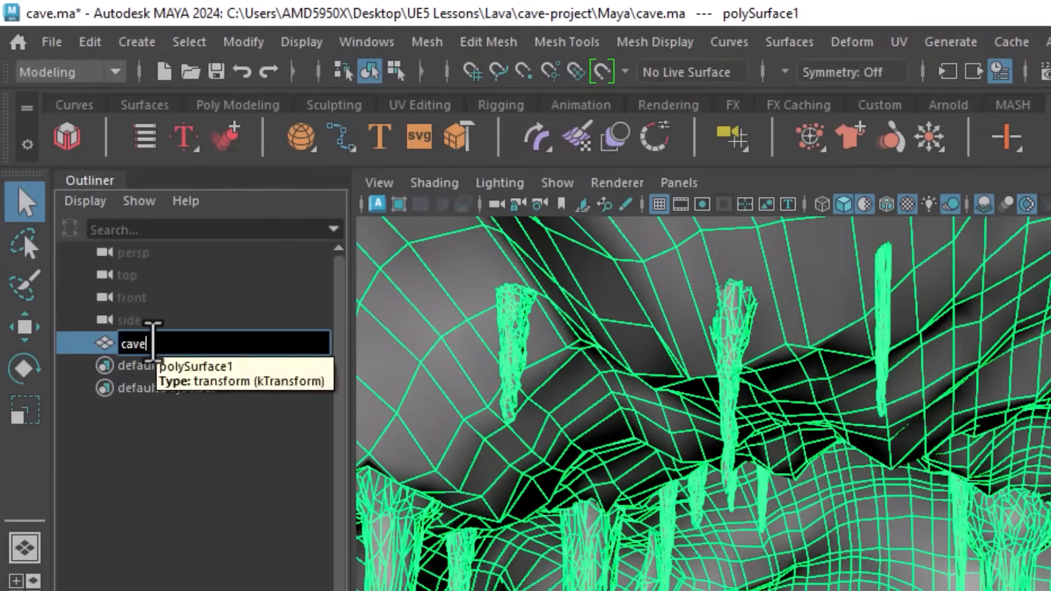
{"action": "key", "text": "Return"}
Step: Start a selection export of the cave1 mesh as FBX and review its geometry, animation, camera, light and media options
{"action": "left_click", "coordinate": [54, 44]}
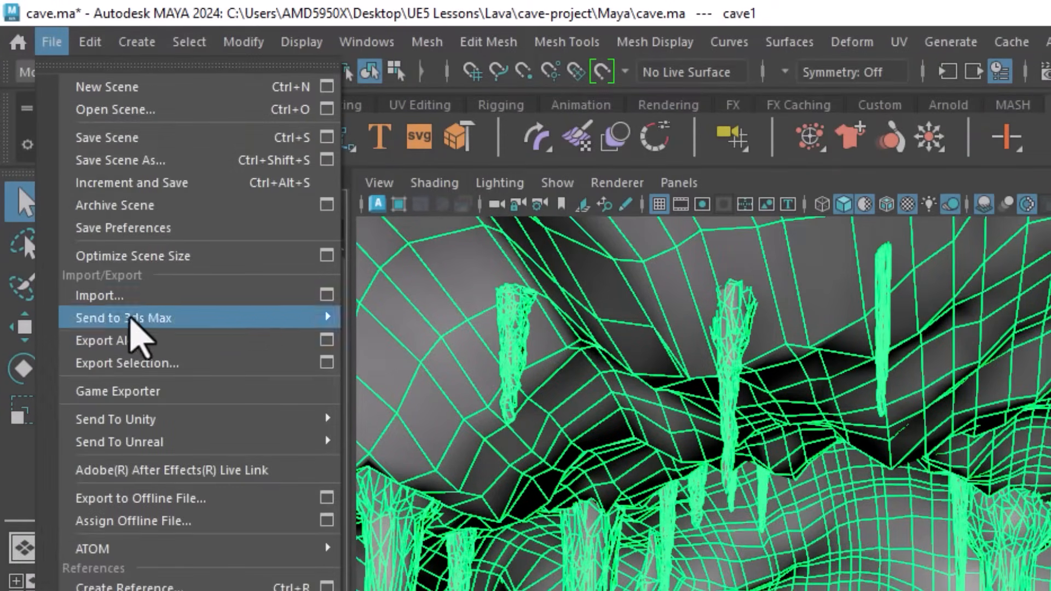
{"action": "left_click", "coordinate": [324, 363]}
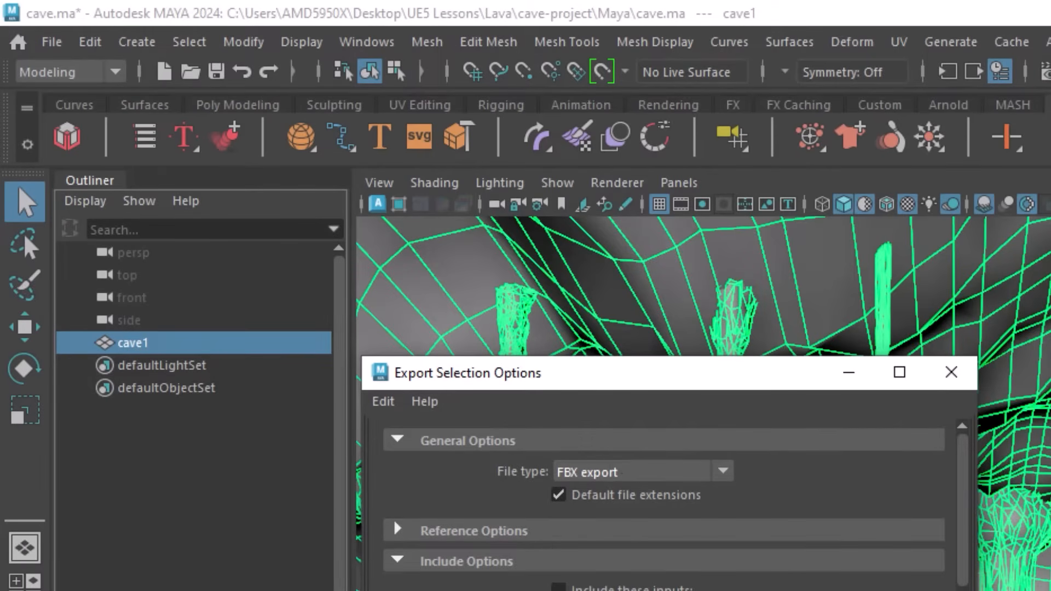
{"action": "scroll", "coordinate": [663, 493], "scroll_direction": "down", "scroll_amount": 5}
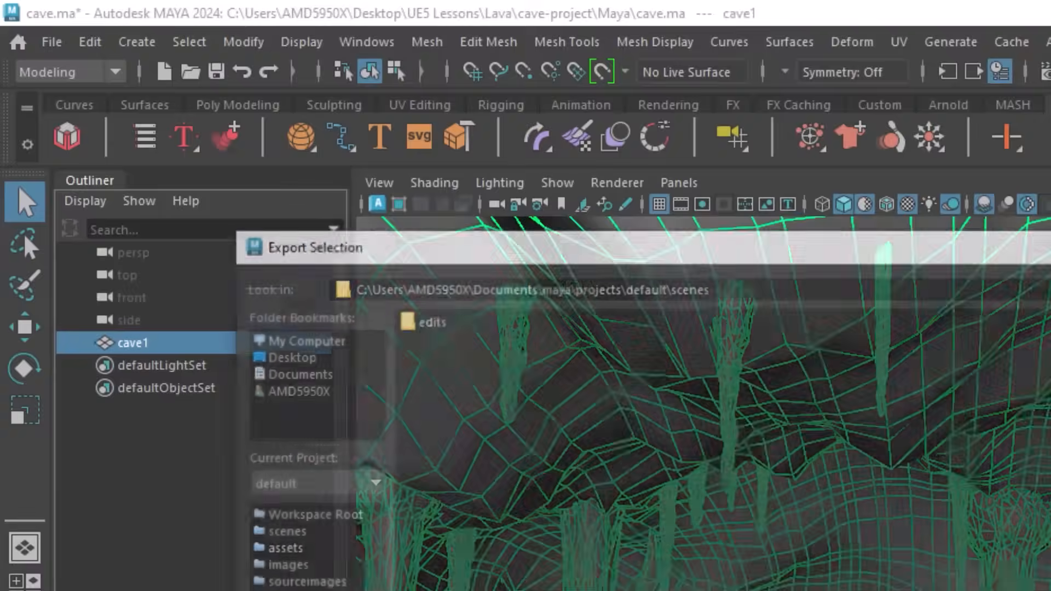
{"action": "scroll", "coordinate": [582, 476], "scroll_direction": "down", "scroll_amount": 5}
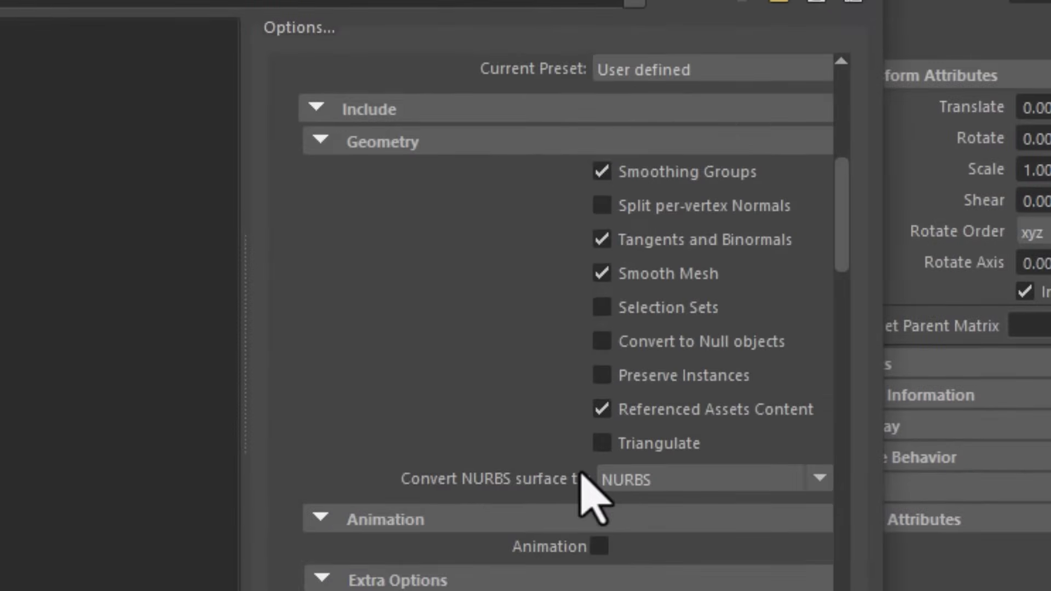
{"action": "scroll", "coordinate": [581, 476], "scroll_direction": "up", "scroll_amount": 5}
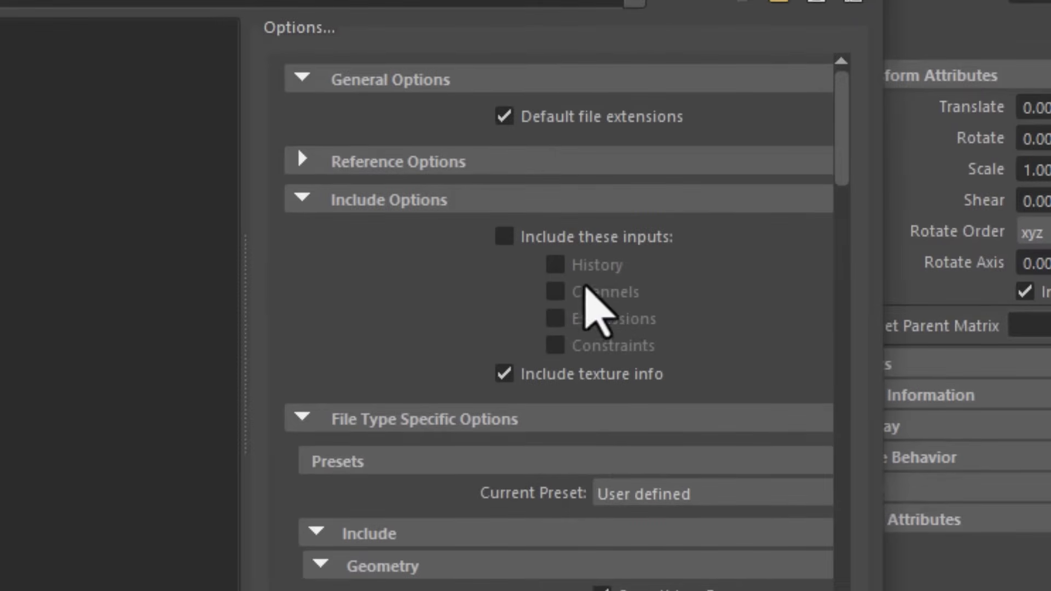
{"action": "scroll", "coordinate": [591, 312], "scroll_direction": "down", "scroll_amount": 3}
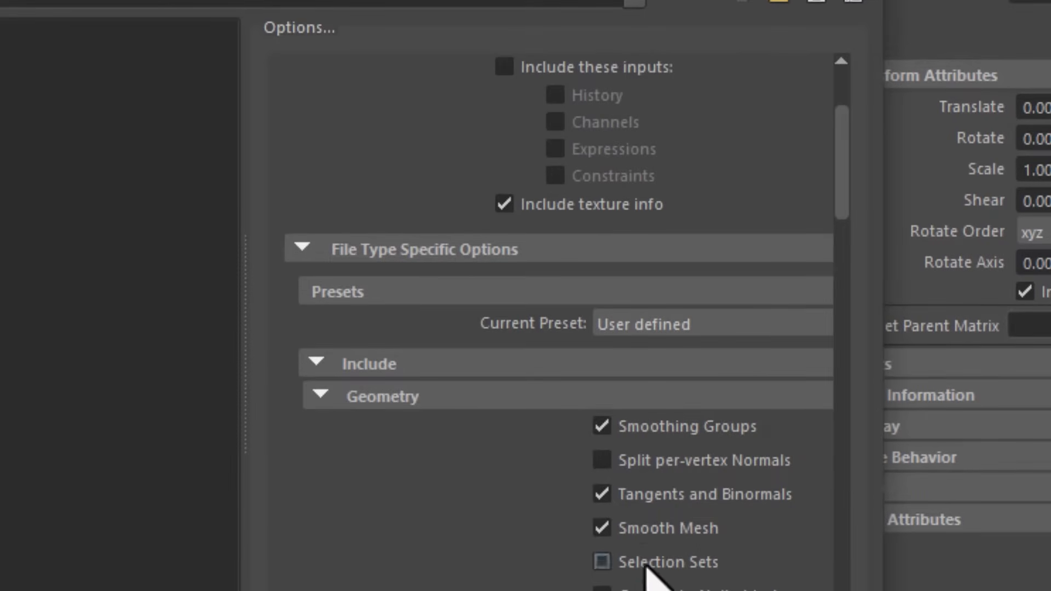
{"action": "scroll", "coordinate": [613, 562], "scroll_direction": "down", "scroll_amount": 20}
{"action": "scroll", "coordinate": [607, 547], "scroll_direction": "down", "scroll_amount": 10}
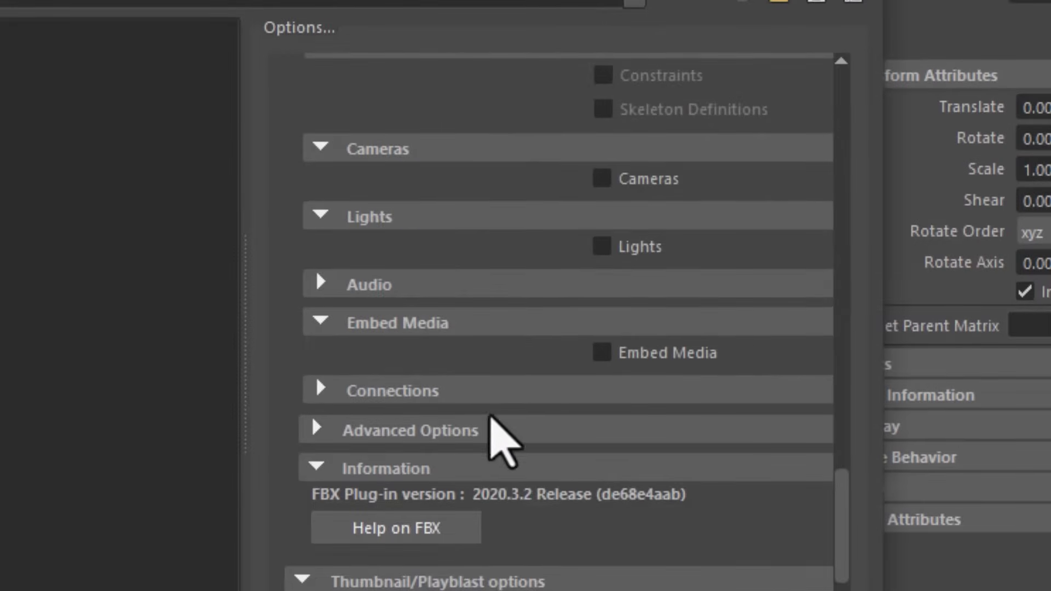
{"action": "scroll", "coordinate": [490, 429], "scroll_direction": "down", "scroll_amount": 3}
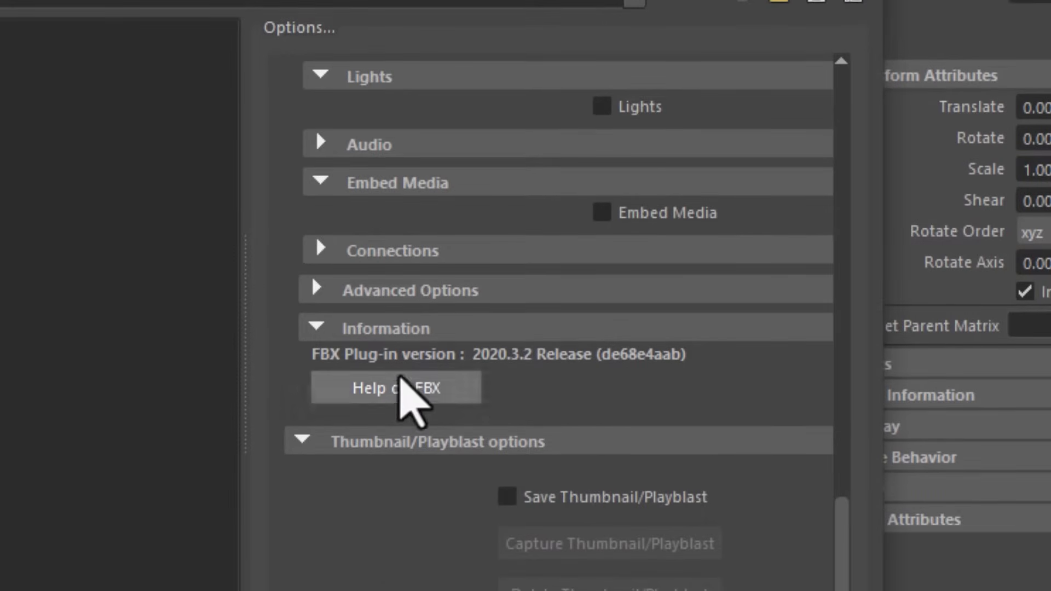
Step: Check the up axis in the advanced FBX export options and cancel the export
{"action": "left_click", "coordinate": [314, 292]}
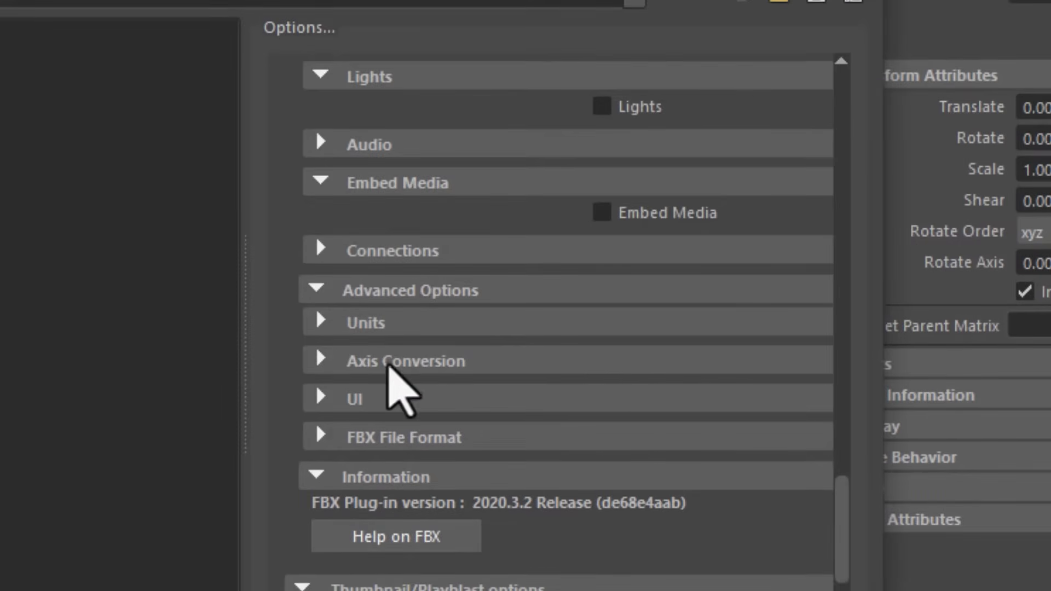
{"action": "left_click", "coordinate": [321, 358]}
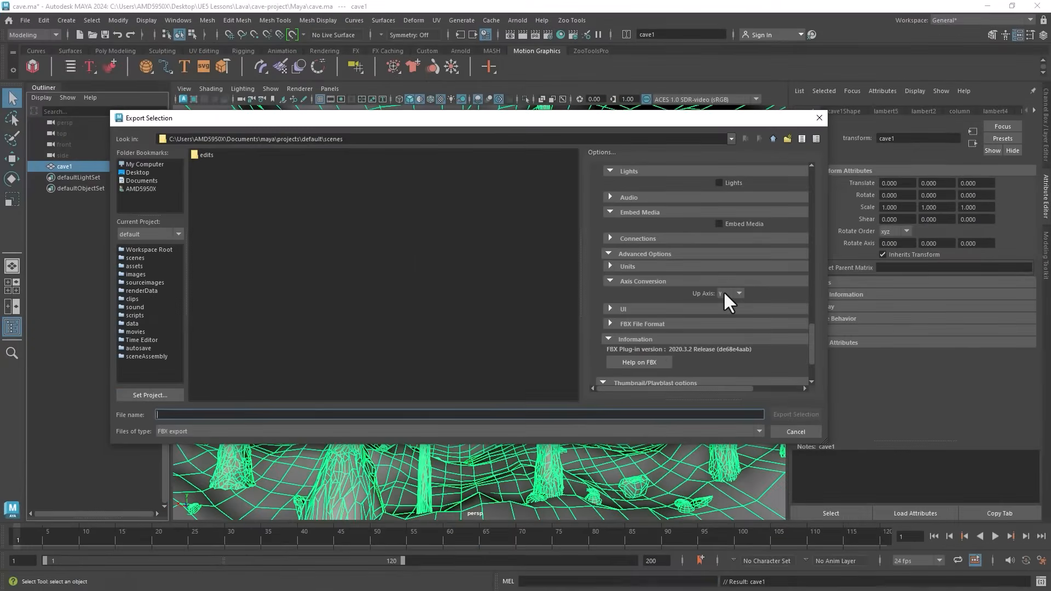
{"action": "left_click", "coordinate": [789, 432]}
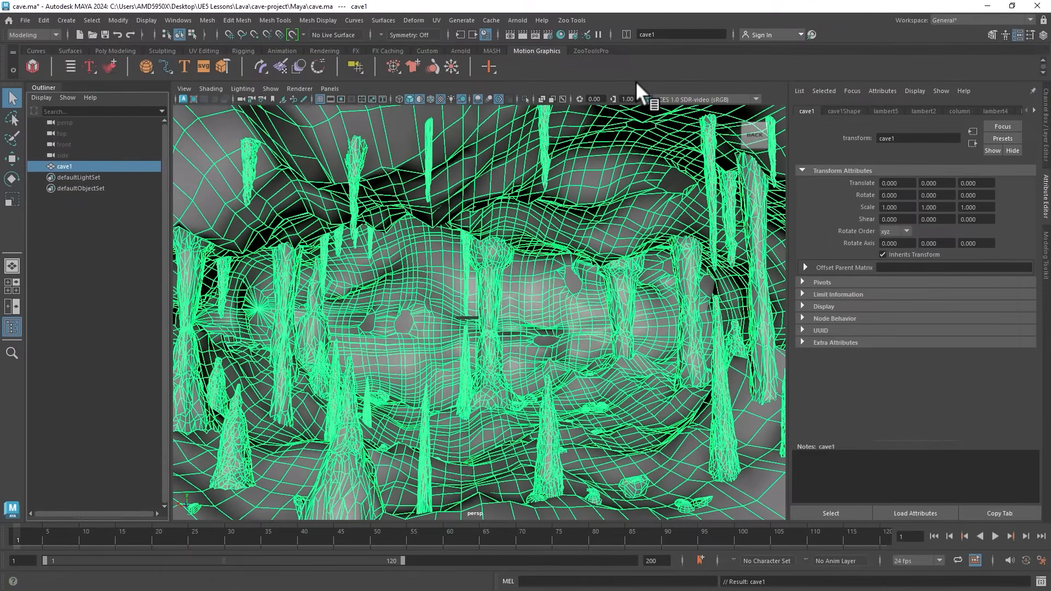
Step: Switch to Unreal Engine and examine the cave and plane static meshes in the Props folder
{"action": "left_click", "coordinate": [982, 4]}
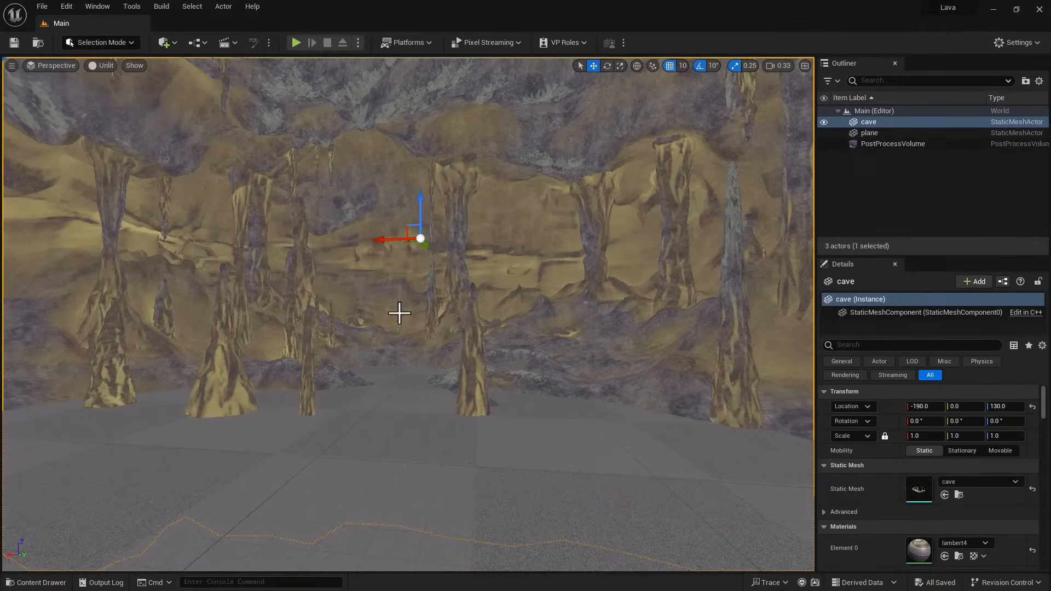
{"action": "left_click", "coordinate": [35, 582]}
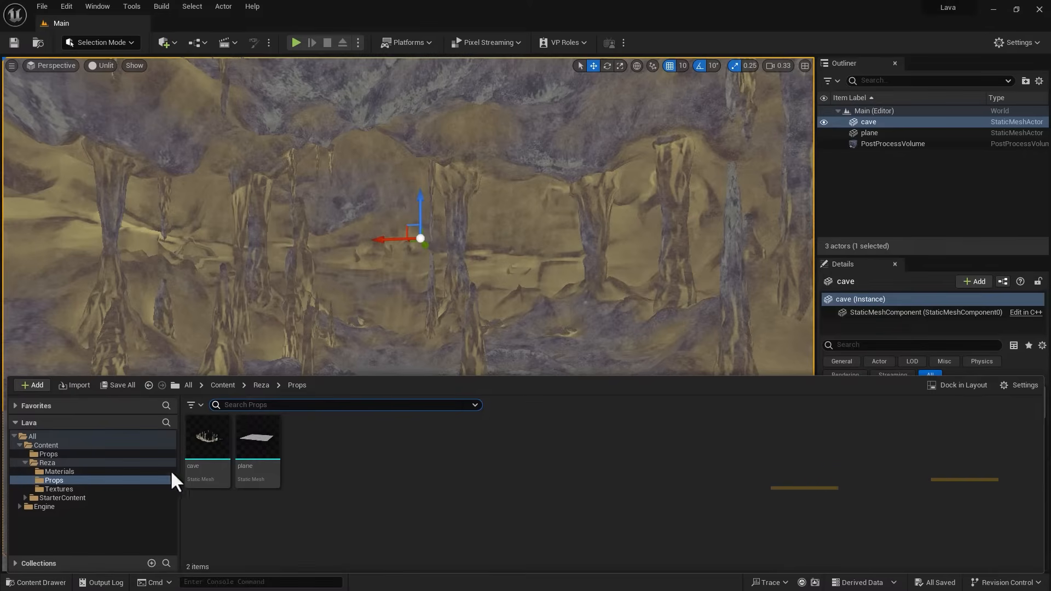
{"action": "left_click", "coordinate": [203, 437]}
{"action": "left_click", "coordinate": [257, 437]}
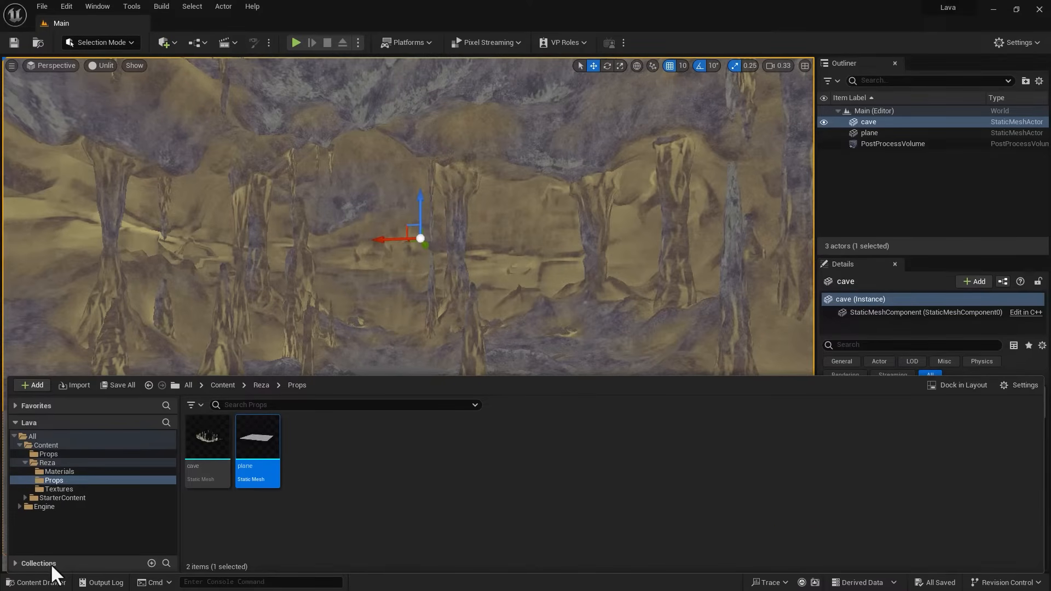
{"action": "left_click", "coordinate": [40, 583]}
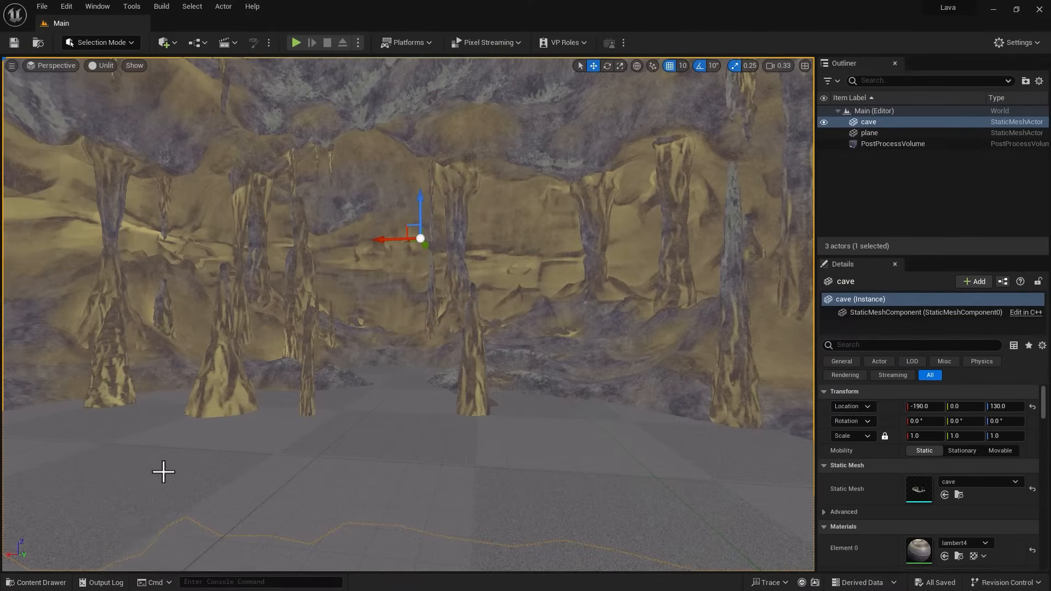
Step: Select the floor plane in the level and show the project's empty Materials folder beside Props and Textures
{"action": "left_click", "coordinate": [394, 438]}
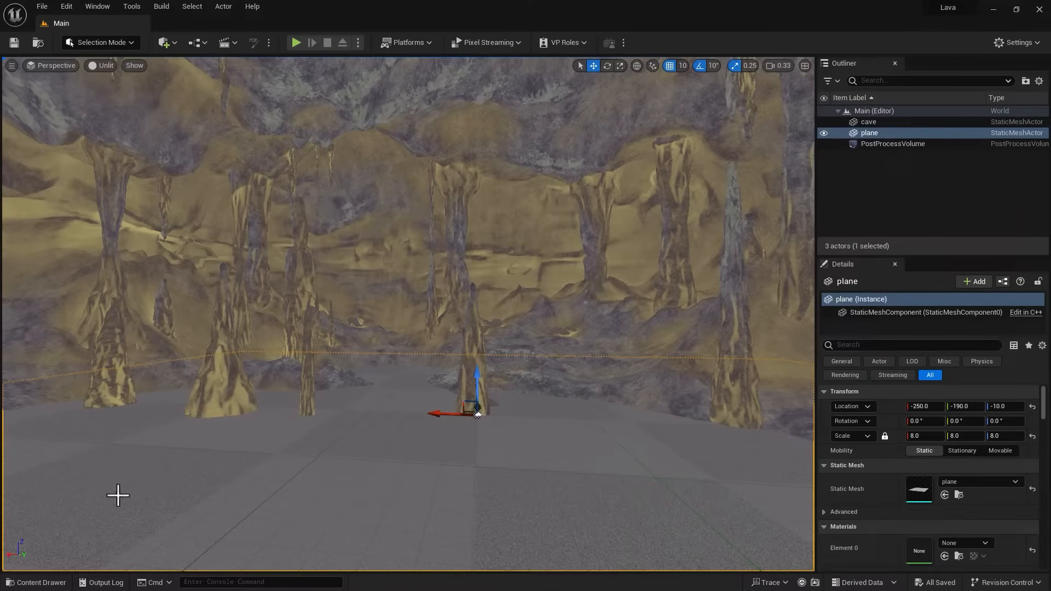
{"action": "left_click", "coordinate": [22, 582]}
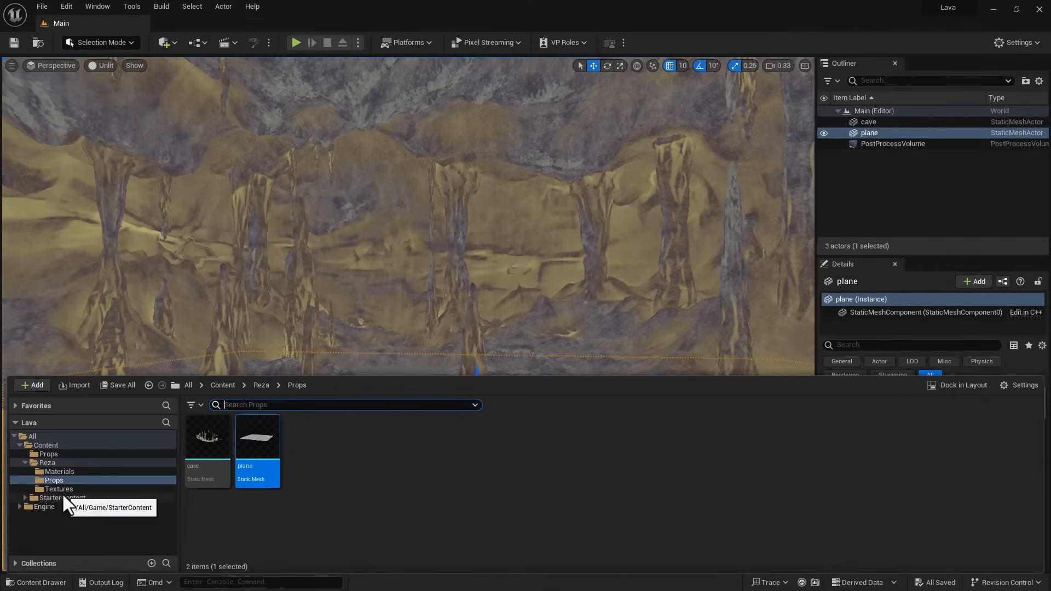
{"action": "left_click", "coordinate": [56, 473]}
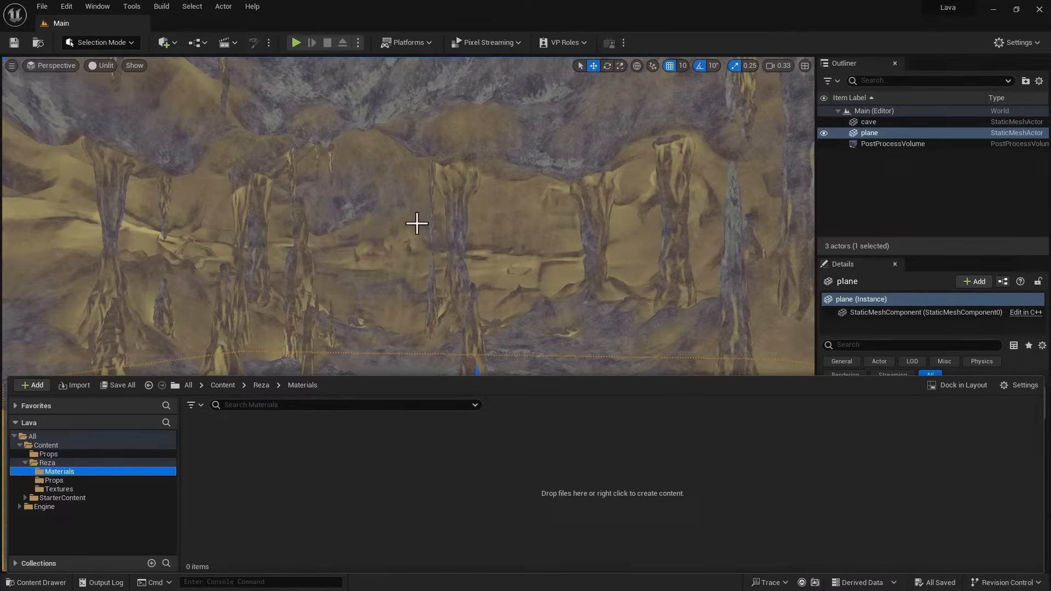
Step: Preview the level in Lit view mode and return the viewport to Unlit
{"action": "left_click", "coordinate": [93, 65]}
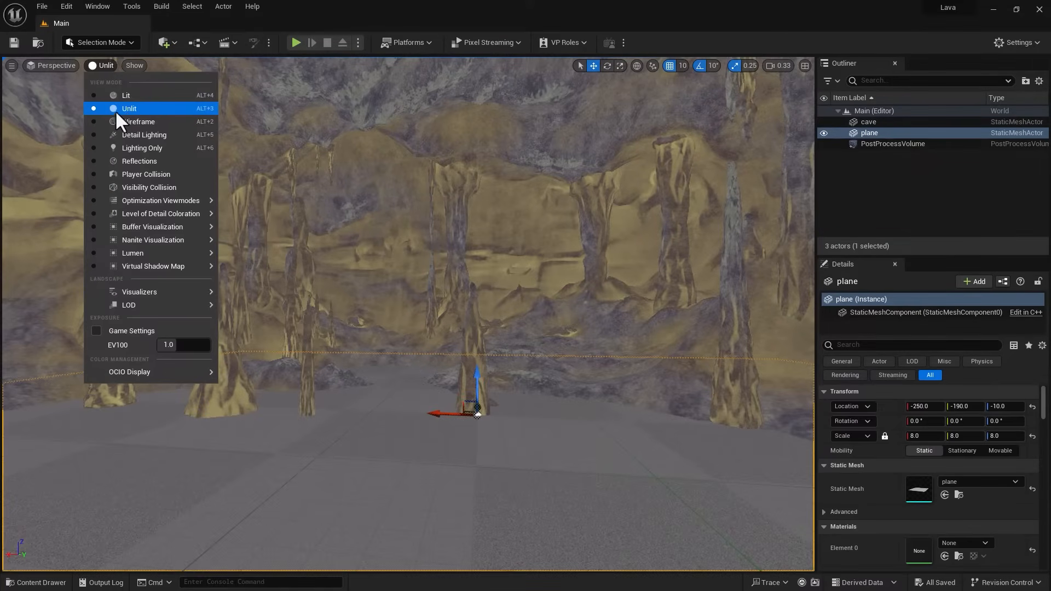
{"action": "left_click", "coordinate": [134, 109]}
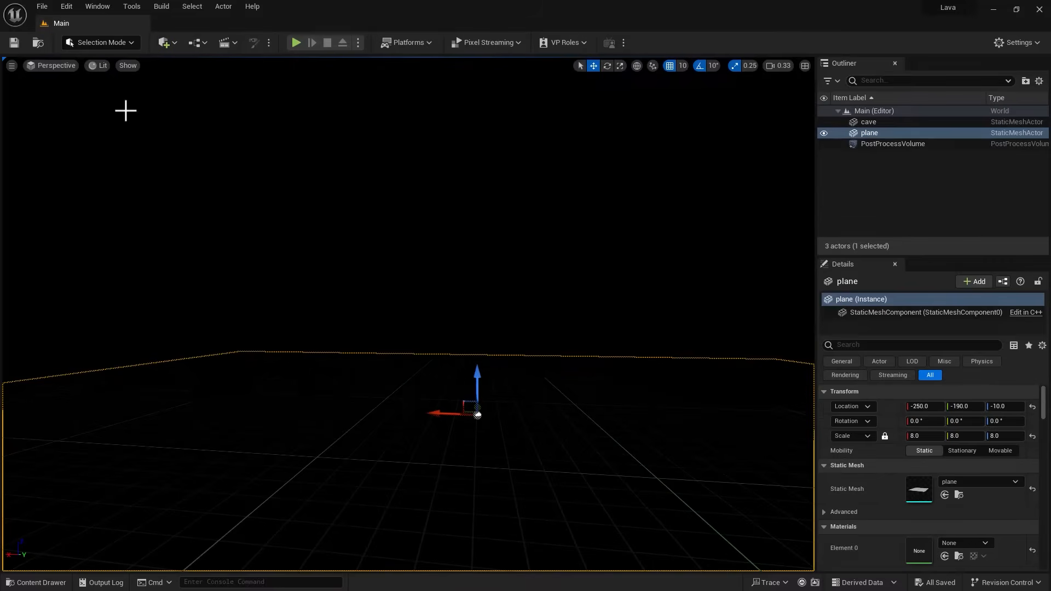
{"action": "left_click", "coordinate": [100, 66]}
{"action": "left_click", "coordinate": [113, 109]}
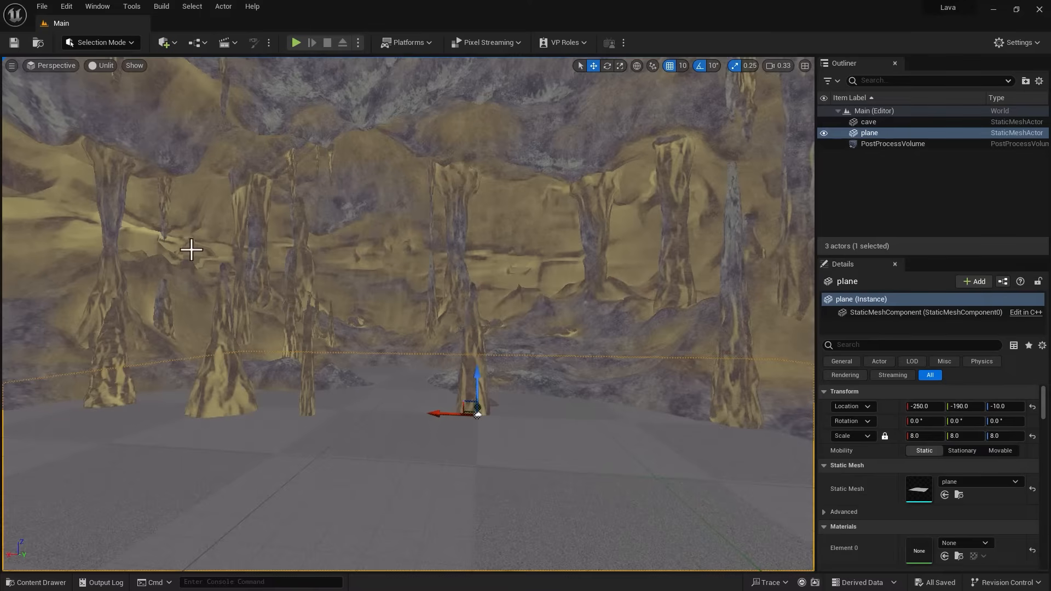
Step: Create a new material named MM_lava in the project's Materials folder
{"action": "left_click", "coordinate": [38, 582]}
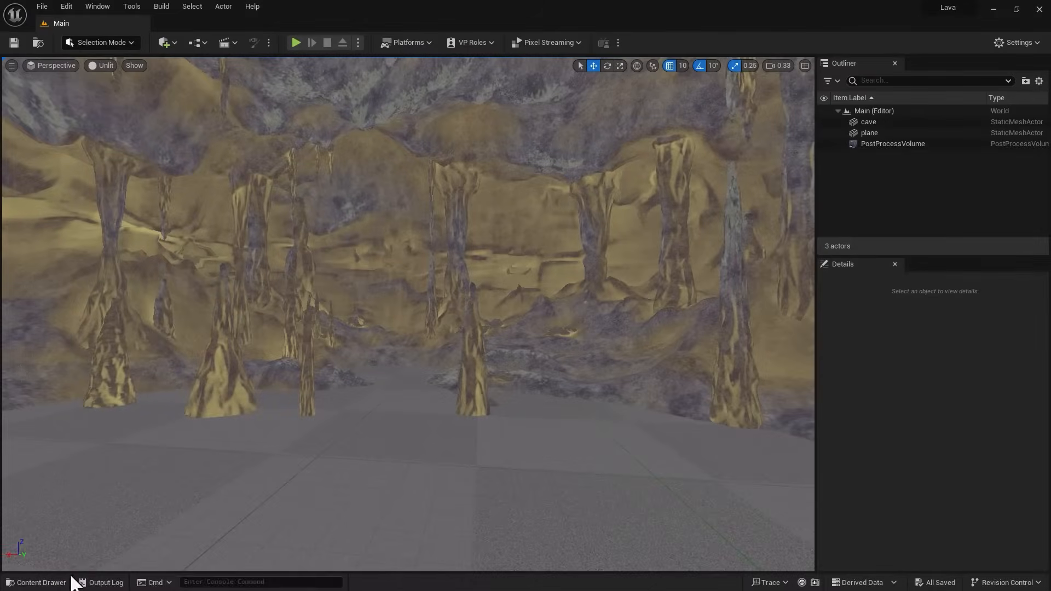
{"action": "left_click", "coordinate": [59, 584]}
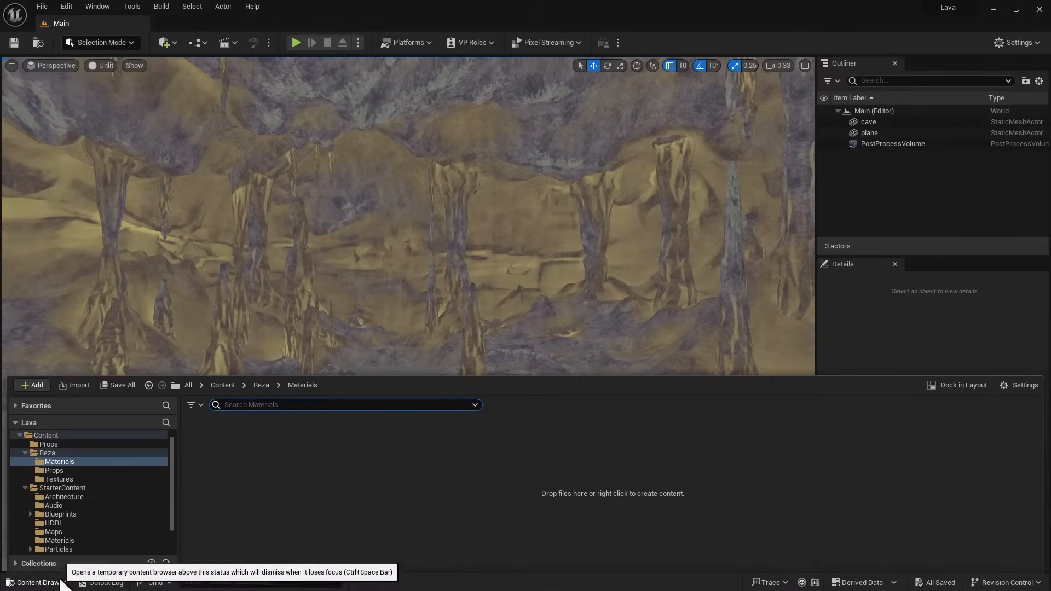
{"action": "right_click", "coordinate": [235, 451]}
{"action": "mouse_move", "coordinate": [233, 450]}
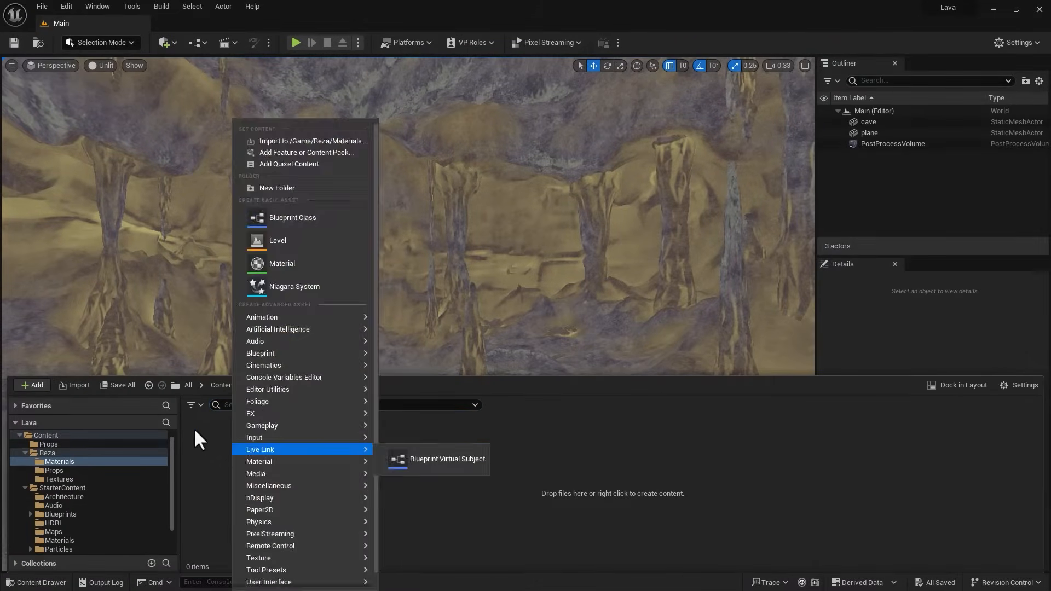
{"action": "left_click", "coordinate": [282, 264]}
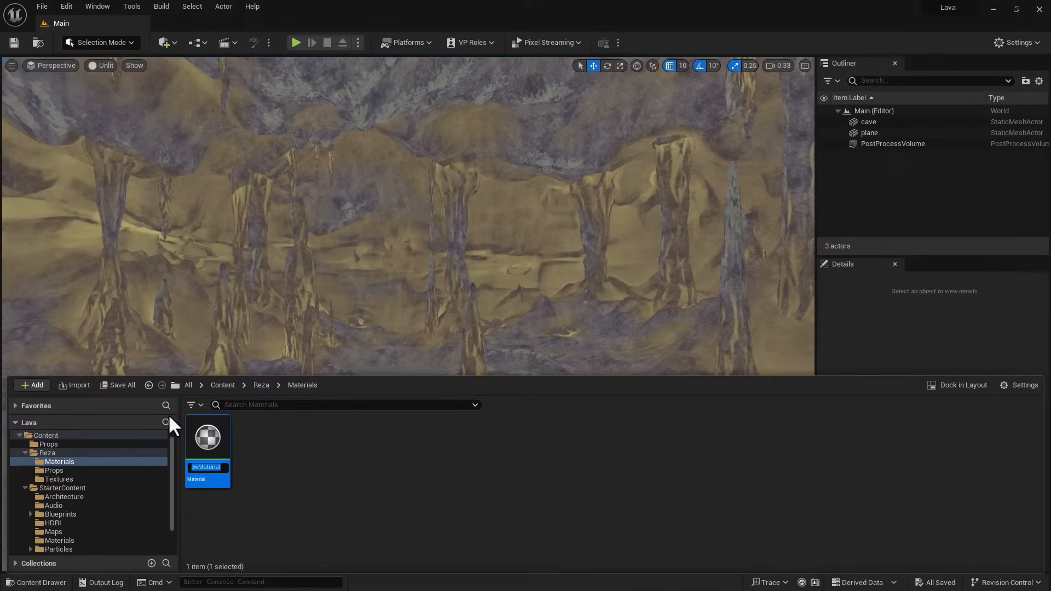
{"action": "type", "text": "MM_lava"}
{"action": "key", "text": "Return"}
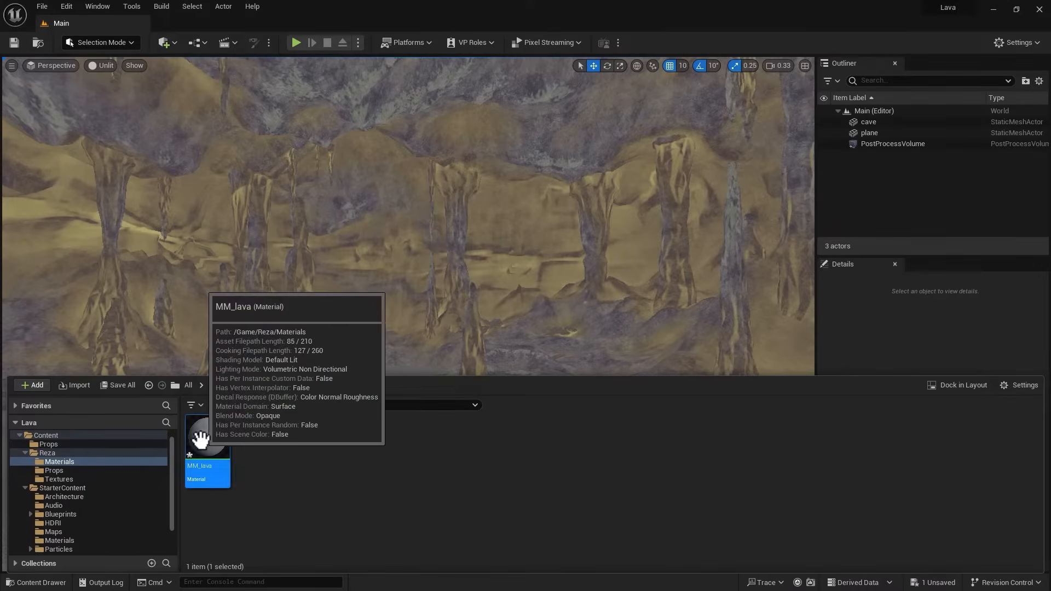
Step: Open the MM_lava material for editing and dock its editor beside the Main level
{"action": "left_click_drag", "start_coordinate": [199, 433], "coordinate": [192, 445]}
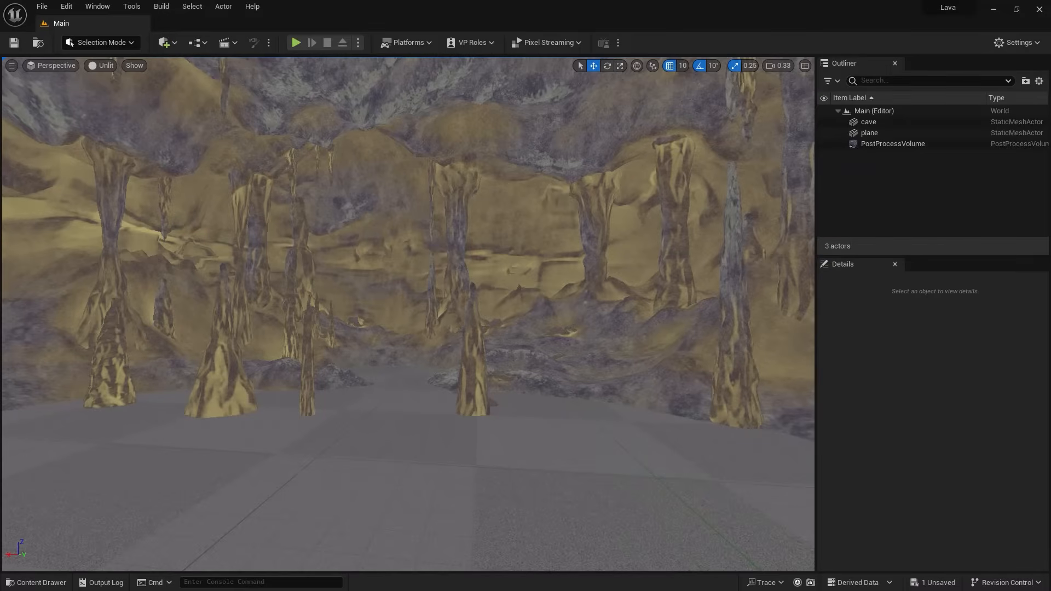
{"action": "left_click_drag", "start_coordinate": [193, 125], "coordinate": [179, 22]}
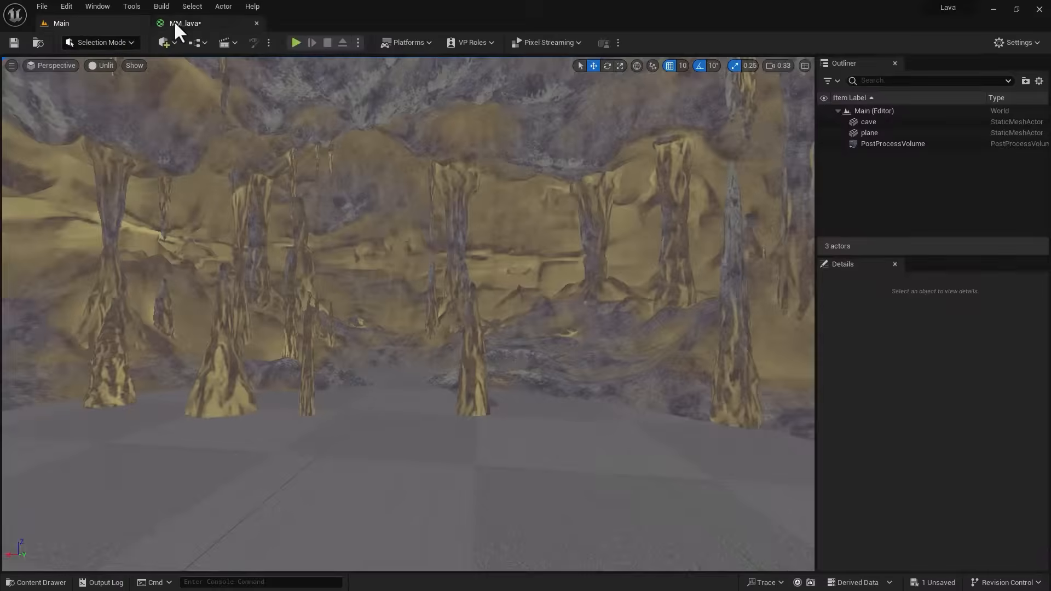
Step: Return to the MM_lava material graph and show the StarterContent Textures folder in the content browser
{"action": "left_click", "coordinate": [174, 22]}
{"action": "scroll", "coordinate": [333, 118], "scroll_direction": "up", "scroll_amount": 3}
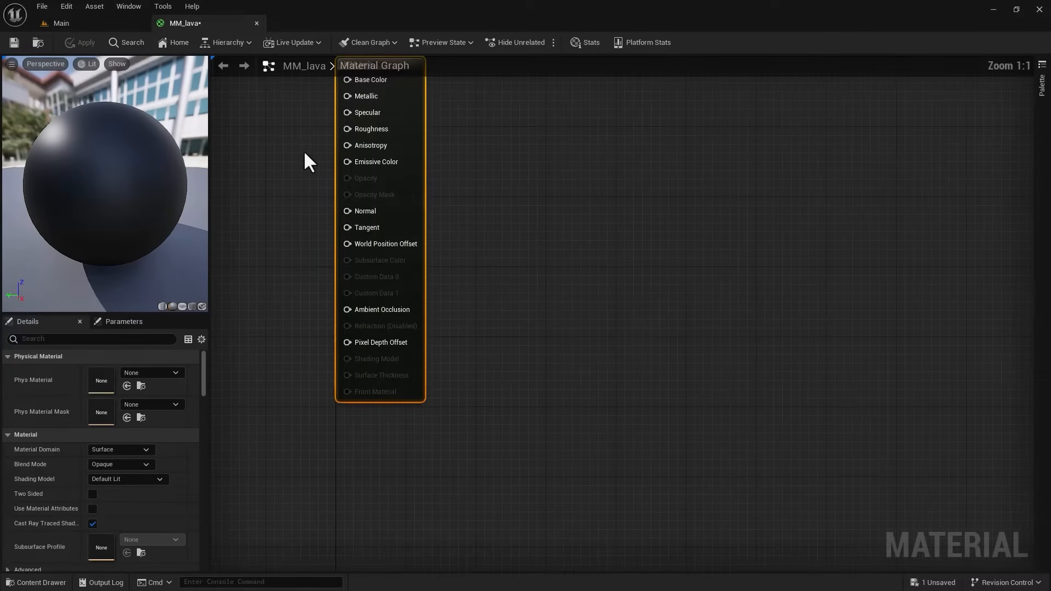
{"action": "right_click_drag", "start_coordinate": [294, 160], "coordinate": [472, 289]}
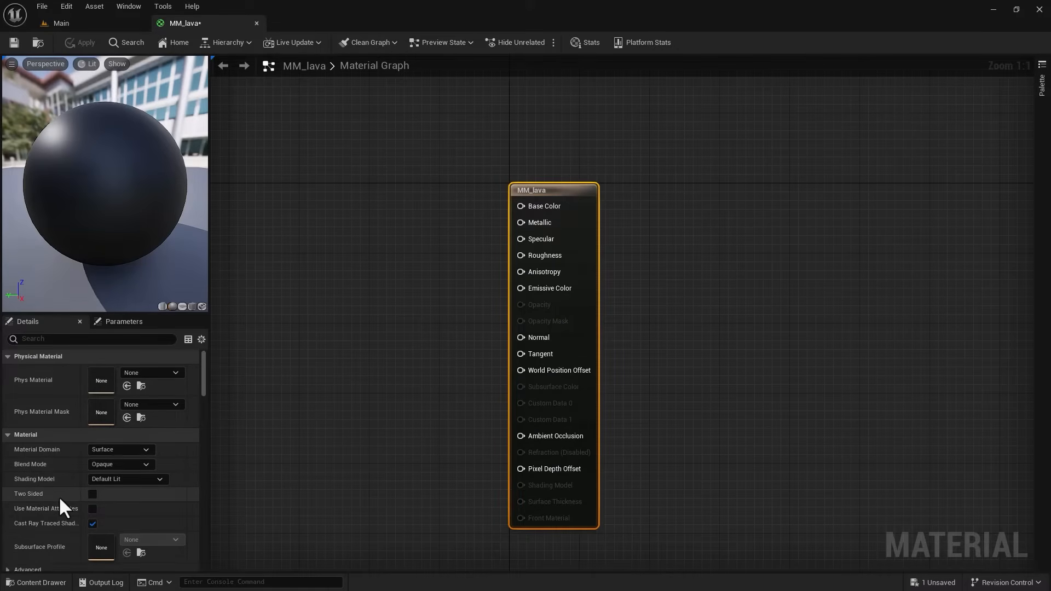
{"action": "right_click_drag", "start_coordinate": [489, 274], "coordinate": [617, 267]}
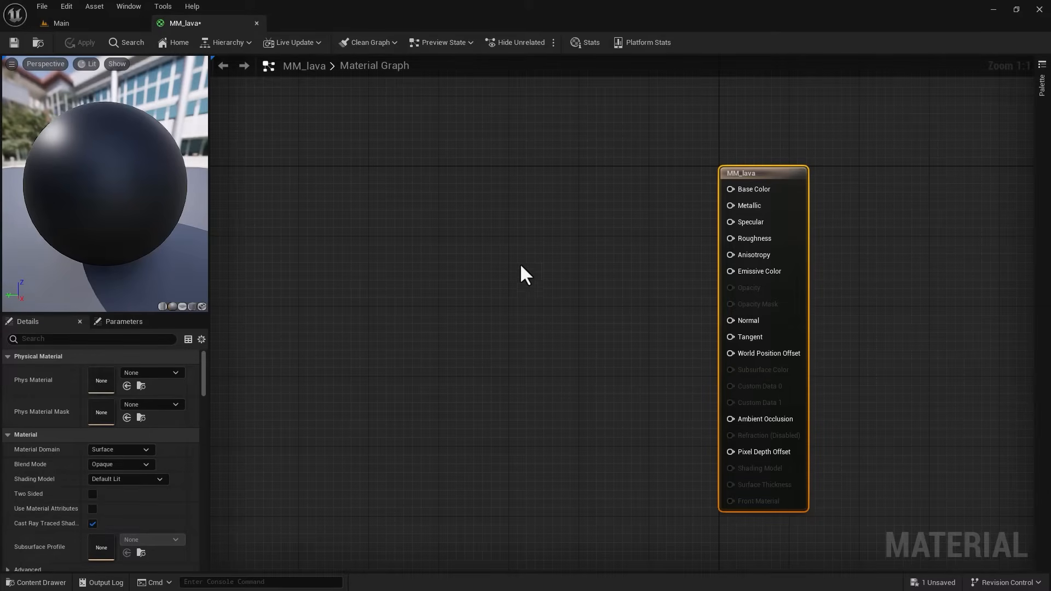
{"action": "left_click", "coordinate": [24, 582]}
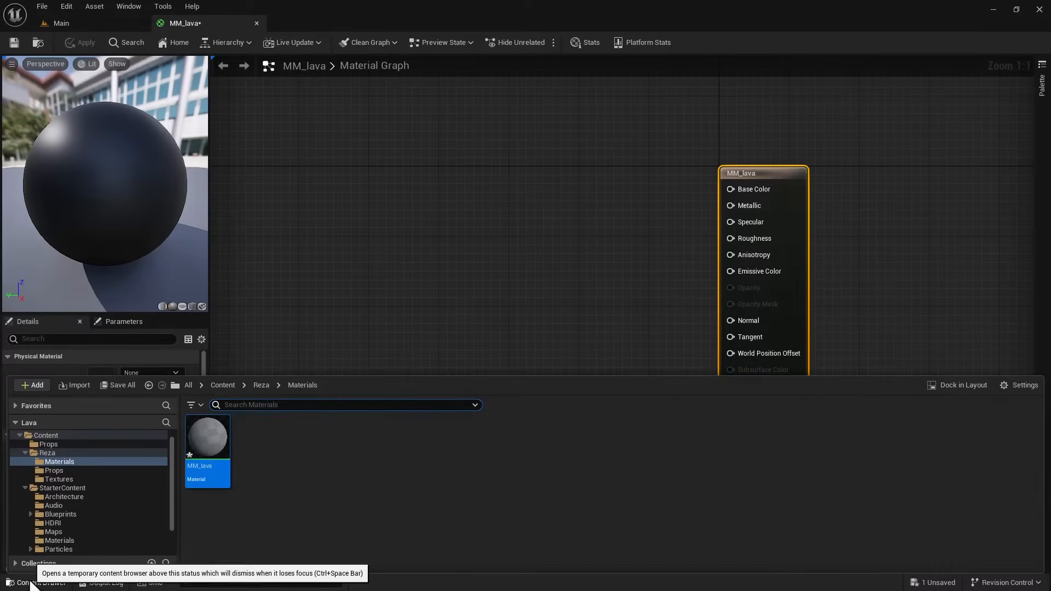
{"action": "scroll", "coordinate": [41, 507], "scroll_direction": "down", "scroll_amount": 2}
{"action": "left_click", "coordinate": [45, 540]}
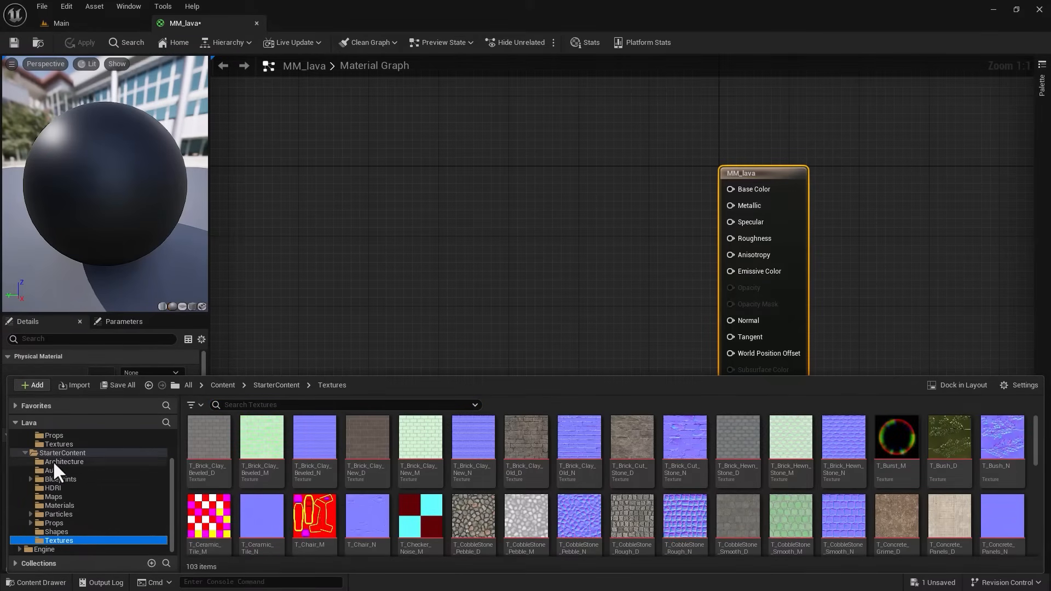
Step: Search the textures for T_perlin and place T_Perlin_Noise_M in the material graph as a Texture Sample
{"action": "left_click", "coordinate": [232, 421]}
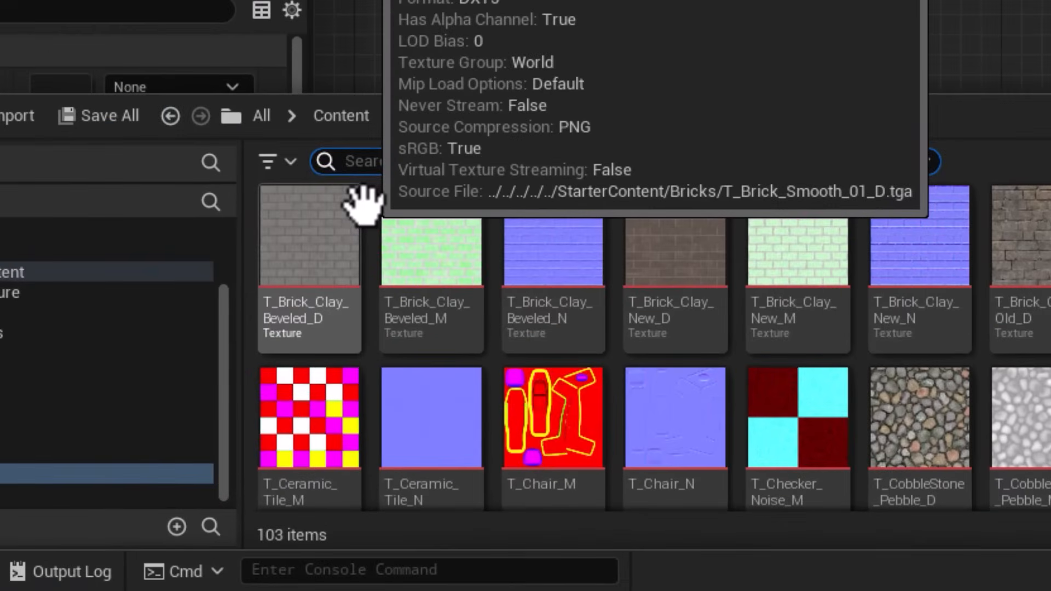
{"action": "type", "text": "T"}
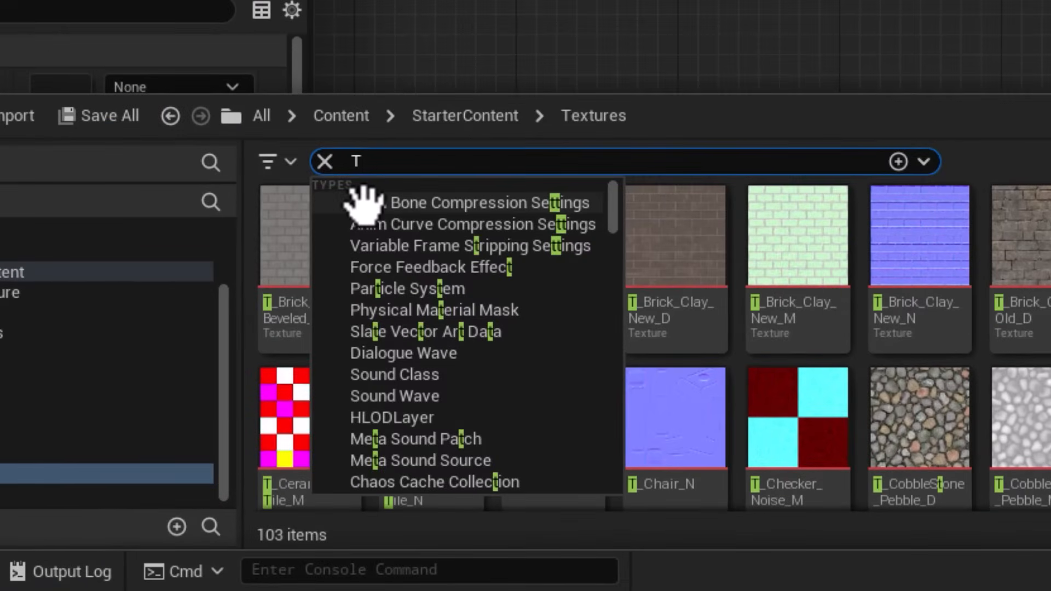
{"action": "type", "text": "_perlin"}
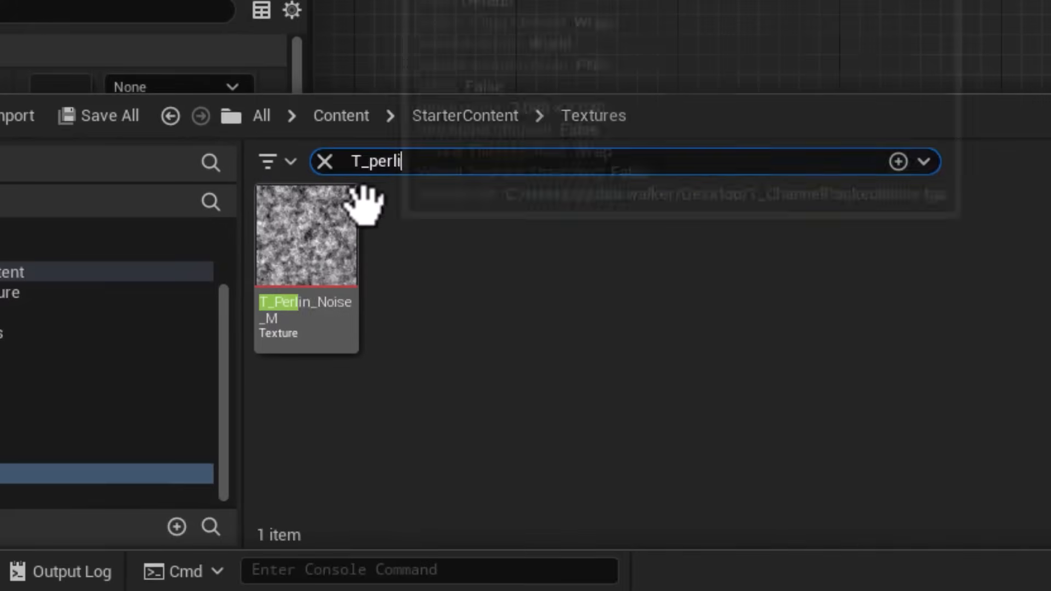
{"action": "mouse_move", "coordinate": [363, 200]}
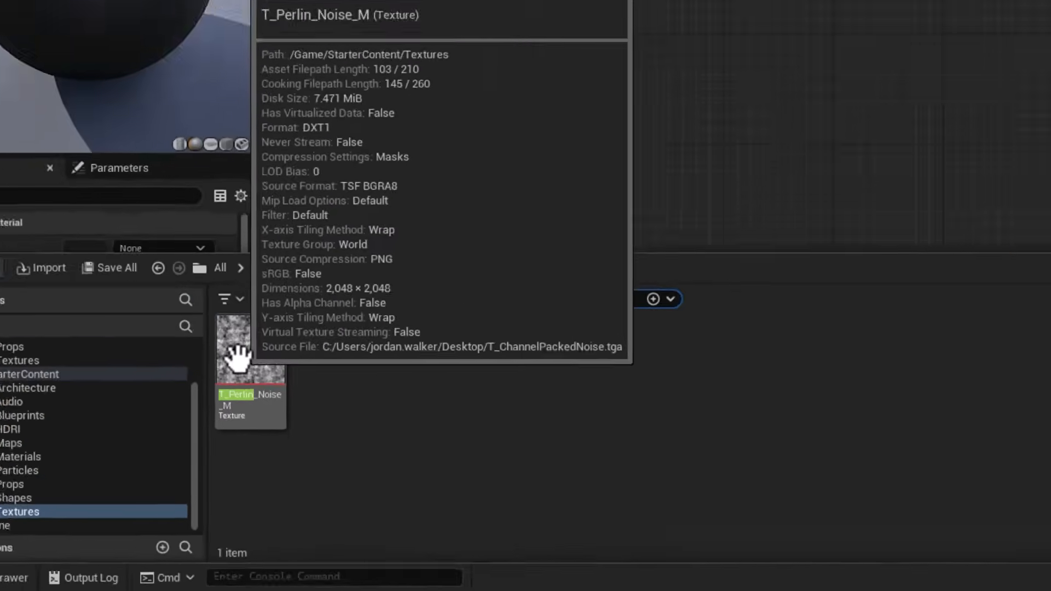
{"action": "left_click_drag", "start_coordinate": [239, 358], "coordinate": [467, 198]}
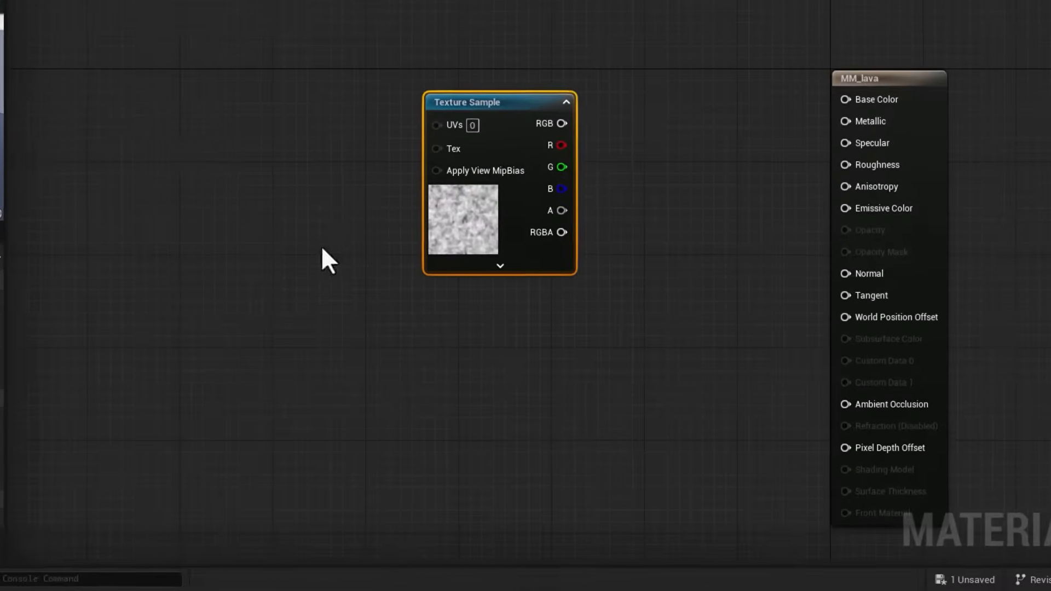
Step: Add a Panner node before the Texture Sample and connect its output to the UVs input
{"action": "left_click", "coordinate": [302, 171]}
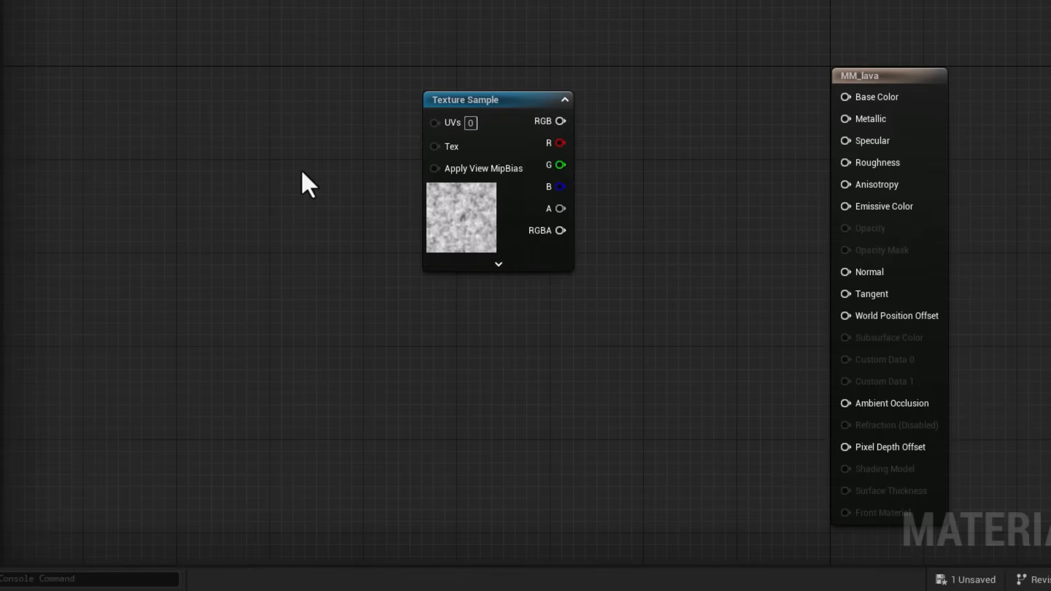
{"action": "right_click", "coordinate": [303, 172]}
{"action": "type", "text": "pa"}
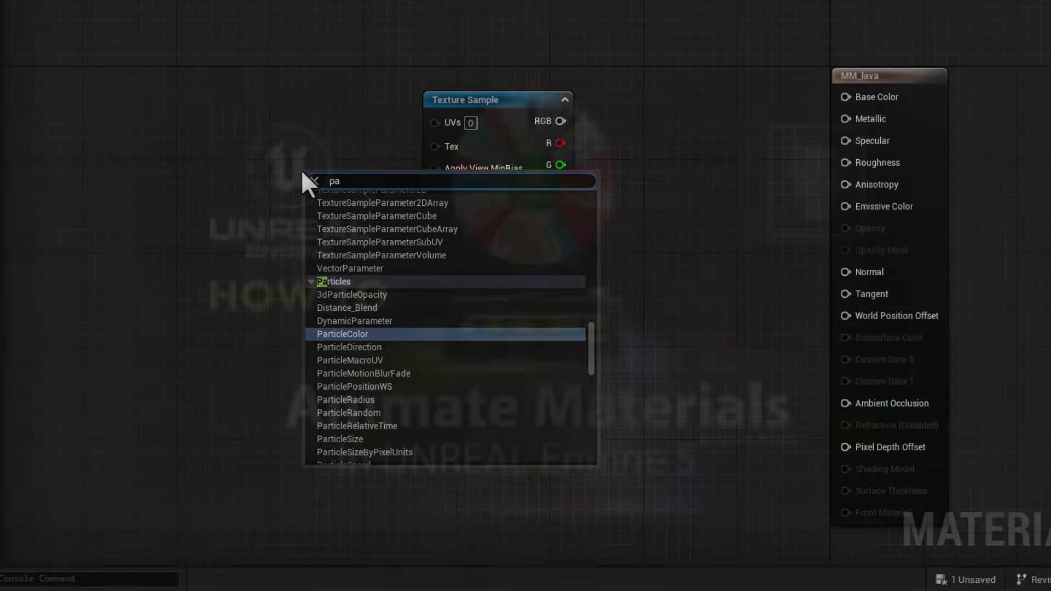
{"action": "type", "text": "nnel"}
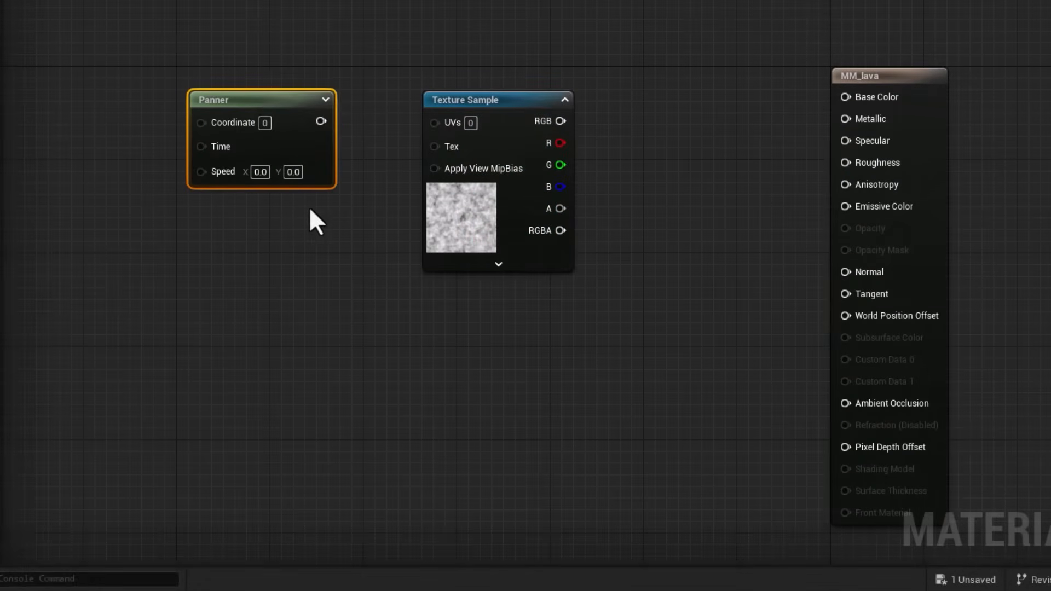
{"action": "left_click_drag", "start_coordinate": [319, 121], "coordinate": [435, 122]}
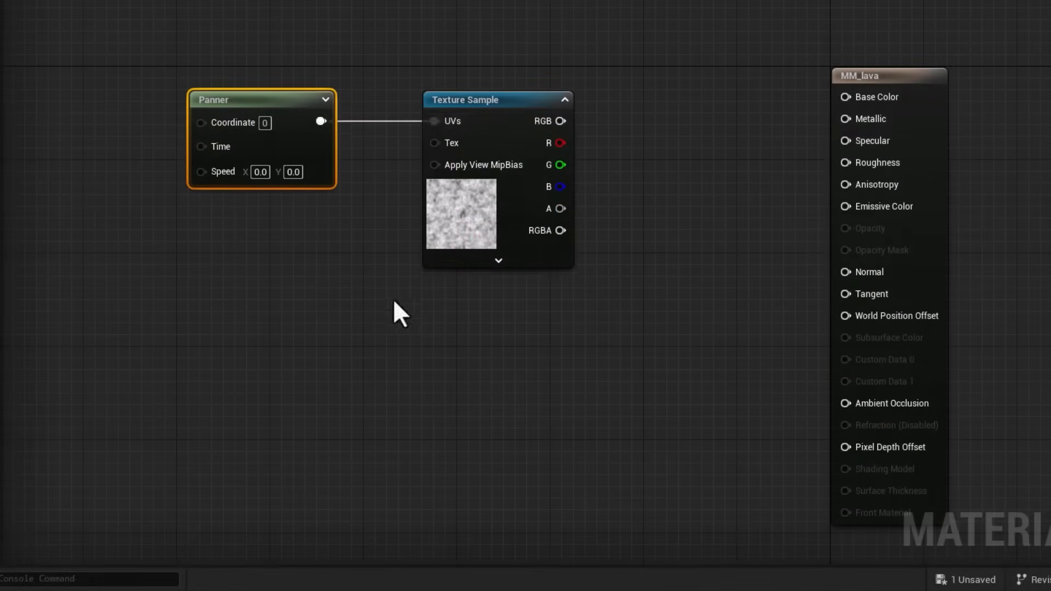
Step: Add a TextureCoordinate node and place it in line before the Panner, leaving a gap between them
{"action": "right_click_drag", "start_coordinate": [226, 321], "coordinate": [386, 318]}
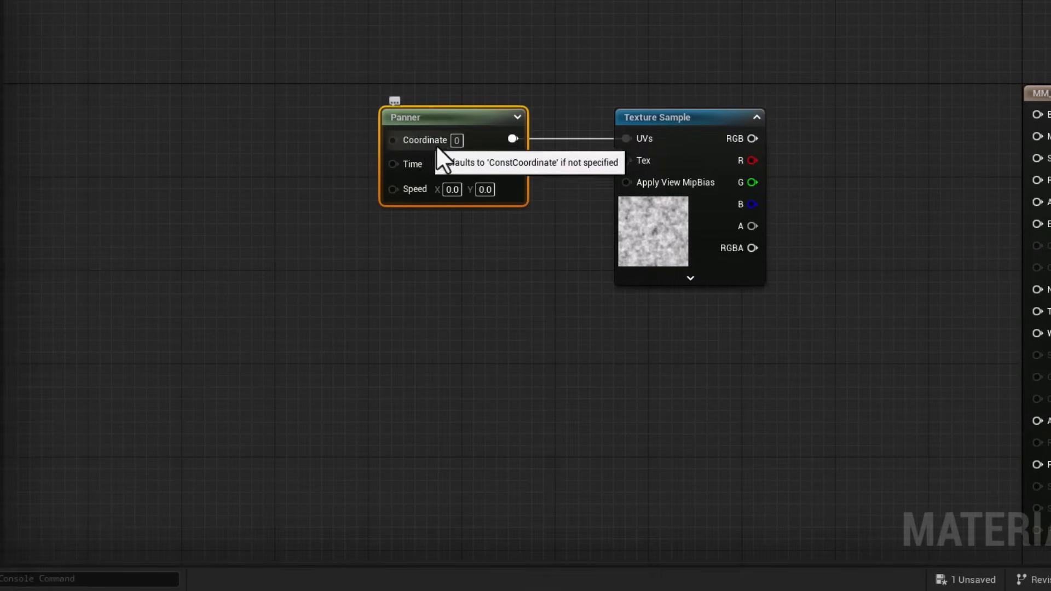
{"action": "right_click", "coordinate": [186, 181]}
{"action": "type", "text": "textu"}
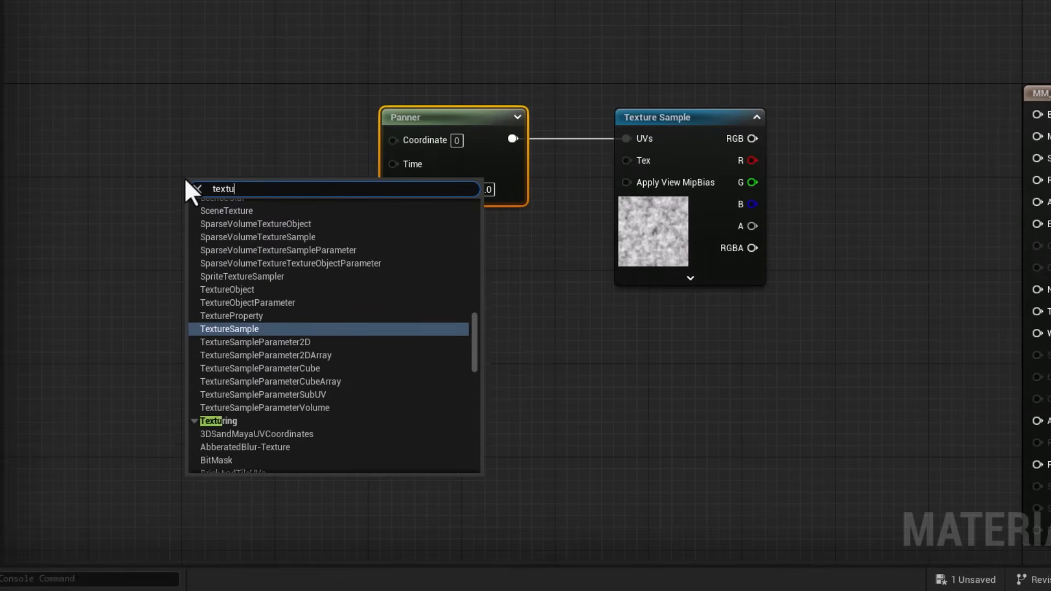
{"action": "type", "text": "recoor"}
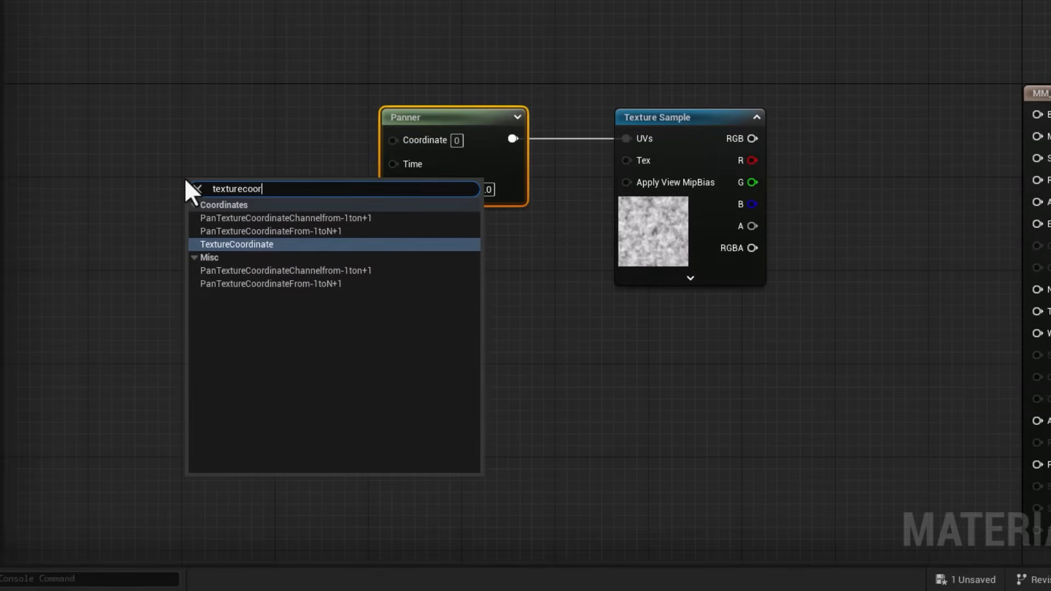
{"action": "key", "text": "Return"}
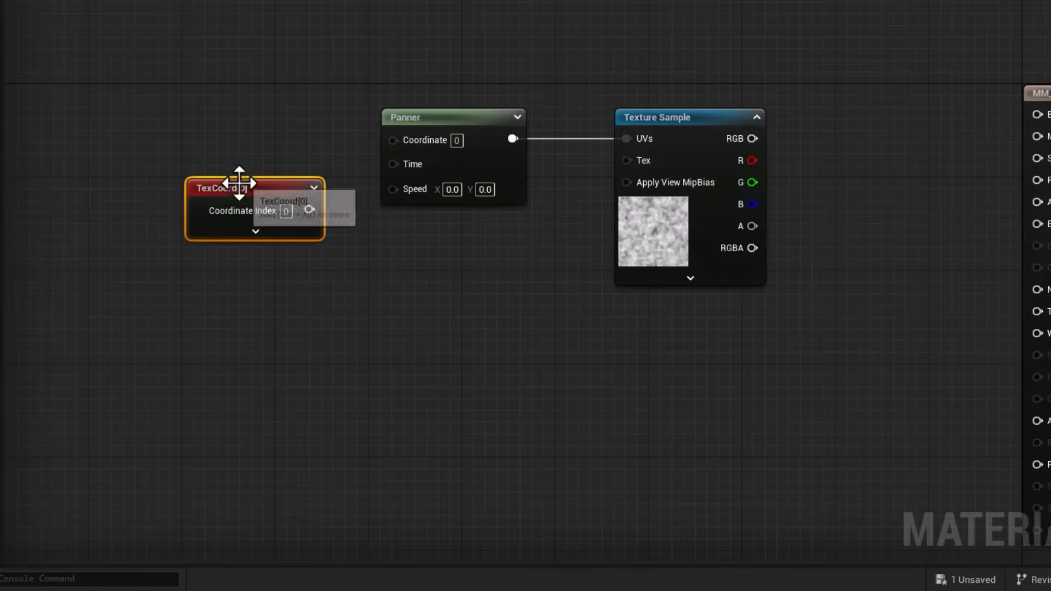
{"action": "left_click_drag", "start_coordinate": [235, 180], "coordinate": [97, 115]}
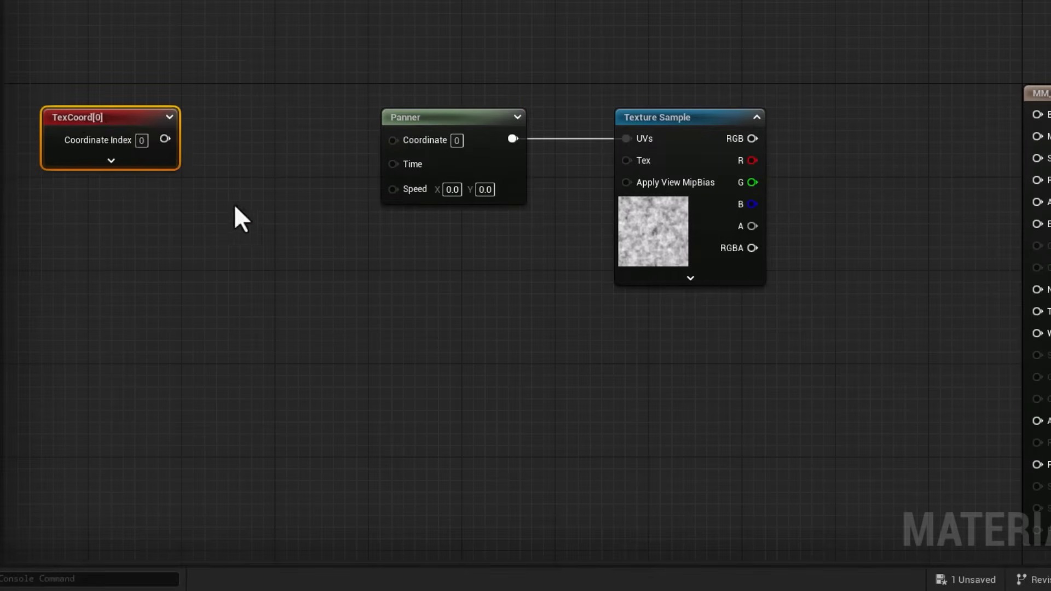
Step: Add a Multiply node between TexCoord and Panner, wiring TexCoord to A and the result to Coordinate
{"action": "left_click", "coordinate": [268, 221]}
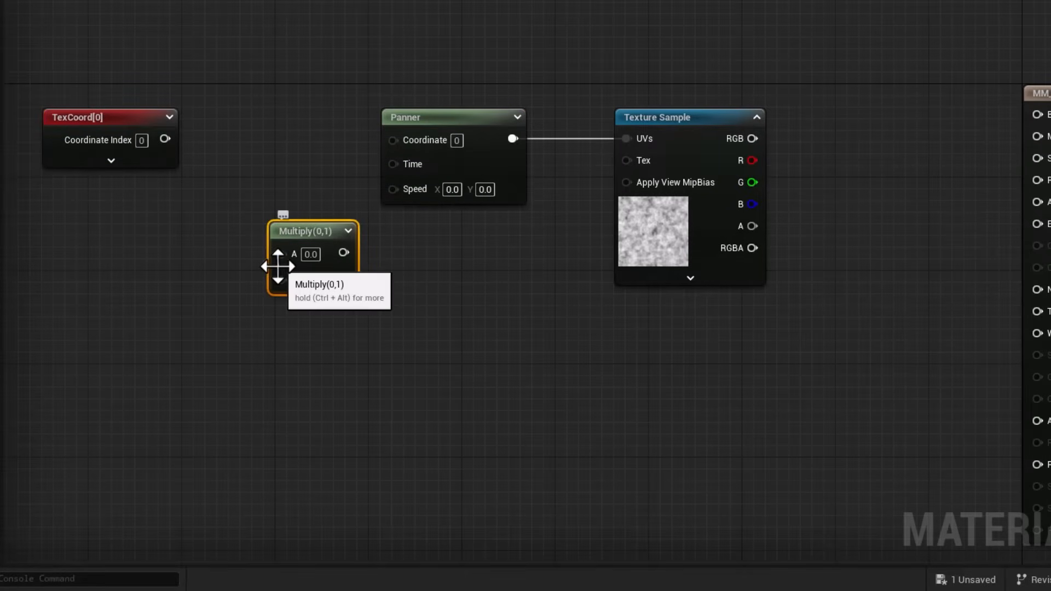
{"action": "left_click_drag", "start_coordinate": [299, 225], "coordinate": [165, 139]}
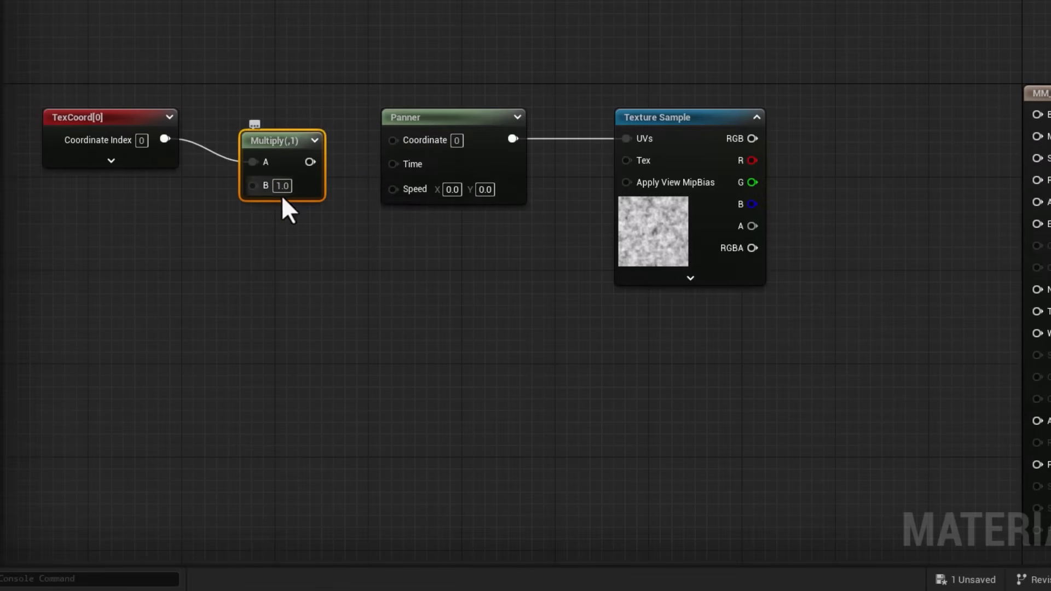
{"action": "left_click_drag", "start_coordinate": [310, 162], "coordinate": [393, 143]}
{"action": "left_click_drag", "start_coordinate": [281, 145], "coordinate": [281, 123]}
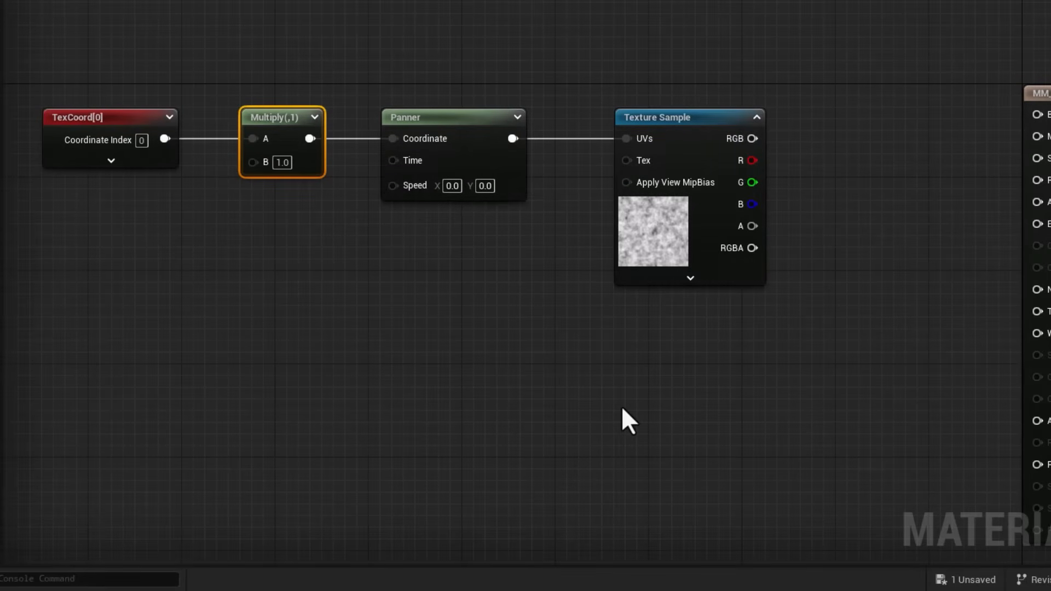
Step: Promote the Panner's Speed input to a parameter named SpeedLavaA and place its node below the Multiply node
{"action": "right_click", "coordinate": [417, 183]}
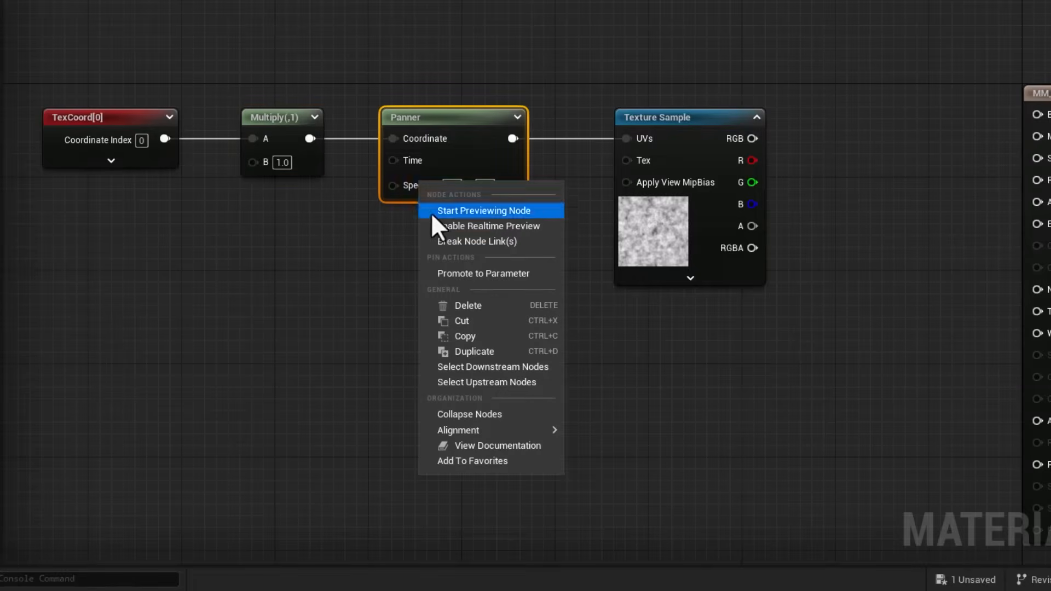
{"action": "left_click", "coordinate": [455, 274]}
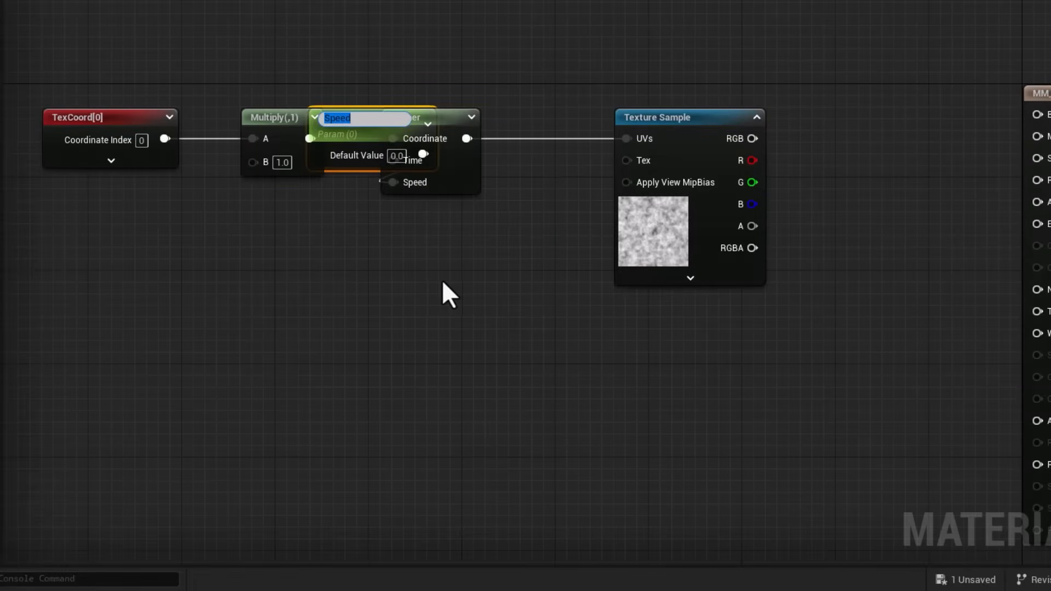
{"action": "type", "text": "SpeedLavaA"}
{"action": "key", "text": "Return"}
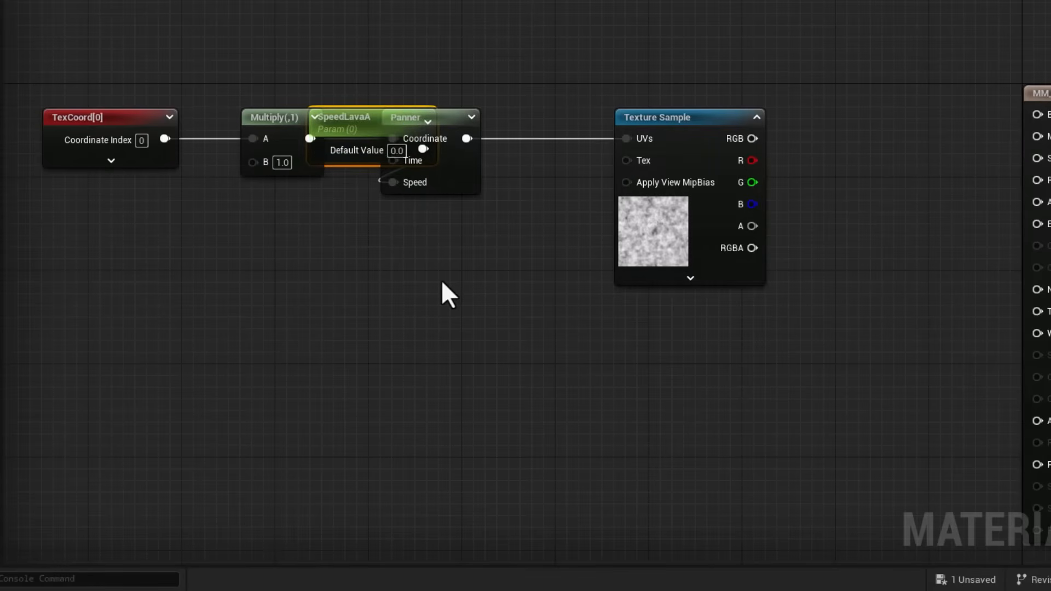
{"action": "left_click_drag", "start_coordinate": [369, 122], "coordinate": [247, 225]}
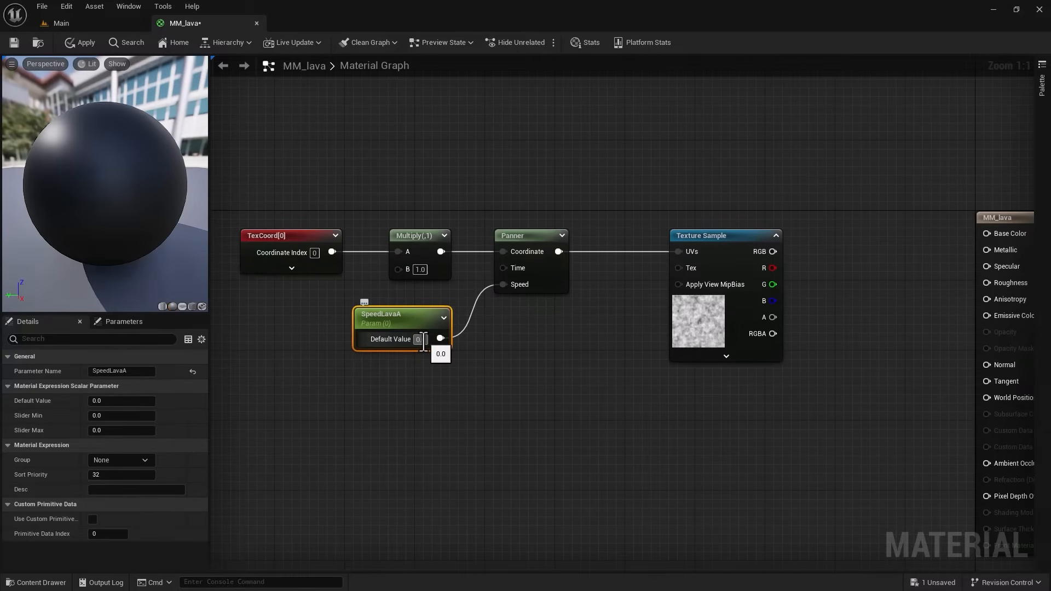
Step: Set the SpeedLavaA parameter's default value to 0.02
{"action": "left_click", "coordinate": [420, 339]}
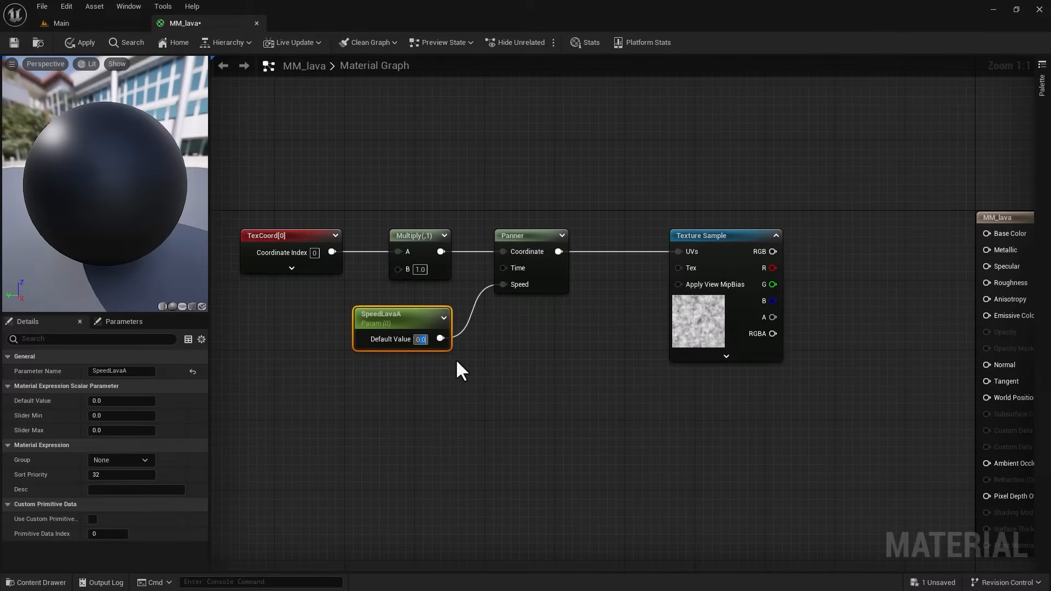
{"action": "type", "text": "0.02"}
{"action": "key", "text": "Return"}
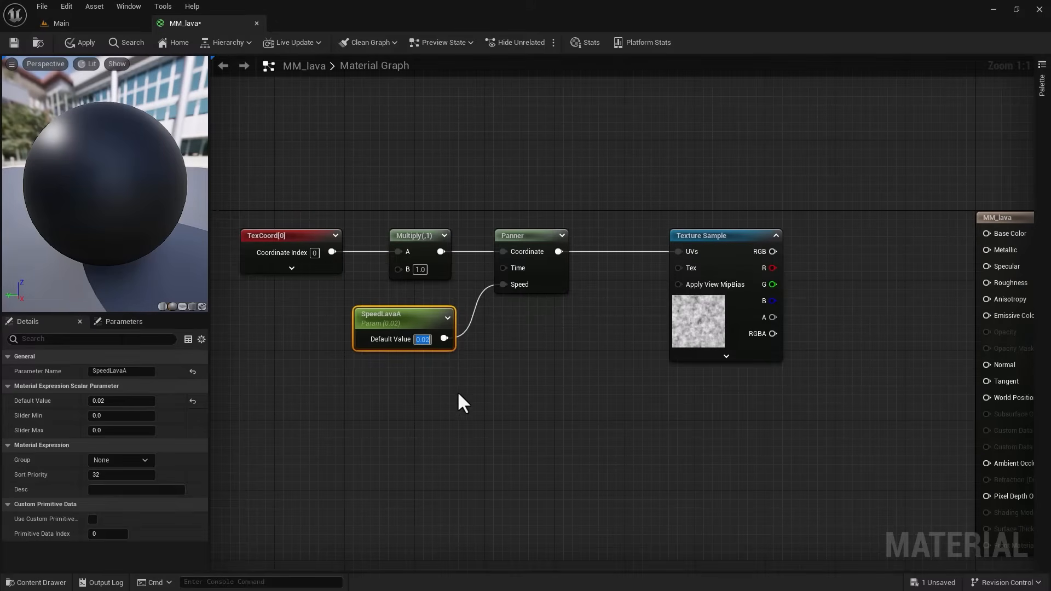
{"action": "left_click", "coordinate": [464, 425]}
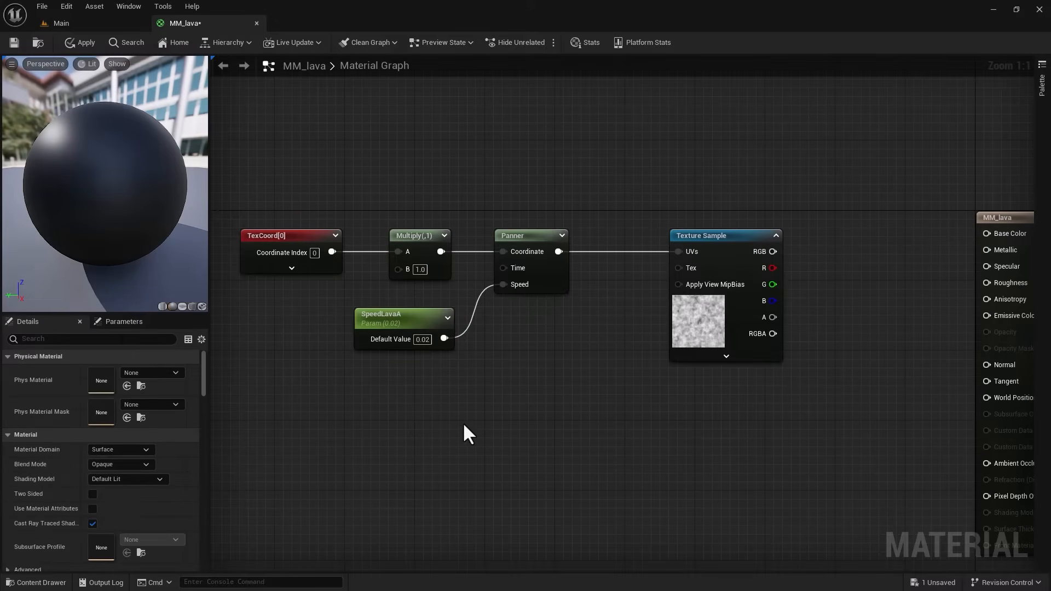
Step: Add a Power node, feed the Texture Sample's RGB into its Base and connect its output to Base Color
{"action": "left_click", "coordinate": [702, 326]}
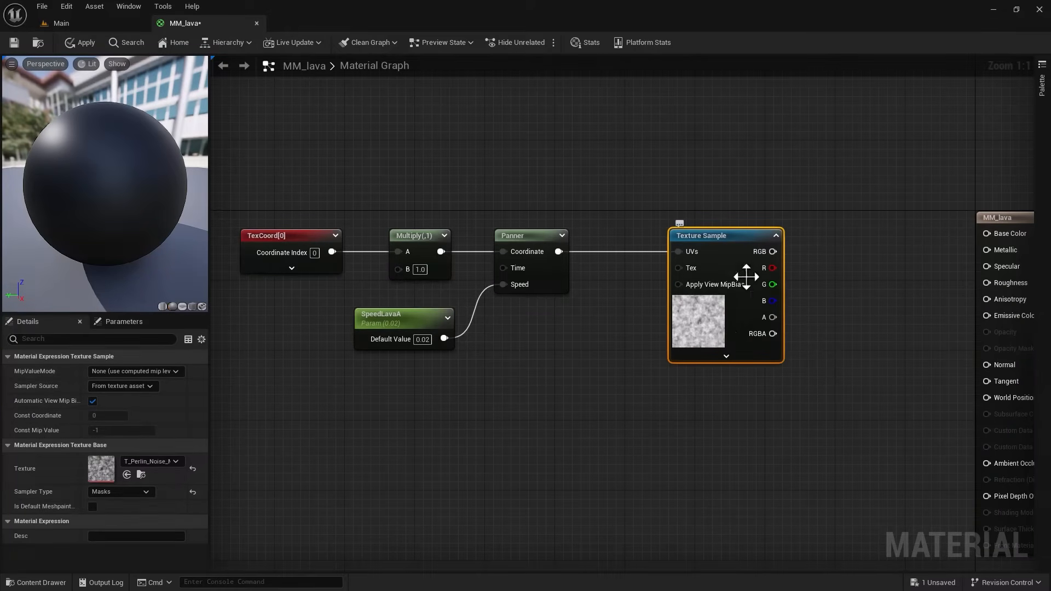
{"action": "left_click", "coordinate": [825, 272]}
{"action": "right_click", "coordinate": [825, 271]}
{"action": "type", "text": "power"}
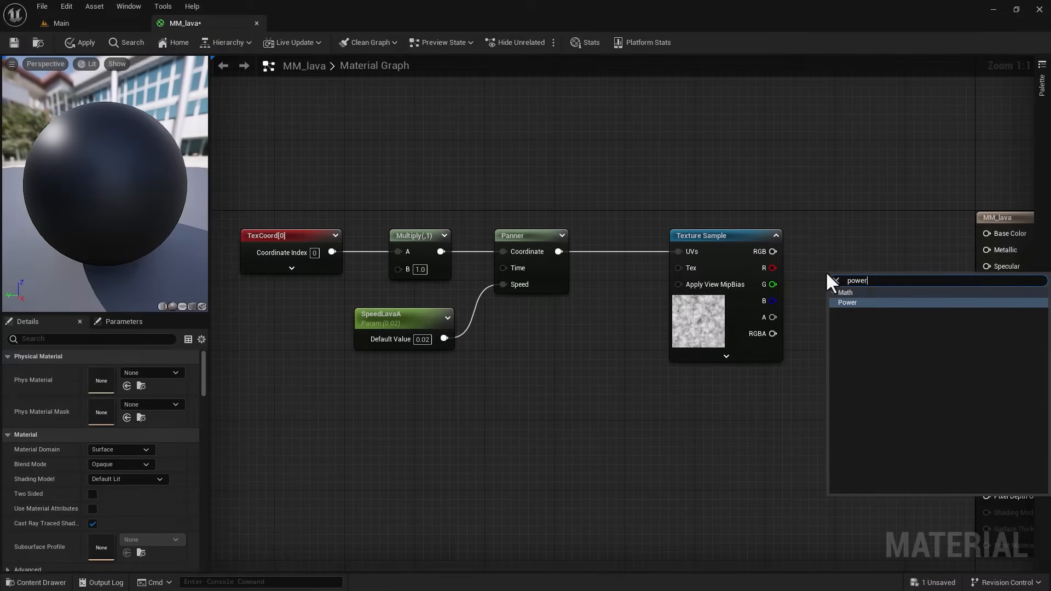
{"action": "key", "text": "Return"}
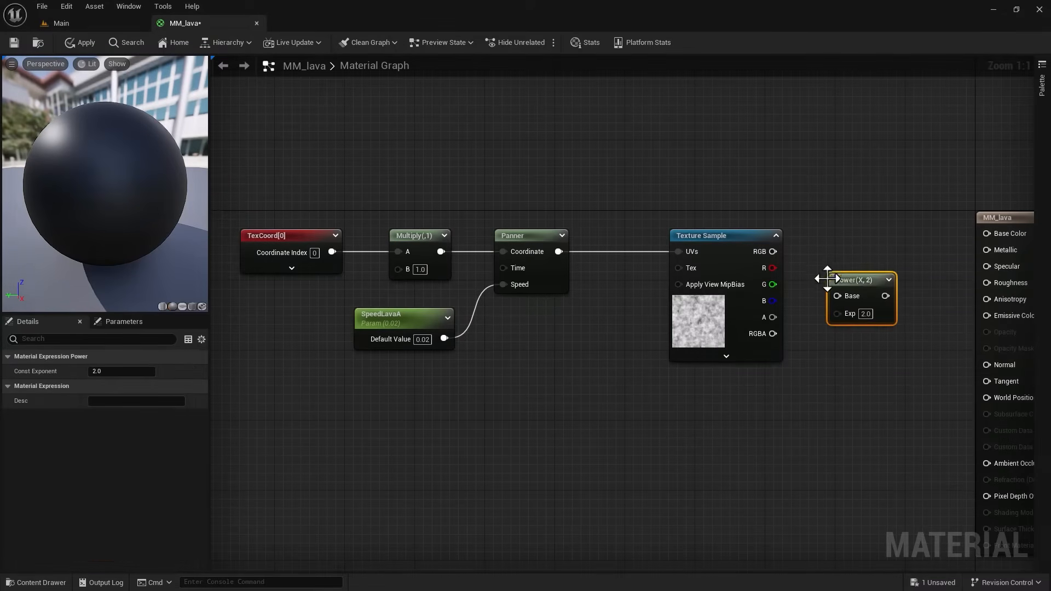
{"action": "left_click_drag", "start_coordinate": [843, 290], "coordinate": [861, 244]}
{"action": "left_click_drag", "start_coordinate": [777, 257], "coordinate": [784, 255]}
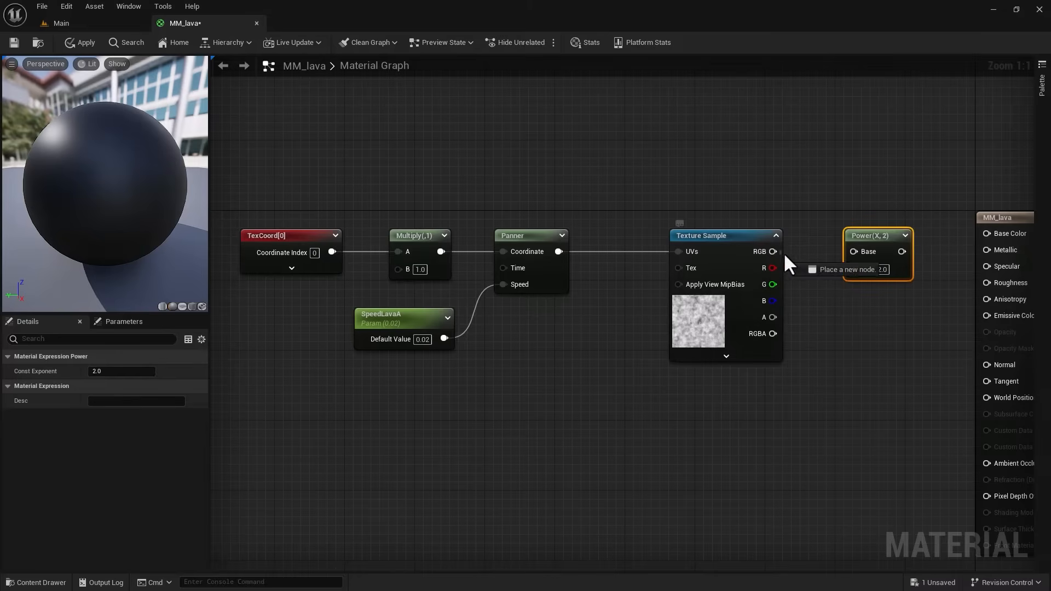
{"action": "left_click_drag", "start_coordinate": [850, 247], "coordinate": [986, 233]}
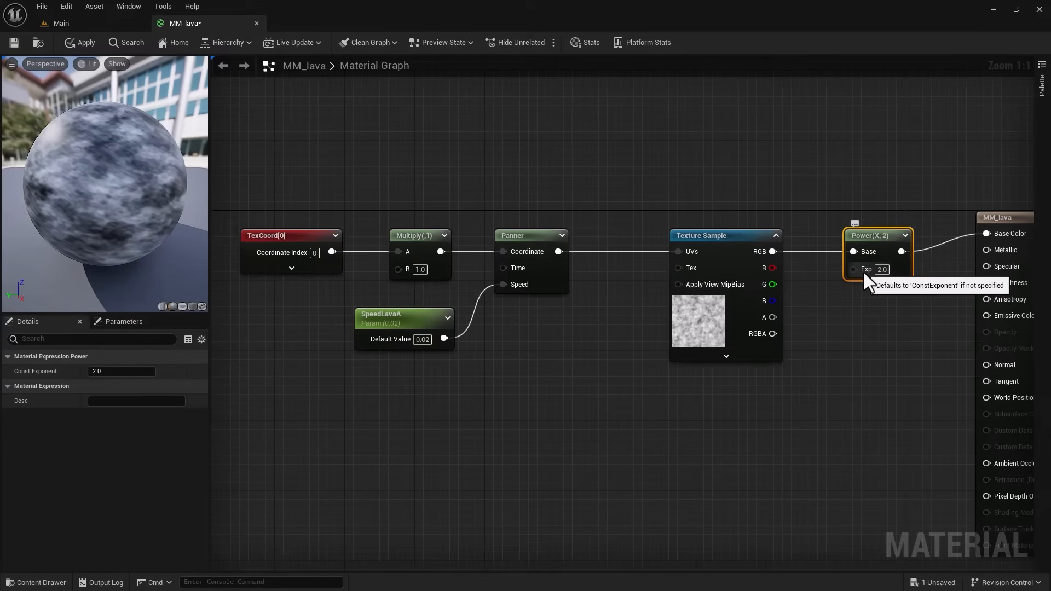
Step: Try an exponent of 10 on the Power node
{"action": "left_click", "coordinate": [882, 269]}
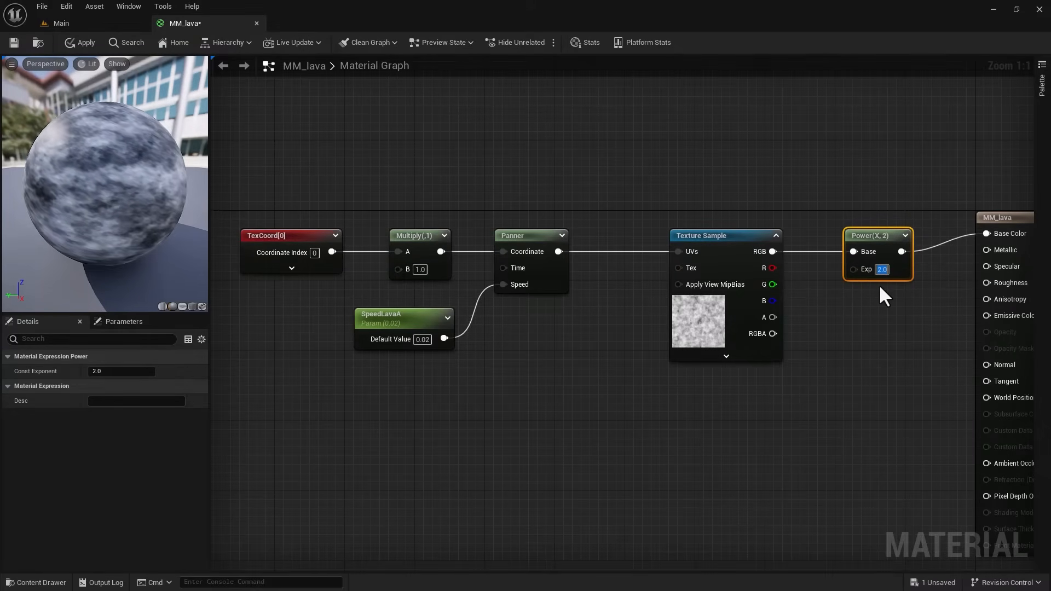
{"action": "type", "text": "10"}
{"action": "key", "text": "Return"}
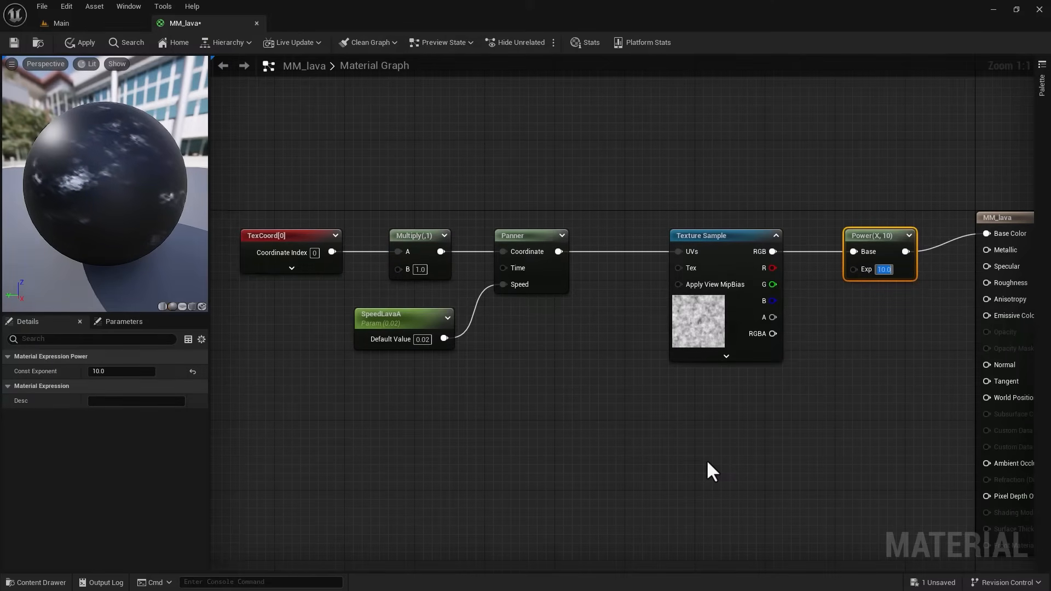
Step: Set the Power node's exponent to 0.6
{"action": "type", "text": "0.6"}
{"action": "key", "text": "Return"}
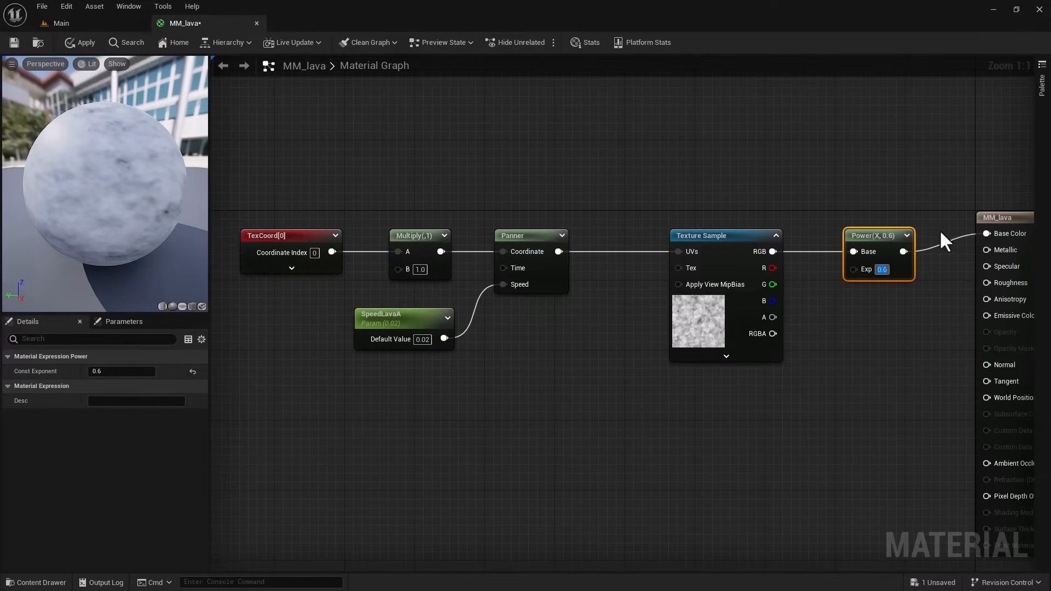
{"action": "left_click", "coordinate": [729, 441]}
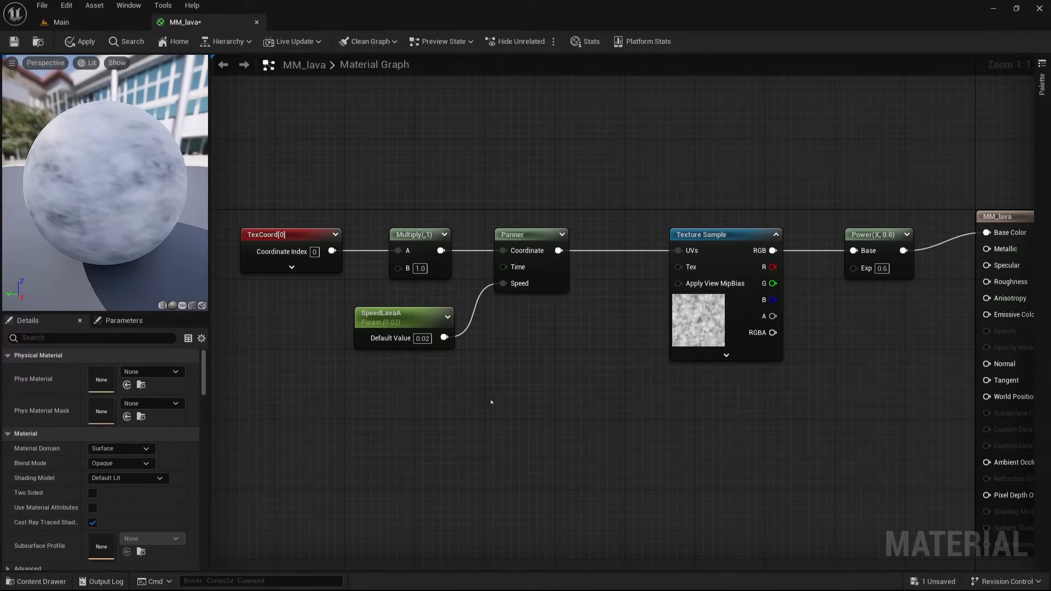
{"action": "mouse_move", "coordinate": [492, 402]}
{"action": "right_mouse_down"}
{"action": "mouse_move", "coordinate": [512, 397]}
{"action": "mouse_move", "coordinate": [480, 408]}
{"action": "right_mouse_up"}
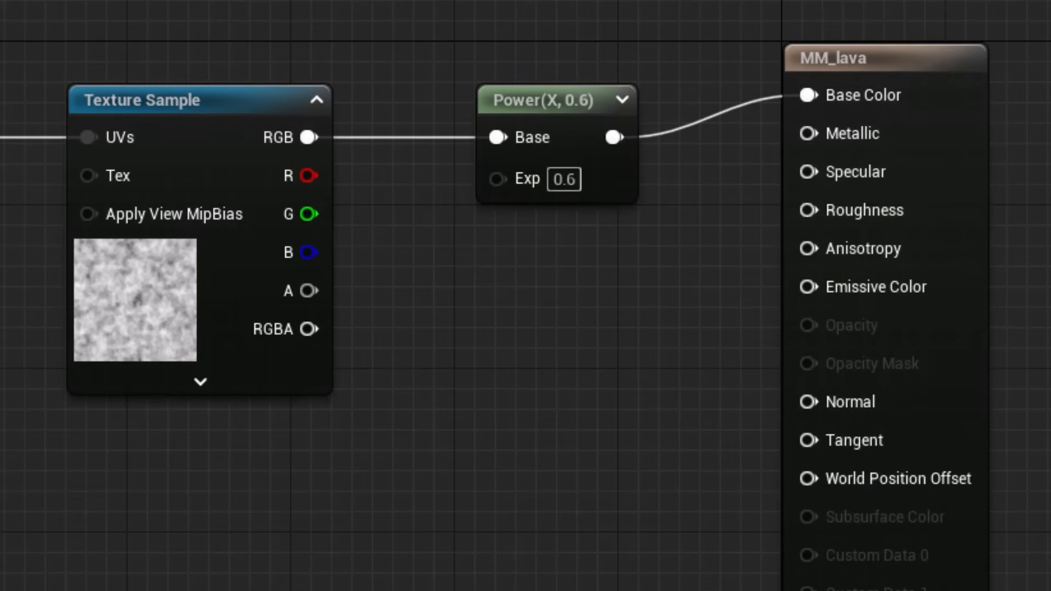
Step: Feed the Texture Sample's R channel into Power's Base, reroute Power's output to Emissive Color and place the Power node level with that input
{"action": "left_click_drag", "start_coordinate": [308, 175], "coordinate": [497, 137]}
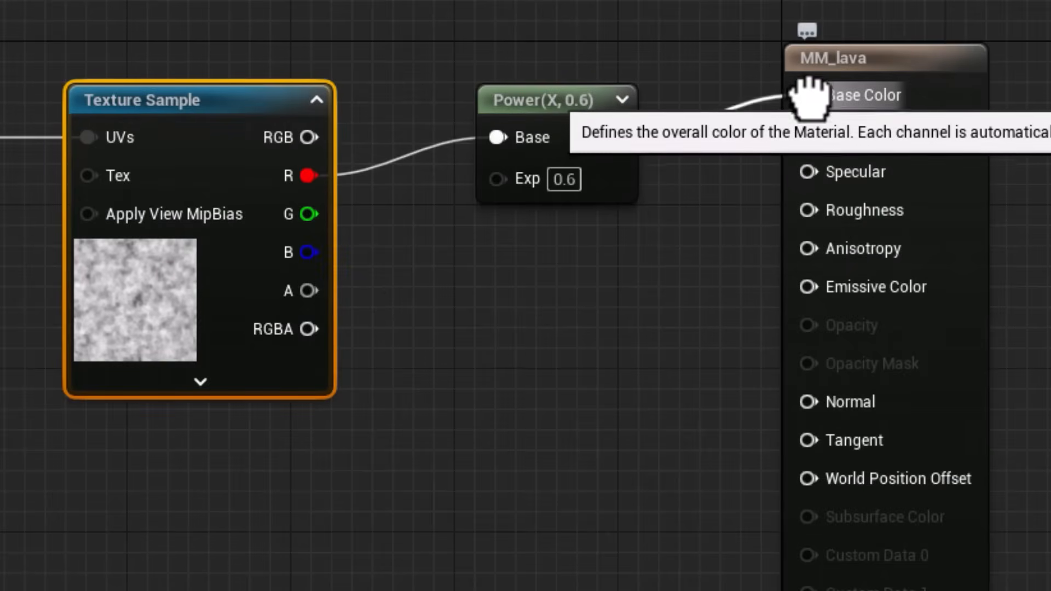
{"action": "left_click_drag", "start_coordinate": [808, 98], "coordinate": [810, 288], "text": "ctrl"}
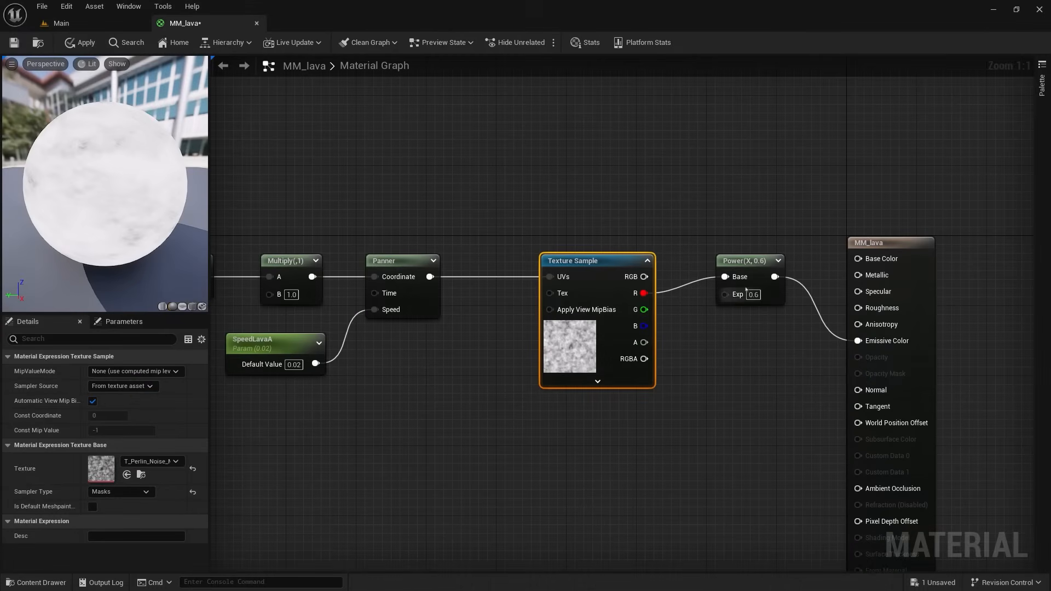
{"action": "left_click_drag", "start_coordinate": [747, 265], "coordinate": [740, 323]}
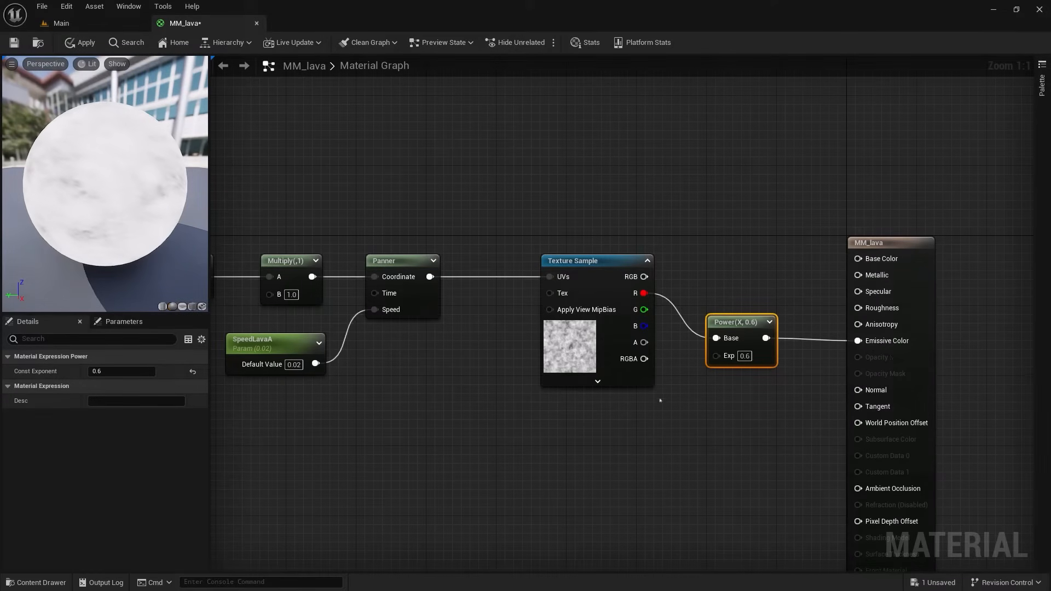
Step: Move the whole noise node chain, from TexCoord to Power, farther away from the MM_lava output node
{"action": "scroll", "coordinate": [542, 446], "scroll_direction": "down", "scroll_amount": 2}
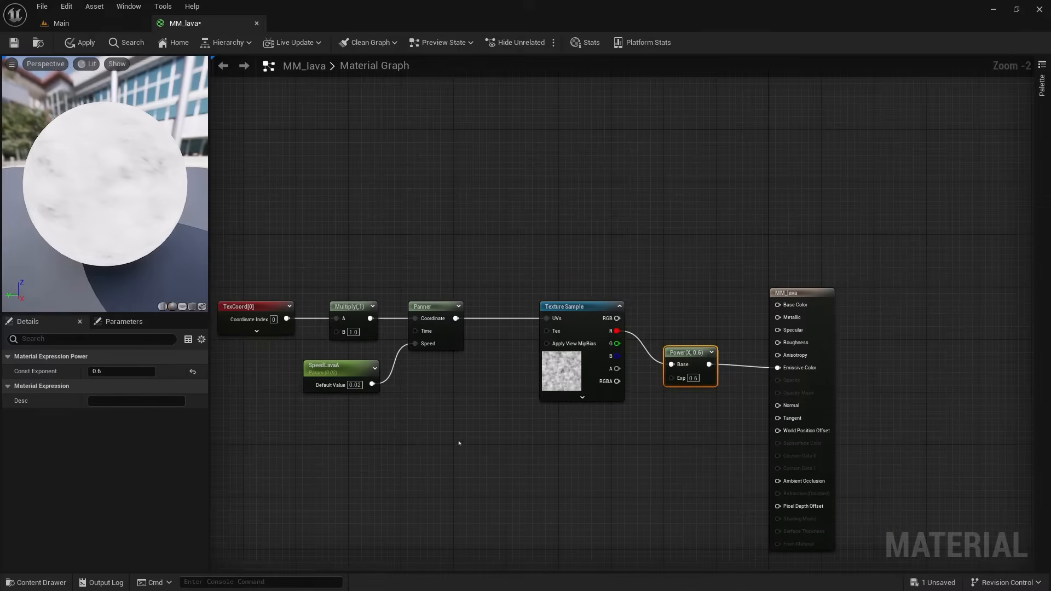
{"action": "scroll", "coordinate": [500, 448], "scroll_direction": "down", "scroll_amount": 3}
{"action": "left_click_drag", "start_coordinate": [339, 338], "coordinate": [605, 439]}
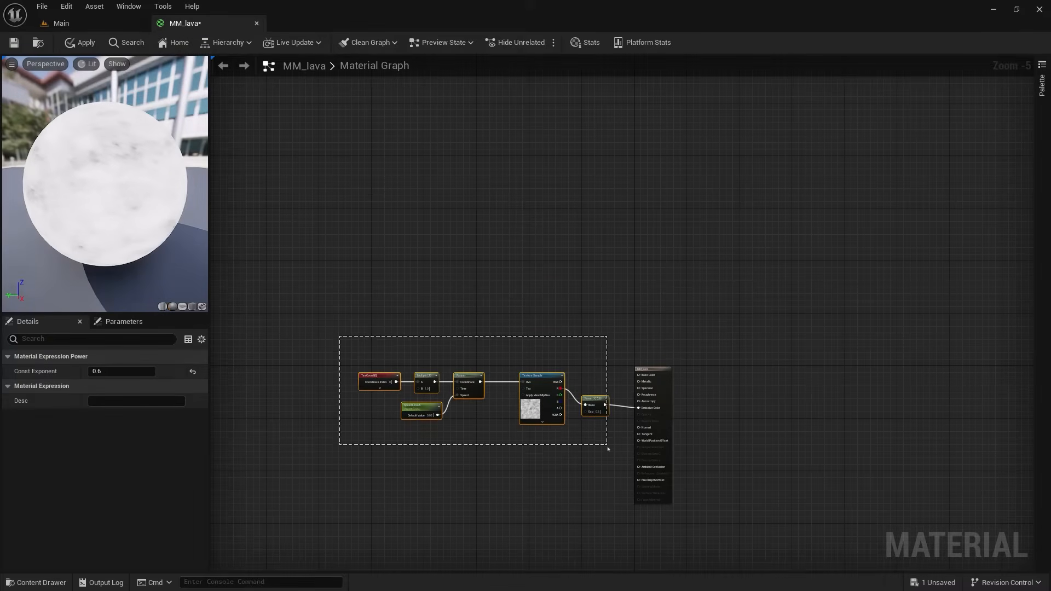
{"action": "left_click_drag", "start_coordinate": [593, 403], "coordinate": [386, 374]}
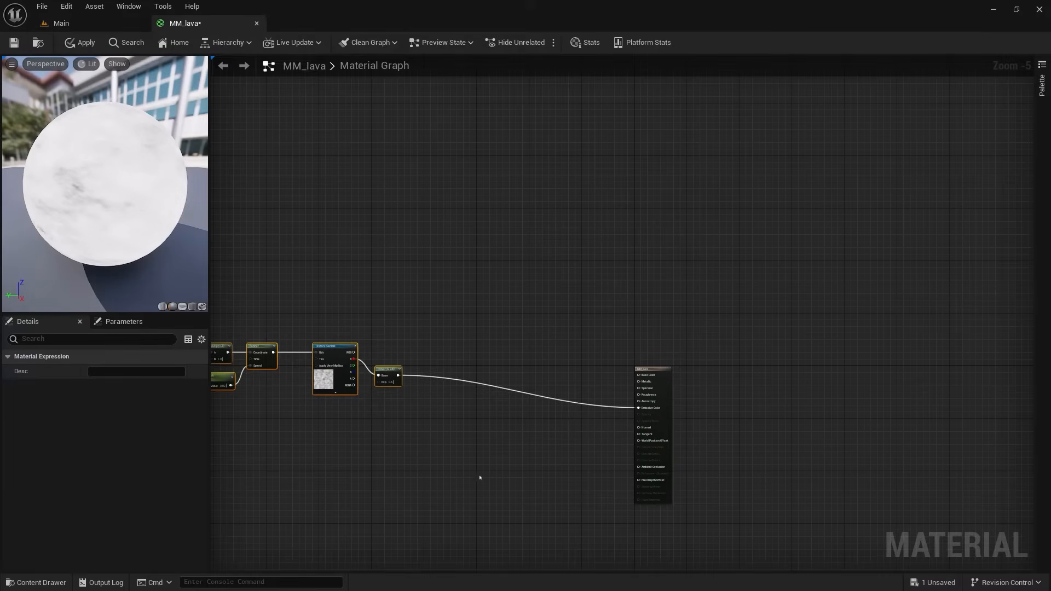
Step: Add a LinearInterpolate node between Power and the MM_lava node, with Power's output feeding its Alpha instead of Emissive Color
{"action": "scroll", "coordinate": [530, 447], "scroll_direction": "up", "scroll_amount": 2}
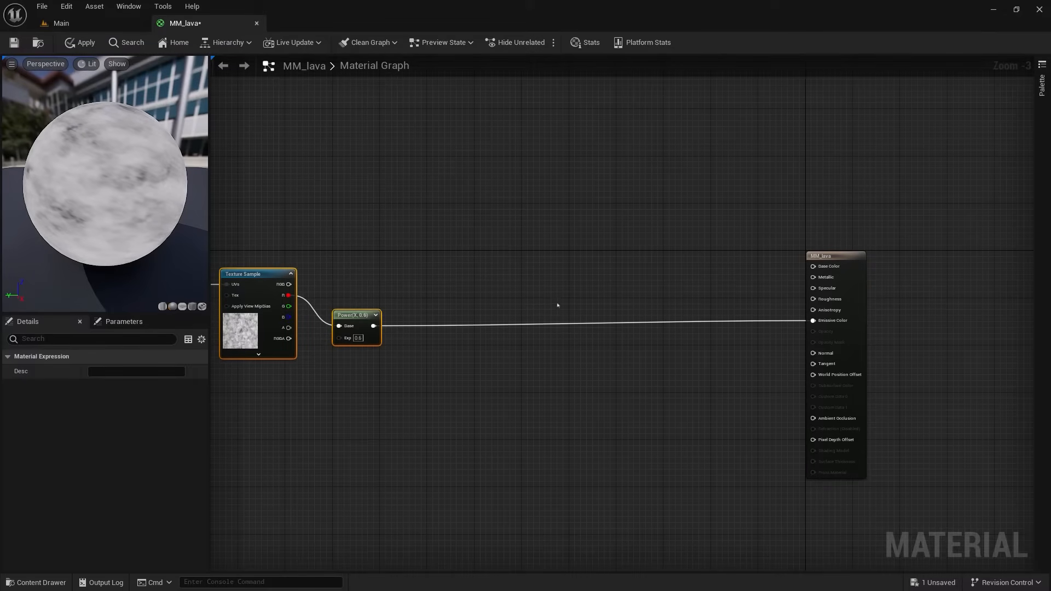
{"action": "left_click", "coordinate": [557, 302]}
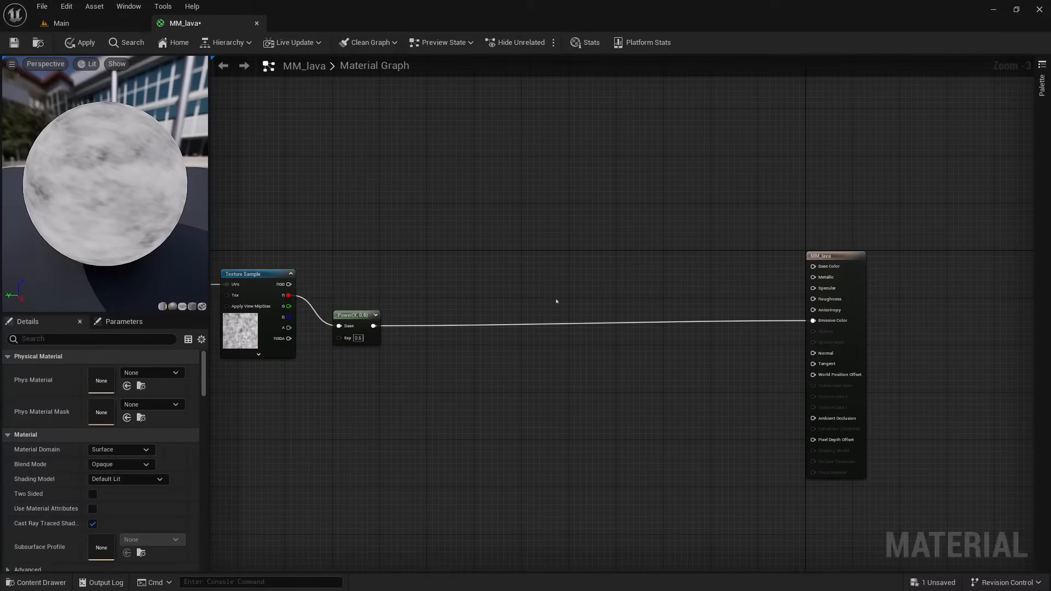
{"action": "right_click", "coordinate": [557, 302]}
{"action": "type", "text": "lerp"}
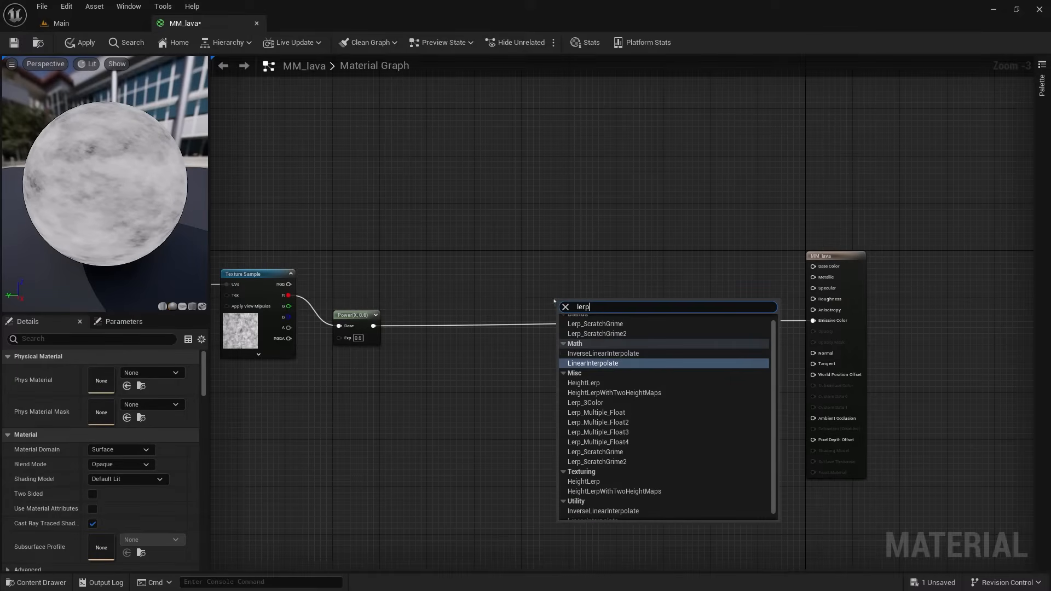
{"action": "left_click", "coordinate": [580, 363]}
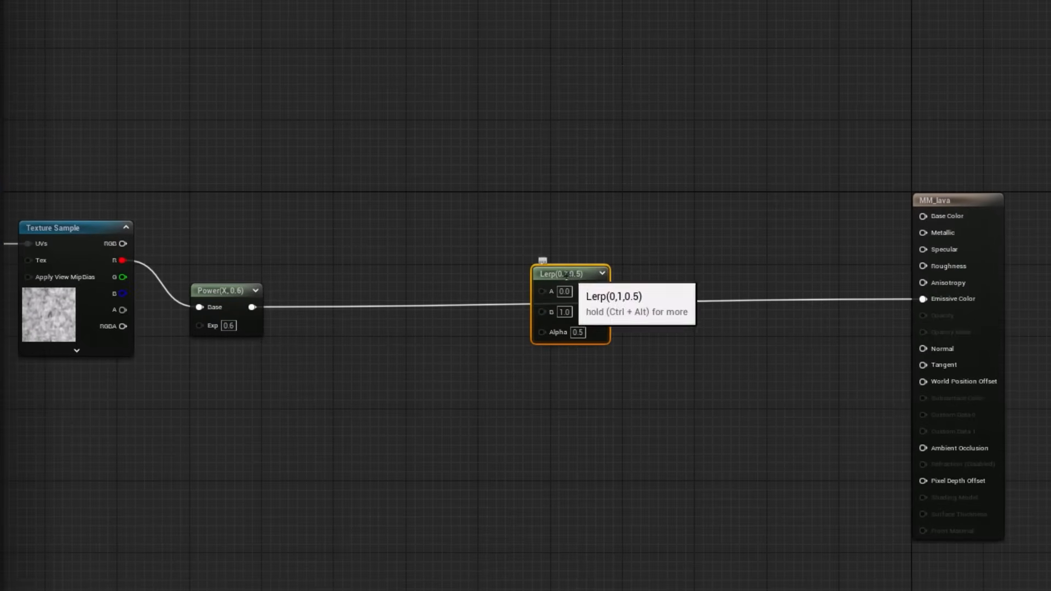
{"action": "left_click_drag", "start_coordinate": [923, 299], "coordinate": [614, 287], "text": "ctrl"}
{"action": "mouse_move", "coordinate": [632, 238]}
{"action": "left_mouse_down"}
{"action": "mouse_move", "coordinate": [641, 302]}
{"action": "mouse_move", "coordinate": [628, 256]}
{"action": "left_mouse_up"}
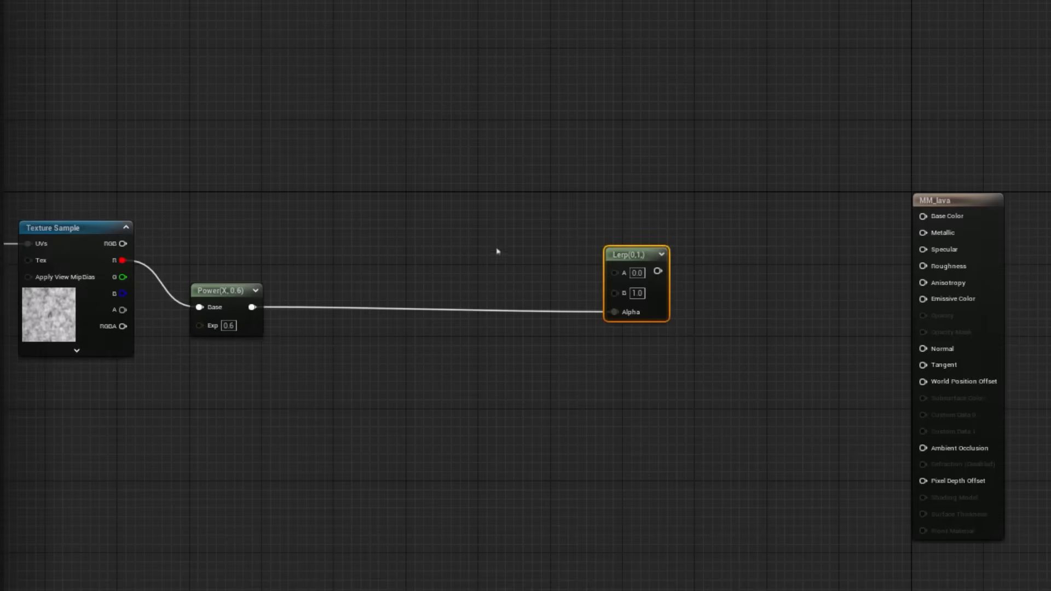
Step: Add a three-component constant colour node above the Power-to-Lerp wire and pick a fully saturated orange for it
{"action": "left_click", "coordinate": [442, 203]}
{"action": "key", "text": "3"}
{"action": "left_click", "coordinate": [440, 141]}
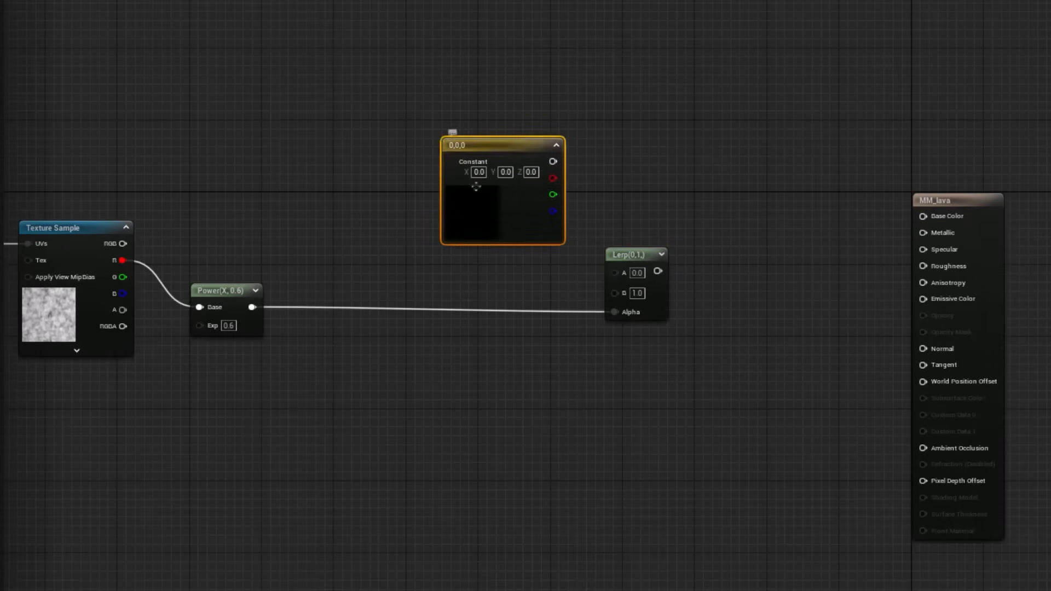
{"action": "double_click", "coordinate": [487, 226]}
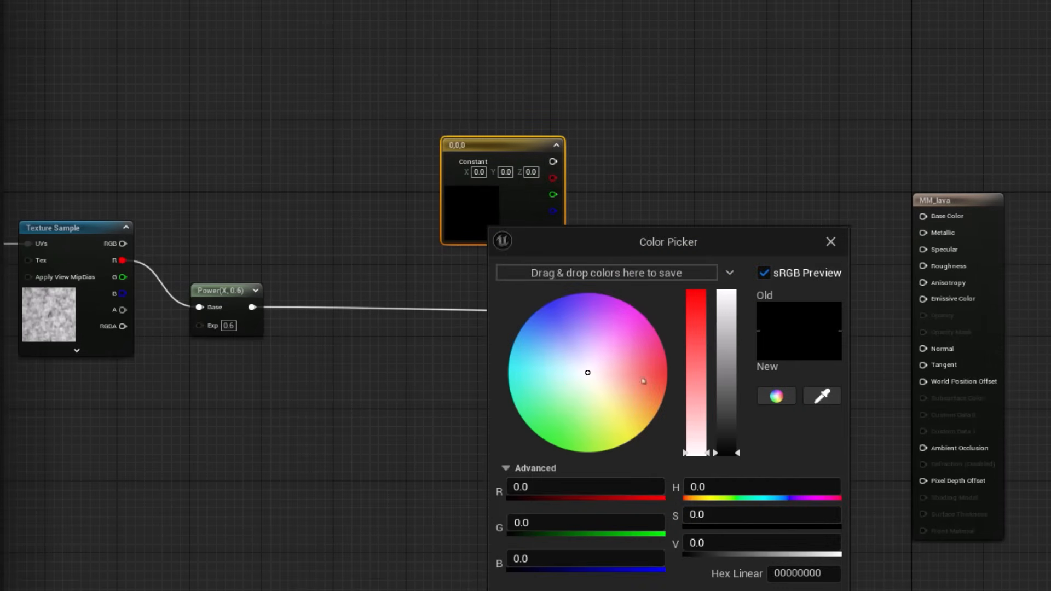
{"action": "left_click_drag", "start_coordinate": [607, 380], "coordinate": [674, 410]}
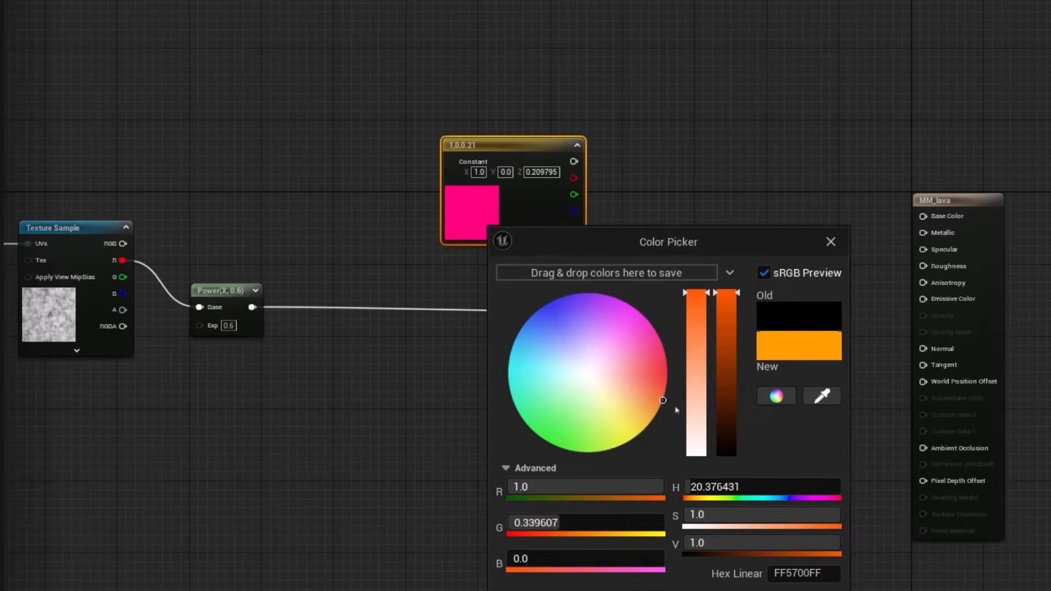
Step: Refine the constant's orange colour by setting red to 2 and green to 0.25
{"action": "left_click", "coordinate": [748, 487]}
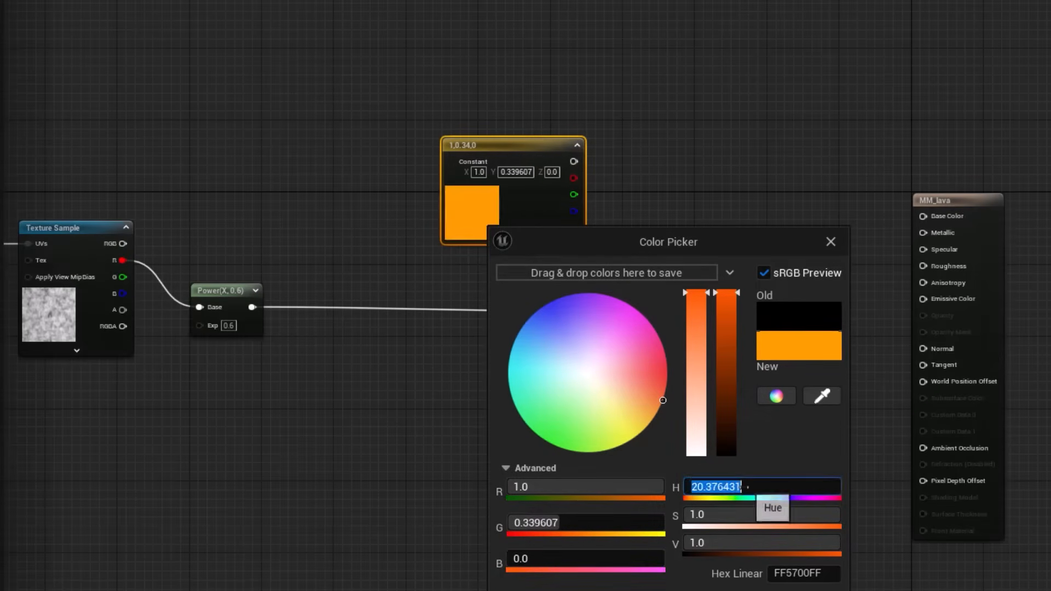
{"action": "left_click", "coordinate": [546, 488]}
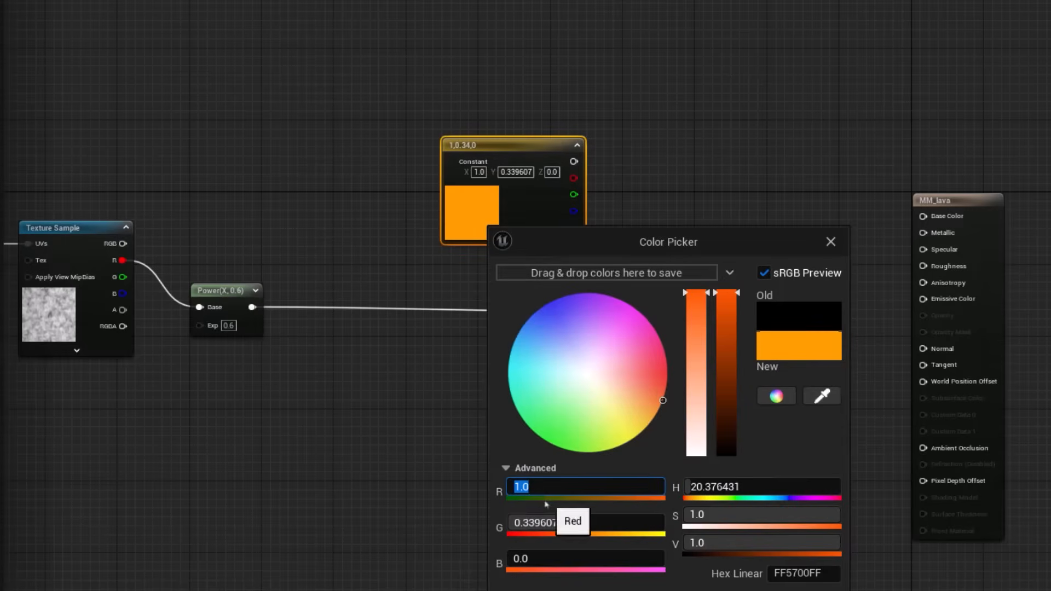
{"action": "type", "text": "2"}
{"action": "key", "text": "Return"}
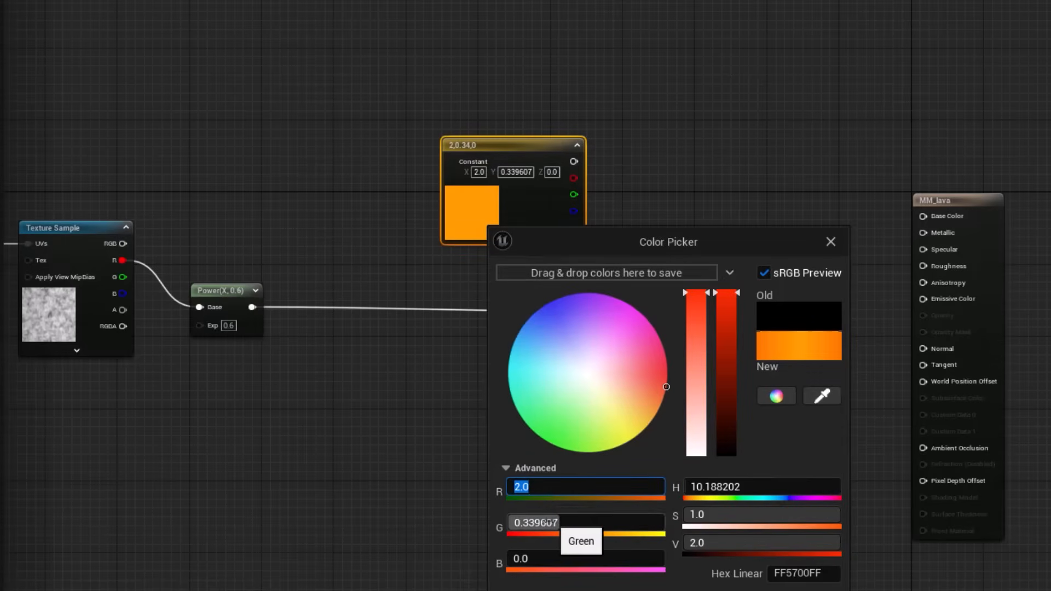
{"action": "left_click", "coordinate": [550, 522]}
{"action": "type", "text": ".25"}
{"action": "key", "text": "Return"}
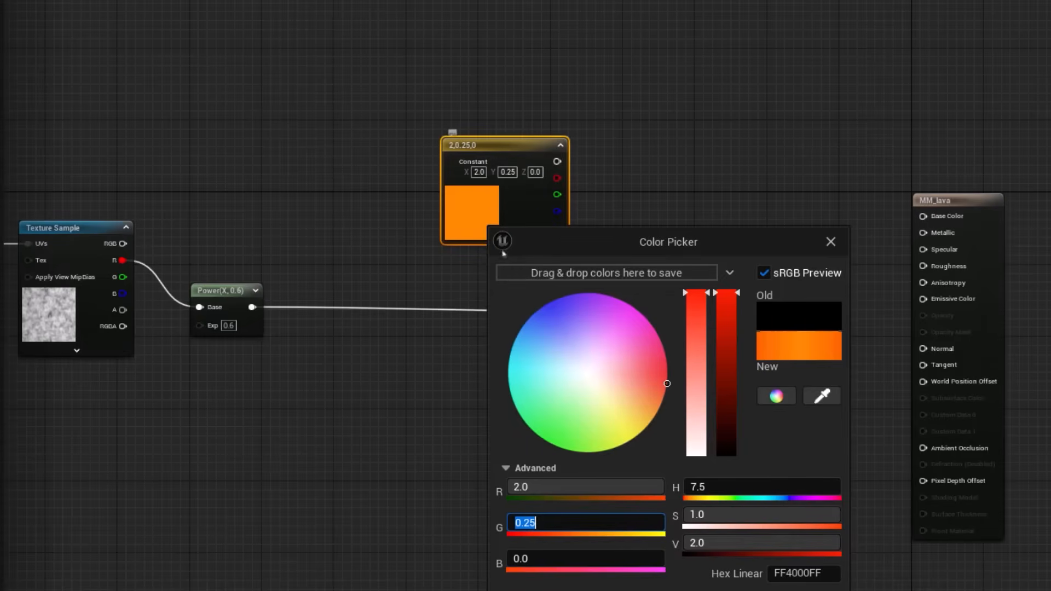
{"action": "left_click", "coordinate": [829, 243]}
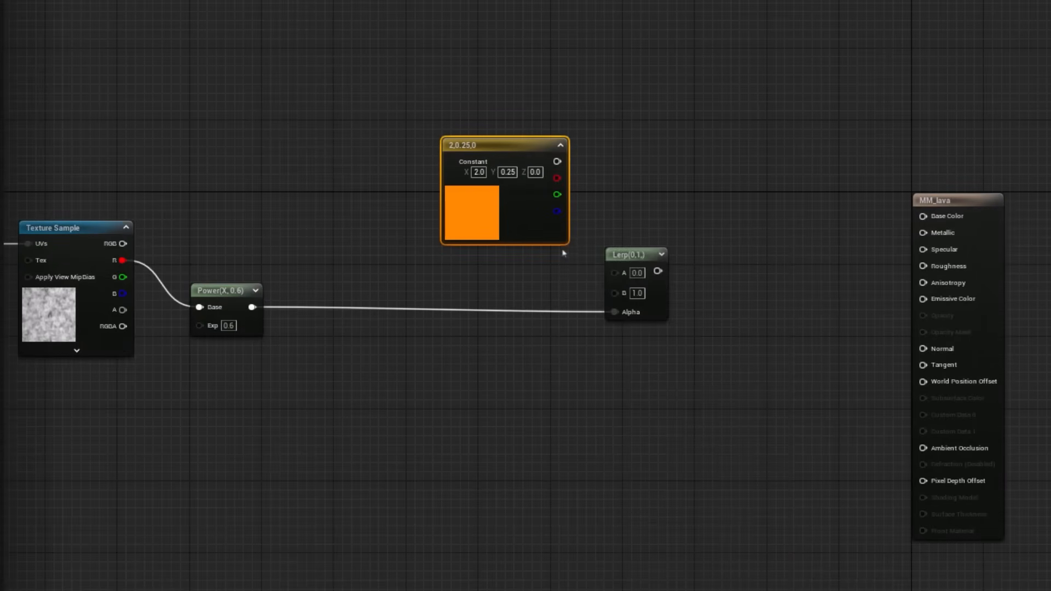
Step: Connect the orange constant to Lerp's B and Lerp's output to Emissive Color, aligning the constant and MM_lava nodes with the Lerp
{"action": "left_click_drag", "start_coordinate": [557, 162], "coordinate": [923, 298]}
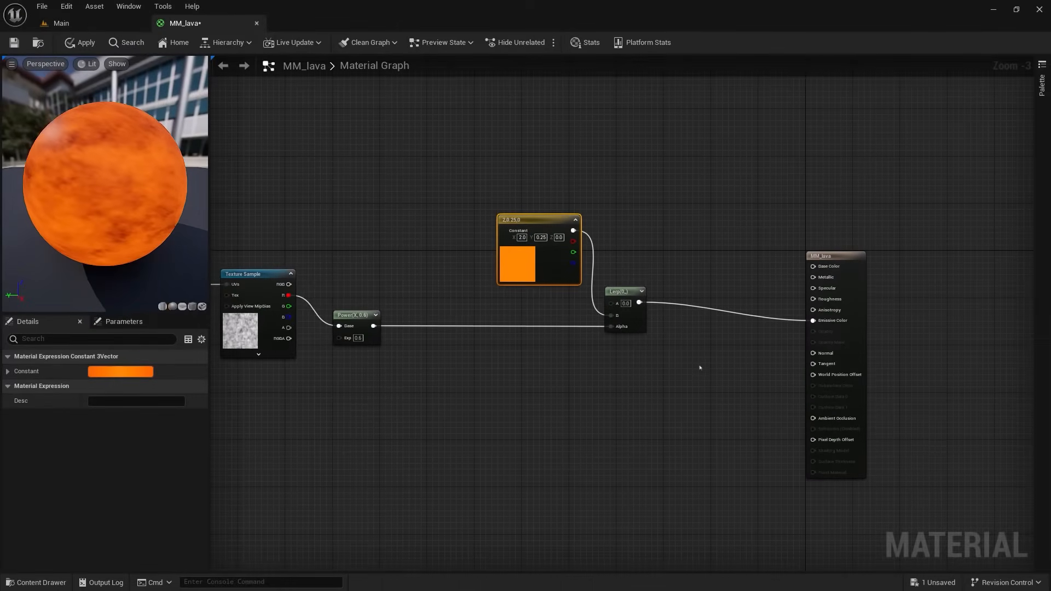
{"action": "scroll", "coordinate": [699, 367], "scroll_direction": "up", "scroll_amount": 3}
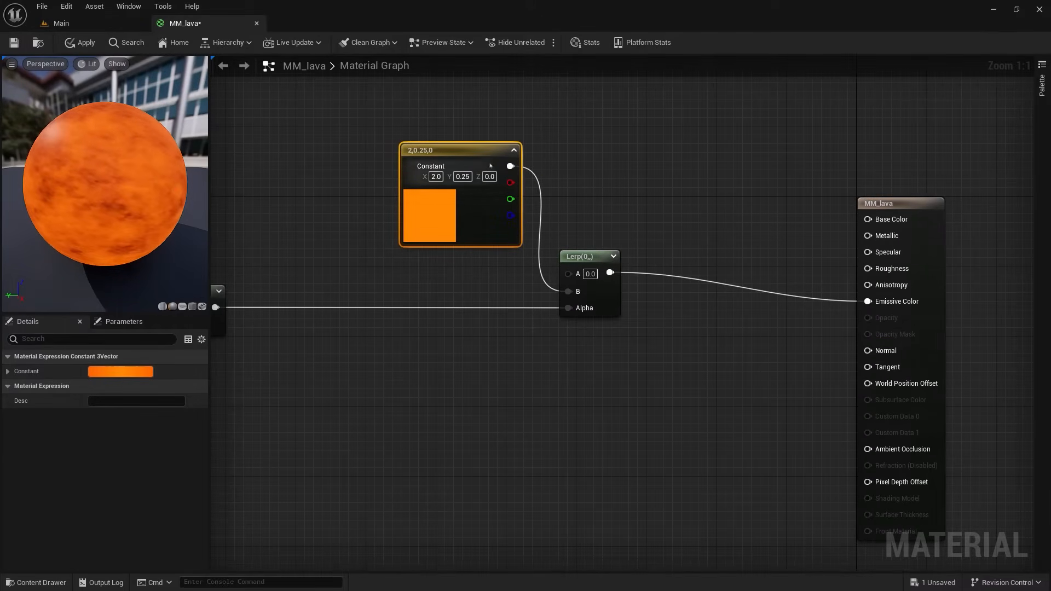
{"action": "left_click_drag", "start_coordinate": [492, 151], "coordinate": [476, 196]}
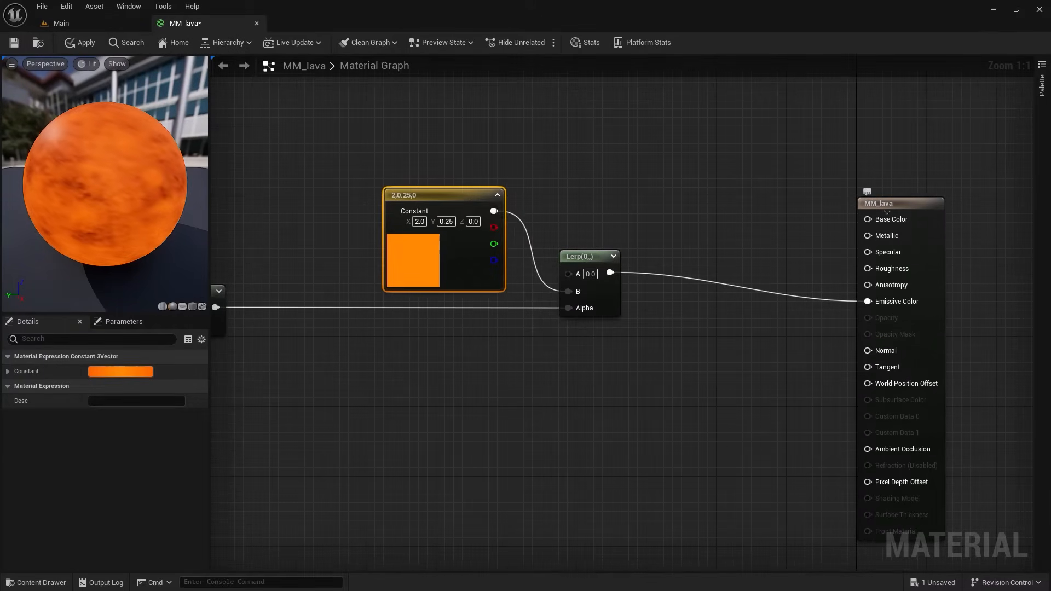
{"action": "left_click_drag", "start_coordinate": [887, 210], "coordinate": [887, 185]}
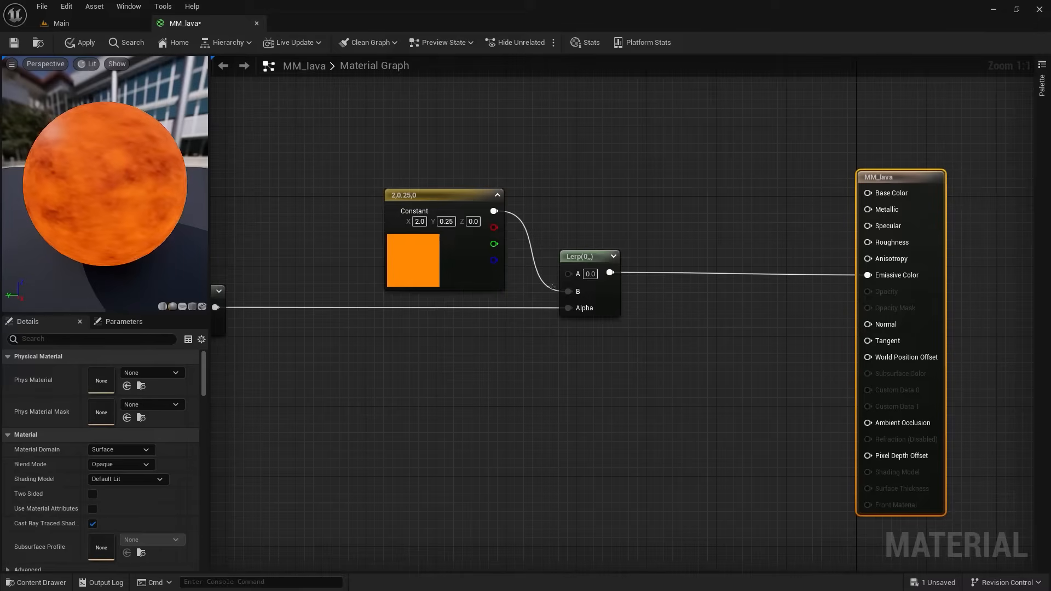
{"action": "left_click", "coordinate": [605, 274]}
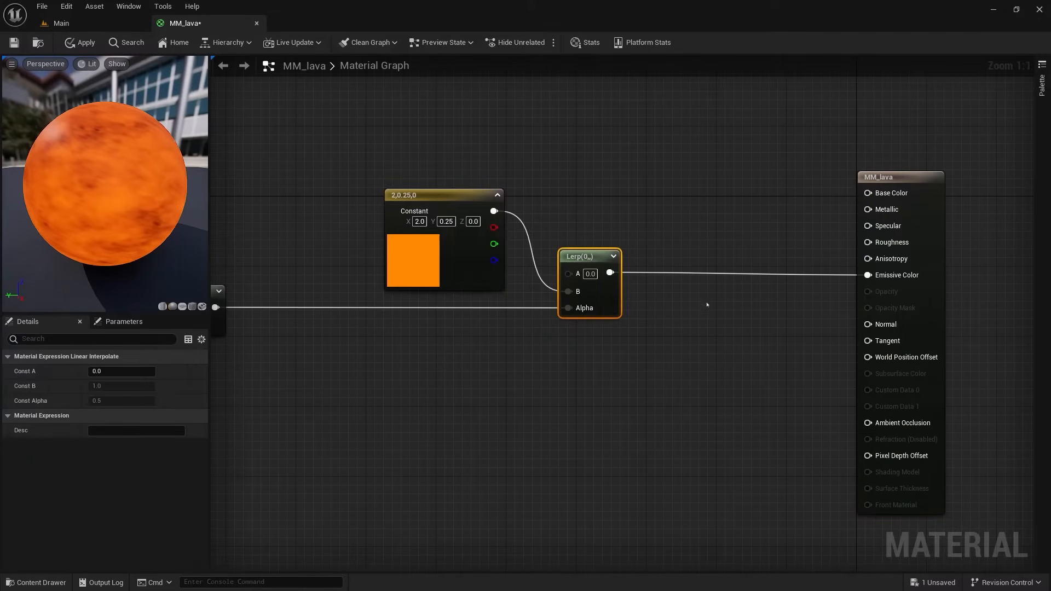
{"action": "left_click", "coordinate": [726, 325]}
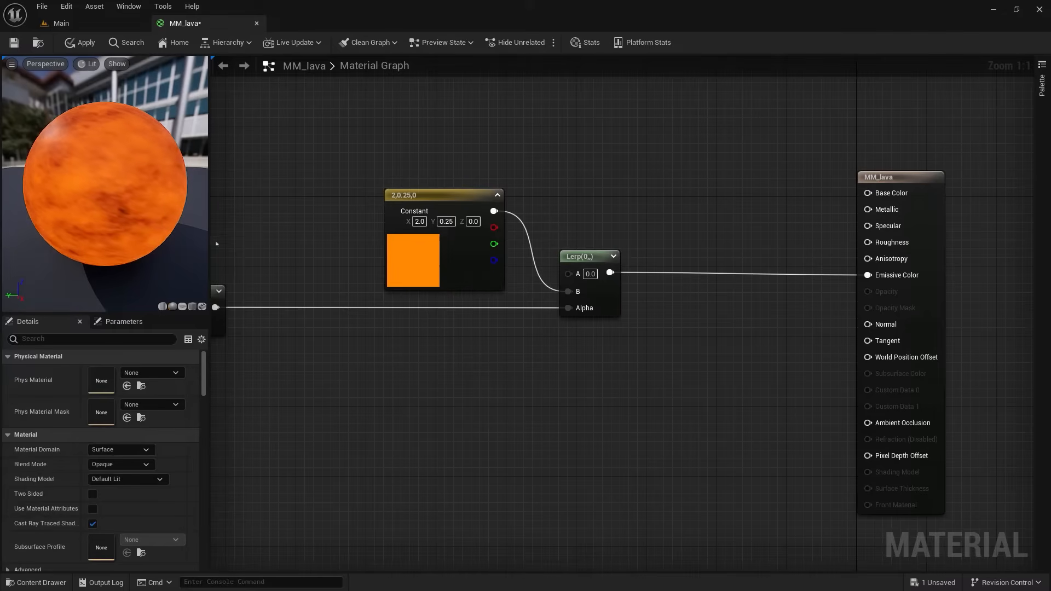
Step: Insert a Multiply node between Lerp and MM_lava, with Lerp's output going into A and the result into Emissive Color
{"action": "left_click", "coordinate": [712, 350]}
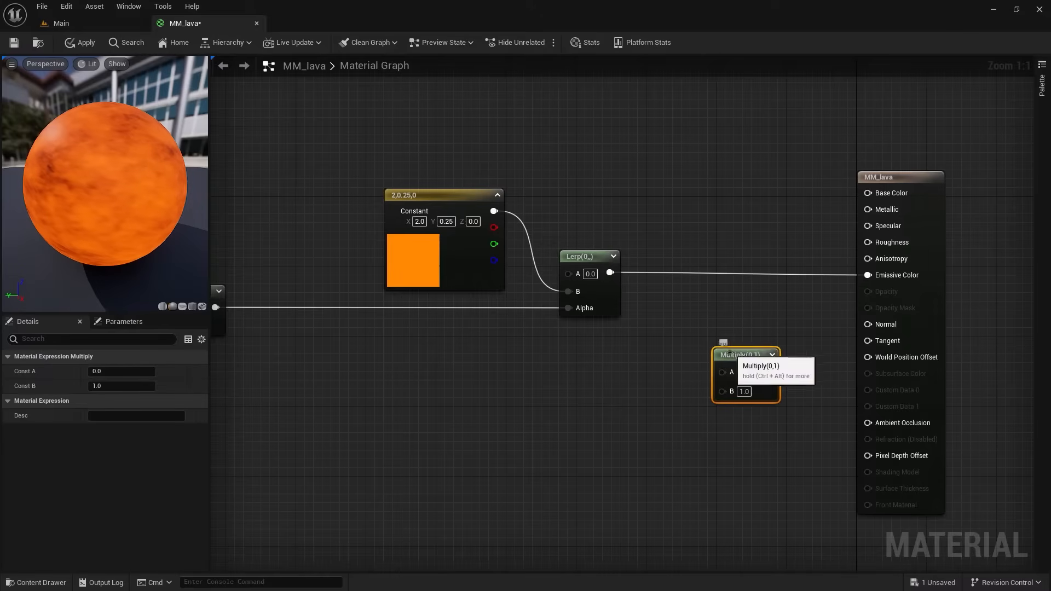
{"action": "left_click_drag", "start_coordinate": [725, 350], "coordinate": [740, 313]}
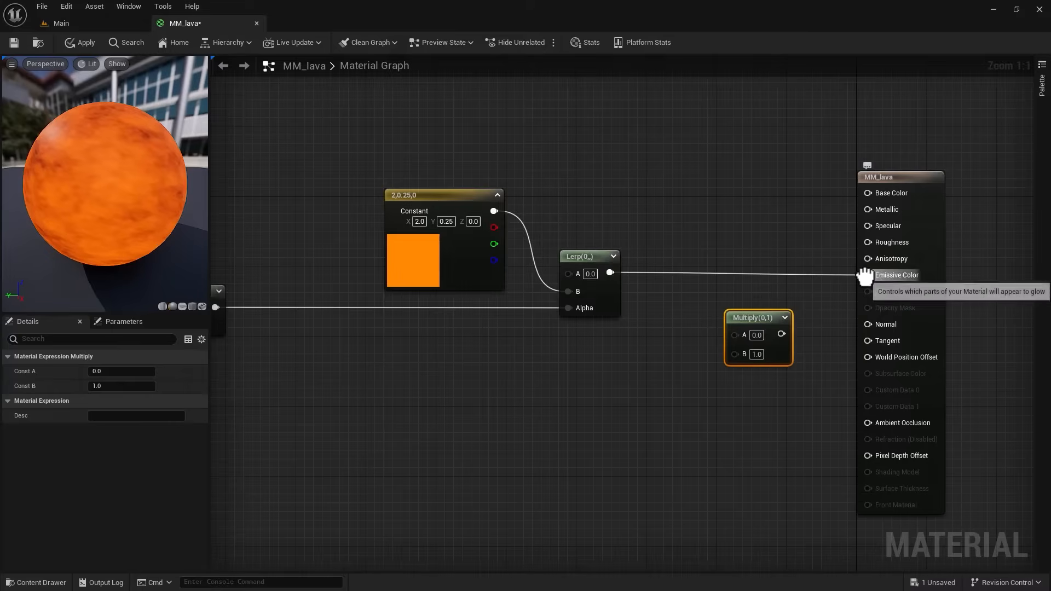
{"action": "mouse_move", "coordinate": [860, 274]}
{"action": "left_mouse_down", "text": "ctrl"}
{"action": "mouse_move", "coordinate": [728, 328]}
{"action": "mouse_move", "coordinate": [868, 275]}
{"action": "left_mouse_up", "text": "ctrl"}
{"action": "left_click_drag", "start_coordinate": [754, 326], "coordinate": [754, 265]}
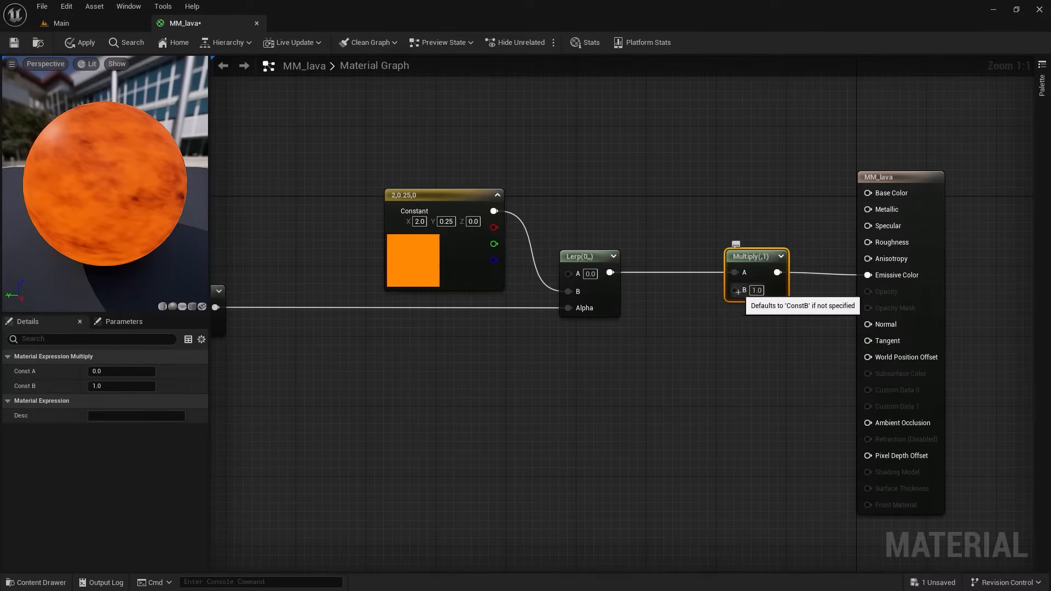
Step: Promote the new Multiply node's B input to a parameter named Emissive Intensity and place its node below the Lerp
{"action": "right_click", "coordinate": [743, 295]}
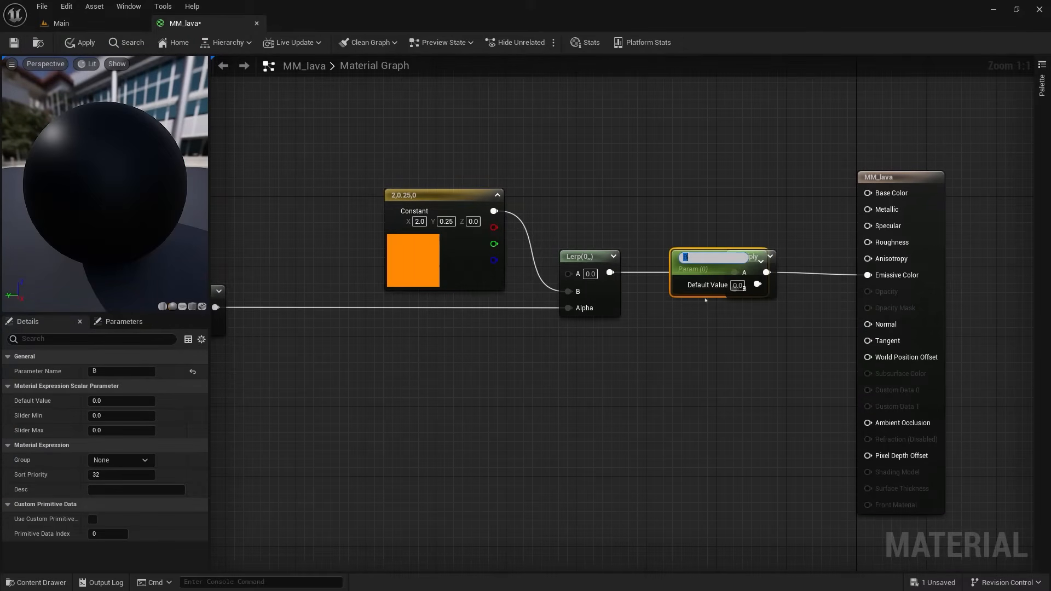
{"action": "type", "text": "Emissive Intensity"}
{"action": "key", "text": "Return"}
{"action": "left_click_drag", "start_coordinate": [693, 284], "coordinate": [552, 359]}
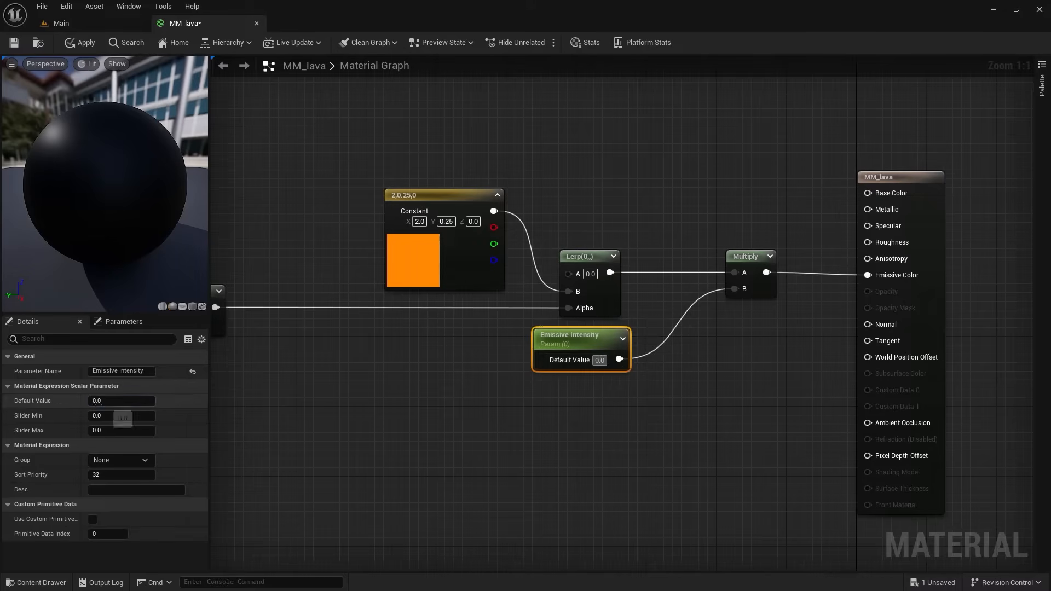
Step: Try Emissive Intensity default values of 50 and 30
{"action": "left_click", "coordinate": [110, 401]}
{"action": "type", "text": "50"}
{"action": "key", "text": "Return"}
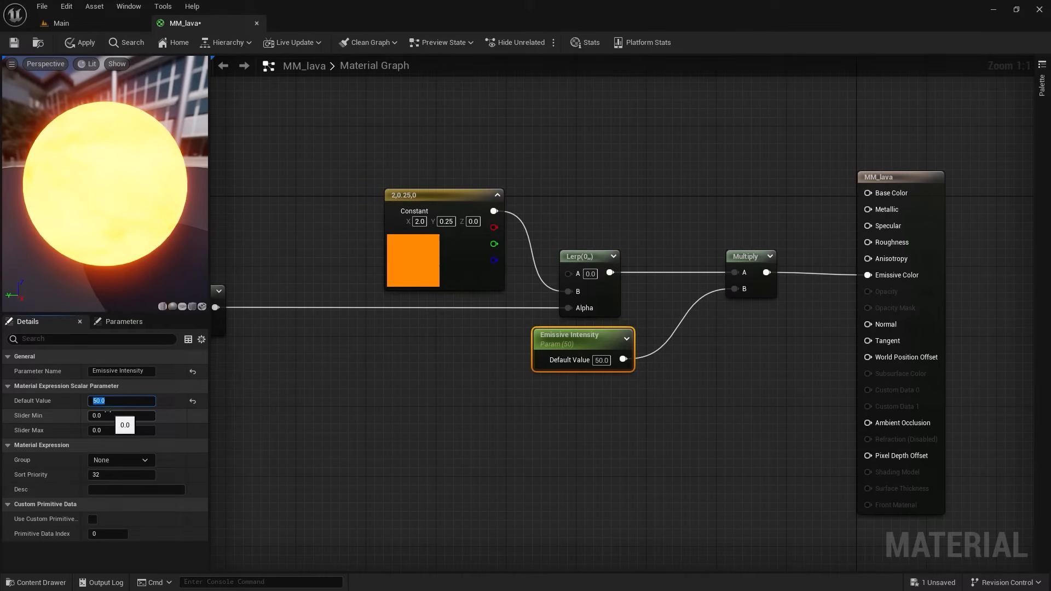
{"action": "type", "text": "30"}
{"action": "key", "text": "Return"}
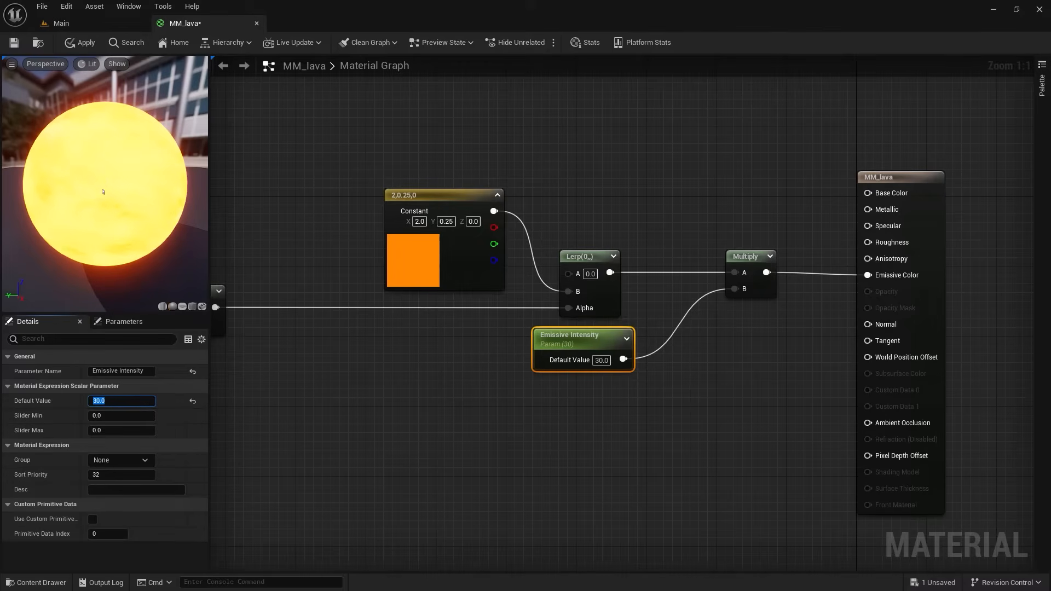
{"action": "left_click_drag", "start_coordinate": [115, 201], "coordinate": [114, 202]}
Step: Set the Power node's exponent to 2
{"action": "right_click_drag", "start_coordinate": [339, 372], "coordinate": [540, 367]}
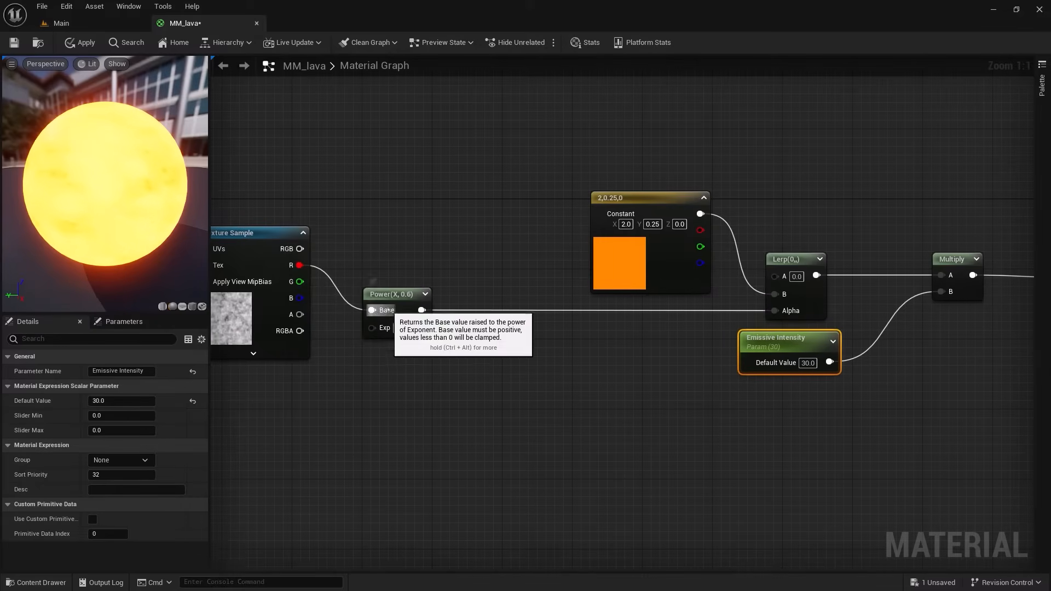
{"action": "left_click", "coordinate": [401, 328]}
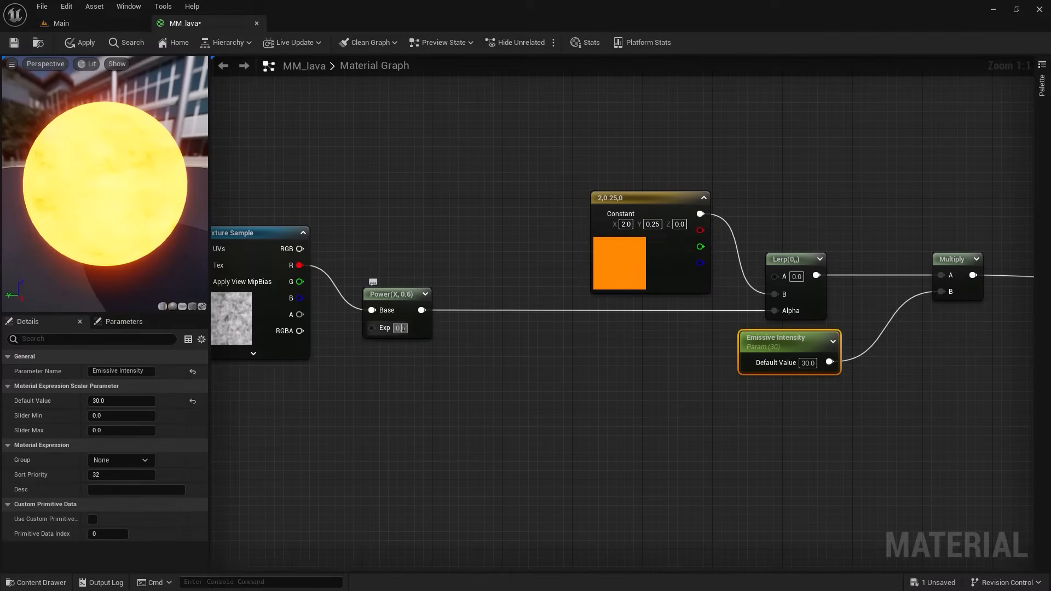
{"action": "type", "text": "2"}
{"action": "key", "text": "Return"}
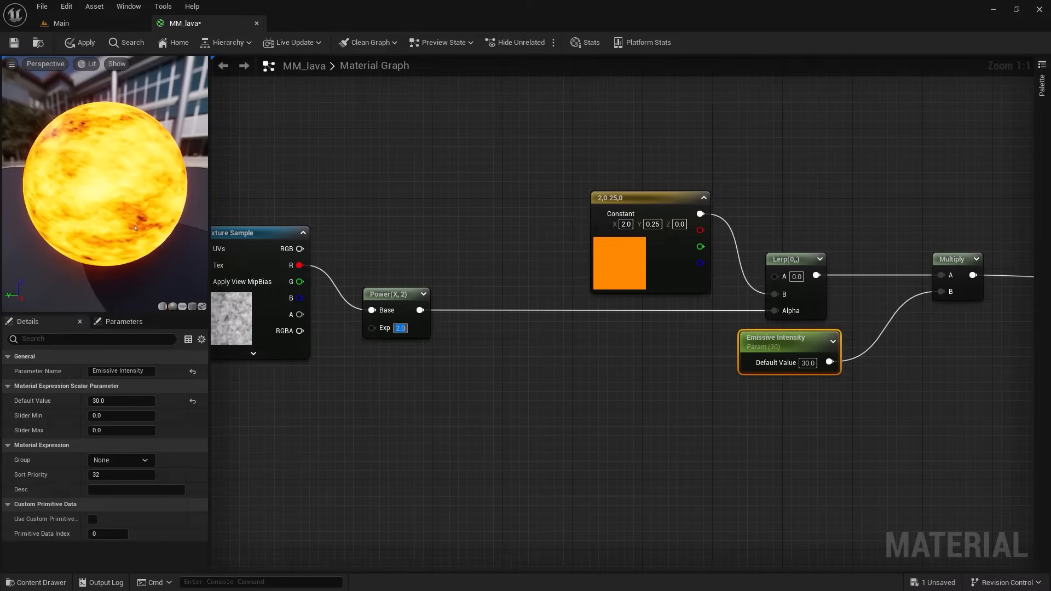
Step: Set the Emissive Intensity parameter's default value to 25
{"action": "right_click_drag", "start_coordinate": [584, 441], "coordinate": [408, 439]}
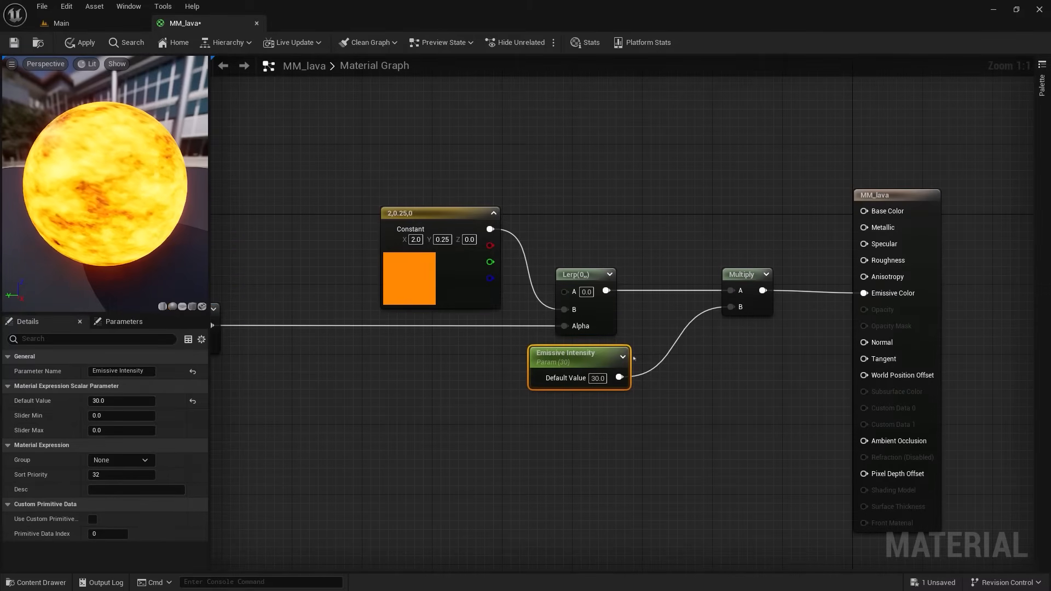
{"action": "left_click", "coordinate": [598, 378]}
{"action": "type", "text": "25"}
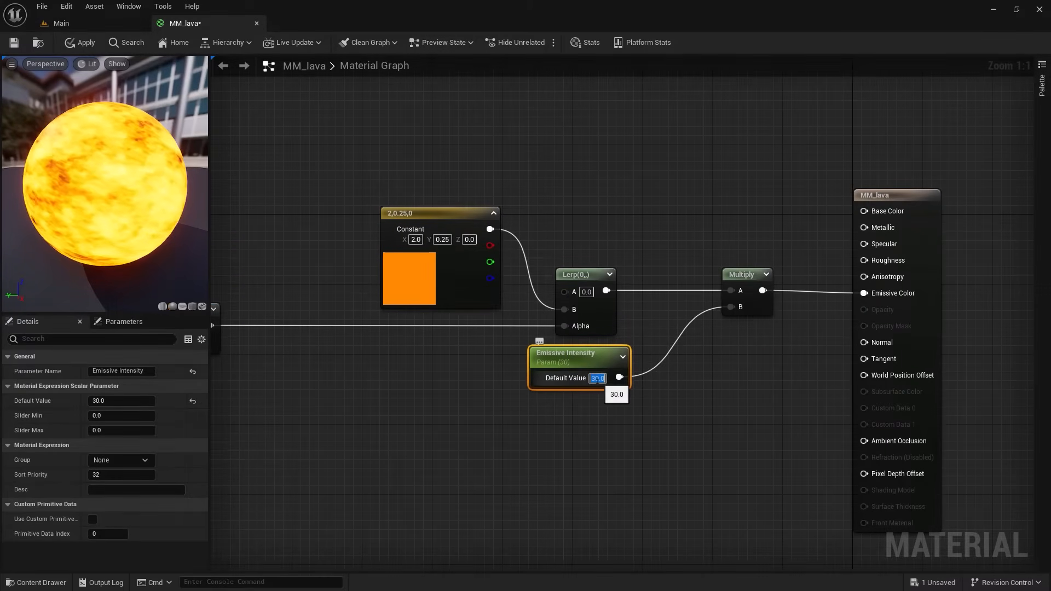
{"action": "key", "text": "Return"}
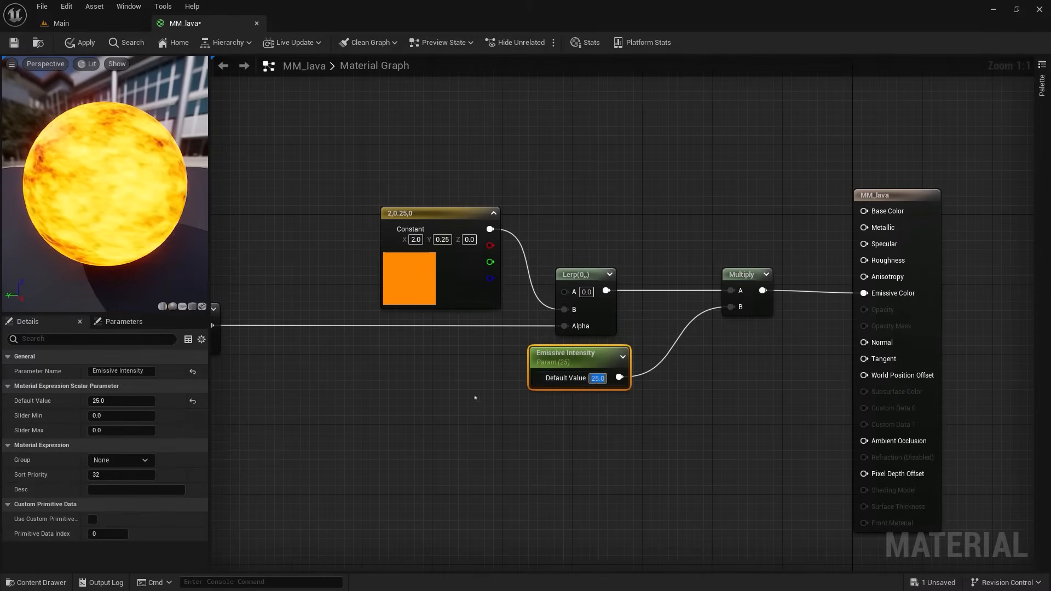
Step: Raise the Power node's exponent to 3 for stronger contrast between dark and glowing lava areas
{"action": "right_click_drag", "start_coordinate": [477, 389], "coordinate": [586, 391]}
{"action": "left_click", "coordinate": [397, 352]}
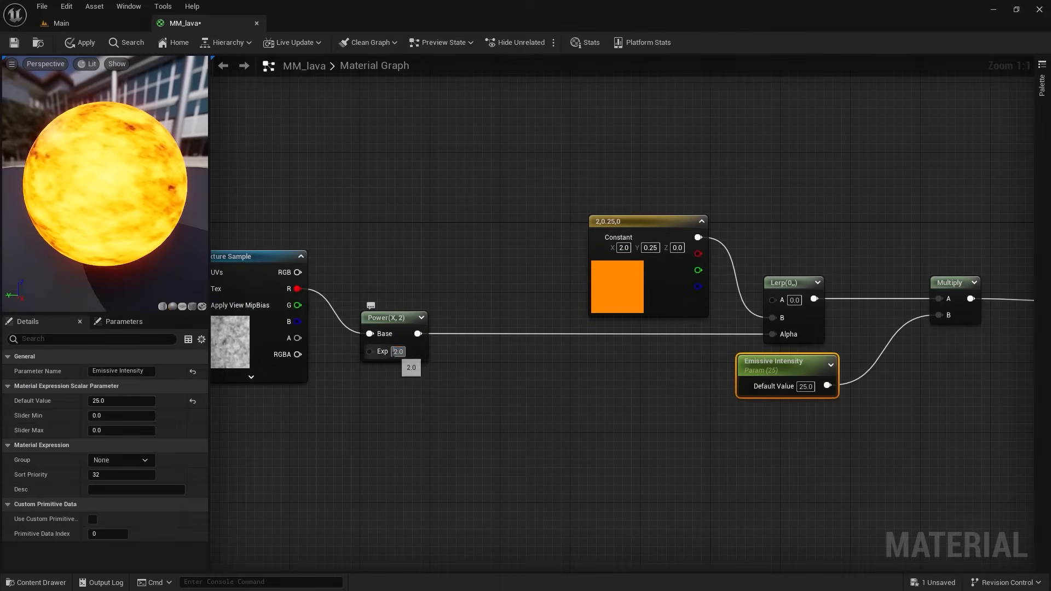
{"action": "type", "text": "3"}
{"action": "key", "text": "Return"}
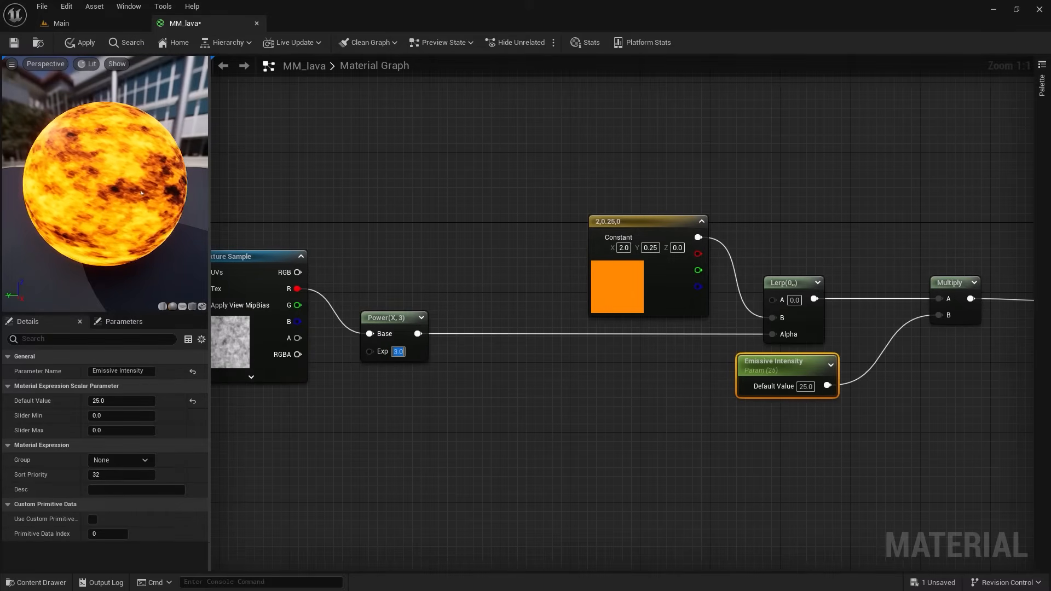
Step: Examine the whole lava node network, from the texture coordinates through the Power node to Emissive Color
{"action": "scroll", "coordinate": [582, 383], "scroll_direction": "down", "scroll_amount": 2}
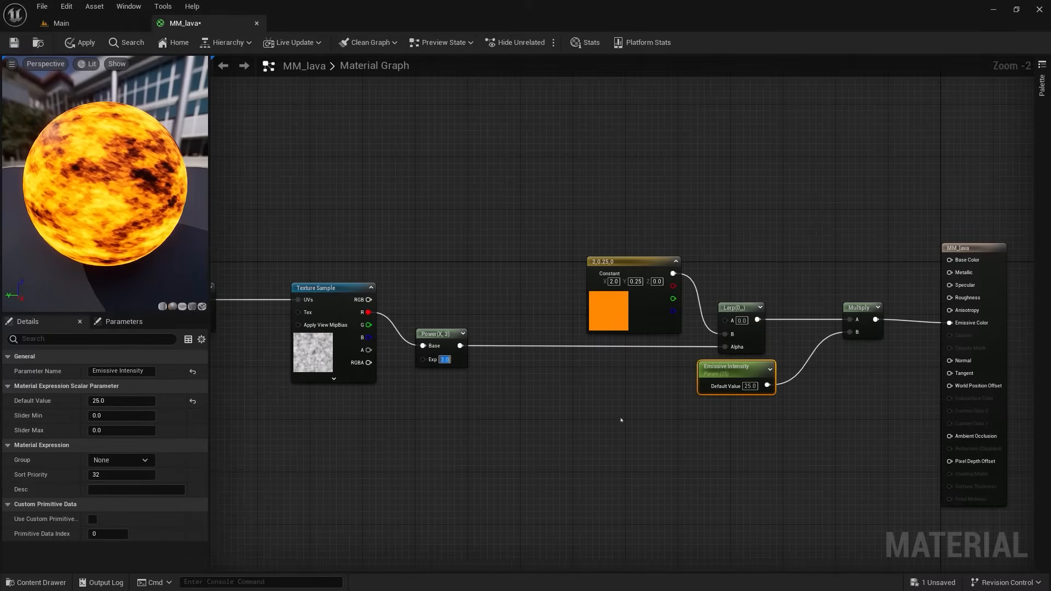
{"action": "scroll", "coordinate": [602, 421], "scroll_direction": "down", "scroll_amount": 2}
{"action": "key", "text": "Home"}
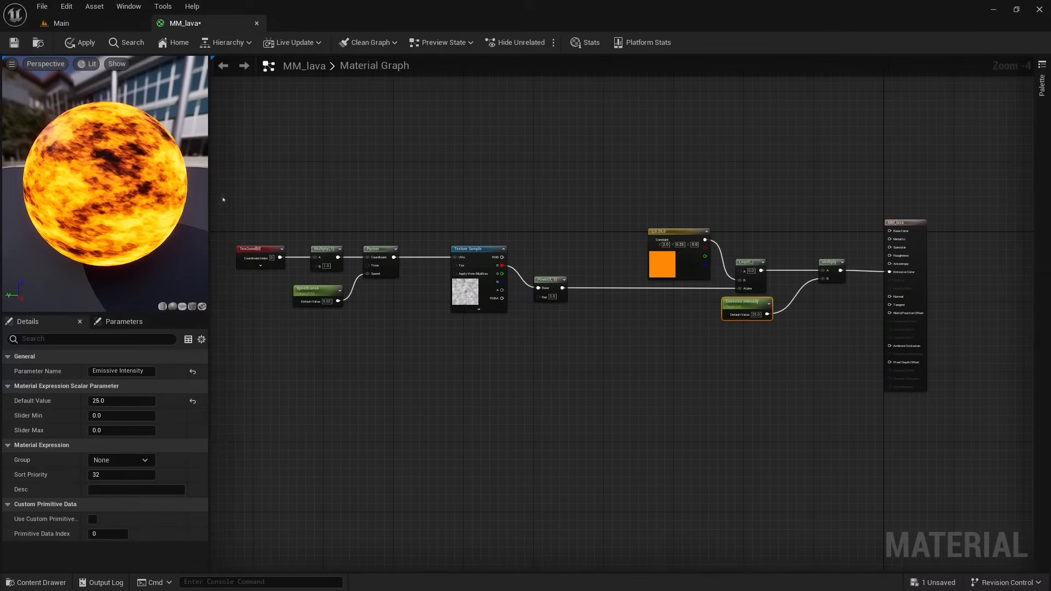
{"action": "left_click_drag", "start_coordinate": [223, 200], "coordinate": [554, 367]}
{"action": "left_click_drag", "start_coordinate": [520, 174], "coordinate": [853, 370]}
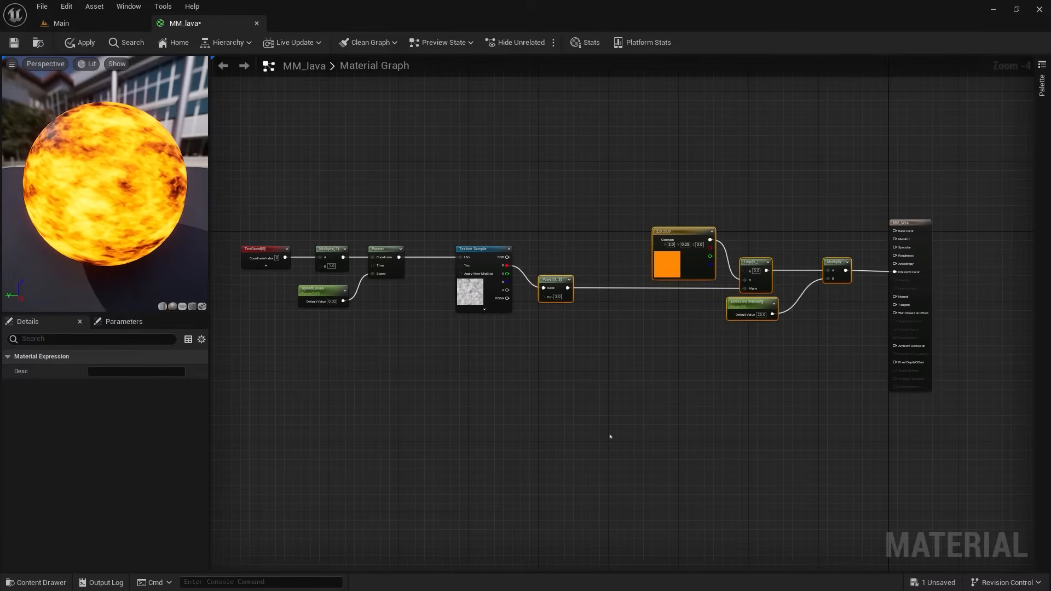
{"action": "scroll", "coordinate": [575, 359], "scroll_direction": "up", "scroll_amount": 2}
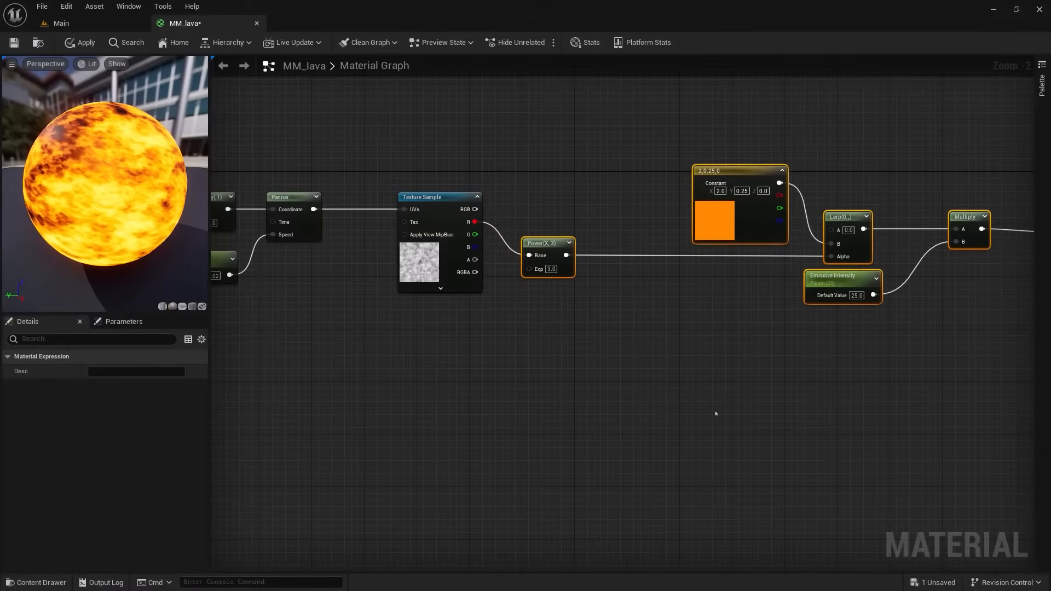
{"action": "scroll", "coordinate": [652, 387], "scroll_direction": "down", "scroll_amount": 2}
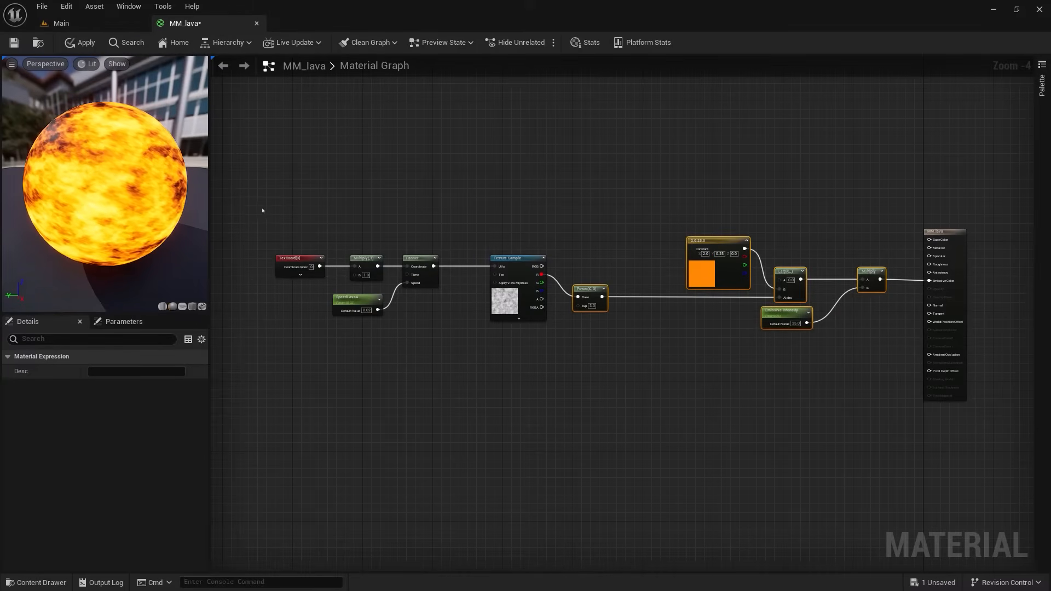
{"action": "left_click_drag", "start_coordinate": [262, 208], "coordinate": [597, 375]}
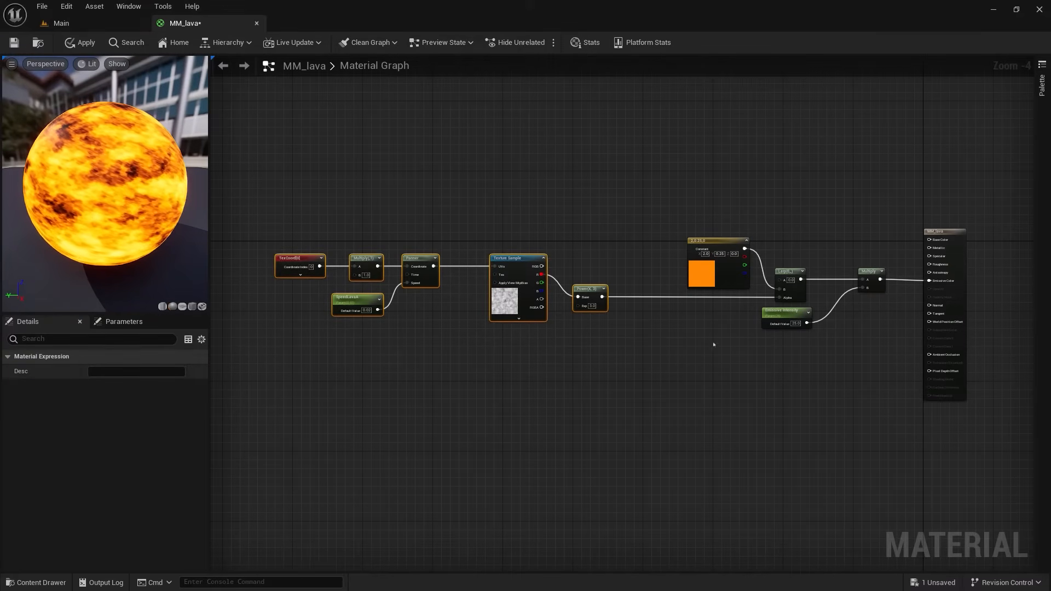
Step: Add a Constant node with value 1 feeding Roughness and place it above the emissive Multiply node
{"action": "right_click_drag", "start_coordinate": [734, 395], "coordinate": [515, 503]}
{"action": "scroll", "coordinate": [736, 372], "scroll_direction": "up", "scroll_amount": 4}
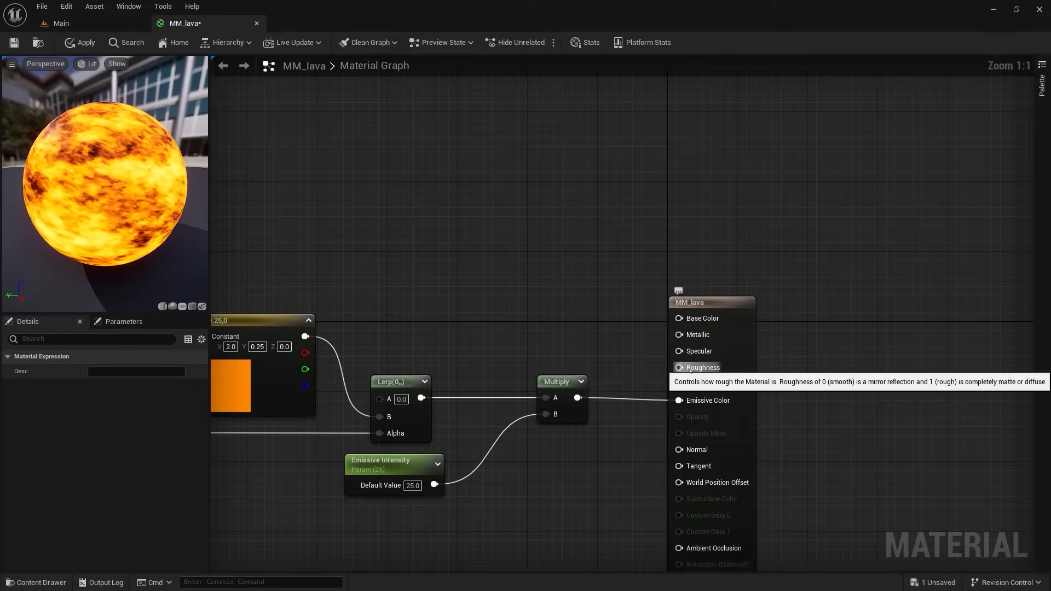
{"action": "left_click", "coordinate": [538, 337]}
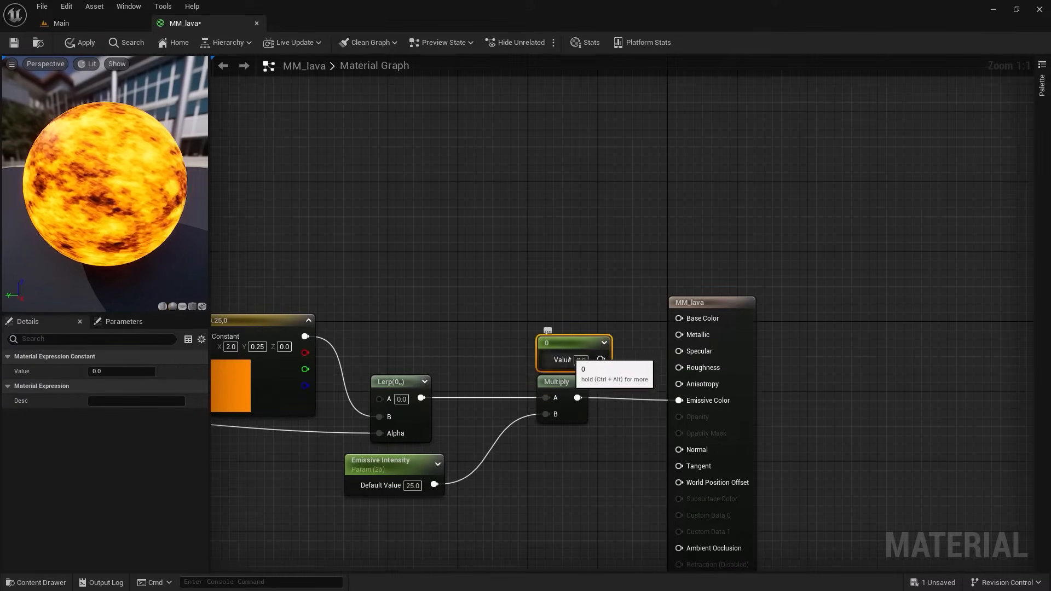
{"action": "left_click_drag", "start_coordinate": [601, 359], "coordinate": [679, 367]}
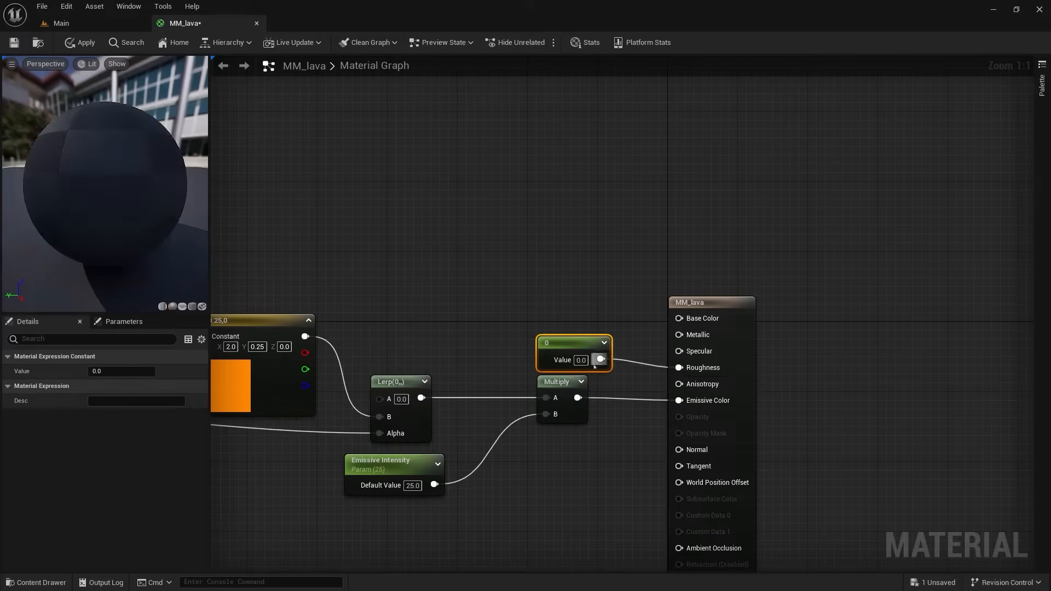
{"action": "left_click", "coordinate": [580, 360]}
{"action": "type", "text": "1"}
{"action": "key", "text": "Return"}
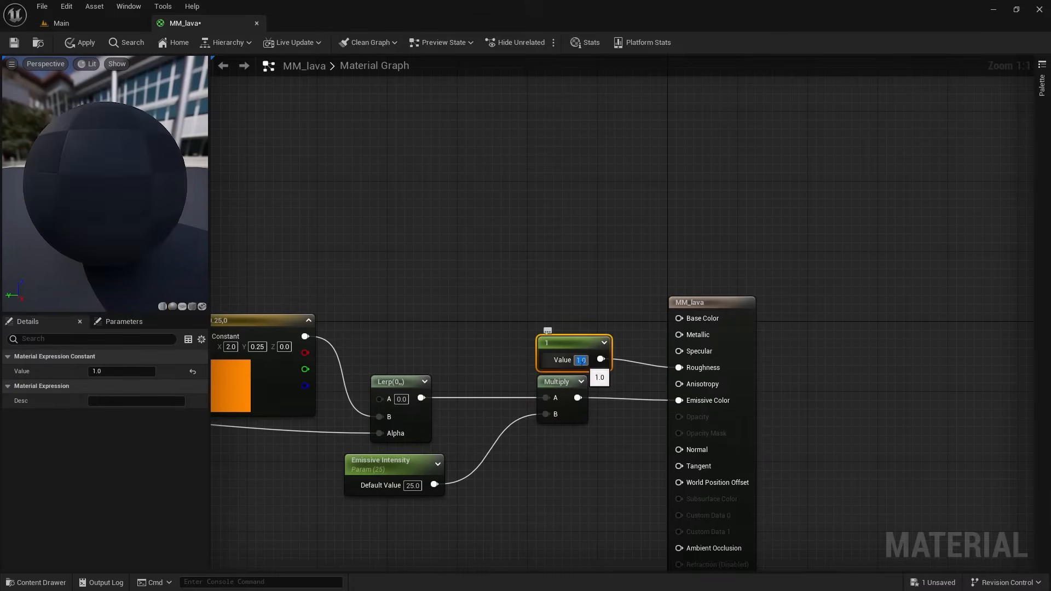
{"action": "left_click_drag", "start_coordinate": [560, 343], "coordinate": [536, 338]}
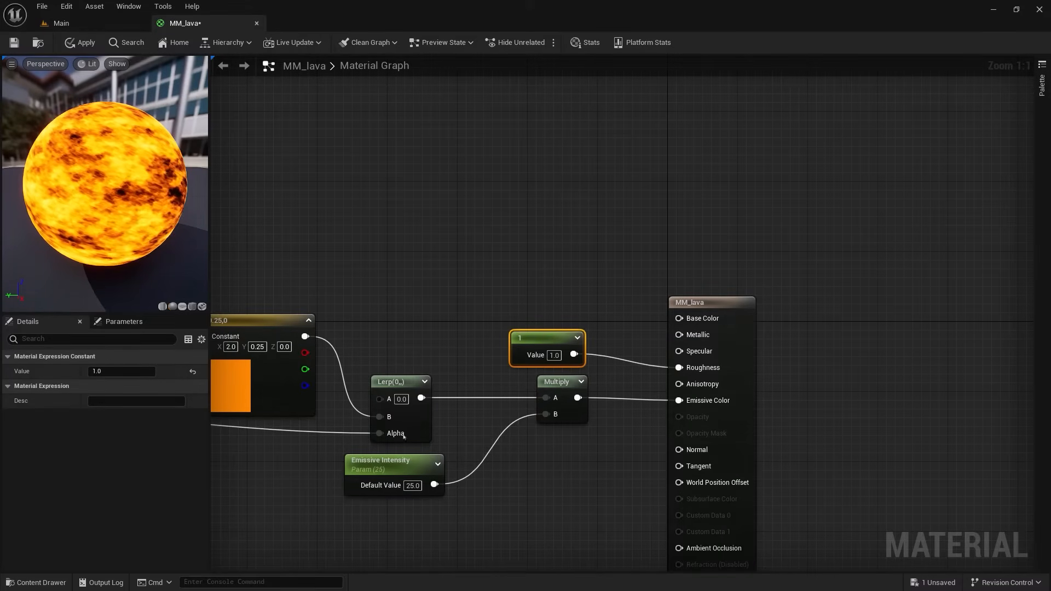
Step: Add a second three-component colour constant above the orange one, hide the orange preview, and connect the new constant to Lerp's A
{"action": "right_click_drag", "start_coordinate": [403, 437], "coordinate": [480, 425]}
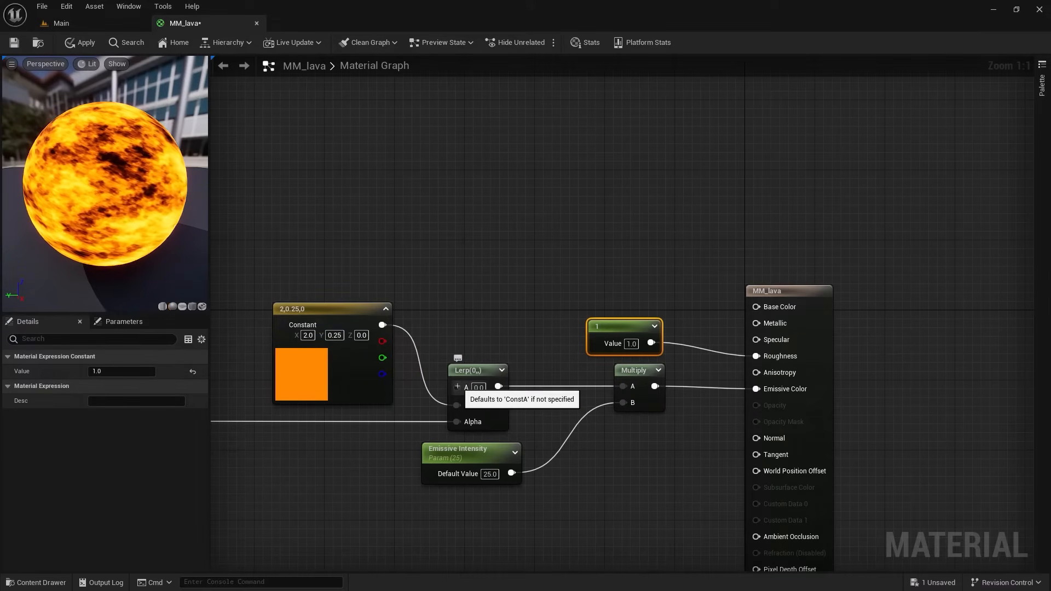
{"action": "left_click", "coordinate": [386, 309]}
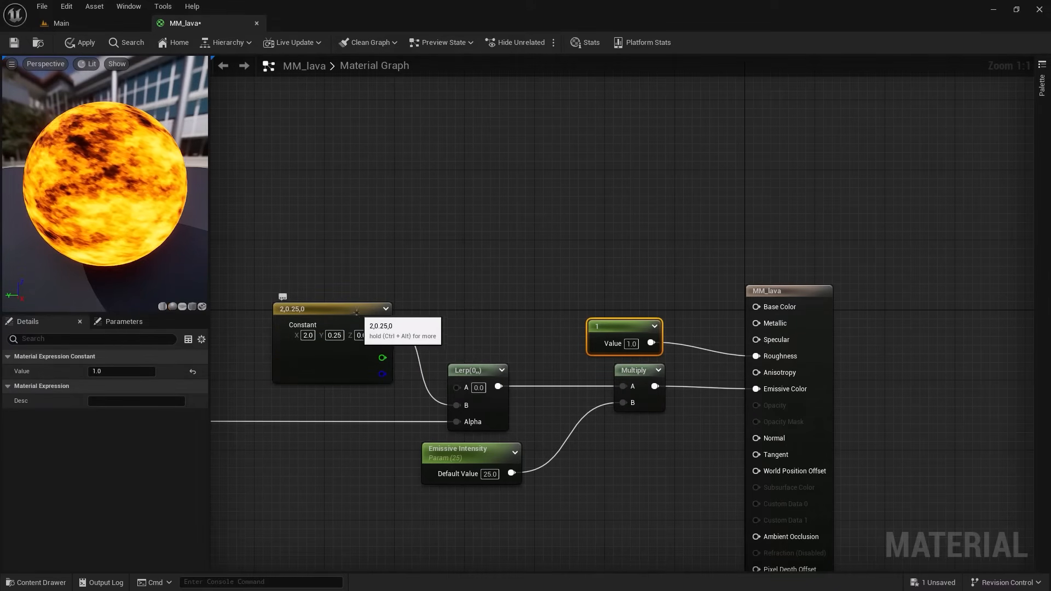
{"action": "left_click_drag", "start_coordinate": [357, 311], "coordinate": [347, 328]}
{"action": "key", "text": "3"}
{"action": "left_click", "coordinate": [314, 268]}
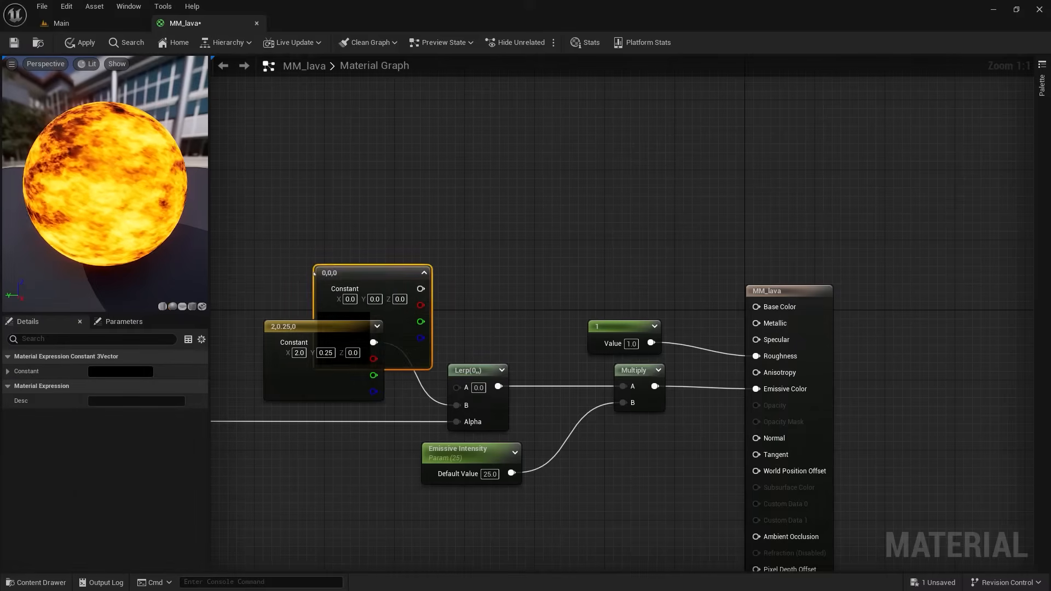
{"action": "left_click_drag", "start_coordinate": [350, 273], "coordinate": [301, 210]}
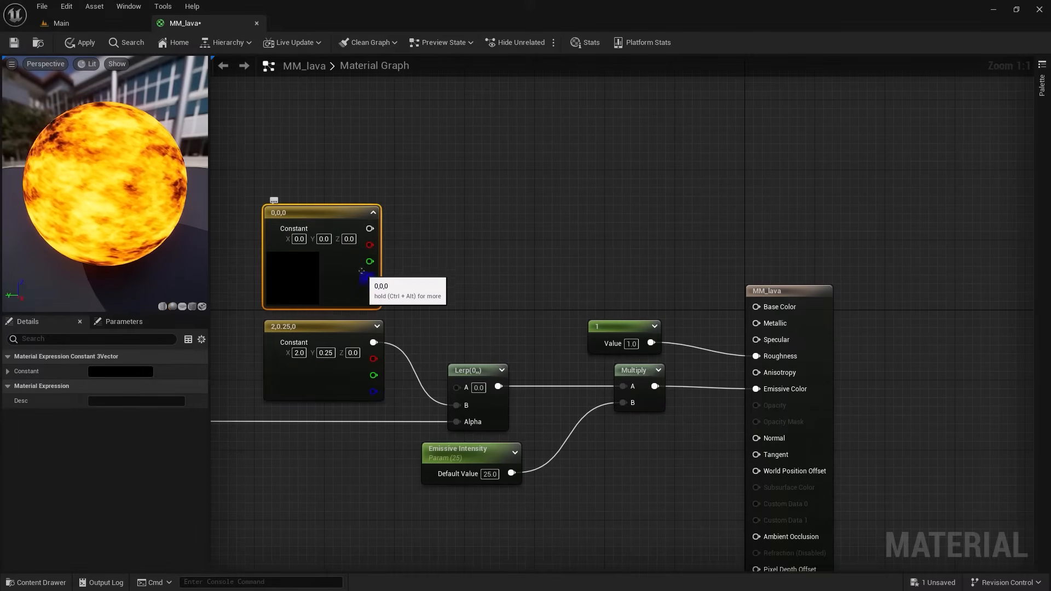
{"action": "left_click_drag", "start_coordinate": [370, 228], "coordinate": [456, 387]}
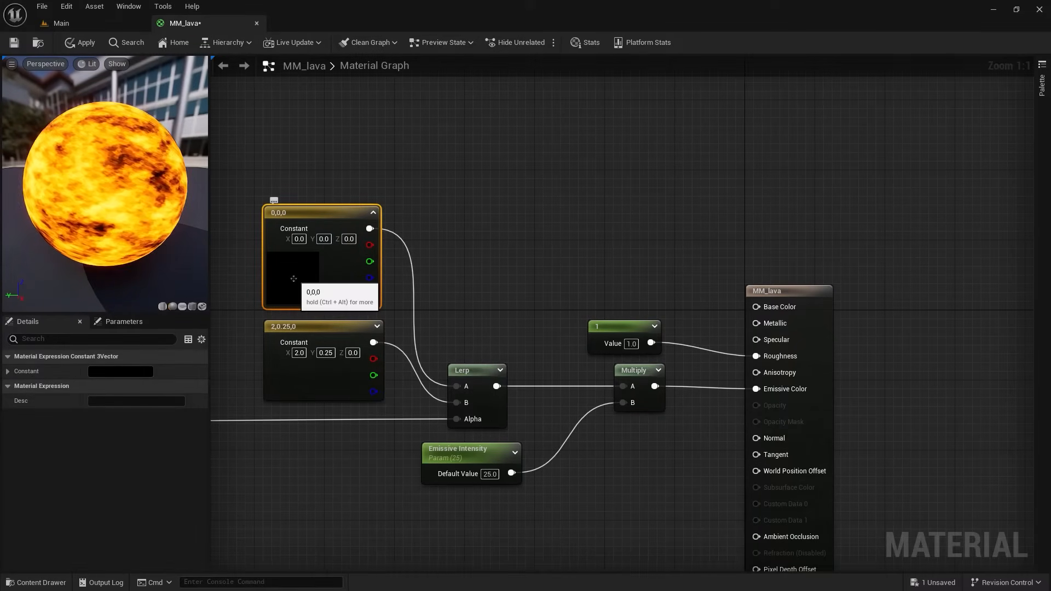
Step: Make the new constant a near-black orange, starting from red 2 and green 0.25 and darkening to about 0.0052, 0.0015, 0
{"action": "double_click", "coordinate": [293, 279]}
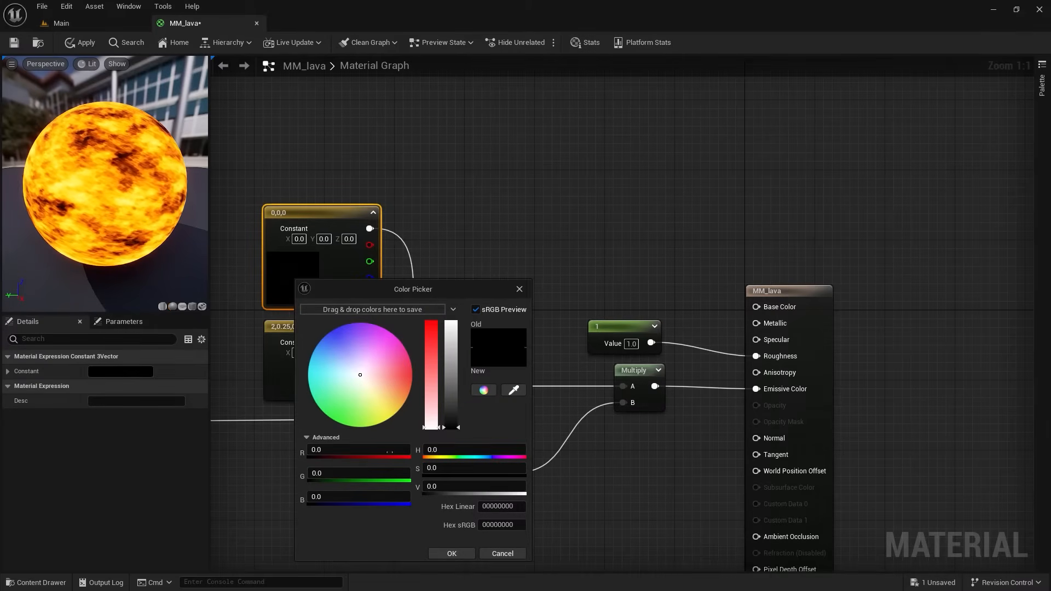
{"action": "left_click", "coordinate": [339, 452]}
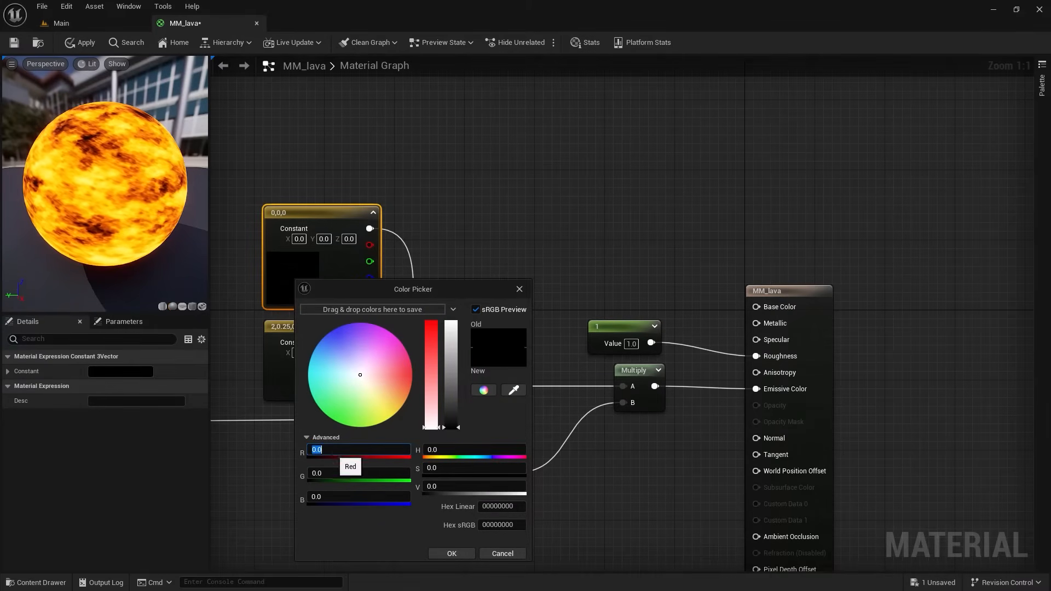
{"action": "type", "text": "2"}
{"action": "key", "text": "Return"}
{"action": "left_click", "coordinate": [335, 474]}
{"action": "key", "text": "BackSpace"}
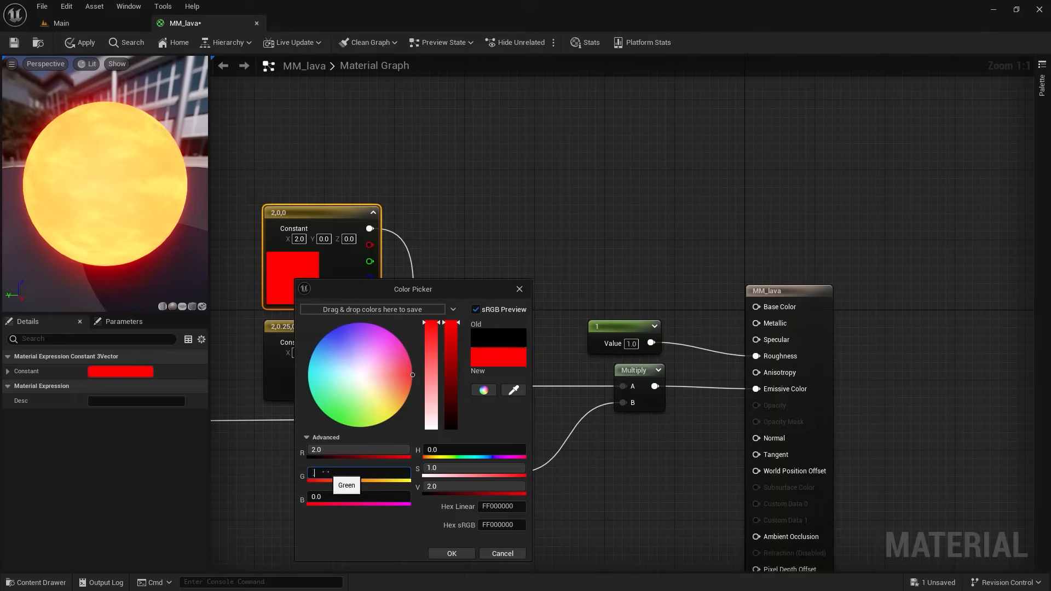
{"action": "type", "text": "0.25"}
{"action": "key", "text": "Return"}
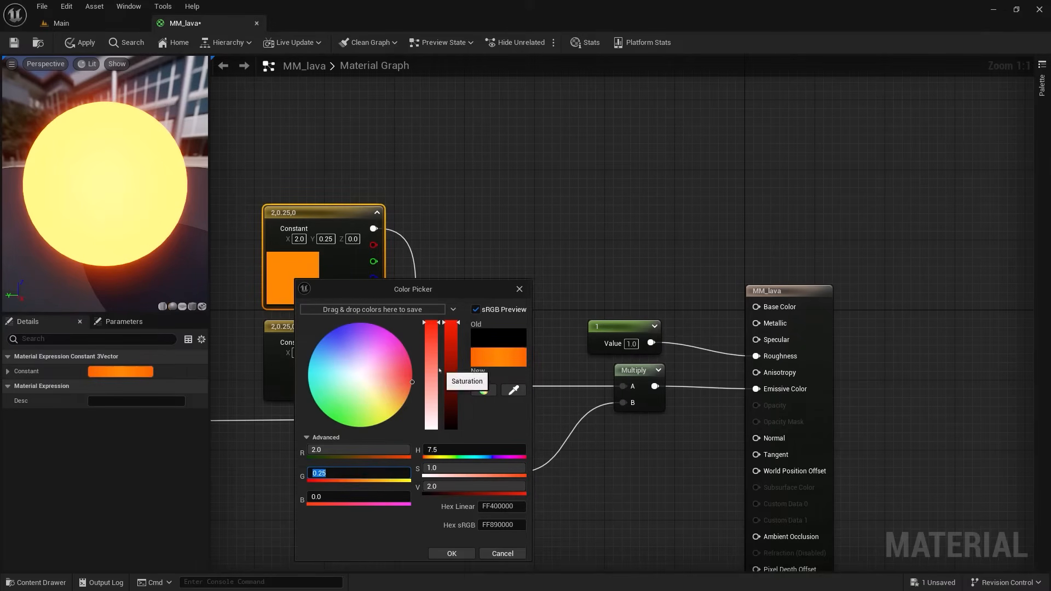
{"action": "left_click_drag", "start_coordinate": [450, 350], "coordinate": [450, 429]}
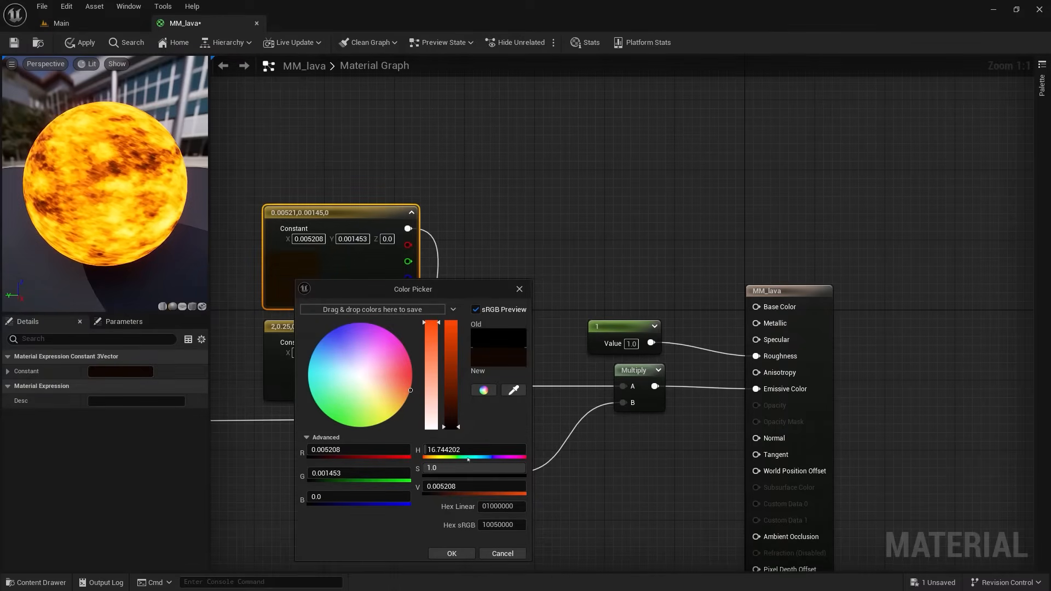
{"action": "left_click", "coordinate": [452, 553]}
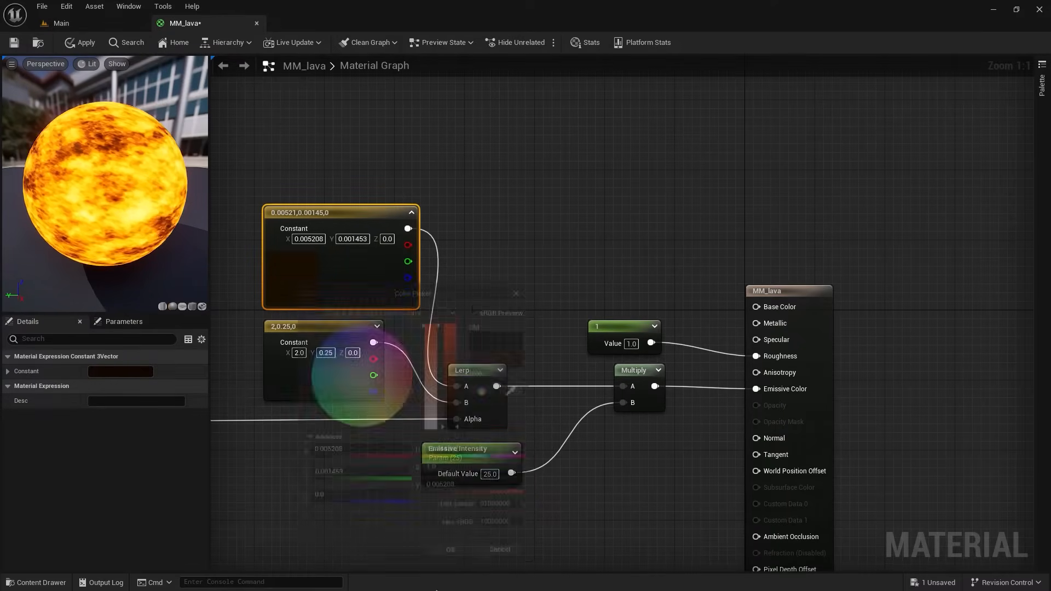
Step: Move both colour constants higher above the Lerp, near-black over orange, with only the orange preview shown
{"action": "left_click_drag", "start_coordinate": [338, 215], "coordinate": [303, 162]}
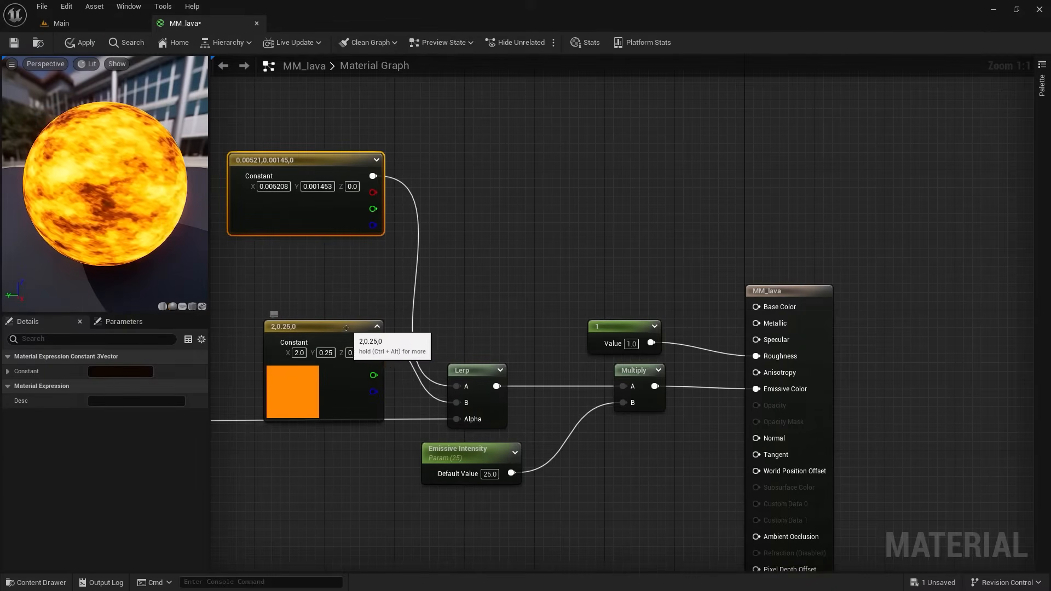
{"action": "left_click_drag", "start_coordinate": [346, 327], "coordinate": [346, 258]}
{"action": "scroll", "coordinate": [391, 493], "scroll_direction": "down", "scroll_amount": 3}
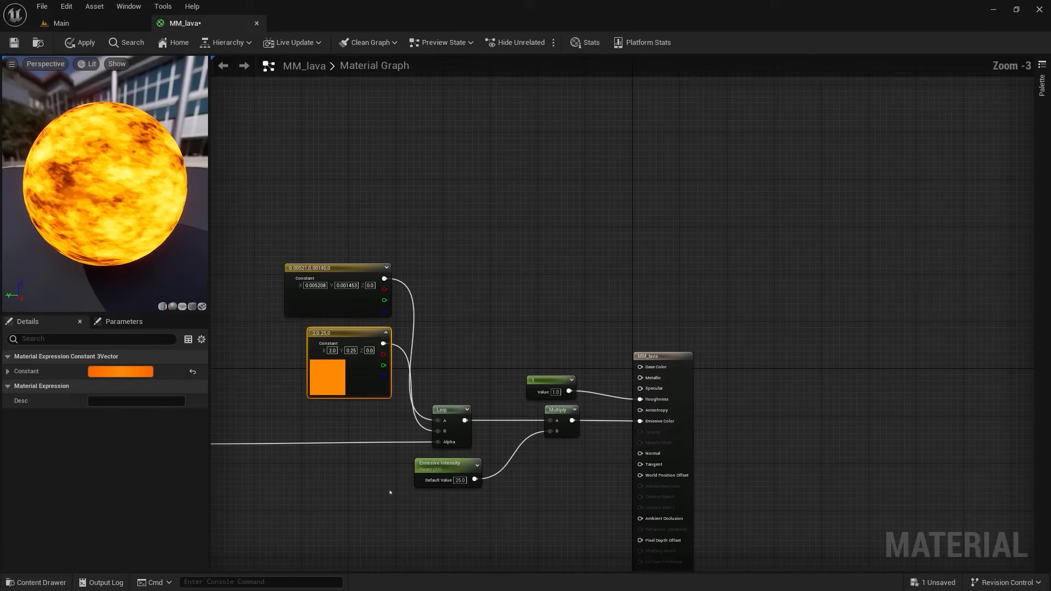
{"action": "right_click_drag", "start_coordinate": [390, 493], "coordinate": [629, 418]}
{"action": "scroll", "coordinate": [535, 437], "scroll_direction": "down", "scroll_amount": 2}
{"action": "right_click_drag", "start_coordinate": [535, 436], "coordinate": [617, 369]}
{"action": "scroll", "coordinate": [524, 404], "scroll_direction": "up", "scroll_amount": 2}
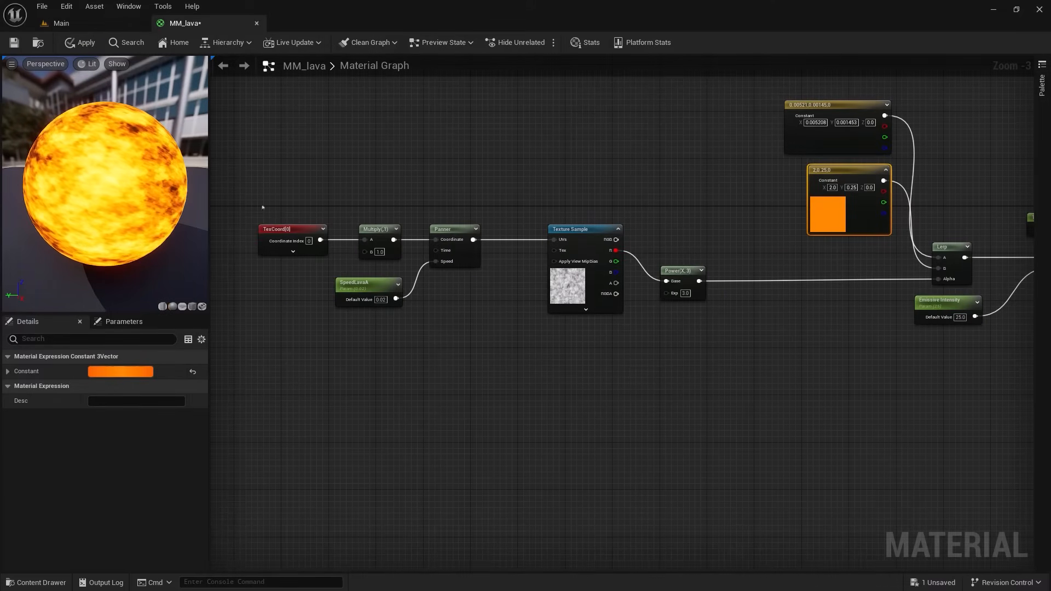
Step: Duplicate the whole panning noise branch, from TexCoord through Power, and align the copy directly beneath the original
{"action": "left_click_drag", "start_coordinate": [262, 207], "coordinate": [736, 421]}
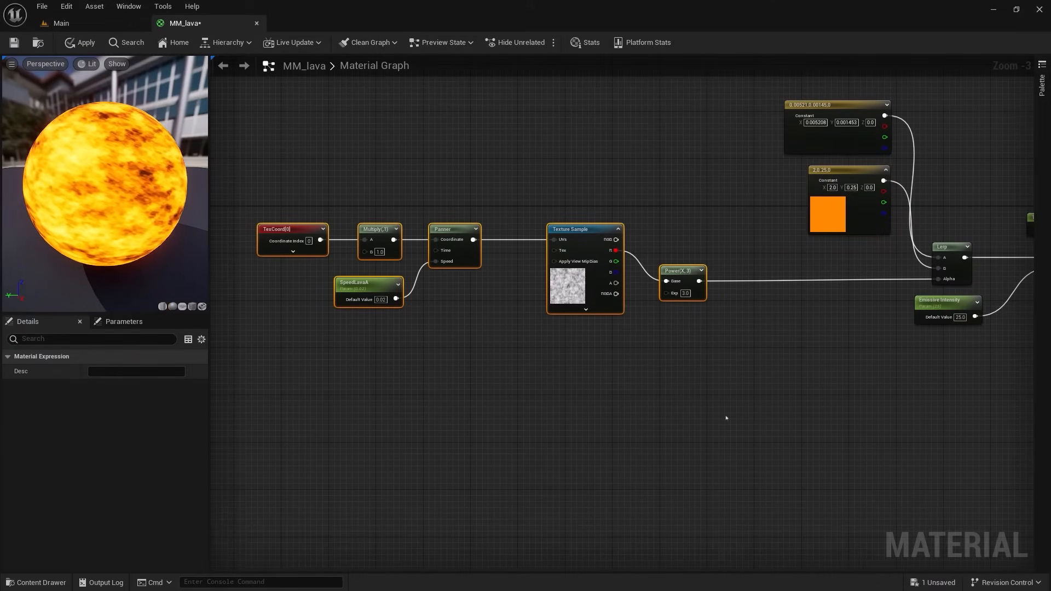
{"action": "key", "text": "ctrl+v"}
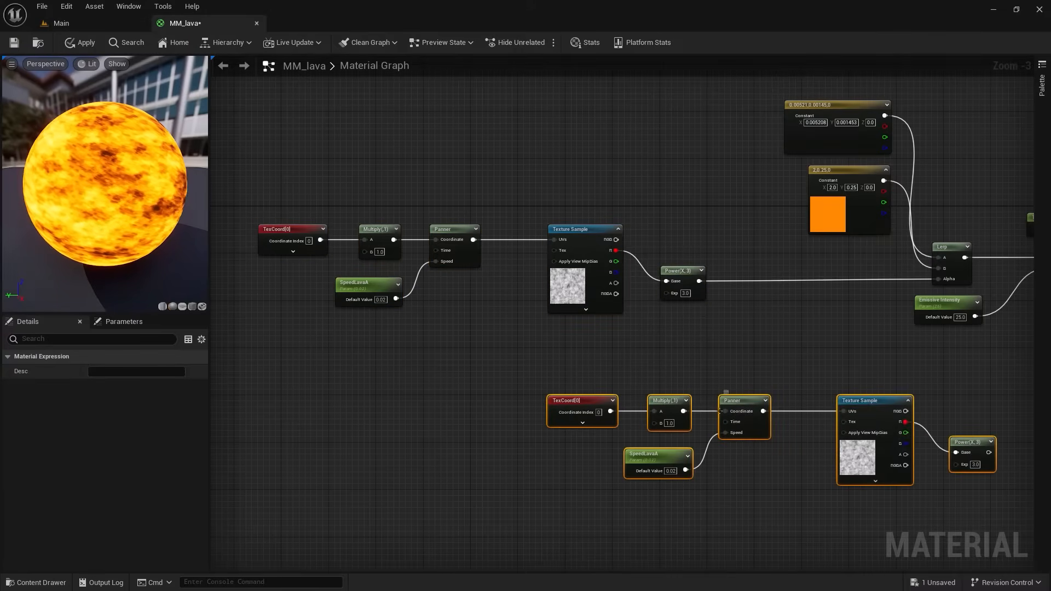
{"action": "left_click_drag", "start_coordinate": [867, 411], "coordinate": [583, 375]}
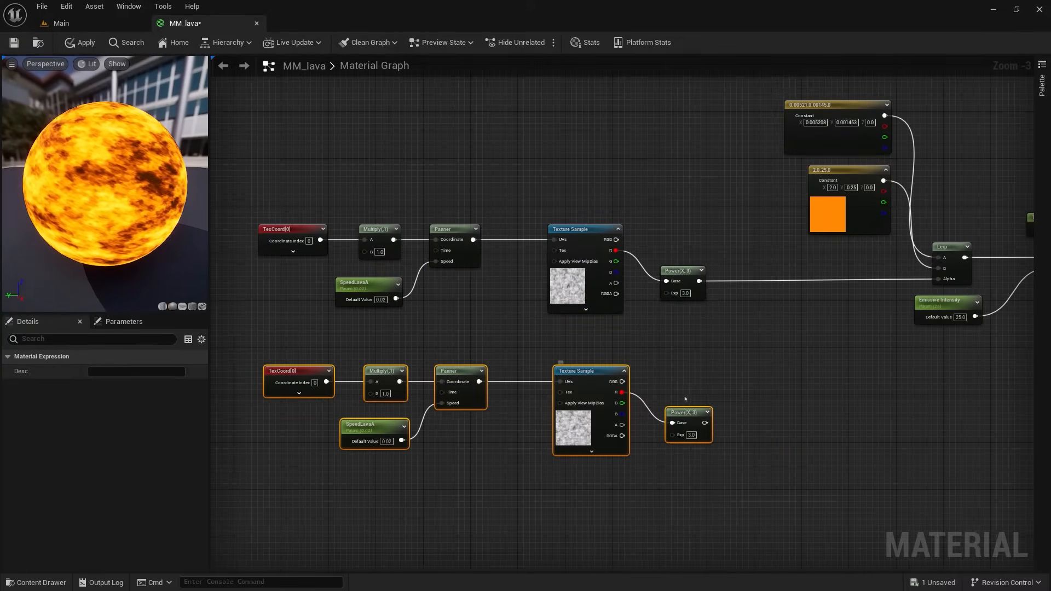
{"action": "left_click", "coordinate": [755, 365]}
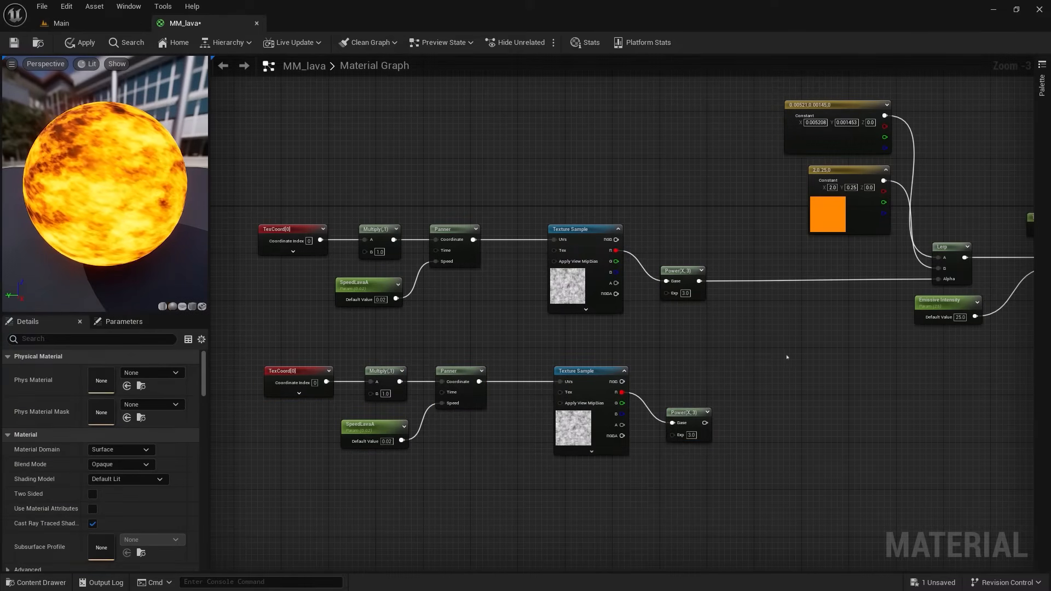
Step: Add a Multiply node combining the two Power outputs and connect its result to the Lerp's Alpha
{"action": "left_click", "coordinate": [780, 357]}
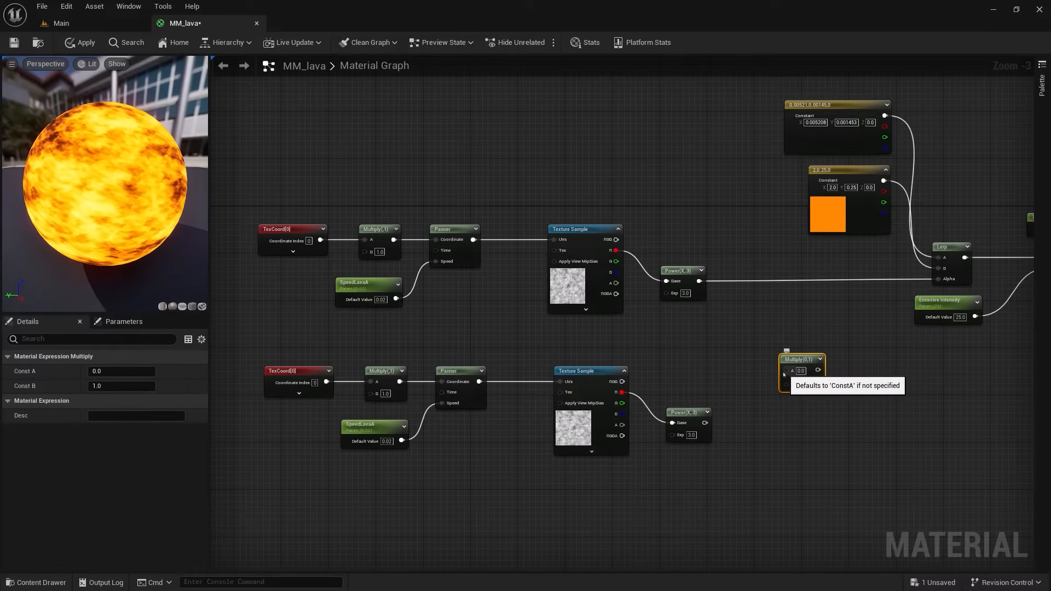
{"action": "left_click_drag", "start_coordinate": [784, 371], "coordinate": [699, 281]}
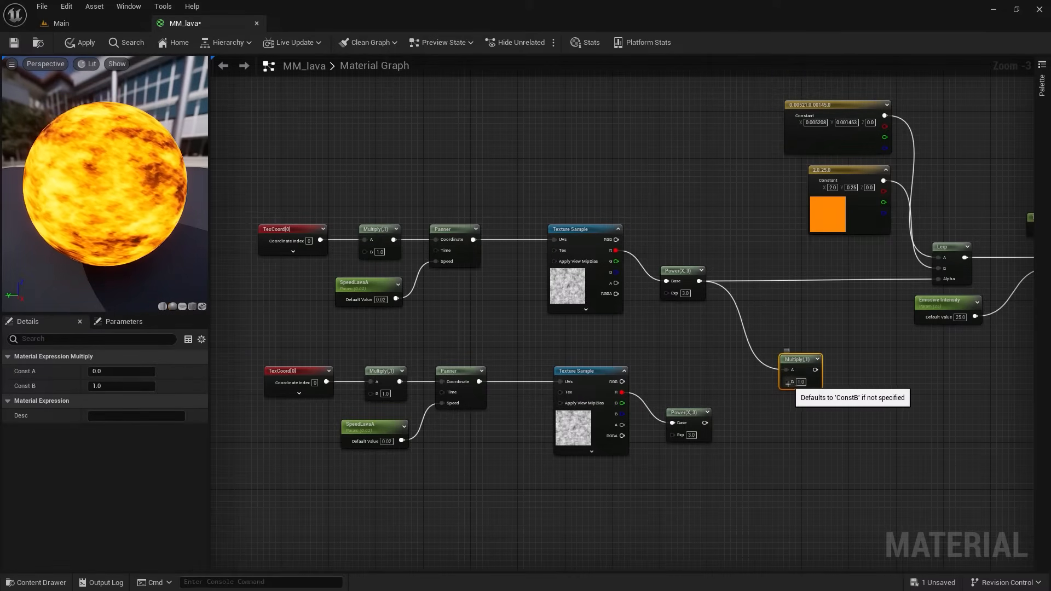
{"action": "left_click_drag", "start_coordinate": [787, 382], "coordinate": [705, 423]}
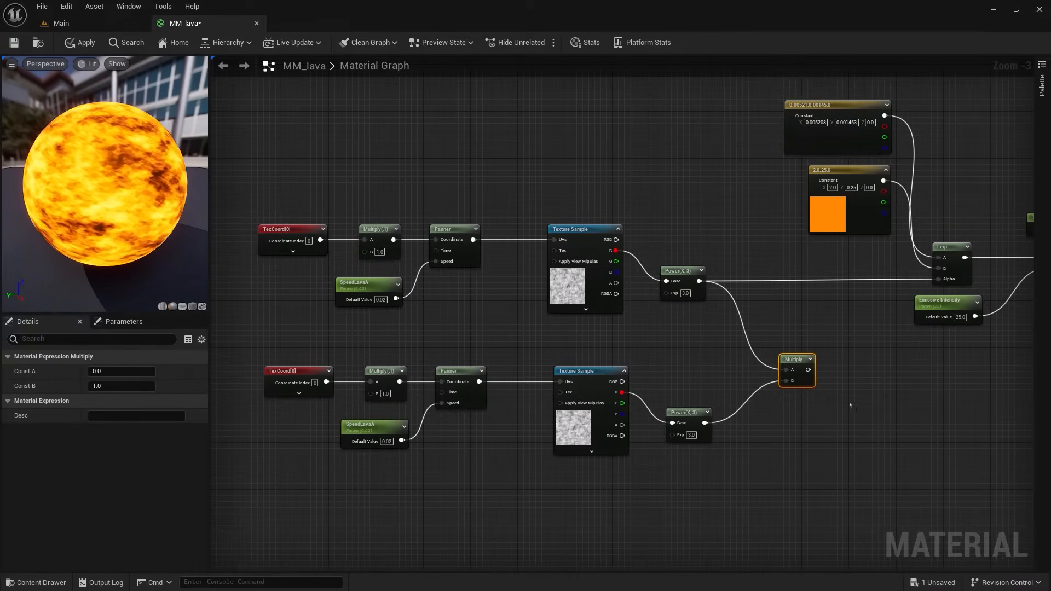
{"action": "scroll", "coordinate": [826, 386], "scroll_direction": "up", "scroll_amount": 4}
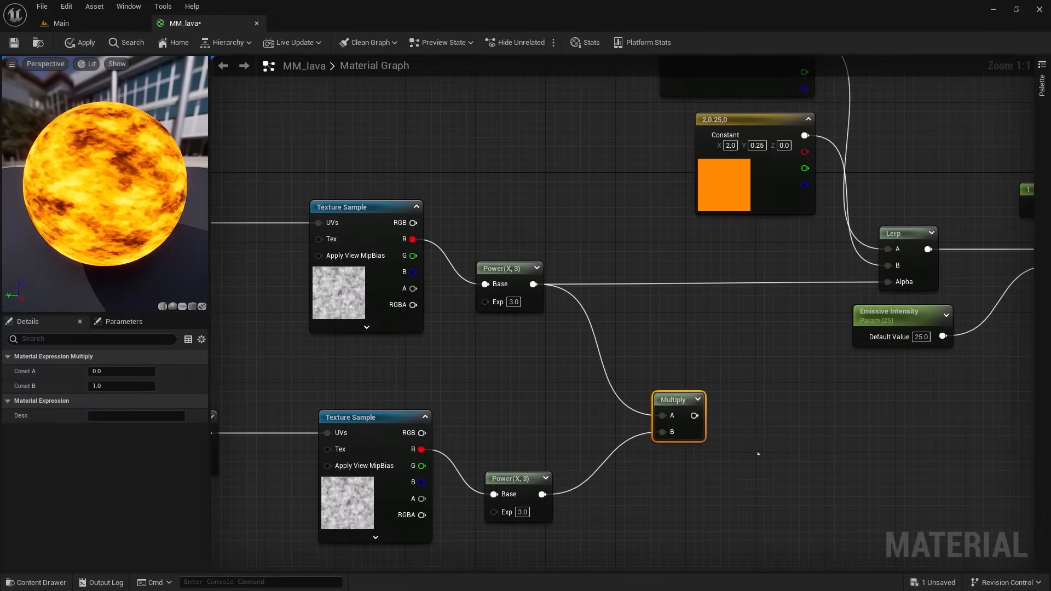
{"action": "left_click_drag", "start_coordinate": [694, 415], "coordinate": [888, 282]}
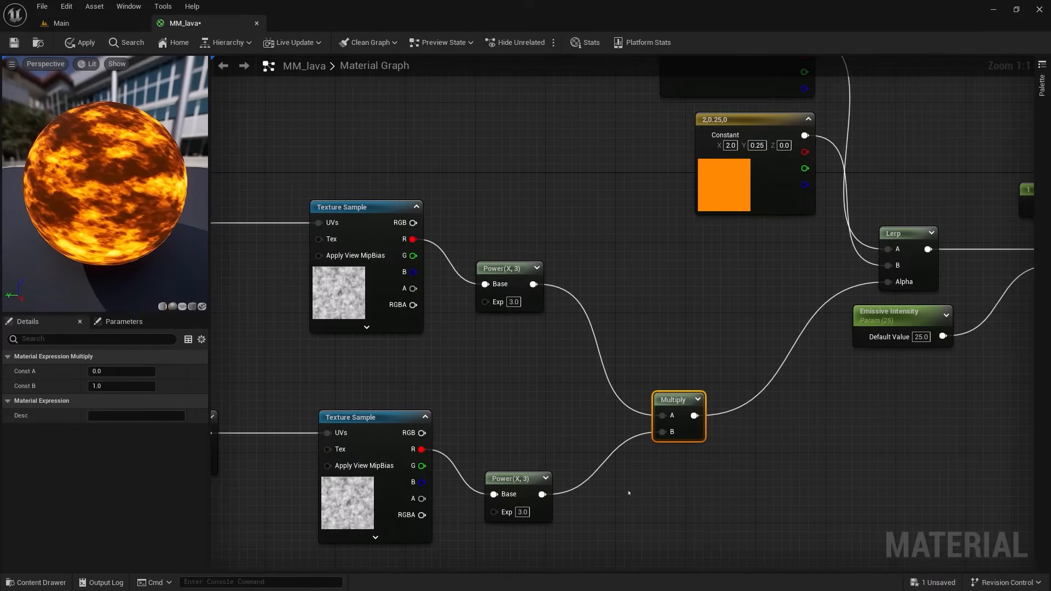
Step: Shift the duplicated branch's speed parameter slightly away from its Panner and rename it Speed Lava B
{"action": "right_click_drag", "start_coordinate": [629, 493], "coordinate": [755, 453]}
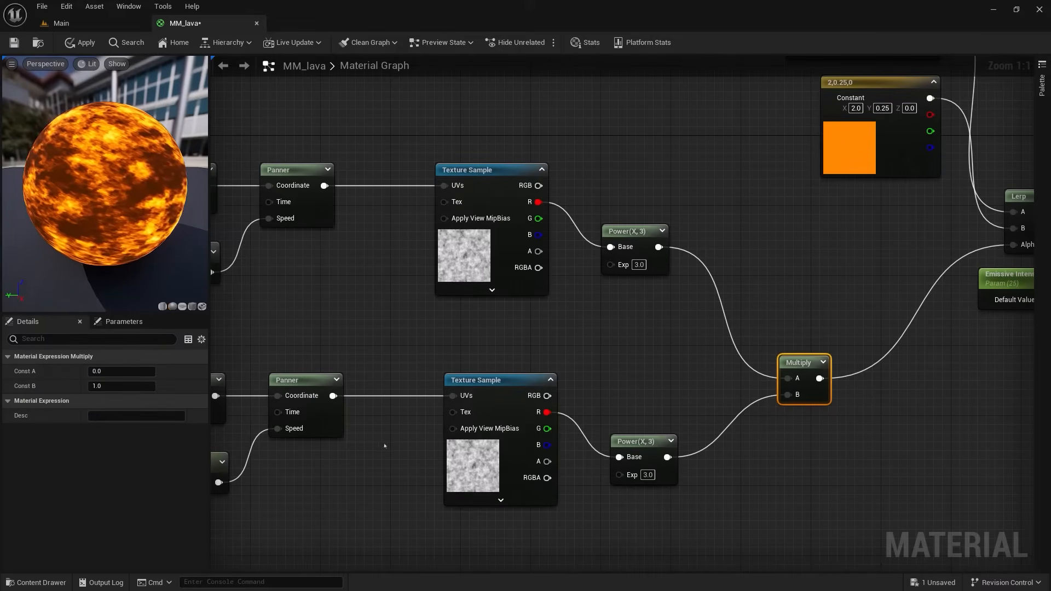
{"action": "right_click_drag", "start_coordinate": [331, 479], "coordinate": [671, 482]}
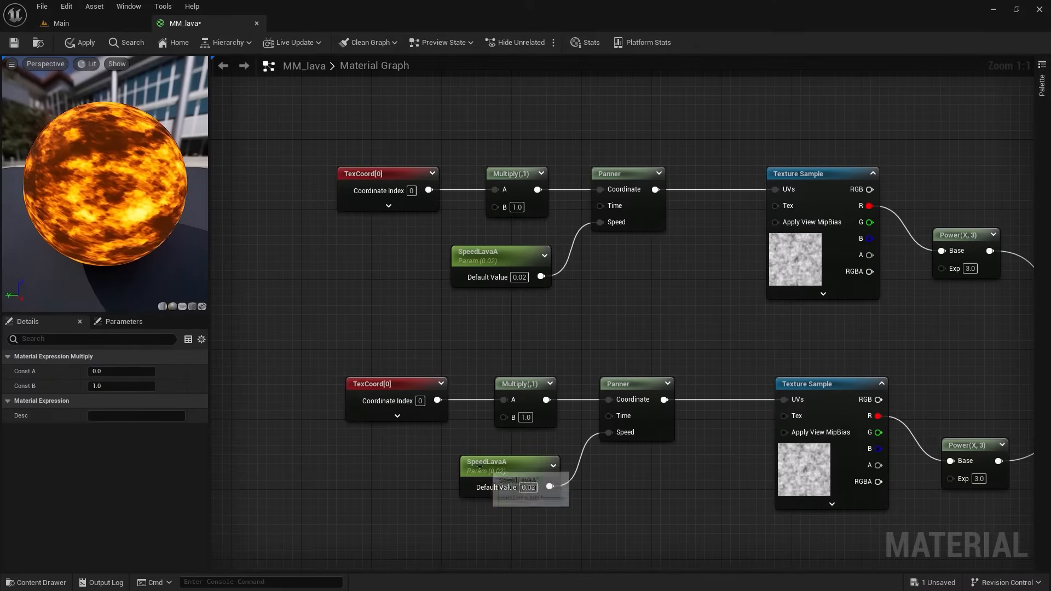
{"action": "left_click_drag", "start_coordinate": [512, 476], "coordinate": [483, 477]}
{"action": "left_click", "coordinate": [123, 371]}
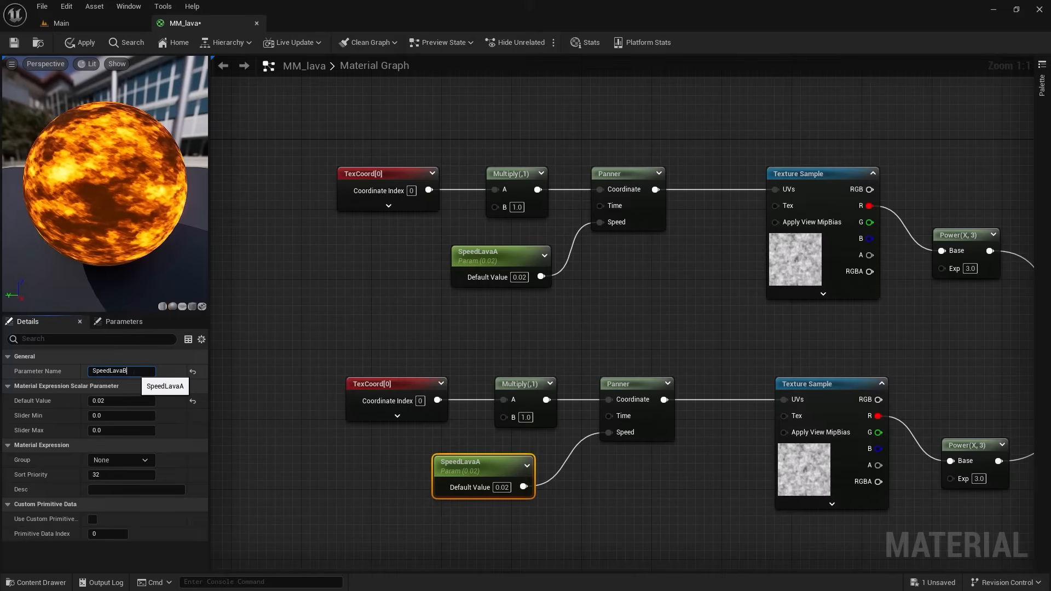
{"action": "left_click", "coordinate": [109, 371]}
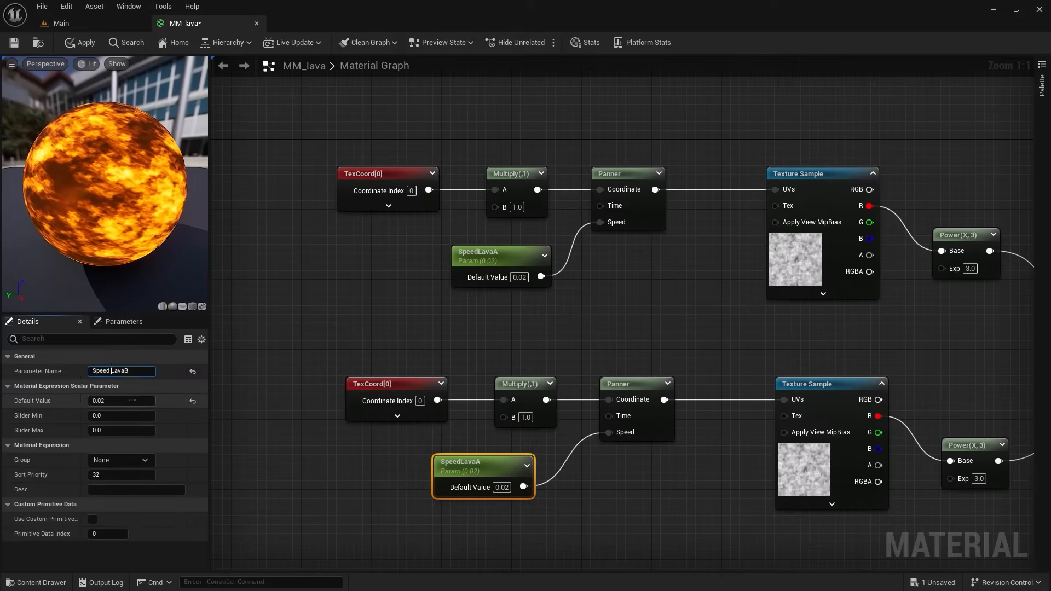
{"action": "left_click", "coordinate": [125, 371]}
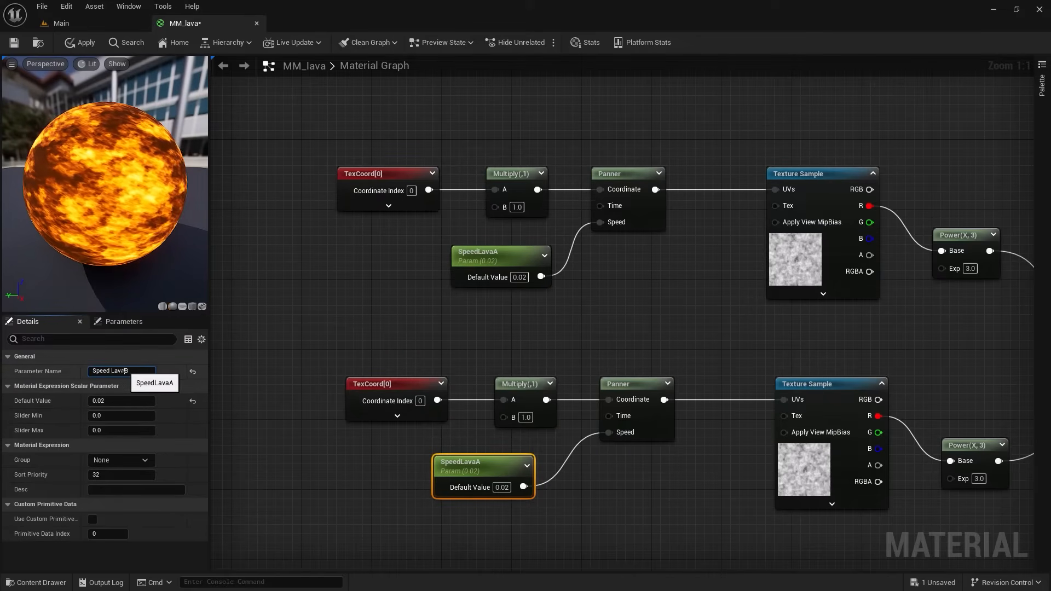
Step: Rename the original branch's speed parameter Speed Lava A and set its default value to 0.01
{"action": "left_click", "coordinate": [476, 253]}
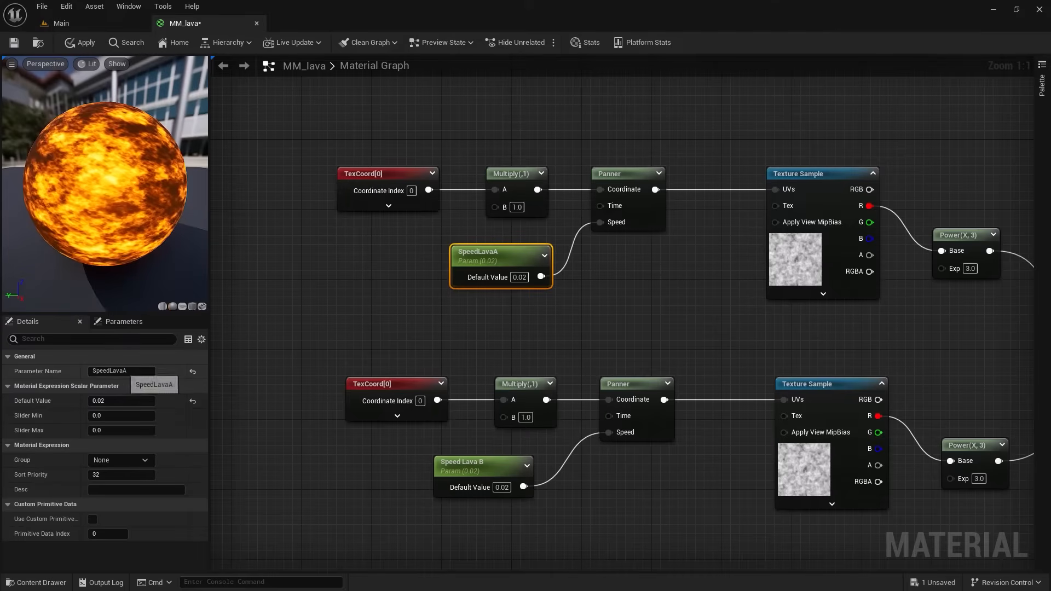
{"action": "left_click", "coordinate": [109, 371]}
{"action": "left_click", "coordinate": [109, 372]}
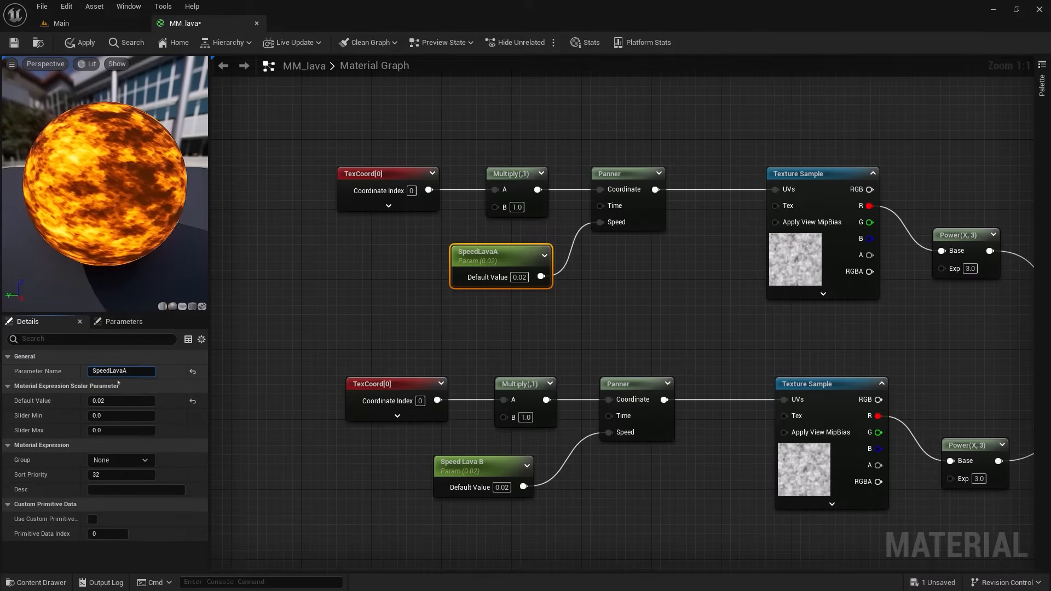
{"action": "left_click", "coordinate": [124, 371]}
{"action": "left_click", "coordinate": [301, 493]}
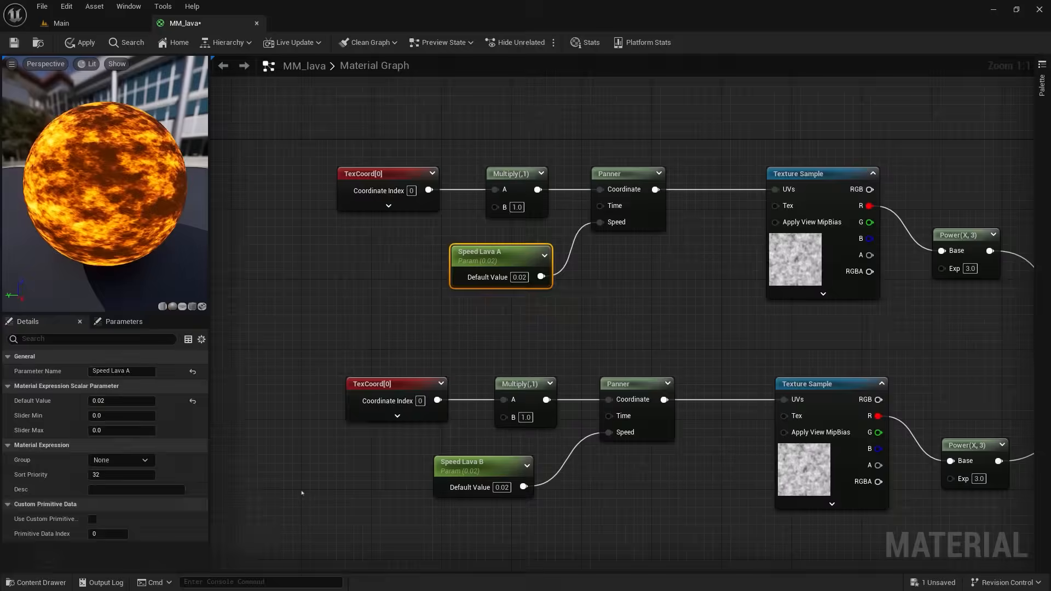
{"action": "left_click", "coordinate": [470, 476]}
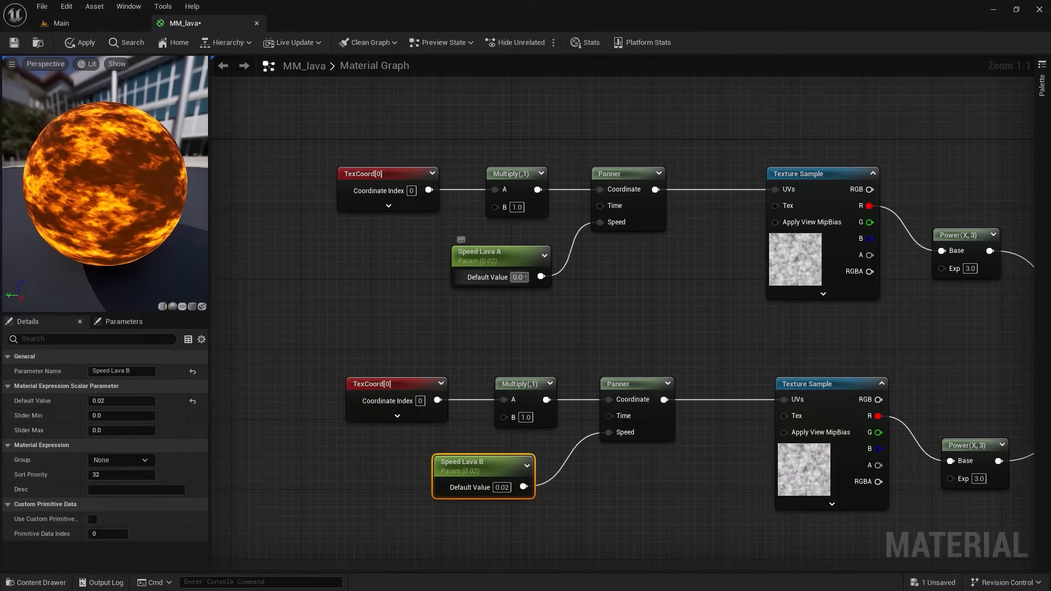
{"action": "left_click", "coordinate": [523, 277]}
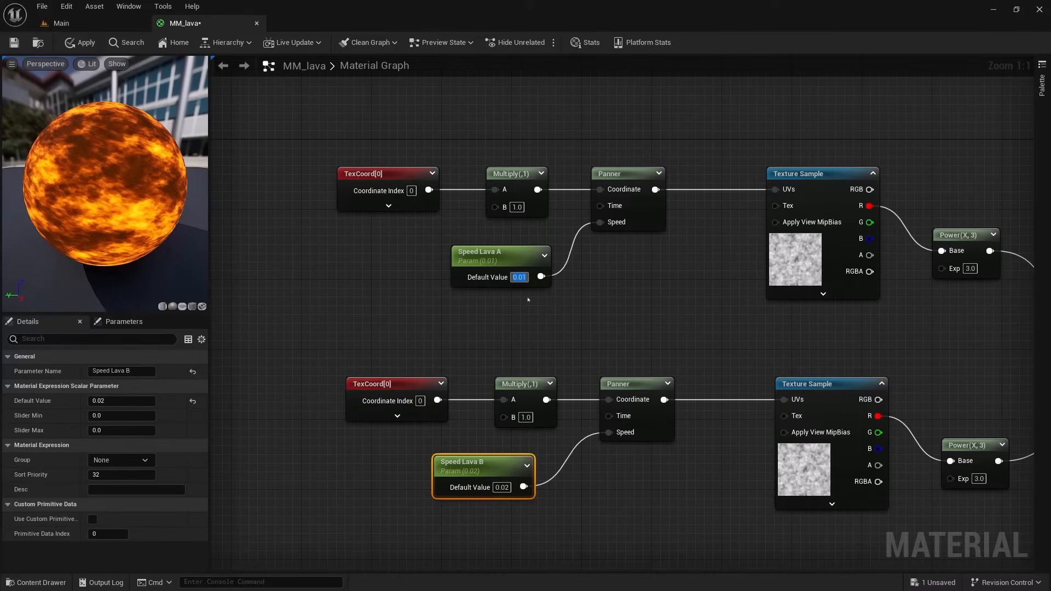
Step: Set the lower Power node's exponent to 0.6 and the upper Power node's exponent to 3
{"action": "right_click_drag", "start_coordinate": [633, 270], "coordinate": [393, 272]}
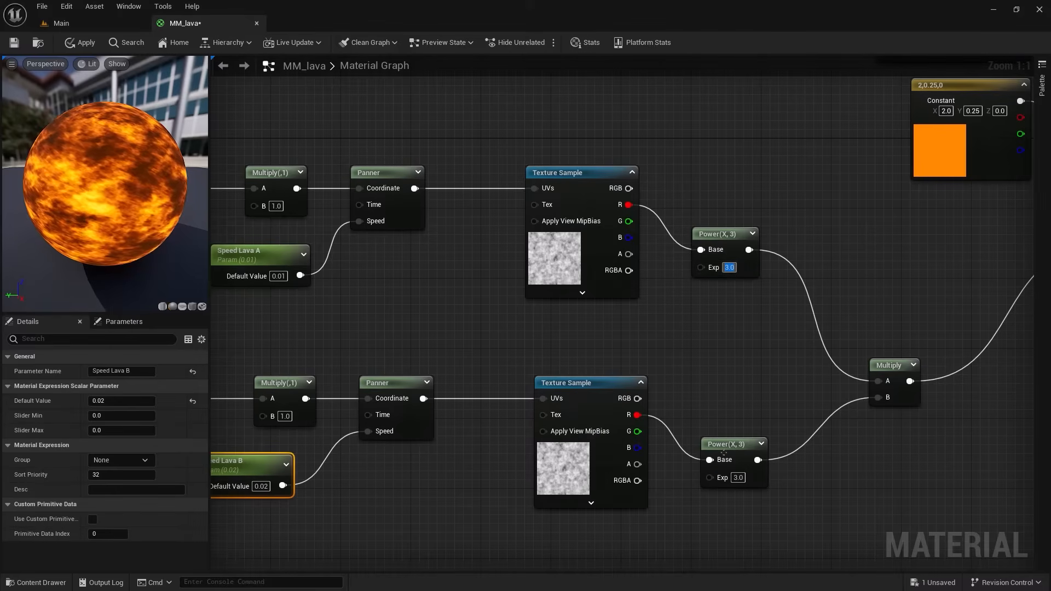
{"action": "left_click", "coordinate": [738, 477]}
{"action": "type", "text": "0.6"}
{"action": "key", "text": "Return"}
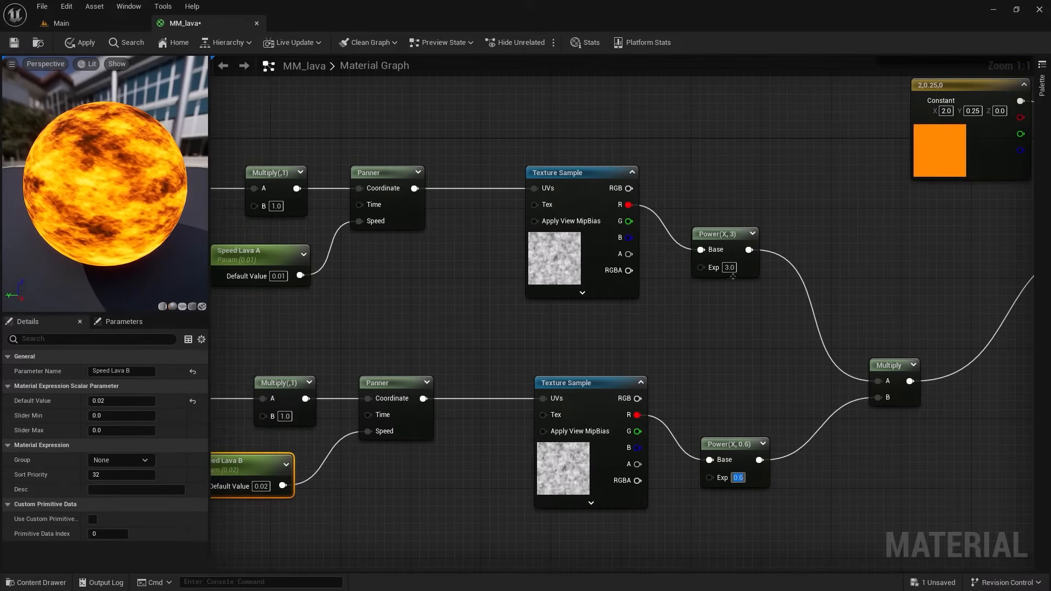
{"action": "left_click", "coordinate": [729, 268]}
{"action": "type", "text": "2"}
{"action": "key", "text": "Return"}
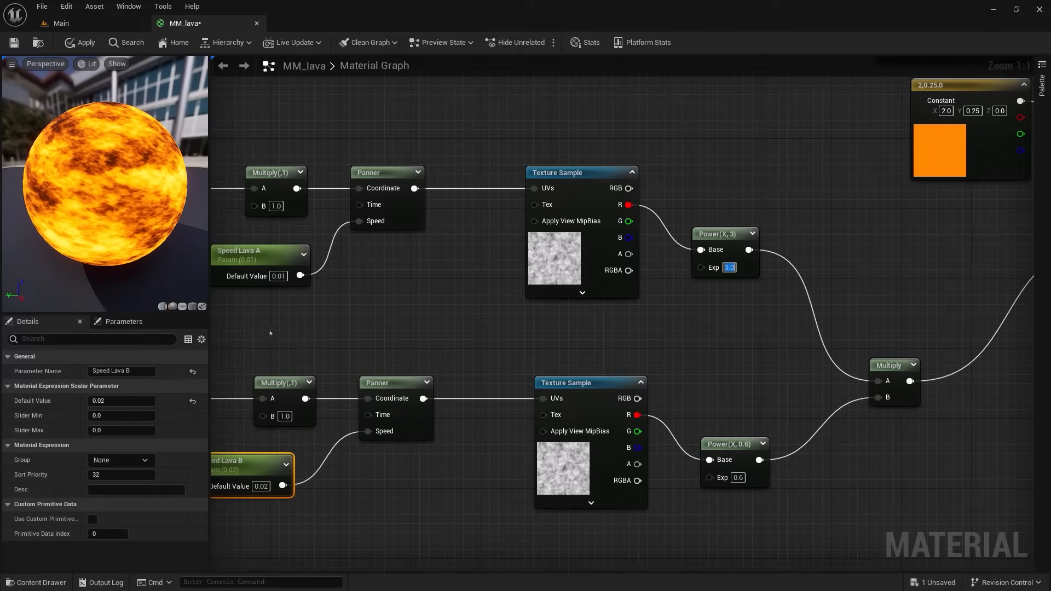
Step: Set the default value of Speed Lava B to 0.03
{"action": "right_click_drag", "start_coordinate": [270, 332], "coordinate": [429, 314]}
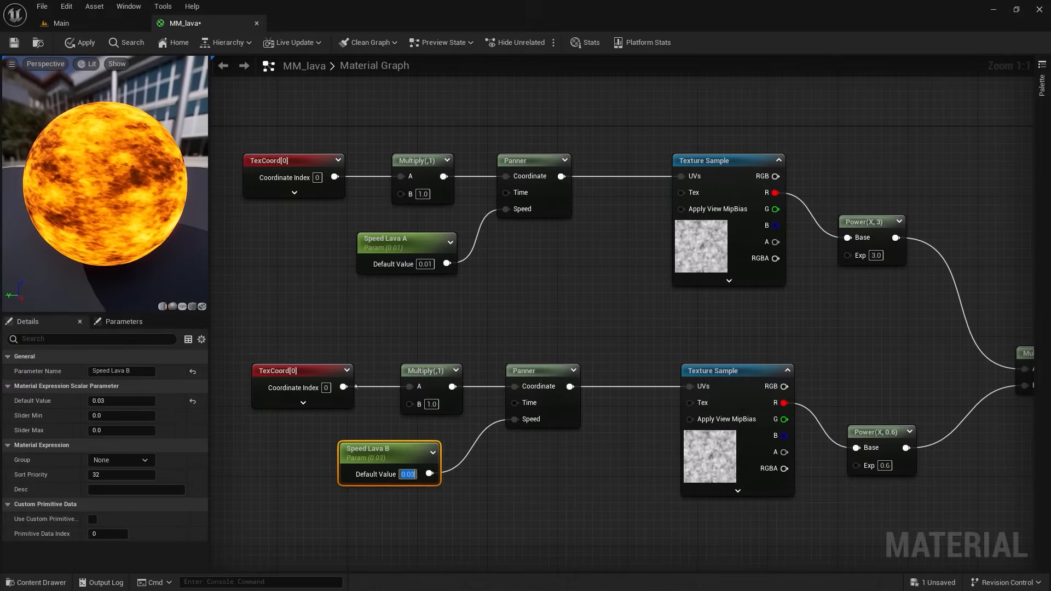
{"action": "right_click_drag", "start_coordinate": [569, 326], "coordinate": [383, 309]}
{"action": "scroll", "coordinate": [504, 373], "scroll_direction": "down", "scroll_amount": 3}
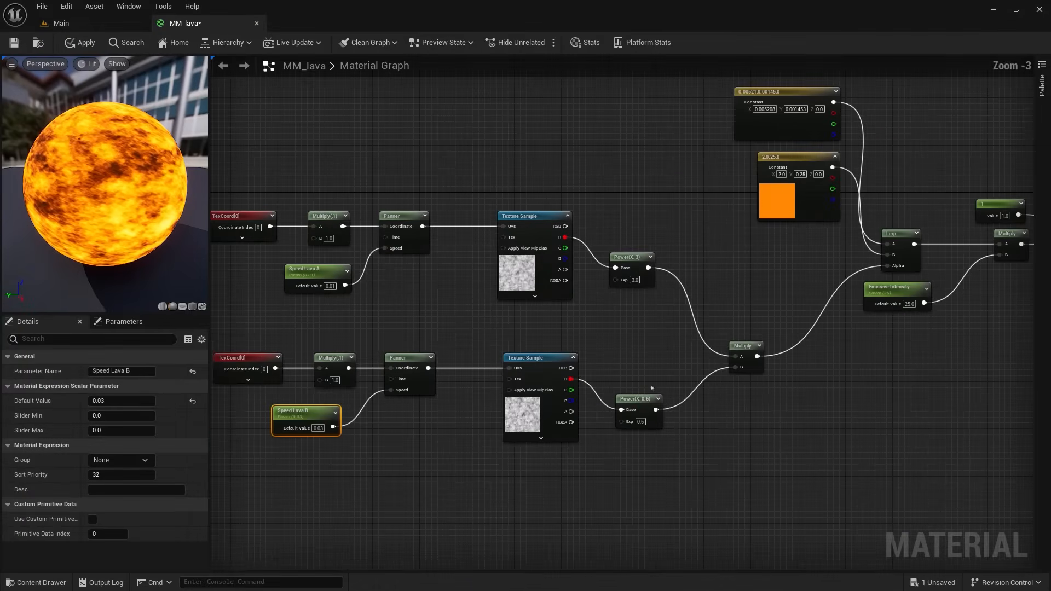
Step: Move the Emissive Intensity parameter directly beneath the Multiply node that feeds Emissive Color
{"action": "right_click_drag", "start_coordinate": [798, 448], "coordinate": [618, 408]}
{"action": "scroll", "coordinate": [706, 430], "scroll_direction": "down", "scroll_amount": 1}
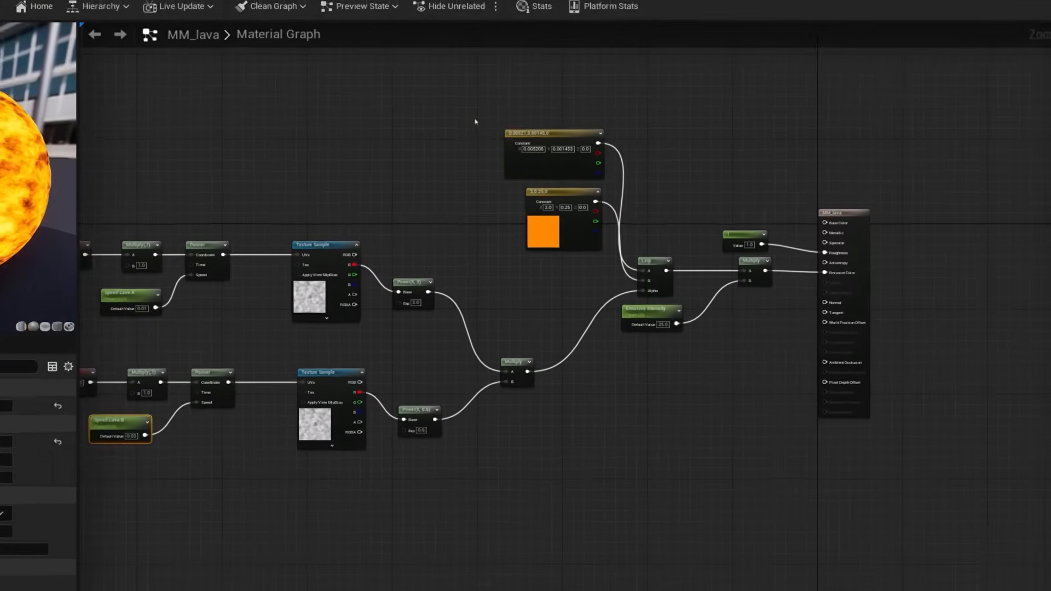
{"action": "left_click_drag", "start_coordinate": [542, 122], "coordinate": [684, 262]}
{"action": "left_click_drag", "start_coordinate": [634, 288], "coordinate": [635, 290]}
{"action": "left_click_drag", "start_coordinate": [626, 328], "coordinate": [752, 316]}
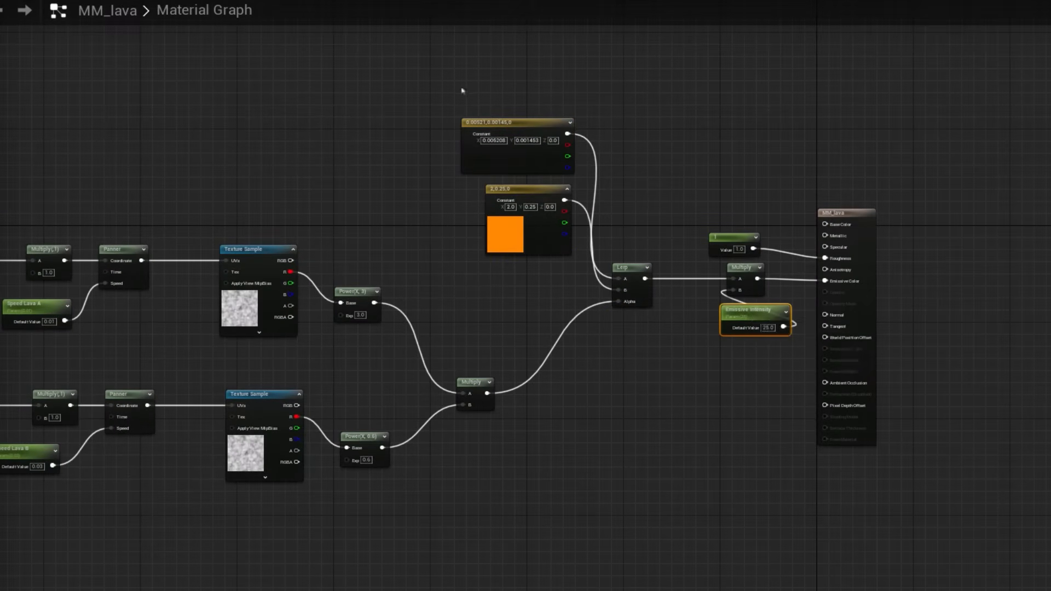
Step: Move both noise branches and their combining Multiply node farther away from the Lerp to free up space
{"action": "scroll", "coordinate": [444, 492], "scroll_direction": "down", "scroll_amount": 5}
{"action": "left_click_drag", "start_coordinate": [477, 532], "coordinate": [78, 369]}
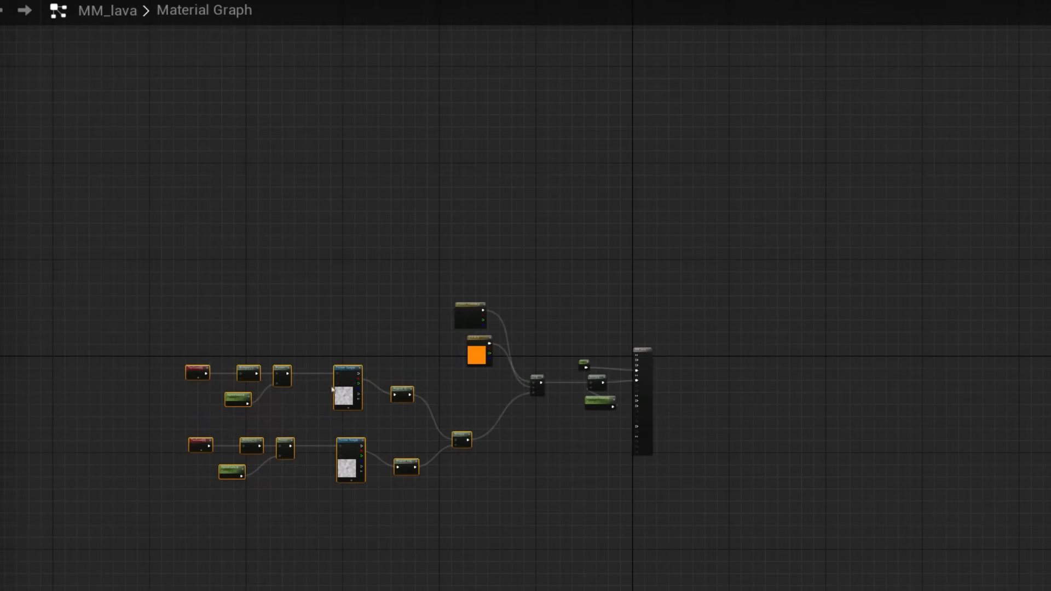
{"action": "left_click_drag", "start_coordinate": [333, 390], "coordinate": [254, 334]}
{"action": "scroll", "coordinate": [425, 455], "scroll_direction": "up", "scroll_amount": 5}
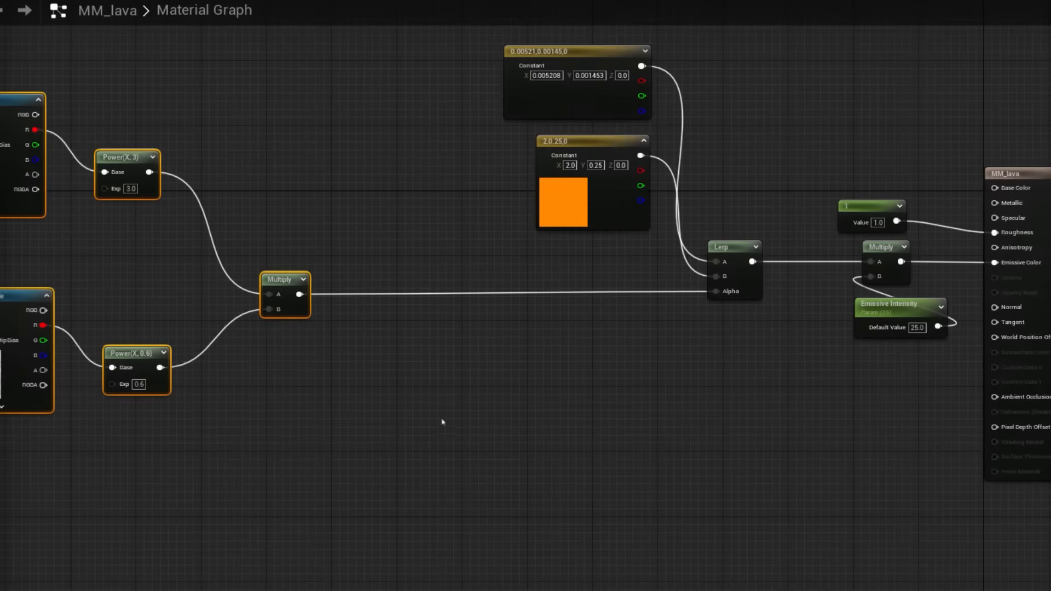
Step: Move the two colour constants and their Lerp closer to the noise Multiply, and duplicate the group below
{"action": "right_click_drag", "start_coordinate": [513, 408], "coordinate": [383, 504]}
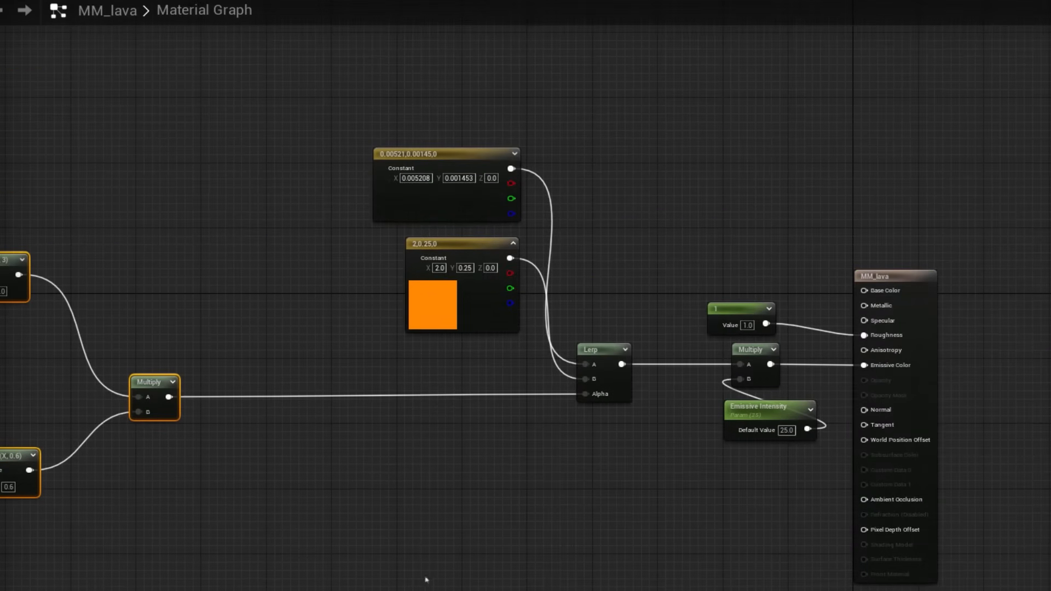
{"action": "left_click_drag", "start_coordinate": [324, 107], "coordinate": [583, 398]}
{"action": "left_click_drag", "start_coordinate": [601, 357], "coordinate": [423, 340]}
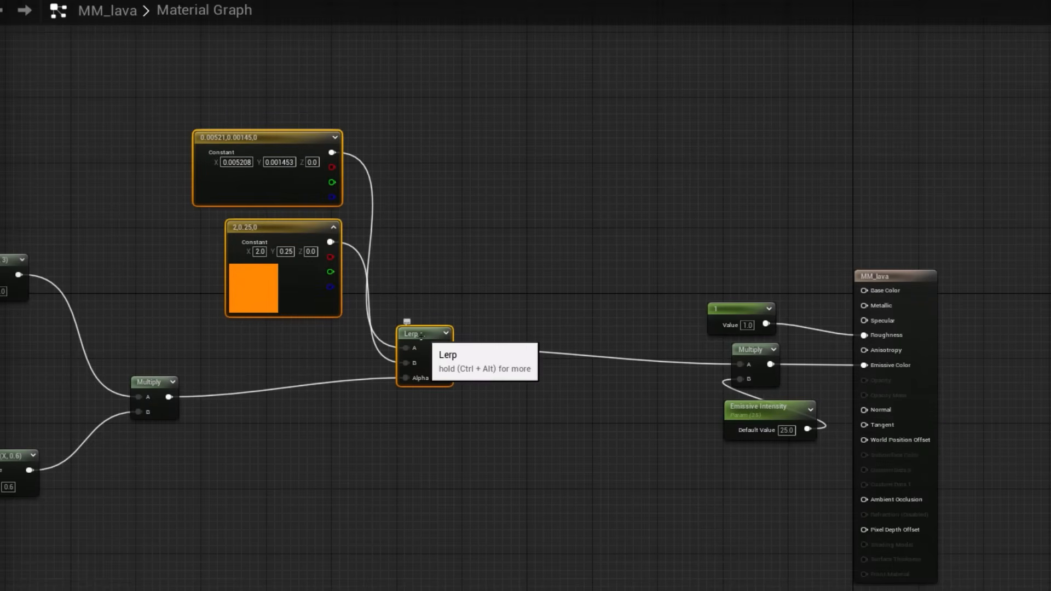
{"action": "key", "text": "ctrl+c"}
{"action": "key", "text": "ctrl+v"}
{"action": "left_click_drag", "start_coordinate": [583, 440], "coordinate": [448, 516]}
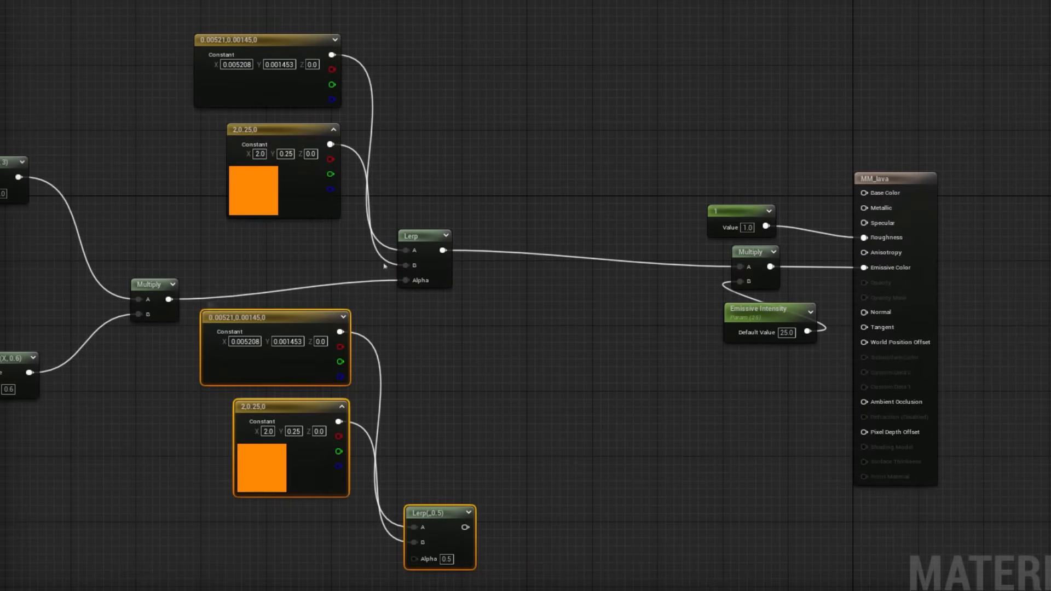
Step: Add a Multiply node with the original Lerp in A and the duplicate in B, feeding the emissive Multiply's A input
{"action": "left_click", "coordinate": [581, 305]}
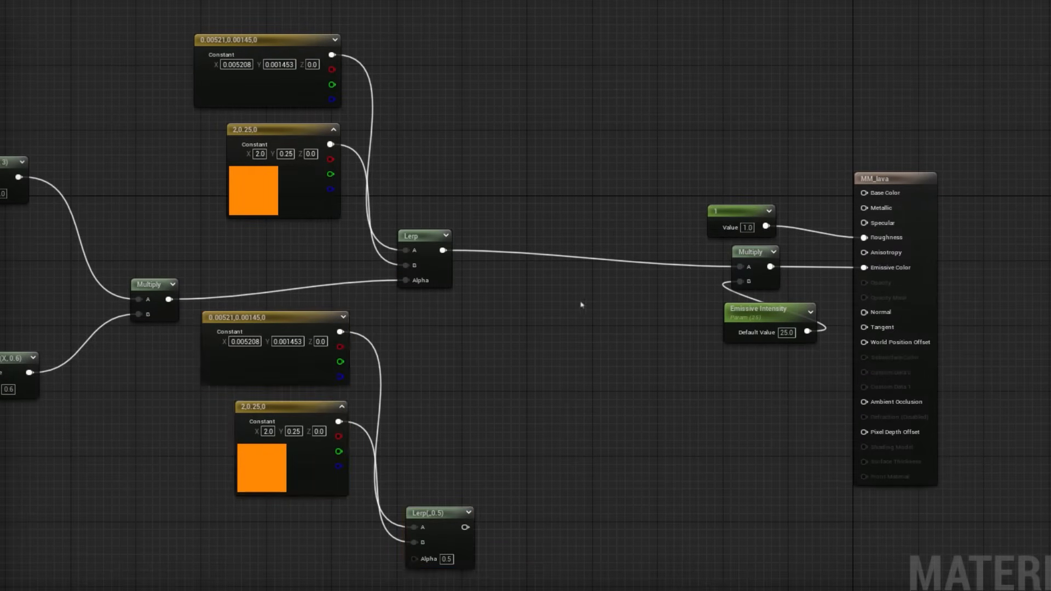
{"action": "left_click", "coordinate": [601, 315]}
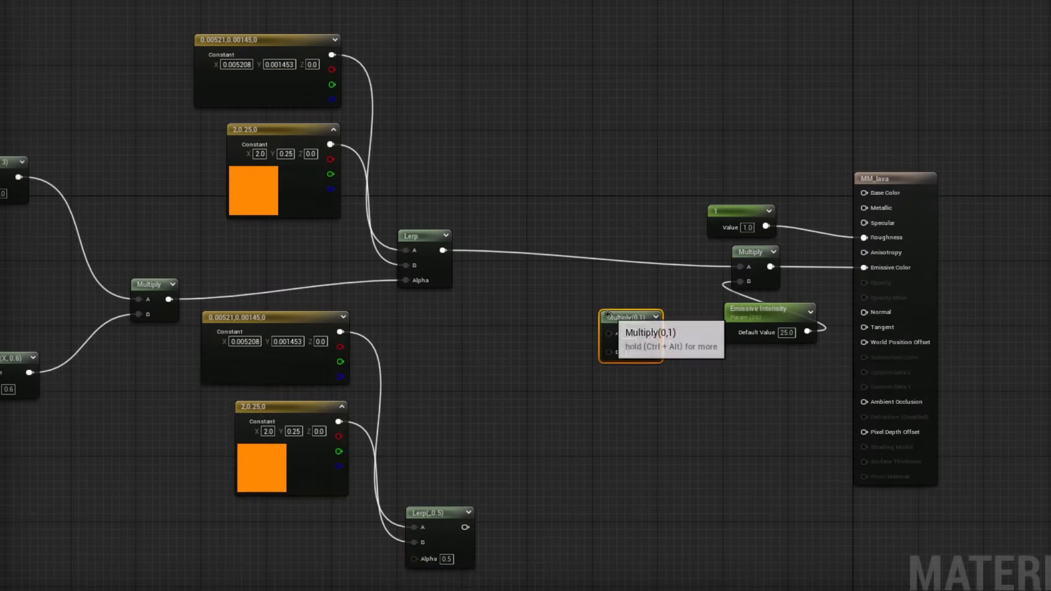
{"action": "left_click_drag", "start_coordinate": [601, 314], "coordinate": [567, 293]}
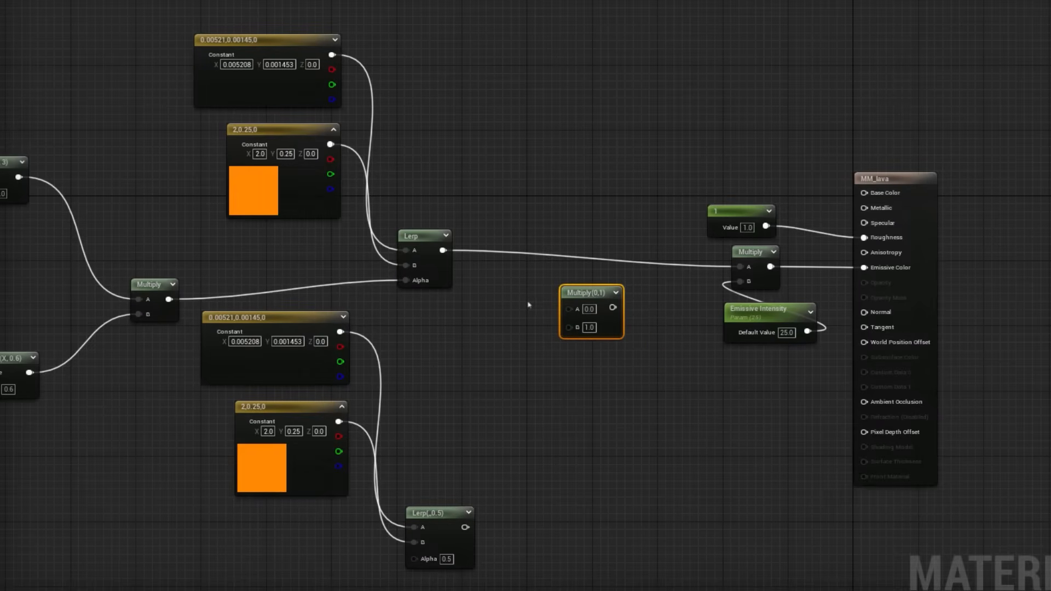
{"action": "left_click_drag", "start_coordinate": [465, 527], "coordinate": [569, 327]}
{"action": "left_click_drag", "start_coordinate": [443, 250], "coordinate": [740, 267]}
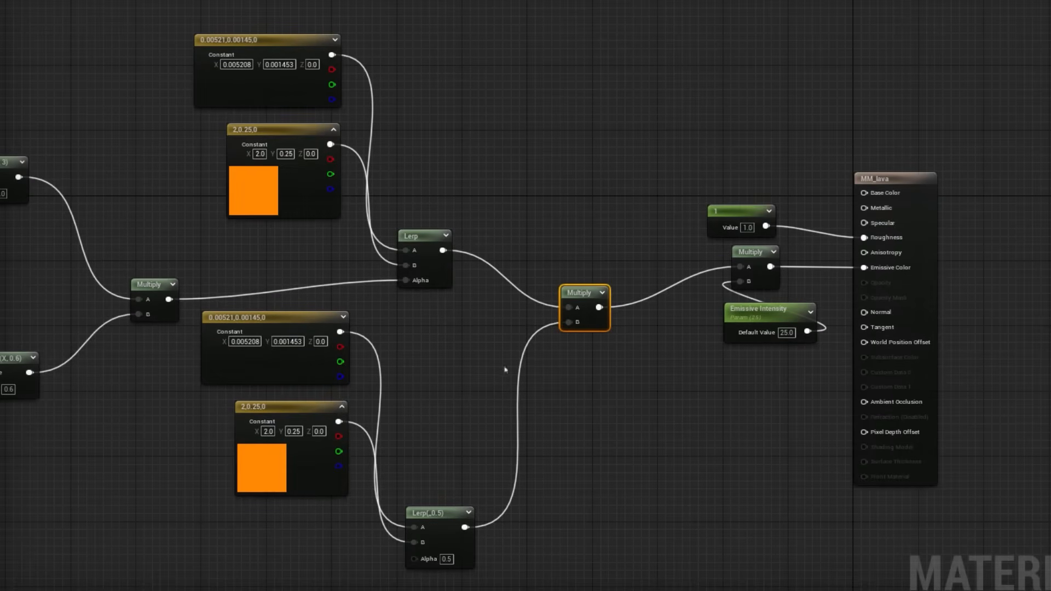
Step: Space out the colour constants, moving the duplicated pair lower and farther from its Lerp and the original pair farther from its own Lerp
{"action": "left_click_drag", "start_coordinate": [296, 415], "coordinate": [269, 416]}
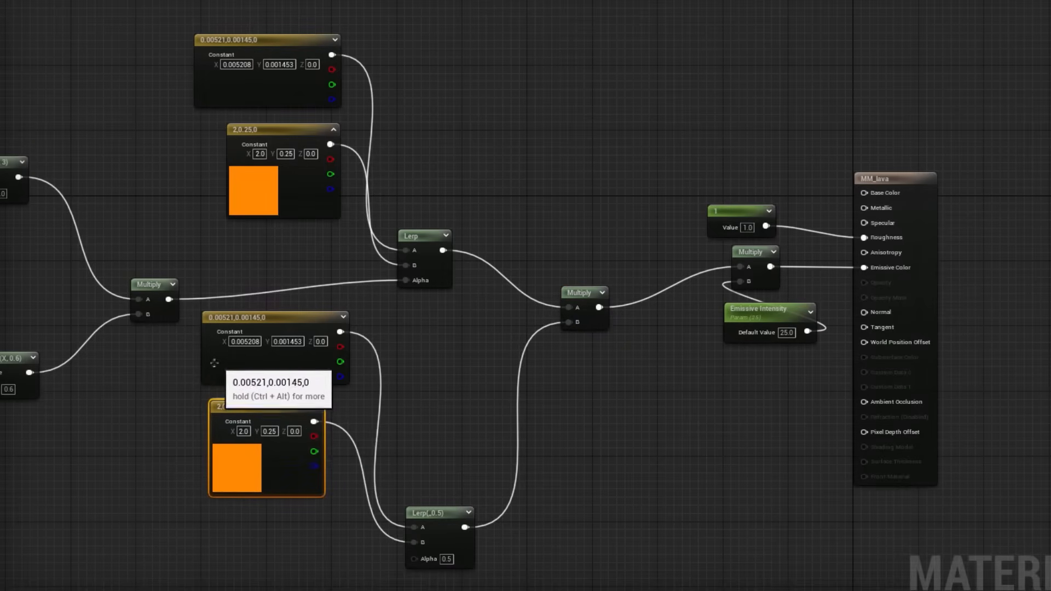
{"action": "left_click_drag", "start_coordinate": [305, 295], "coordinate": [232, 507]}
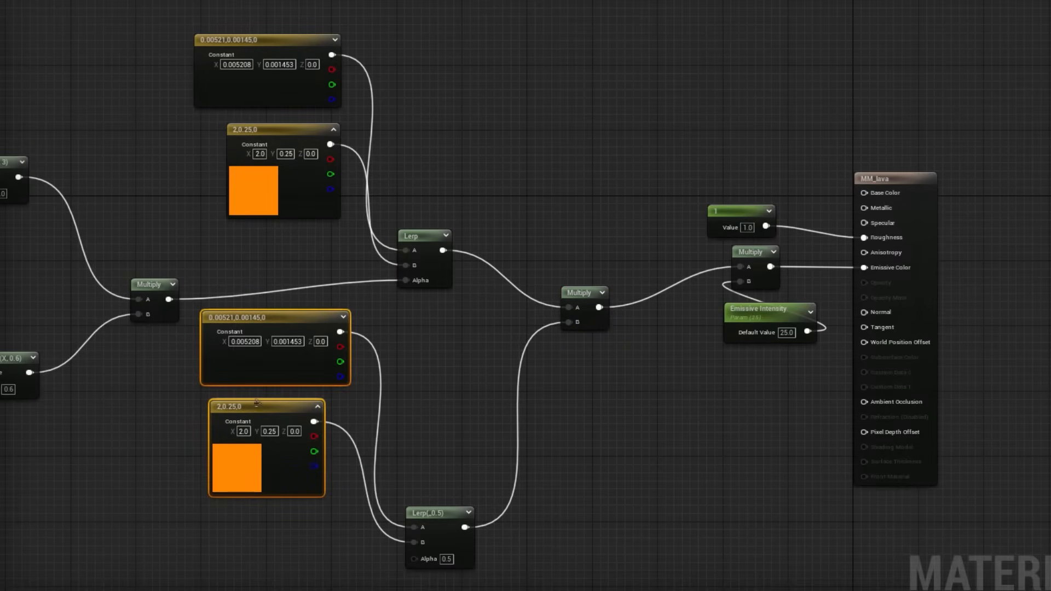
{"action": "left_click_drag", "start_coordinate": [258, 406], "coordinate": [208, 503]}
{"action": "left_click_drag", "start_coordinate": [167, 4], "coordinate": [318, 204]}
{"action": "left_click_drag", "start_coordinate": [296, 136], "coordinate": [230, 144]}
Step: Recolour the duplicated orange constant to yellow with red 1.0, green 1.235769 and blue 0.0
{"action": "double_click", "coordinate": [190, 546]}
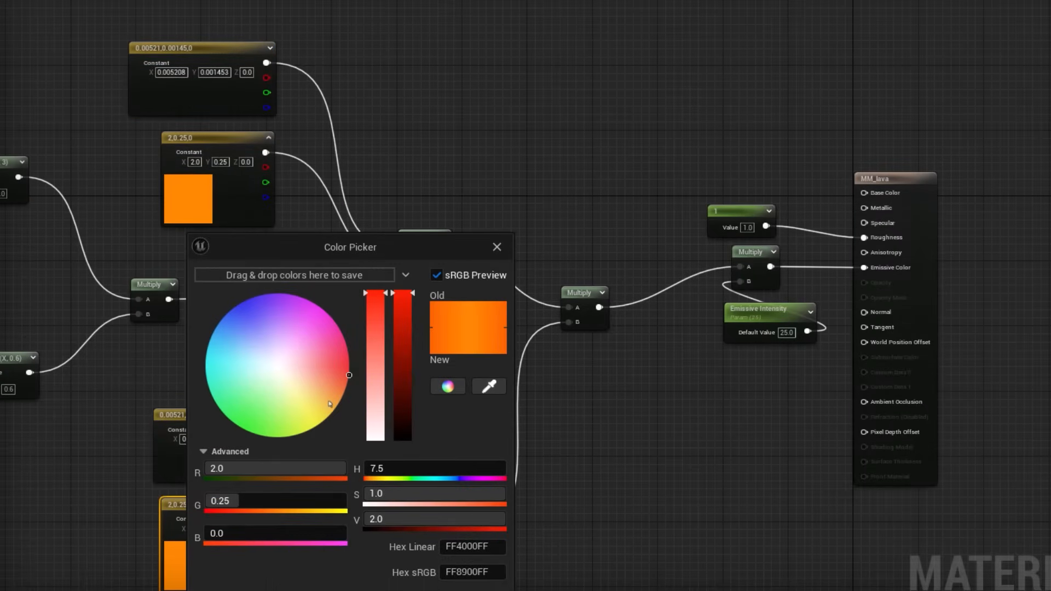
{"action": "left_click_drag", "start_coordinate": [329, 404], "coordinate": [335, 409]}
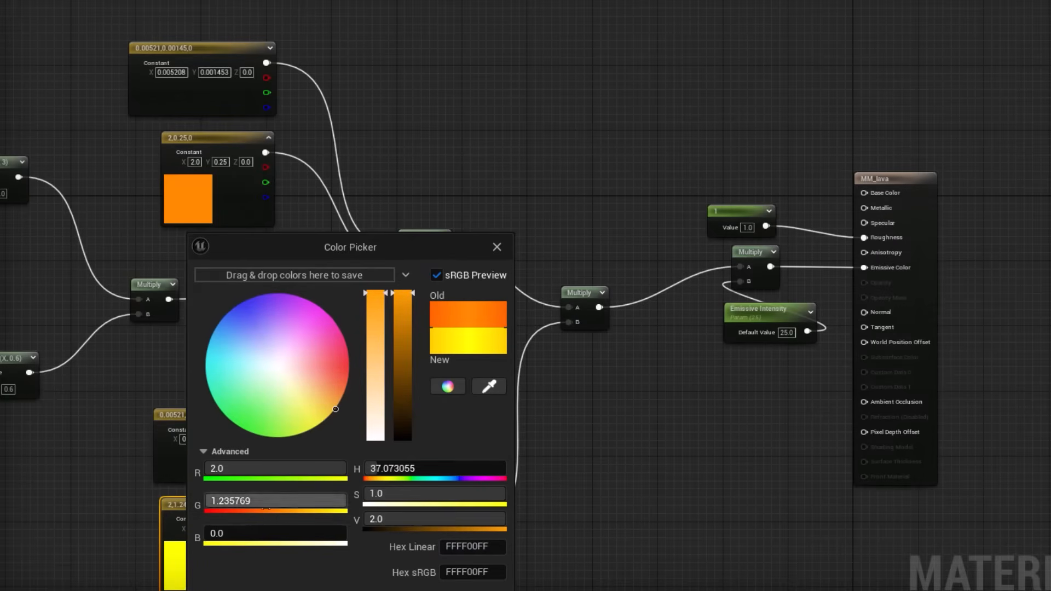
{"action": "left_click", "coordinate": [234, 471]}
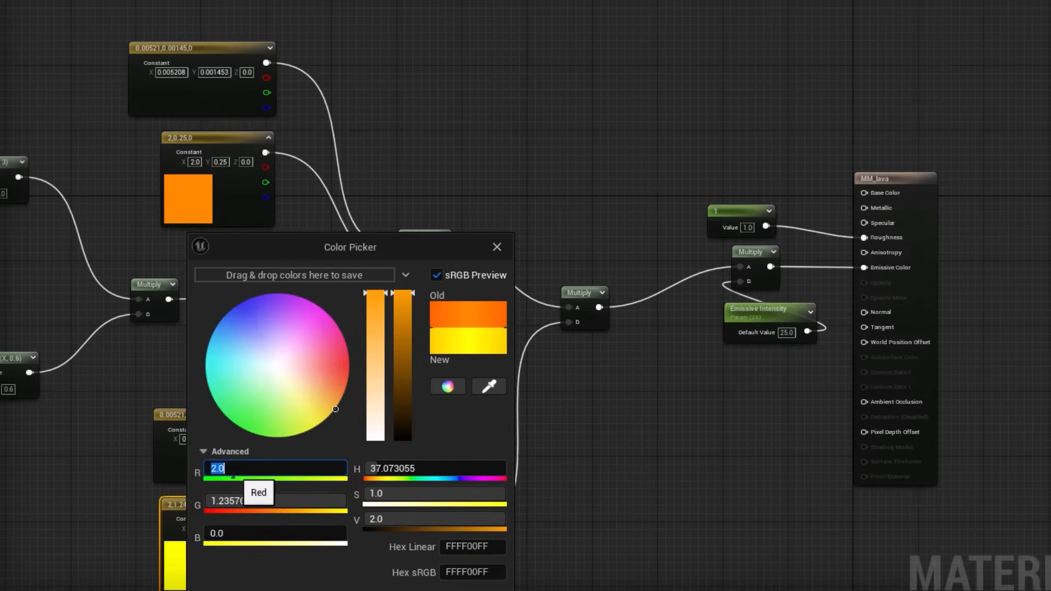
{"action": "type", "text": "1"}
{"action": "key", "text": "Return"}
{"action": "type", "text": "3"}
{"action": "key", "text": "Return"}
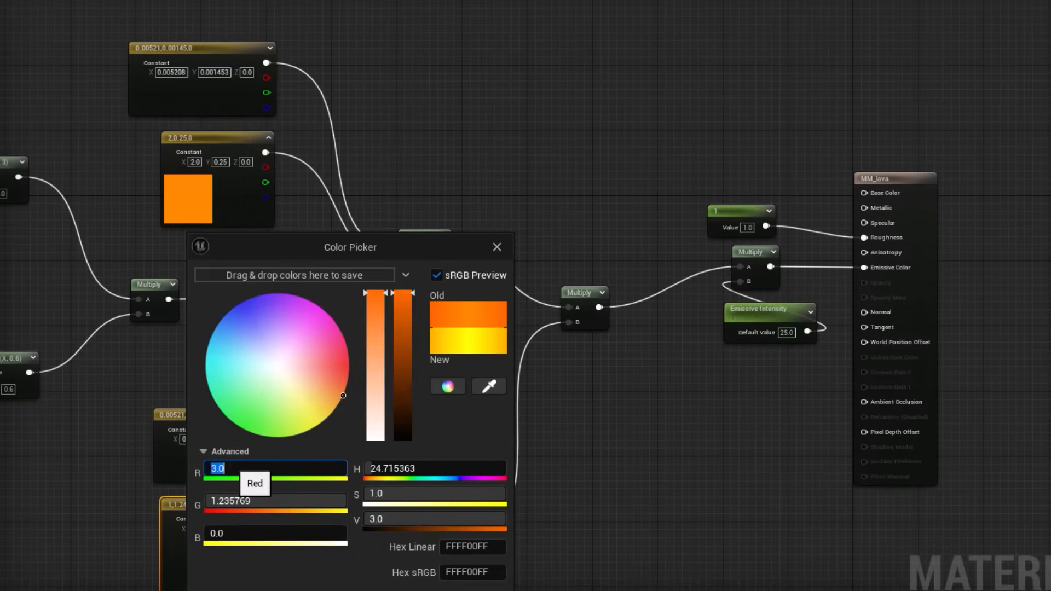
{"action": "type", "text": "1"}
{"action": "key", "text": "Return"}
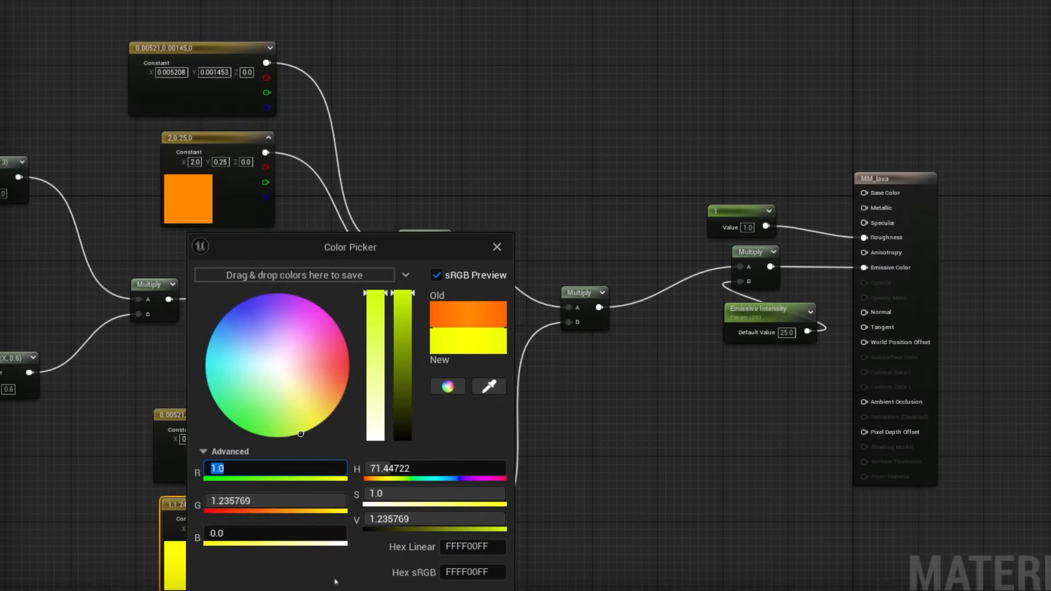
{"action": "left_click", "coordinate": [417, 590]}
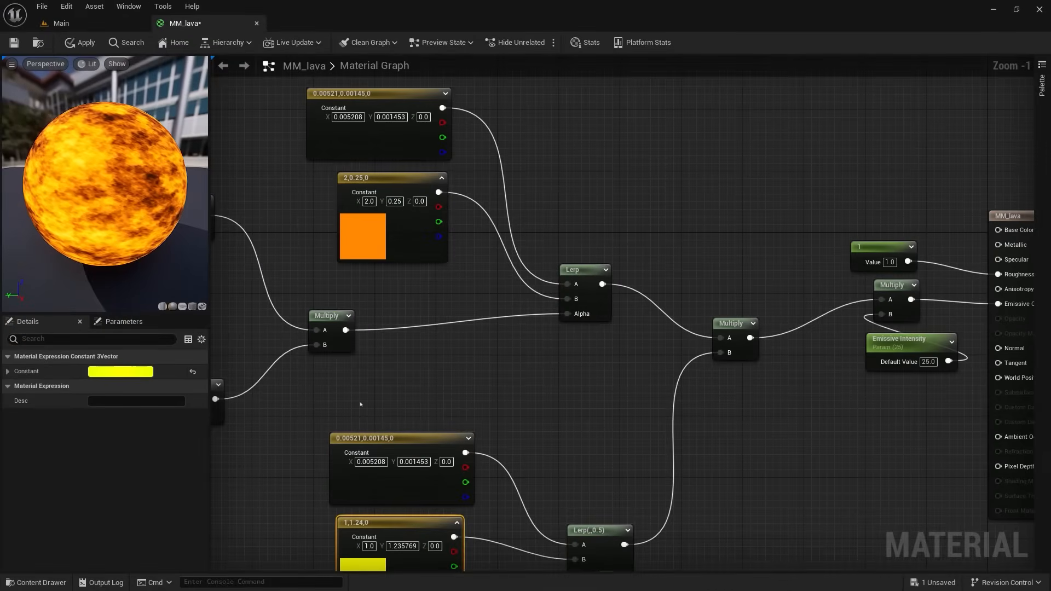
Step: Move the Emissive Intensity parameter lower and farther back from the emissive Multiply so its wire runs cleanly
{"action": "scroll", "coordinate": [189, 377], "scroll_direction": "down", "scroll_amount": 1}
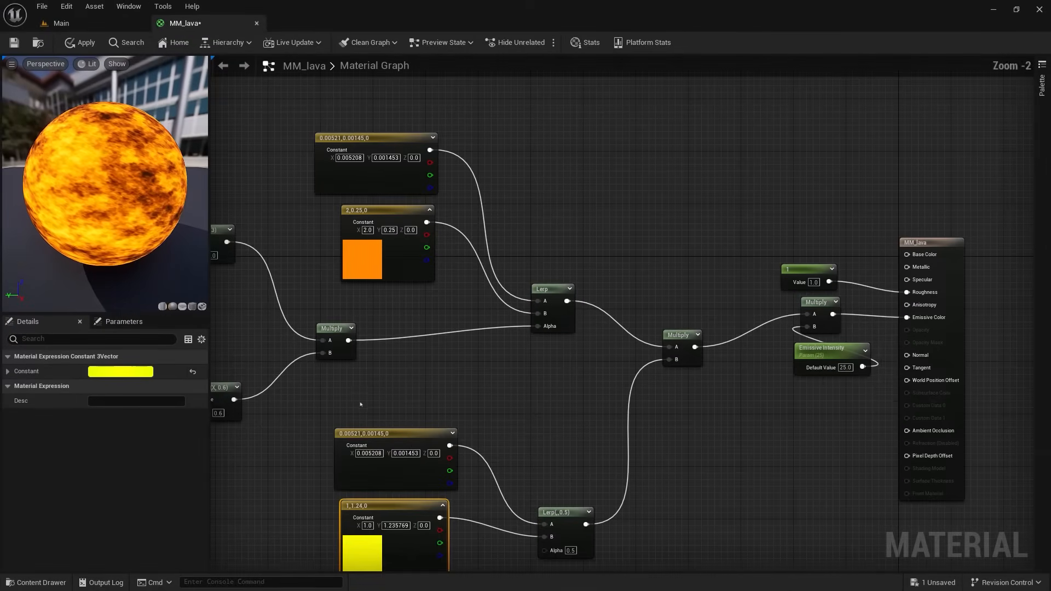
{"action": "left_click_drag", "start_coordinate": [814, 356], "coordinate": [753, 382]}
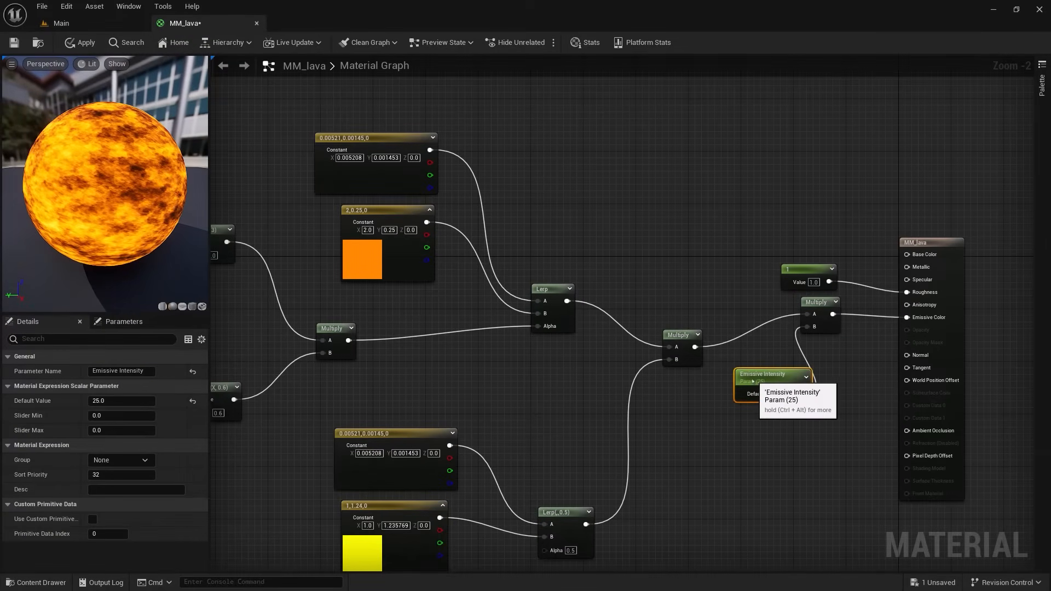
Step: Set the exponent of the upper noise branch's Power node to 2.2
{"action": "right_click_drag", "start_coordinate": [512, 395], "coordinate": [528, 434]}
{"action": "scroll", "coordinate": [534, 326], "scroll_direction": "up", "scroll_amount": 2}
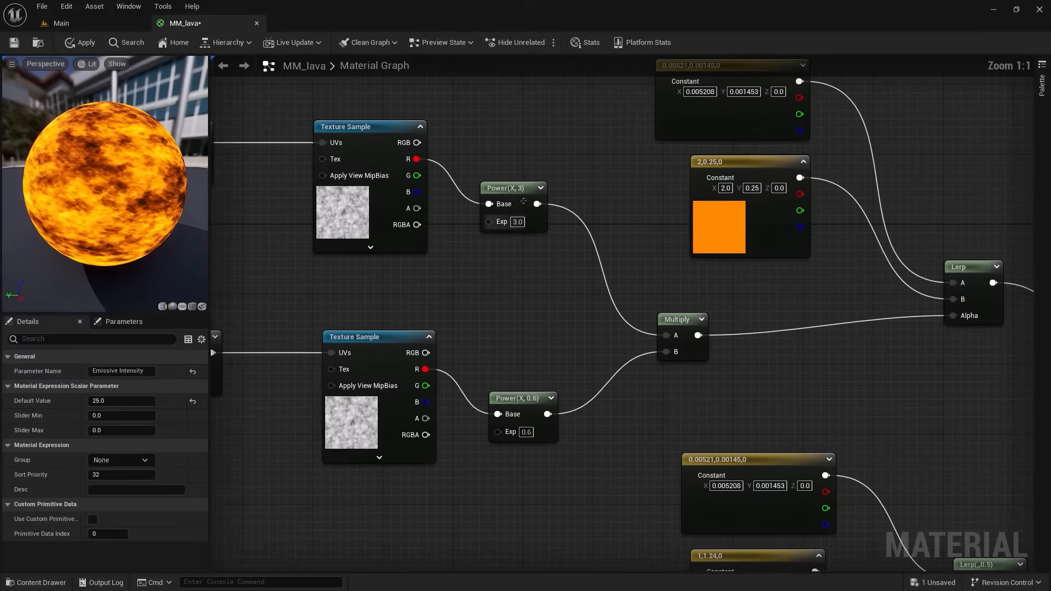
{"action": "left_click", "coordinate": [522, 247]}
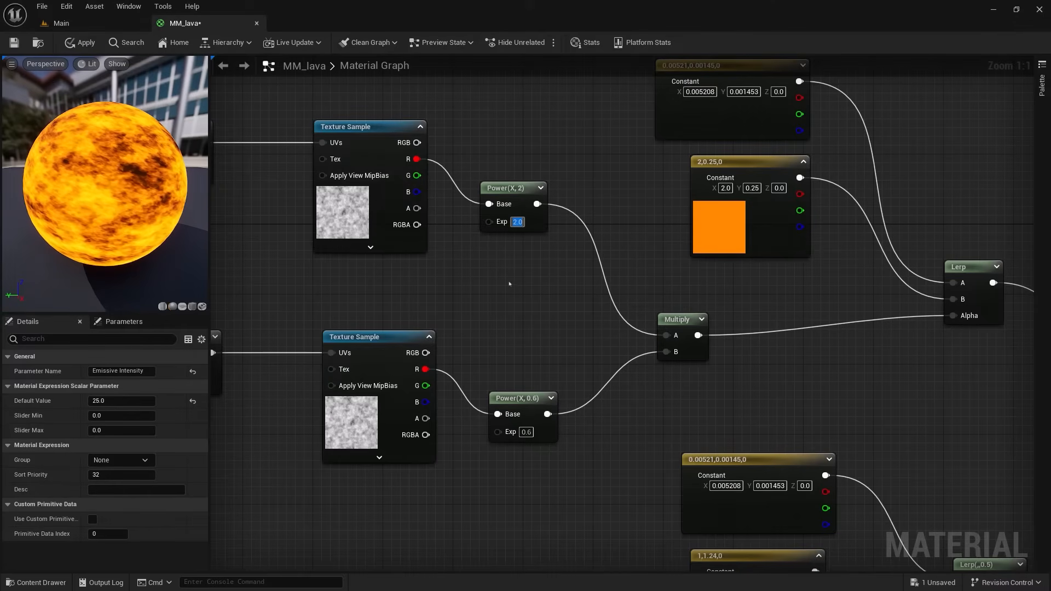
{"action": "type", "text": "2.2"}
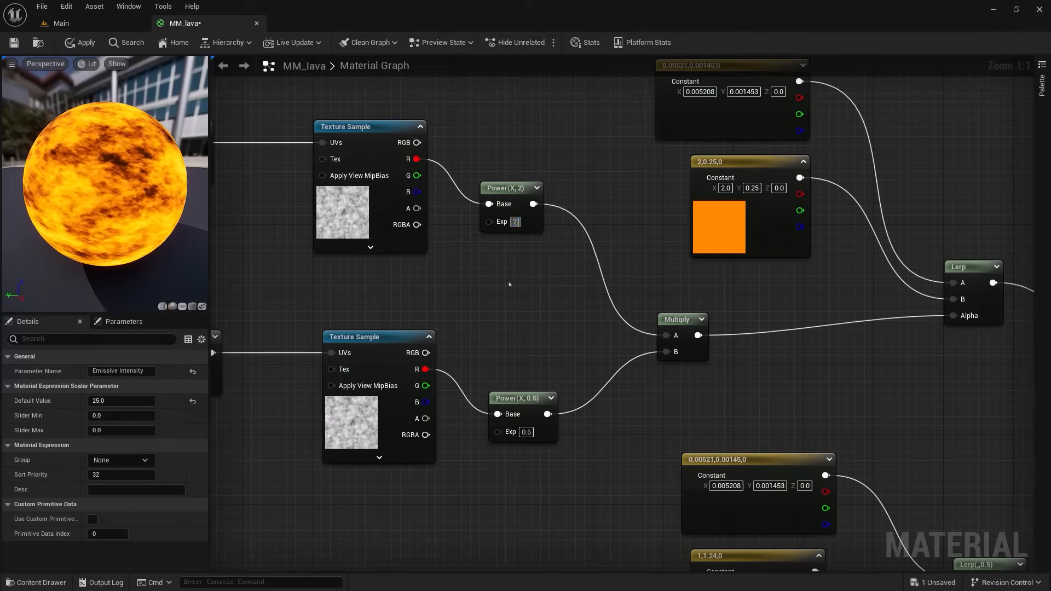
{"action": "key", "text": "Return"}
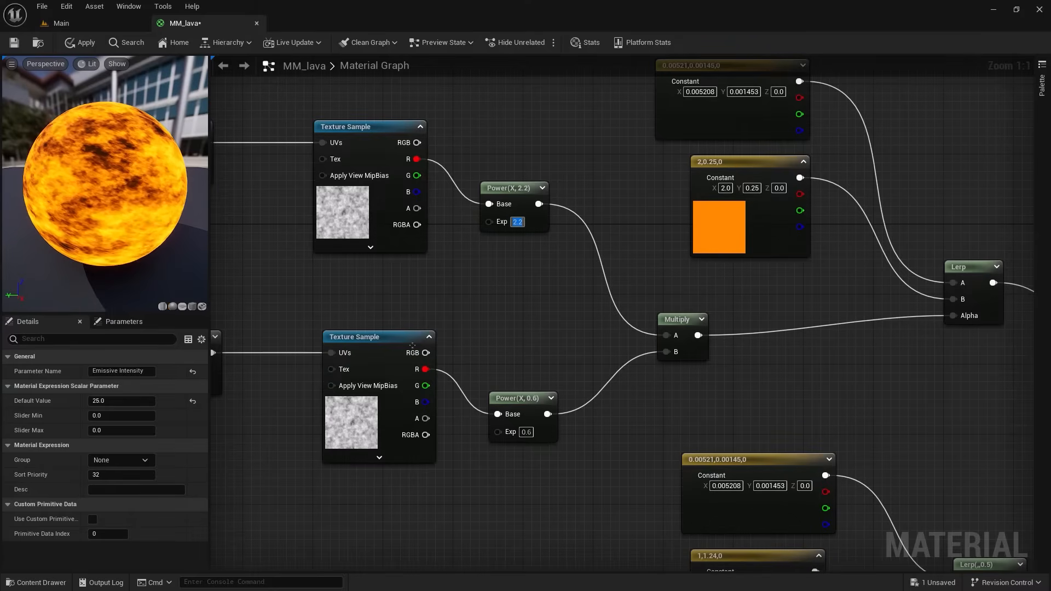
Step: Shift the Emissive Intensity parameter beneath the Multiply that combines both Lerps and set its default value to 50
{"action": "right_click_drag", "start_coordinate": [560, 503], "coordinate": [411, 446]}
{"action": "left_click_drag", "start_coordinate": [728, 377], "coordinate": [693, 376]}
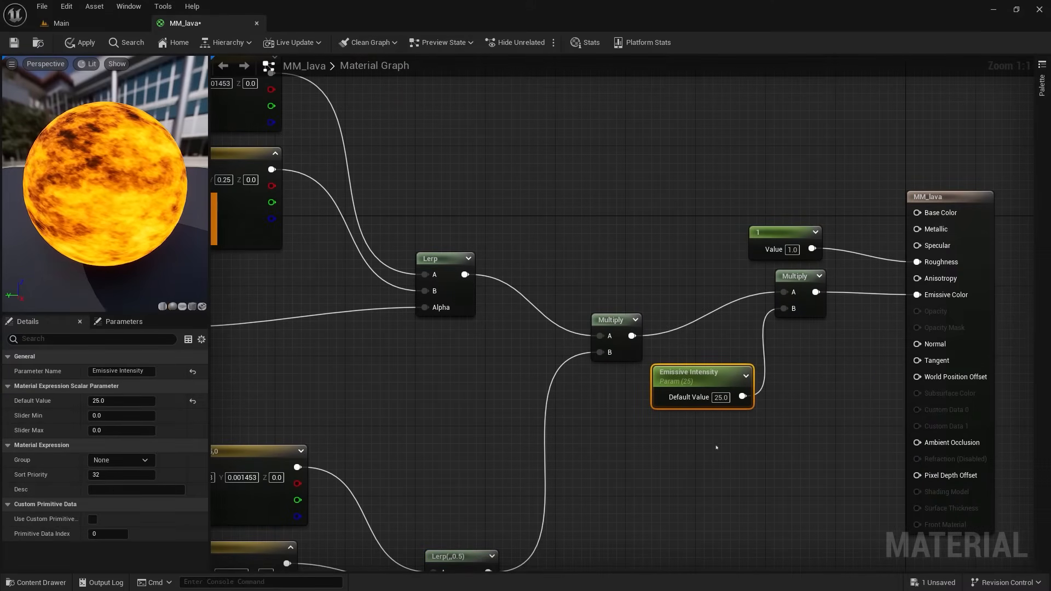
{"action": "left_click", "coordinate": [720, 398]}
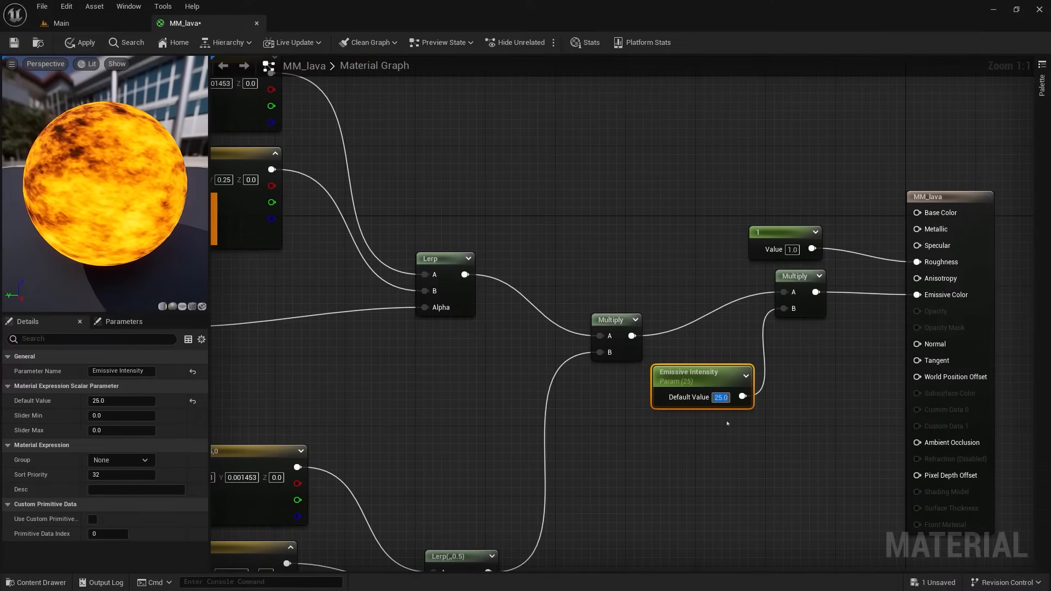
{"action": "type", "text": "50"}
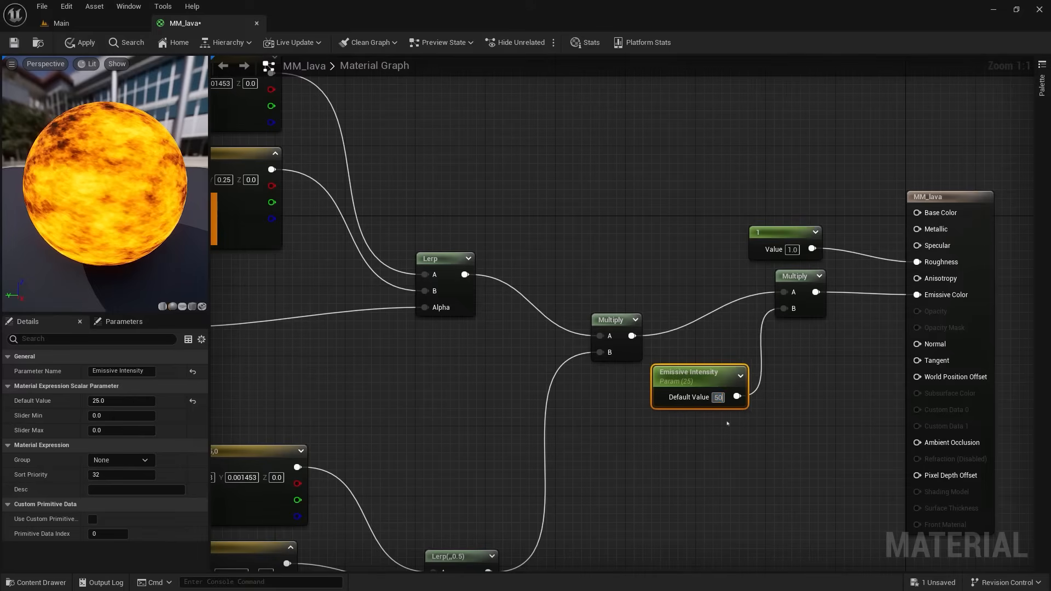
{"action": "key", "text": "Return"}
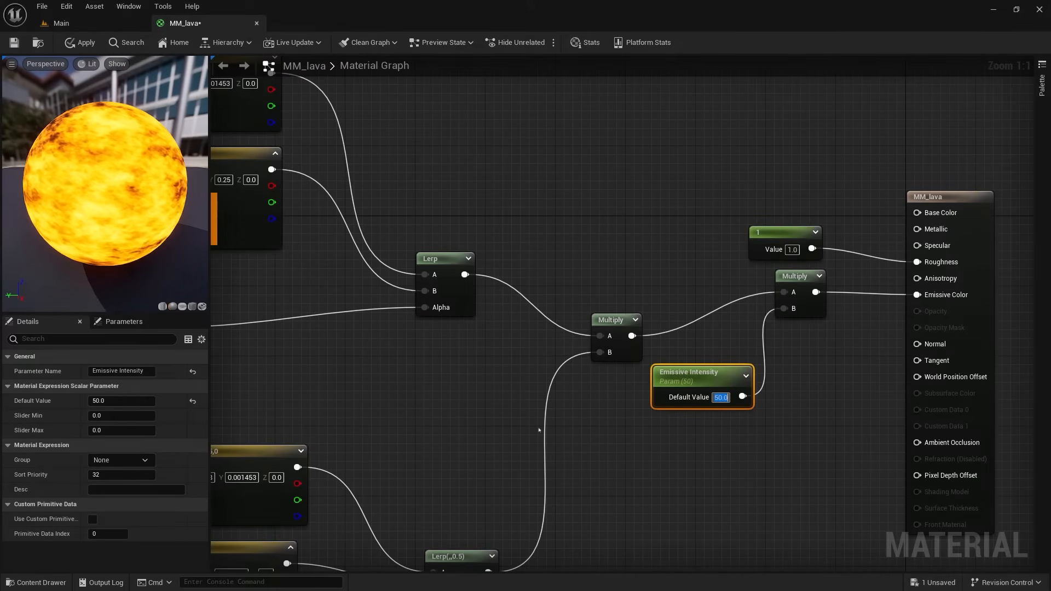
Step: Turn off the background and grid in the material preview and inspect the glowing sphere
{"action": "left_click", "coordinate": [117, 63]}
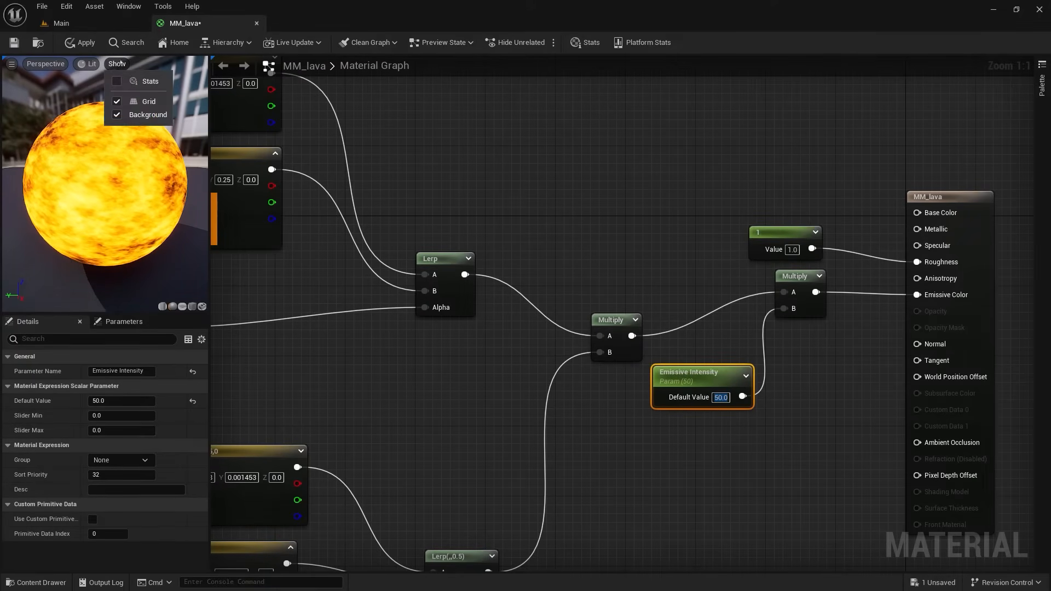
{"action": "left_click", "coordinate": [139, 109]}
{"action": "left_click", "coordinate": [118, 64]}
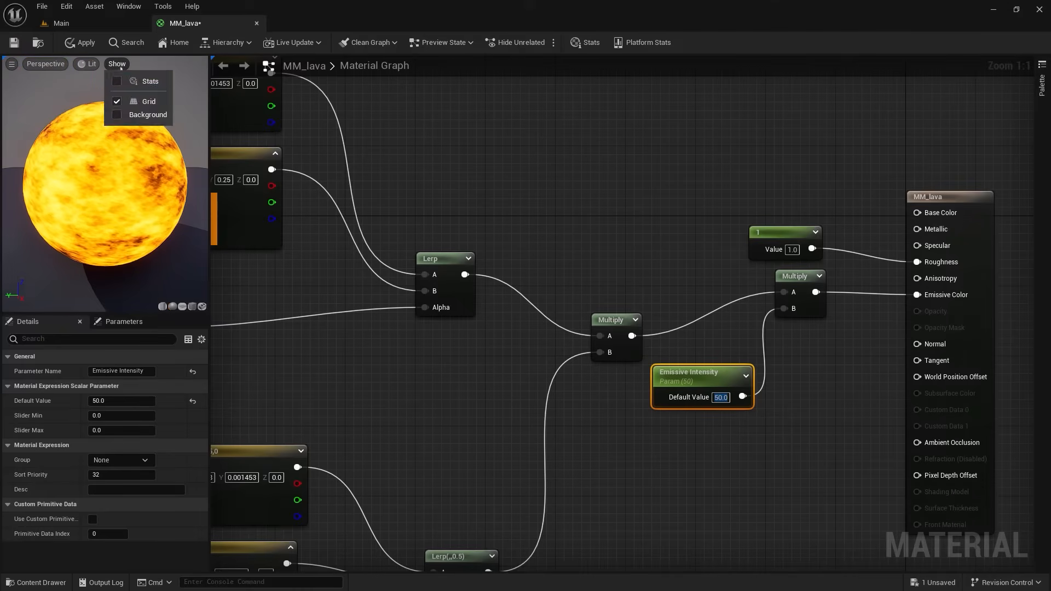
{"action": "left_click", "coordinate": [132, 100]}
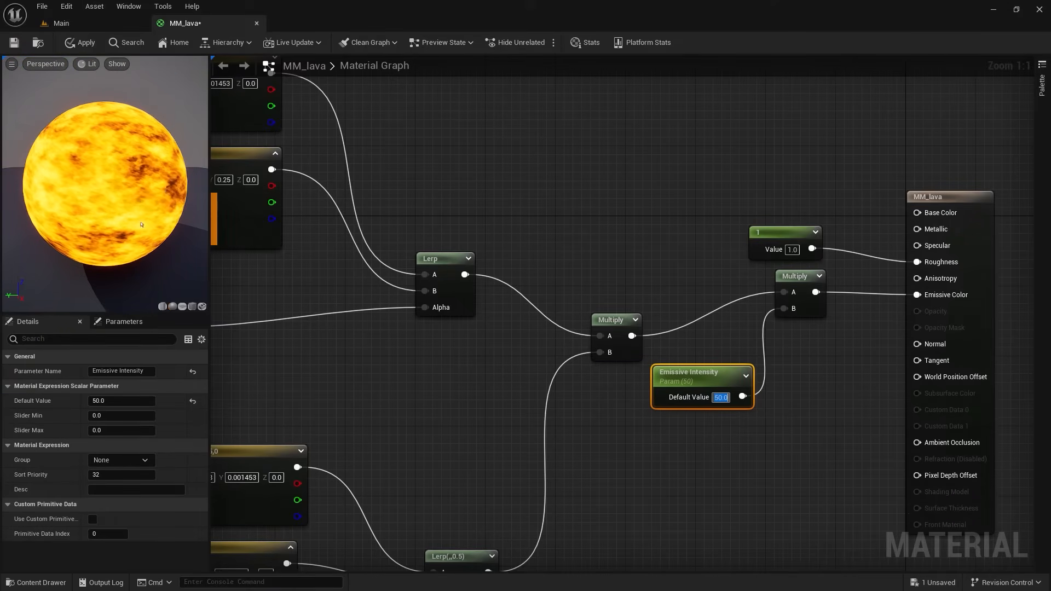
{"action": "left_click_drag", "start_coordinate": [123, 283], "coordinate": [113, 271]}
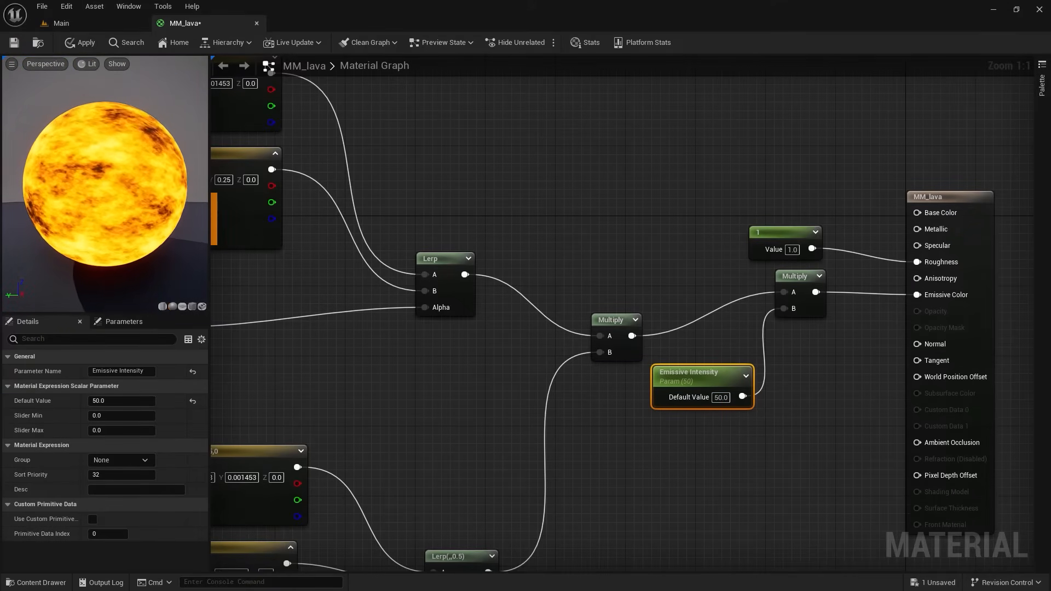
Step: Move the upper branch's TexCoord, Multiply, Speed Lava A and Panner nodes farther from the Texture Sample to make room
{"action": "scroll", "coordinate": [343, 393], "scroll_direction": "down", "scroll_amount": 3}
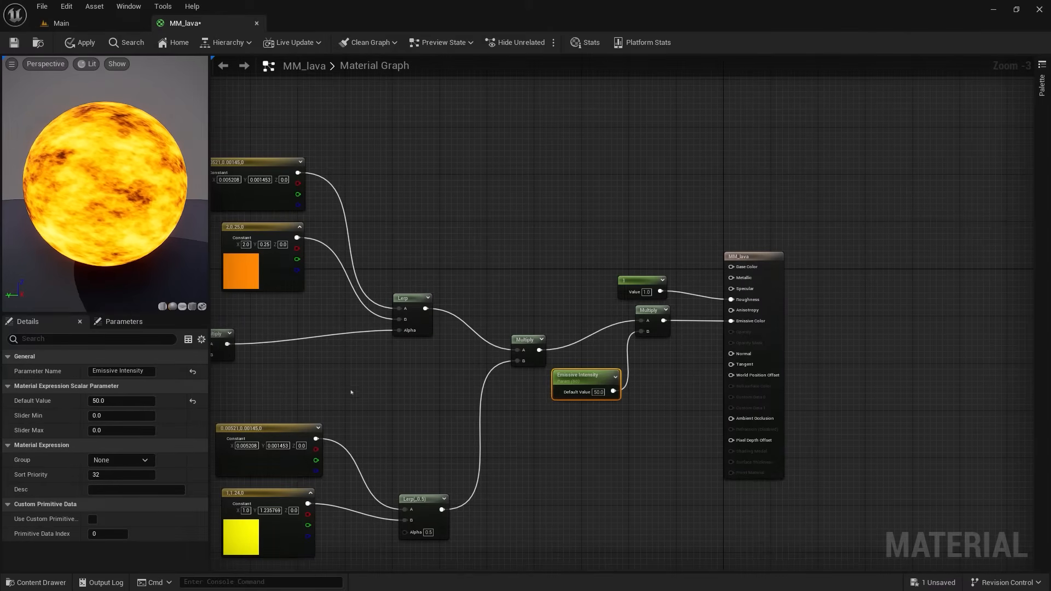
{"action": "right_click_drag", "start_coordinate": [351, 392], "coordinate": [943, 385]}
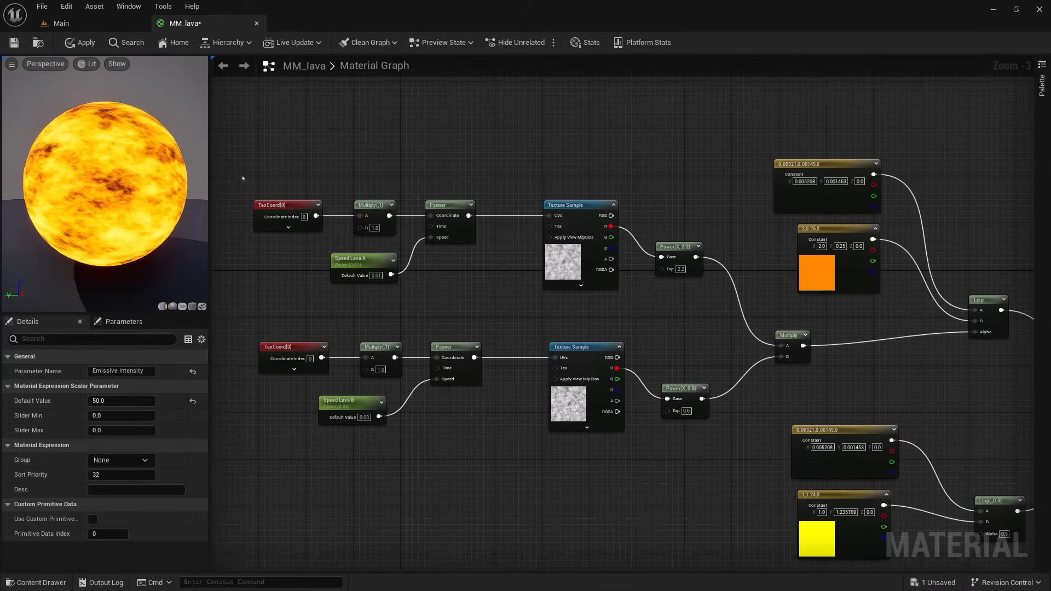
{"action": "left_click_drag", "start_coordinate": [233, 164], "coordinate": [474, 281]}
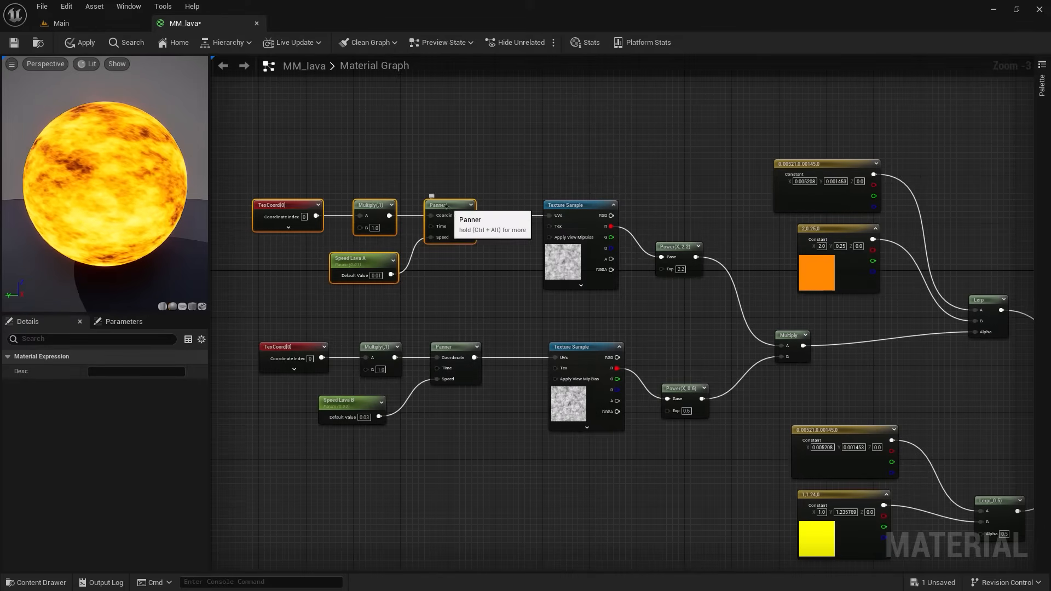
{"action": "left_click_drag", "start_coordinate": [438, 212], "coordinate": [379, 214]}
Step: Insert an Add node between the upper Panner and Texture Sample, with the Panner in A and the result feeding UVs
{"action": "scroll", "coordinate": [481, 237], "scroll_direction": "up", "scroll_amount": 3}
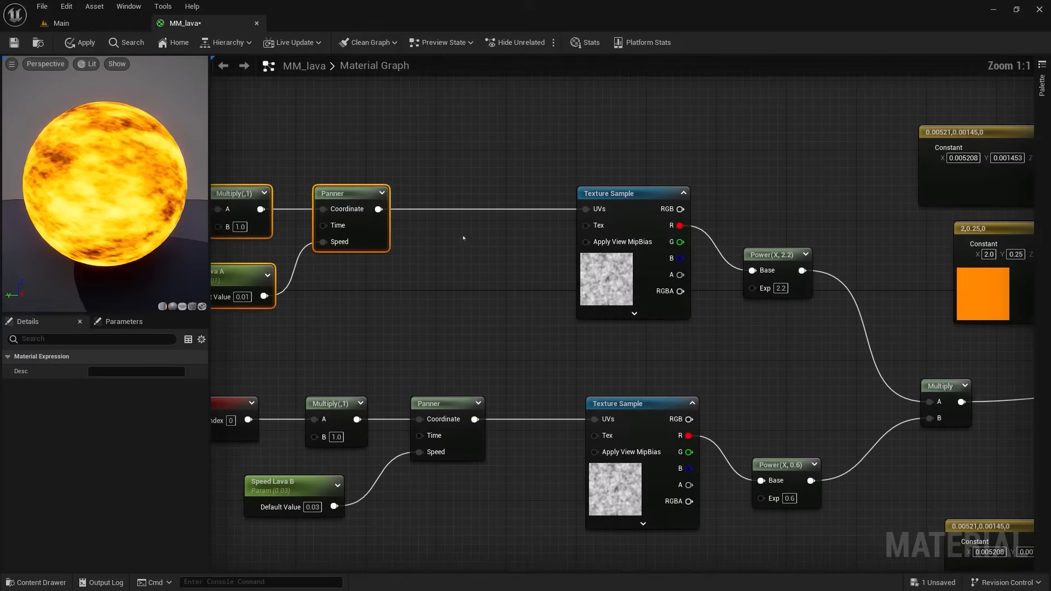
{"action": "right_click_drag", "start_coordinate": [462, 235], "coordinate": [459, 315]}
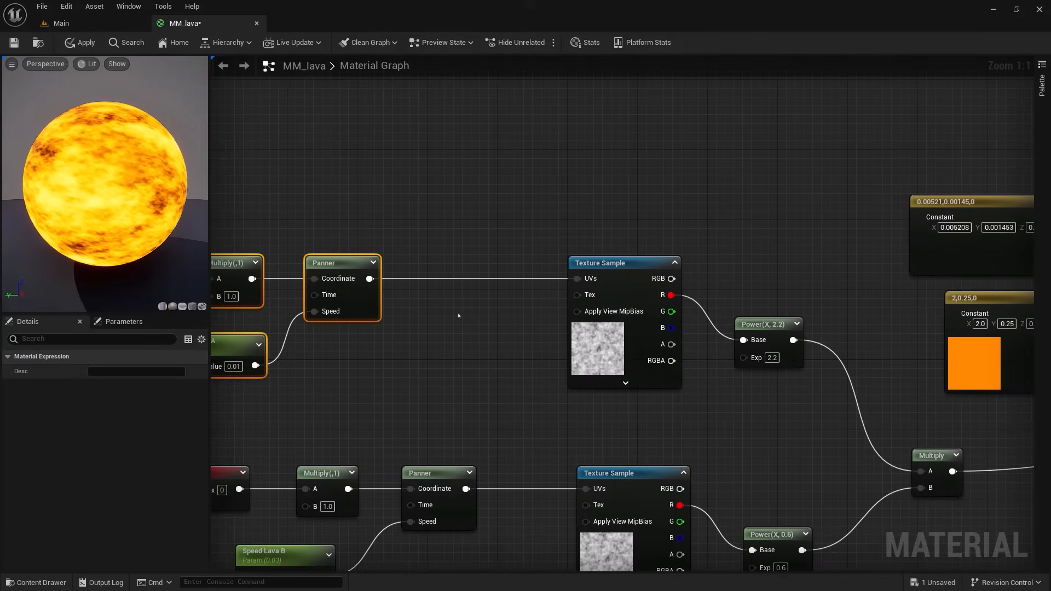
{"action": "left_click", "coordinate": [459, 316]}
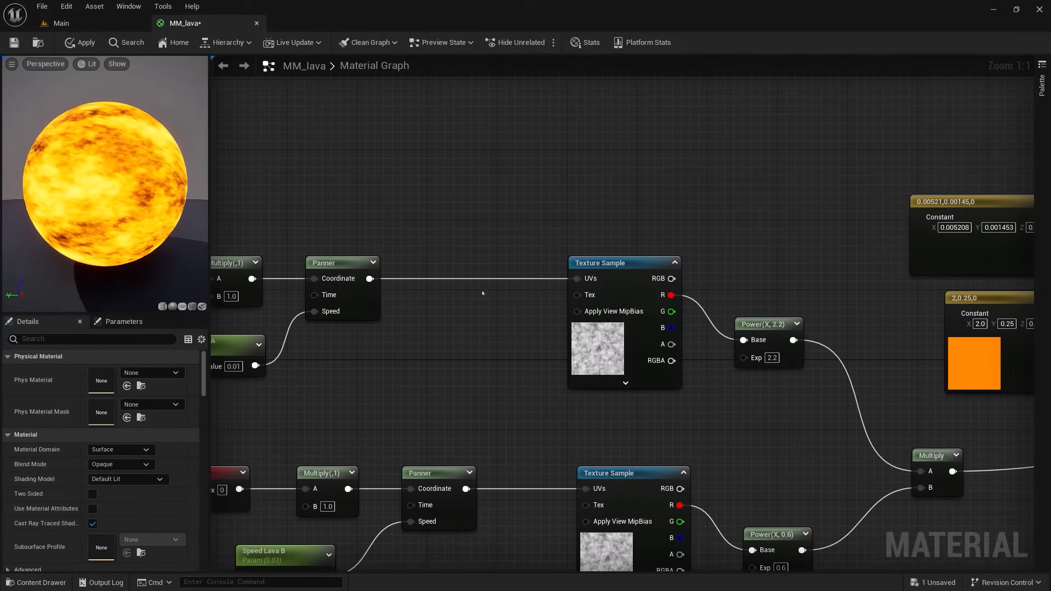
{"action": "right_click", "coordinate": [446, 337]}
{"action": "type", "text": "add"}
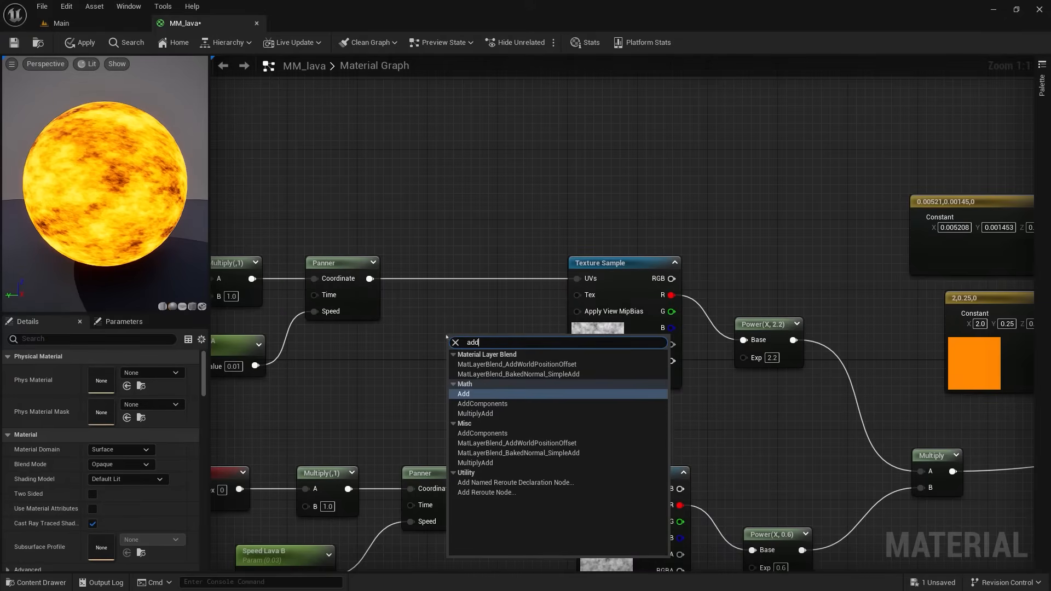
{"action": "key", "text": "Return"}
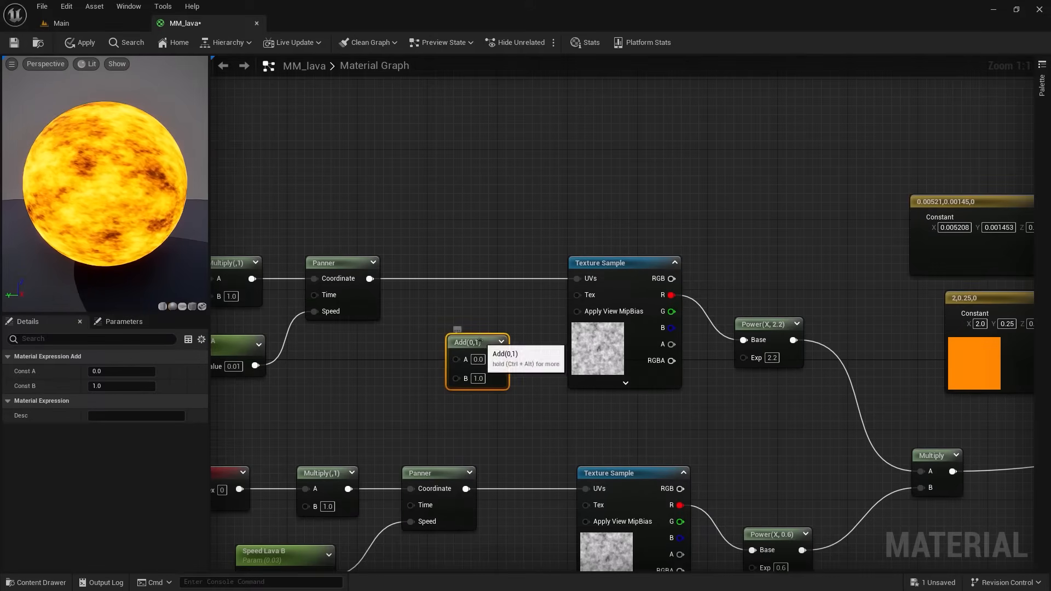
{"action": "left_click_drag", "start_coordinate": [455, 331], "coordinate": [576, 279]}
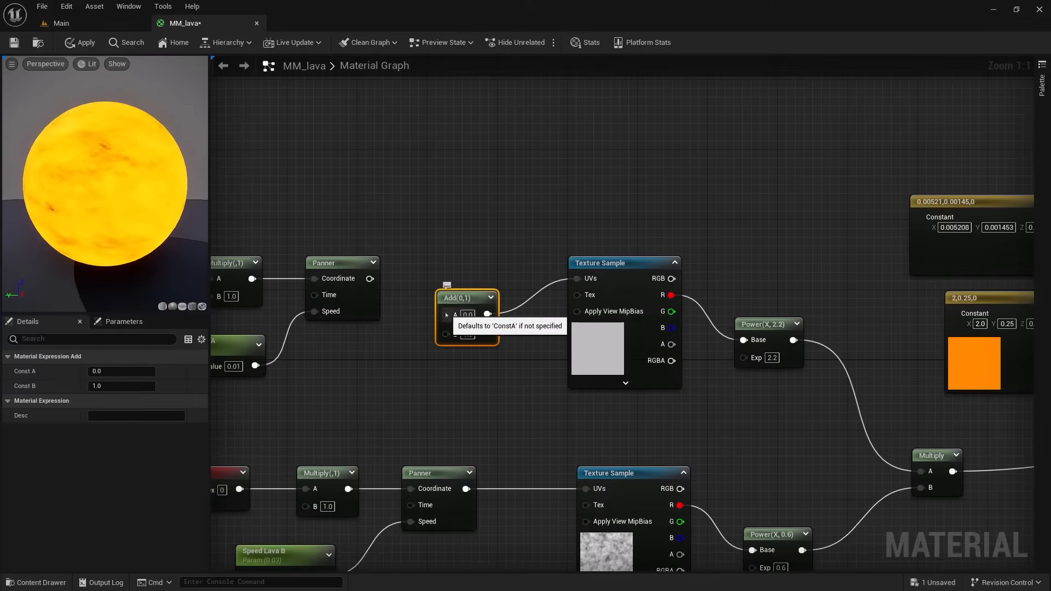
{"action": "left_click_drag", "start_coordinate": [445, 314], "coordinate": [370, 279]}
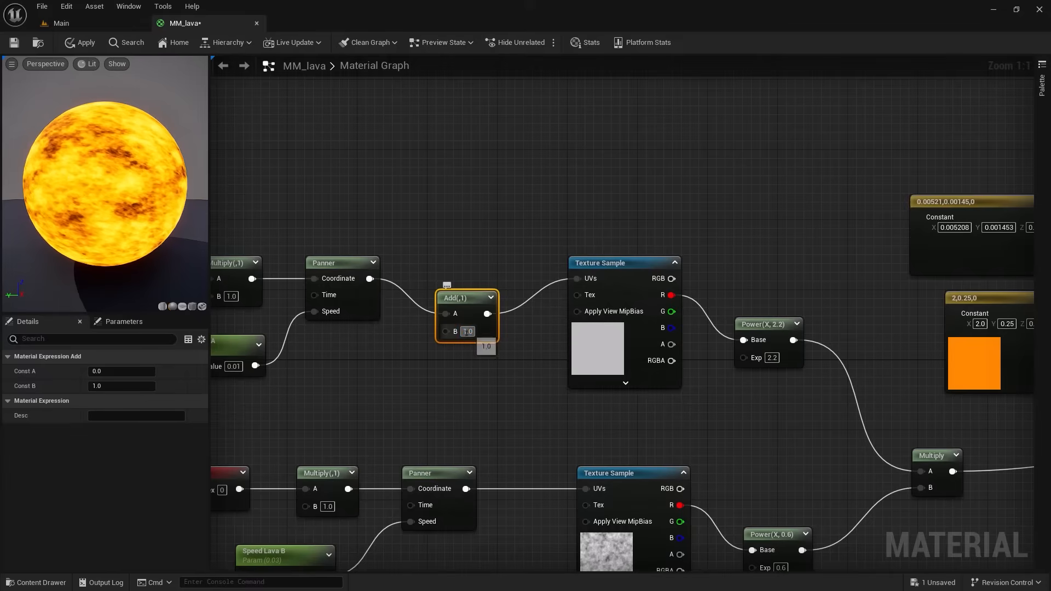
Step: Align the Add node with the upper Panner's output and set its B value to 10
{"action": "left_click", "coordinate": [468, 332]}
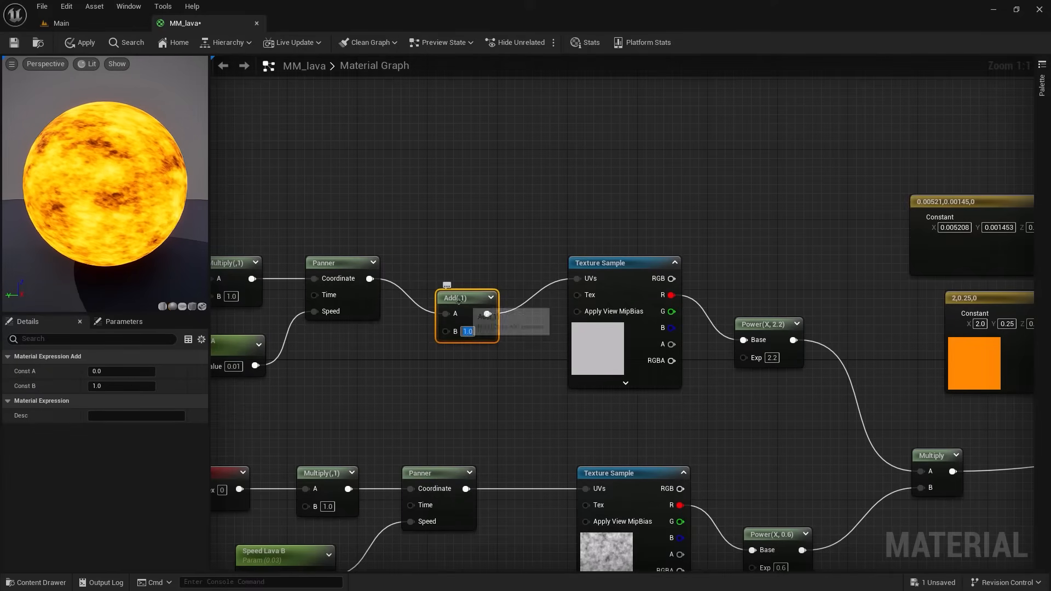
{"action": "left_click_drag", "start_coordinate": [466, 307], "coordinate": [466, 272]}
{"action": "left_click", "coordinate": [467, 296]}
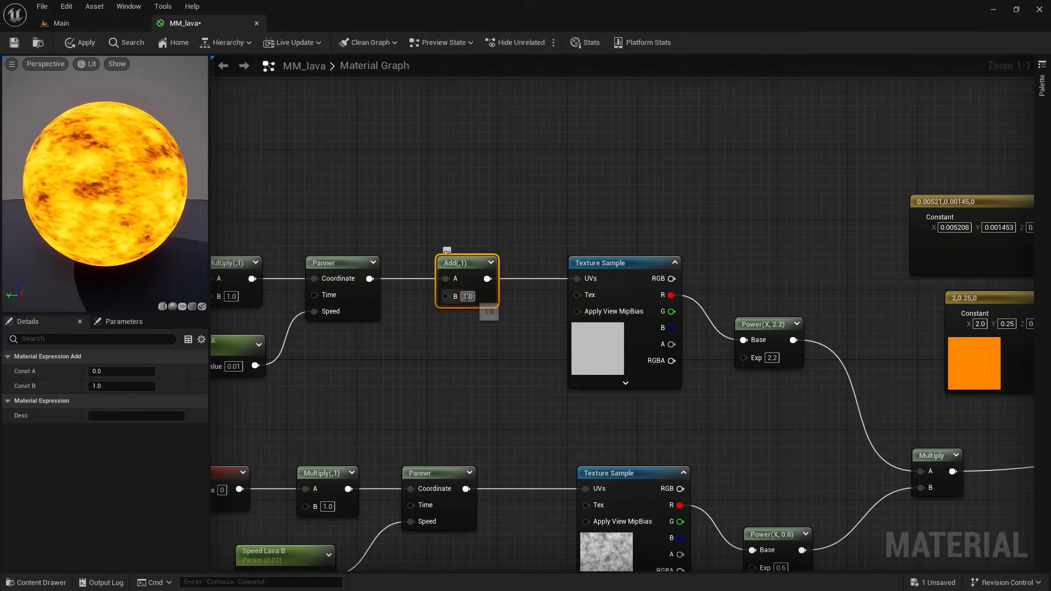
{"action": "type", "text": "10"}
{"action": "key", "text": "Return"}
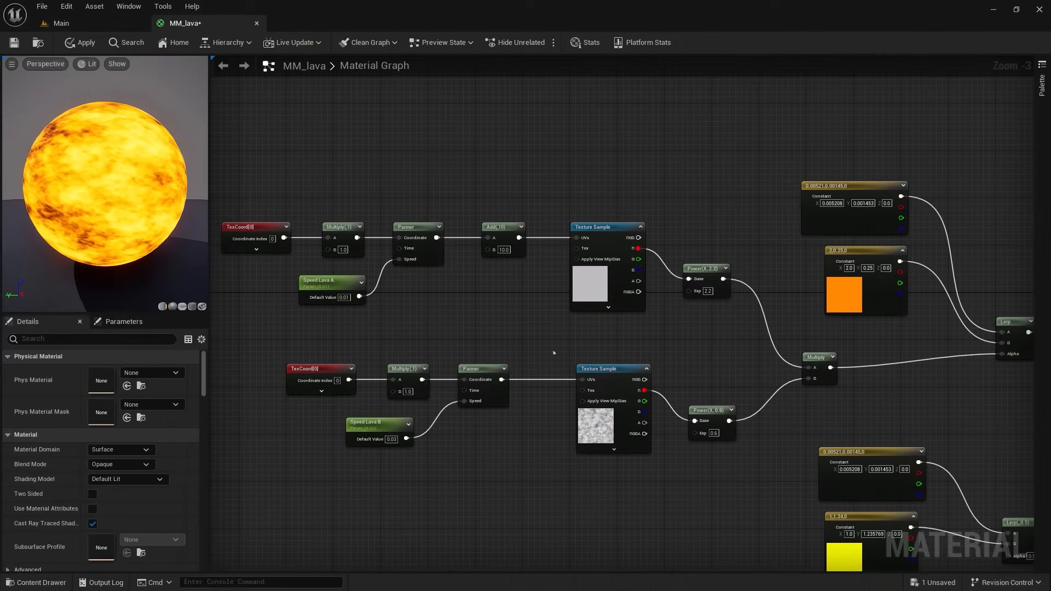
Step: Save the MM_lava material and return to the Main level
{"action": "scroll", "coordinate": [605, 495], "scroll_direction": "down", "scroll_amount": 1}
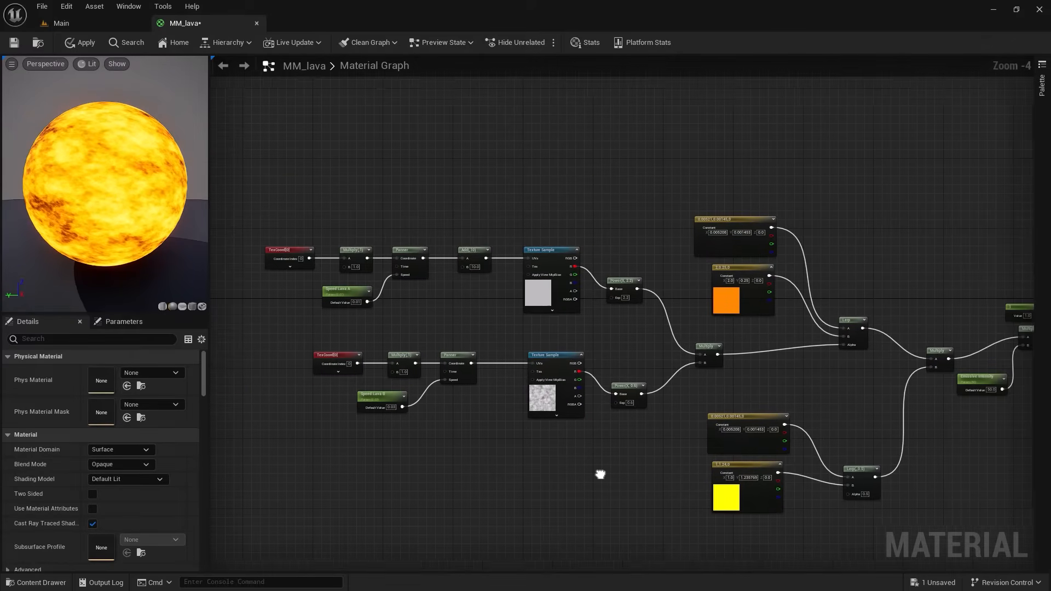
{"action": "right_click_drag", "start_coordinate": [600, 471], "coordinate": [596, 413]}
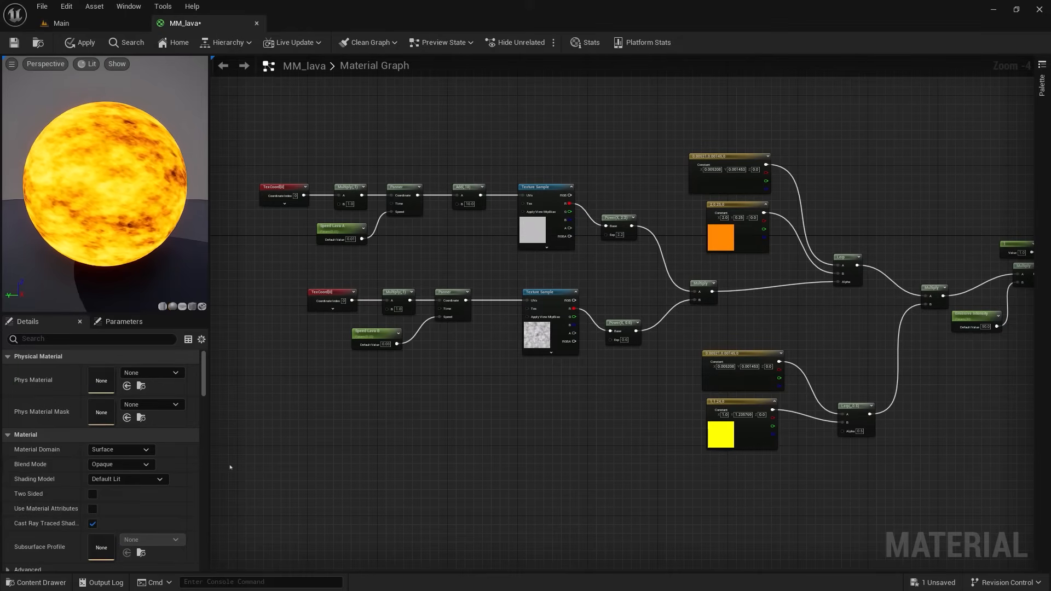
{"action": "left_click", "coordinate": [14, 44]}
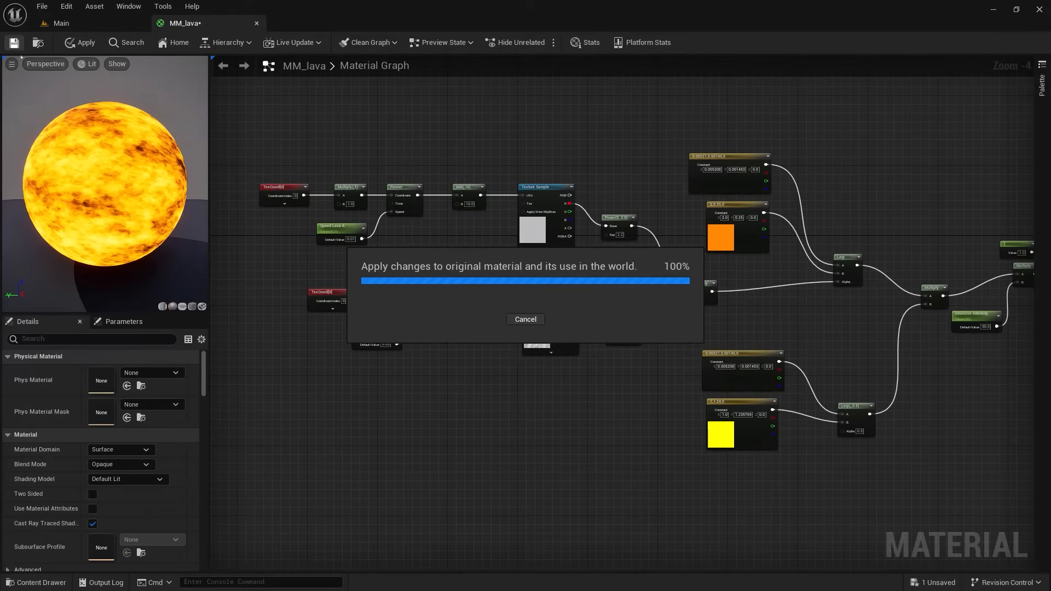
{"action": "left_click", "coordinate": [82, 25]}
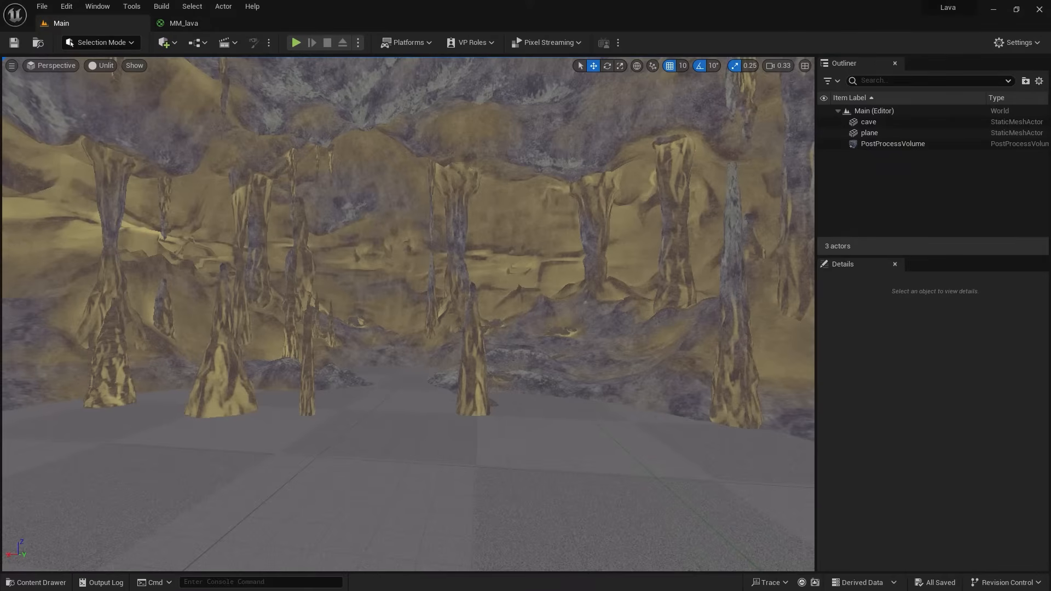
Step: Create a material instance from MM_lava in the Reza/Materials folder and name it MI_lava
{"action": "left_click", "coordinate": [35, 582]}
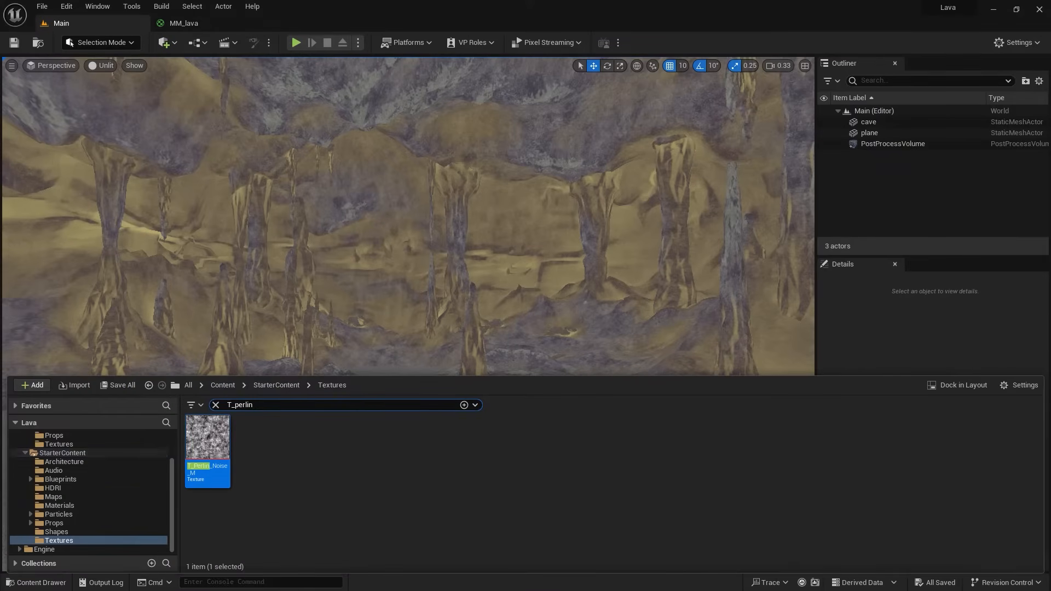
{"action": "scroll", "coordinate": [87, 493], "scroll_direction": "up", "scroll_amount": 2}
{"action": "left_click", "coordinate": [59, 471]}
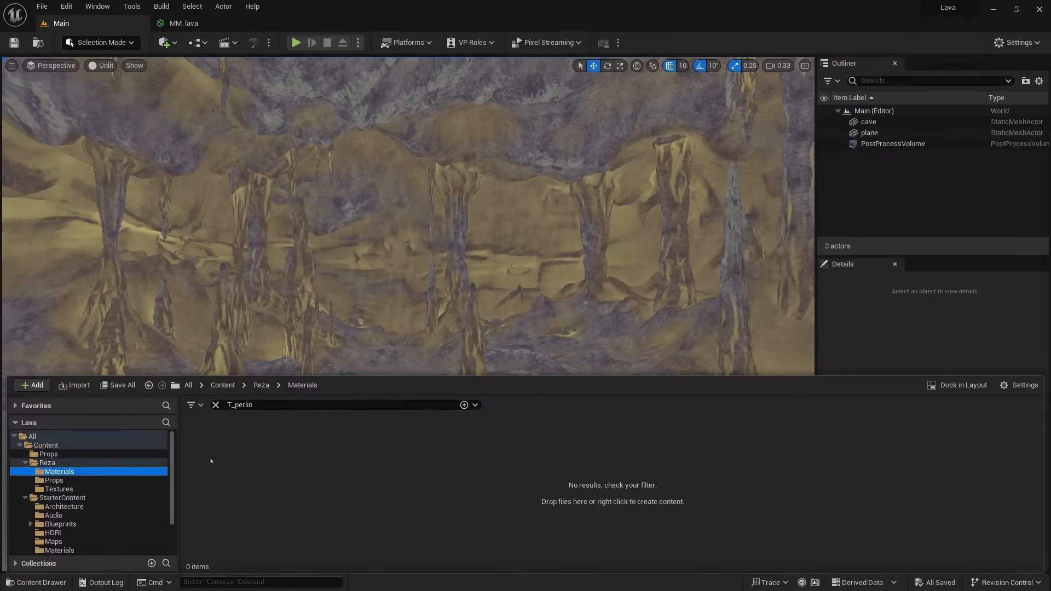
{"action": "left_click", "coordinate": [215, 404]}
{"action": "right_click", "coordinate": [206, 438]}
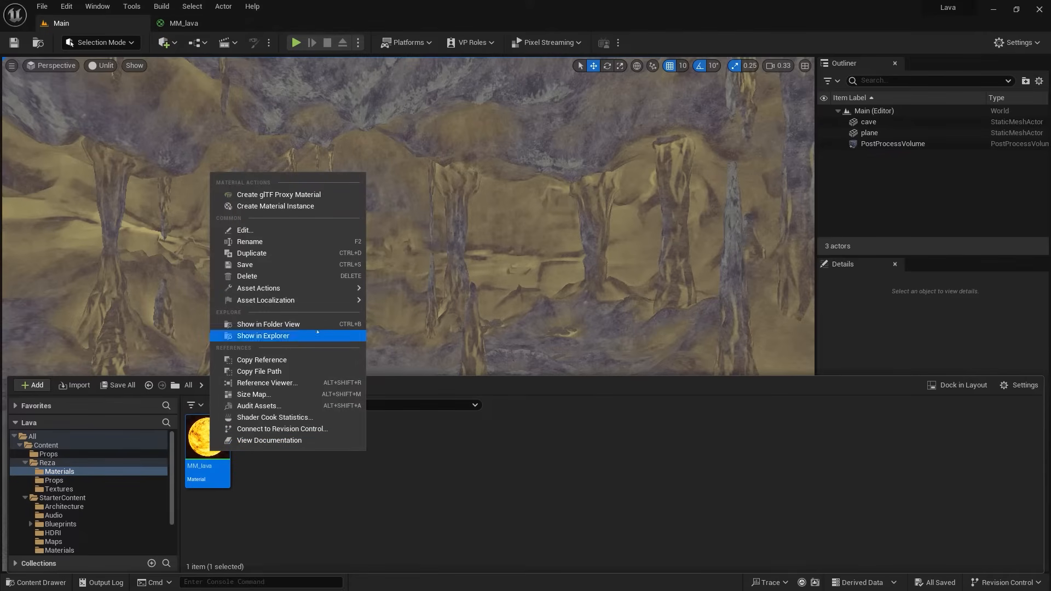
{"action": "left_click", "coordinate": [276, 206]}
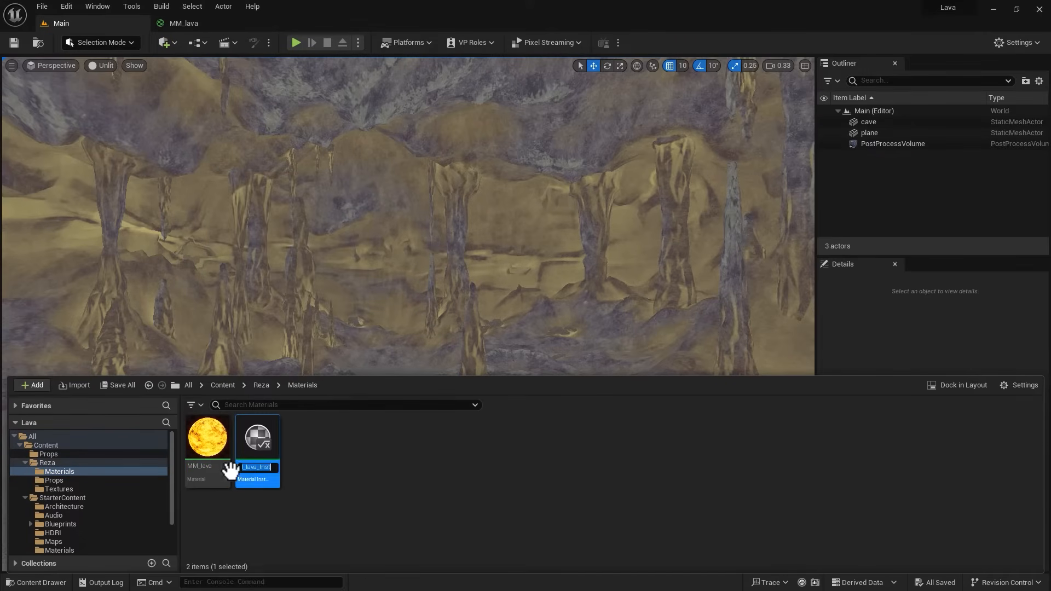
{"action": "type", "text": "MI"}
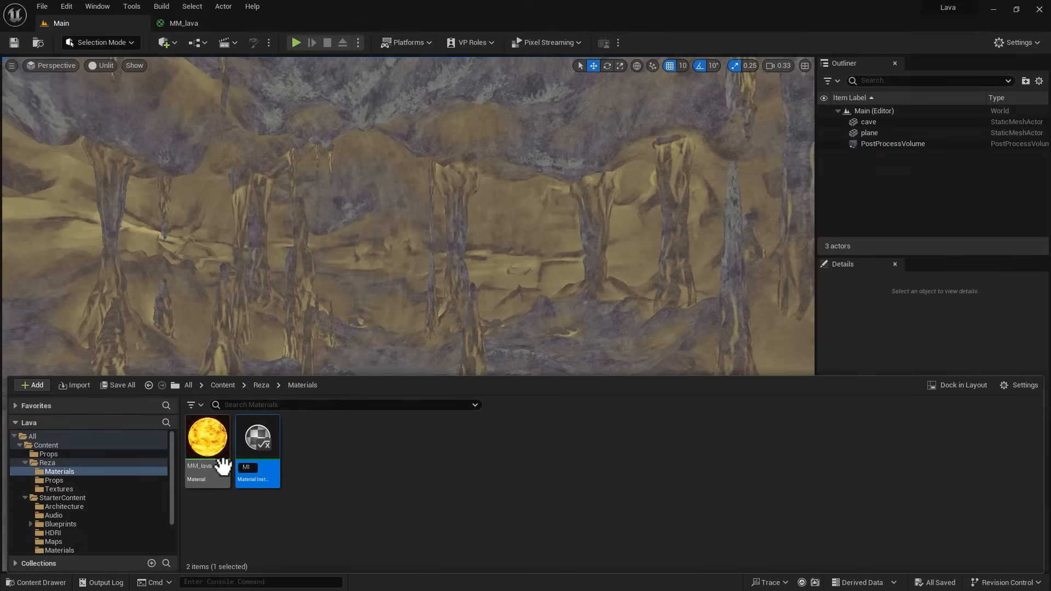
{"action": "type", "text": "_lava"}
{"action": "key", "text": "Return"}
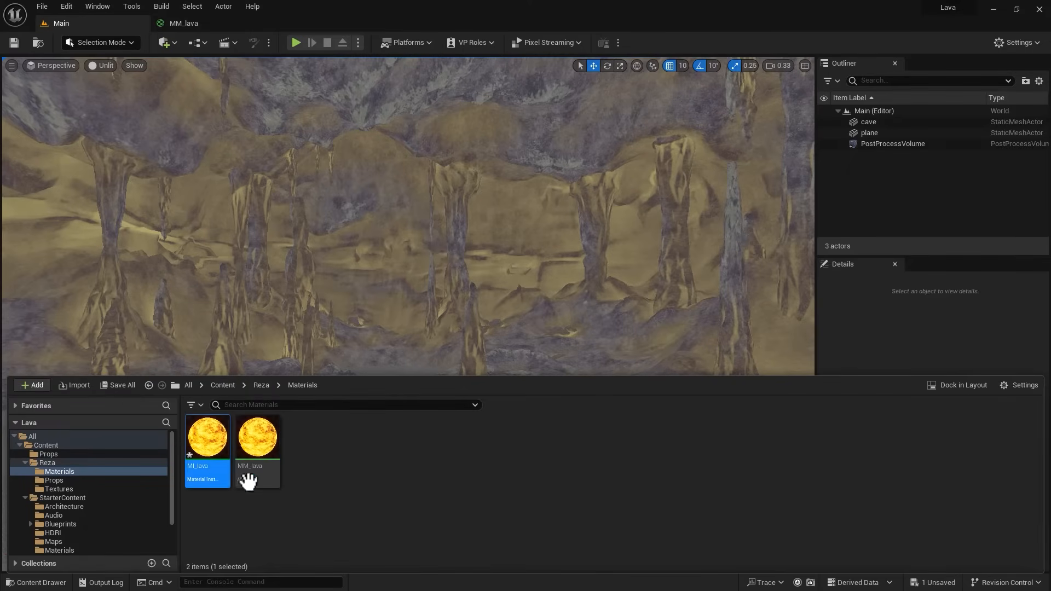
Step: Open an enlarged, separate Content Browser window and apply MI_lava from Reza/Materials to the cave's floor plane
{"action": "left_click", "coordinate": [960, 385]}
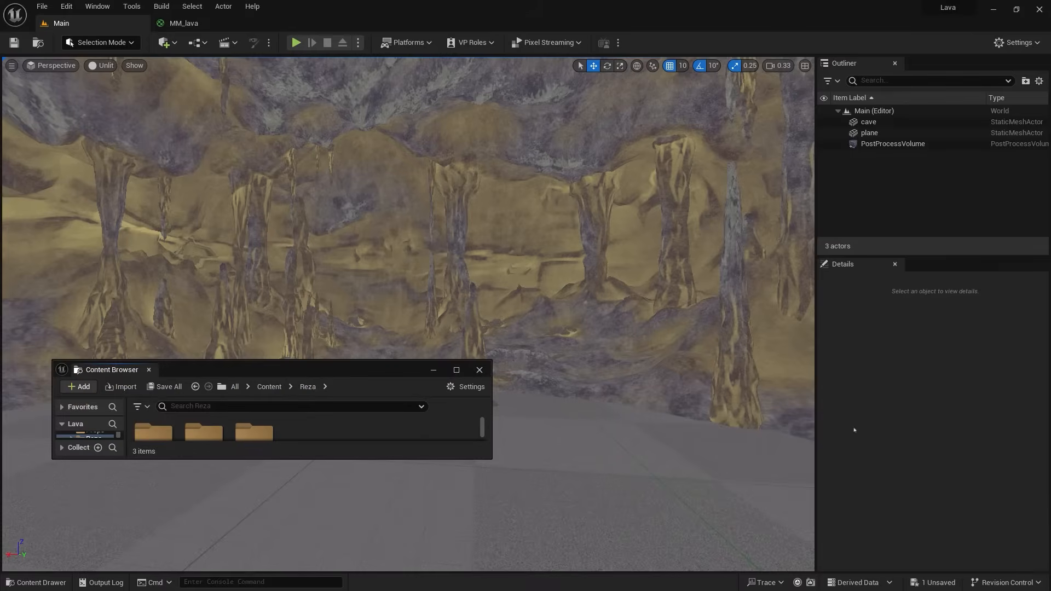
{"action": "left_click_drag", "start_coordinate": [312, 372], "coordinate": [308, 198]}
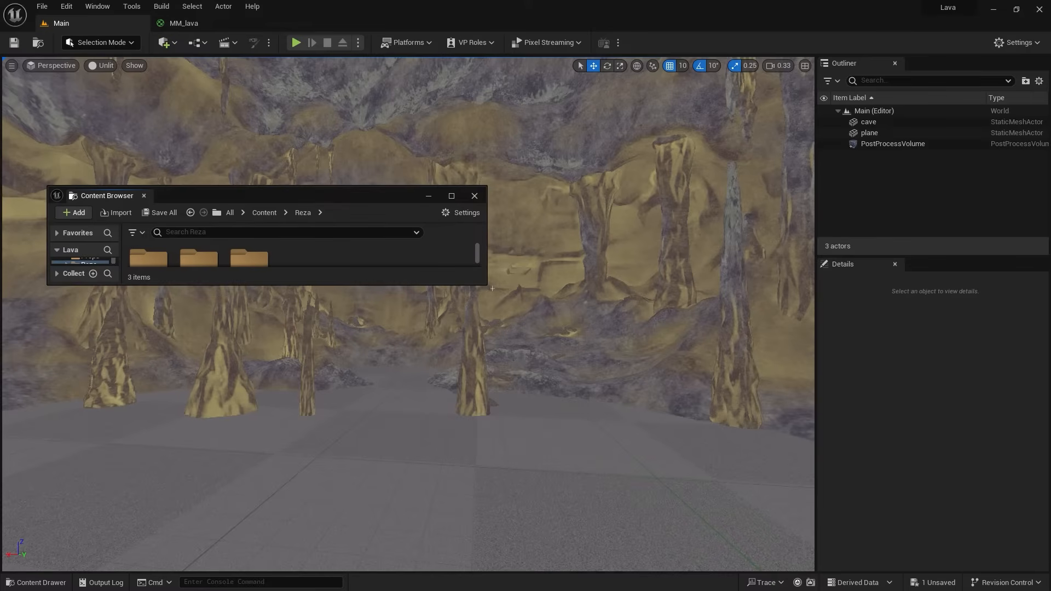
{"action": "left_click_drag", "start_coordinate": [487, 284], "coordinate": [573, 363]}
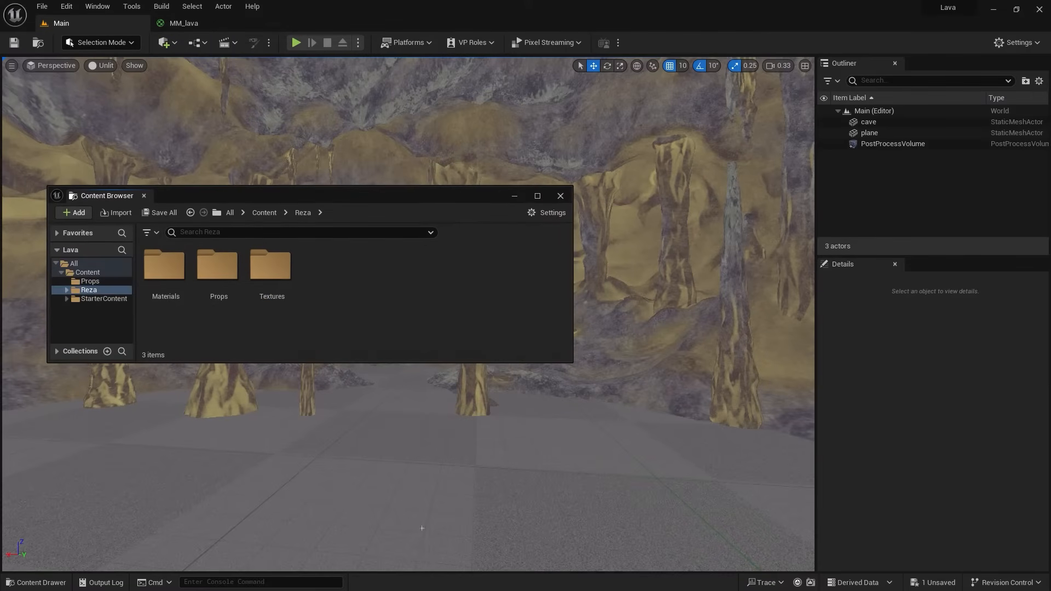
{"action": "left_click", "coordinate": [379, 493]}
{"action": "double_click", "coordinate": [164, 267]}
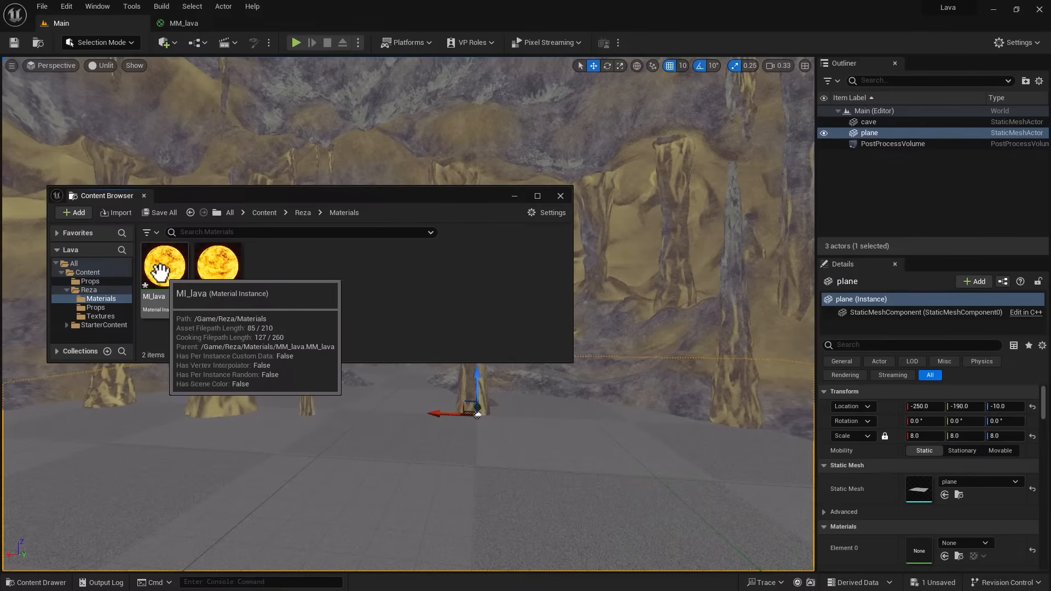
{"action": "left_click_drag", "start_coordinate": [160, 264], "coordinate": [347, 490]}
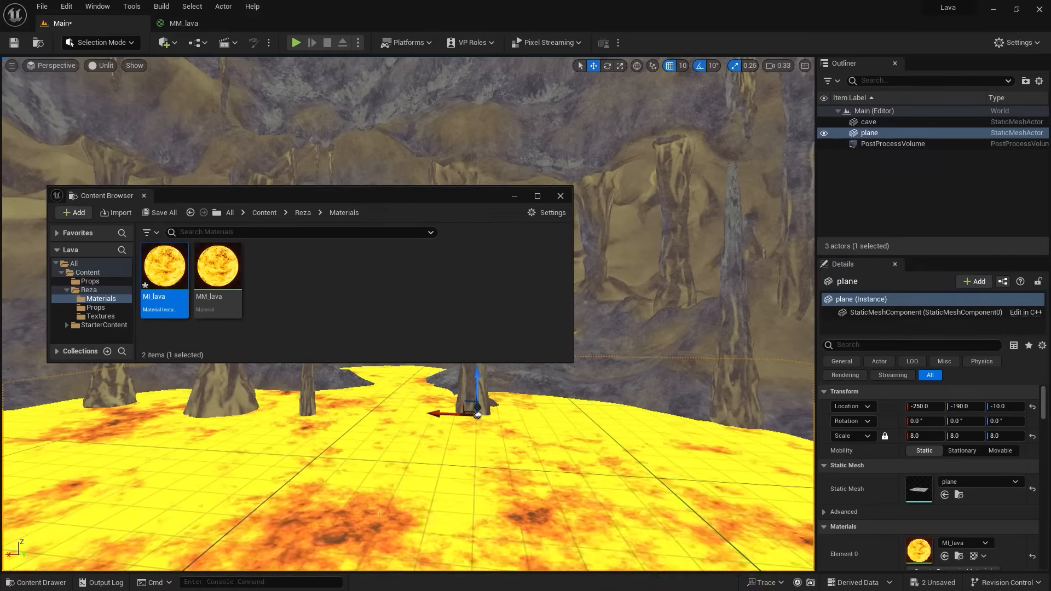
Step: Minimize the Content Browser window and switch the level viewport to Lit shading
{"action": "left_click", "coordinate": [516, 194]}
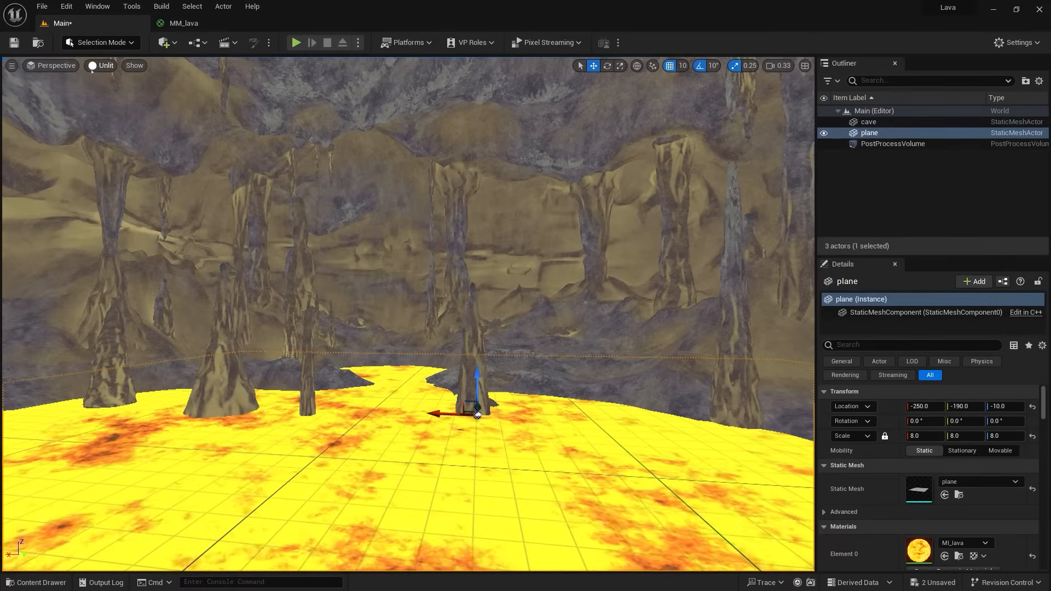
{"action": "left_click", "coordinate": [102, 65]}
{"action": "left_click", "coordinate": [208, 97]}
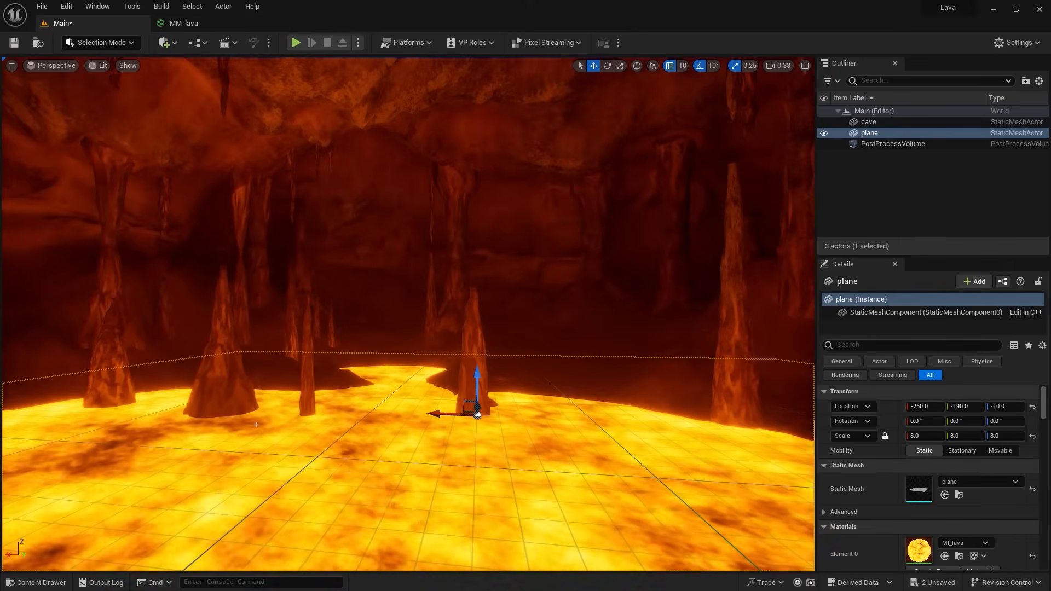
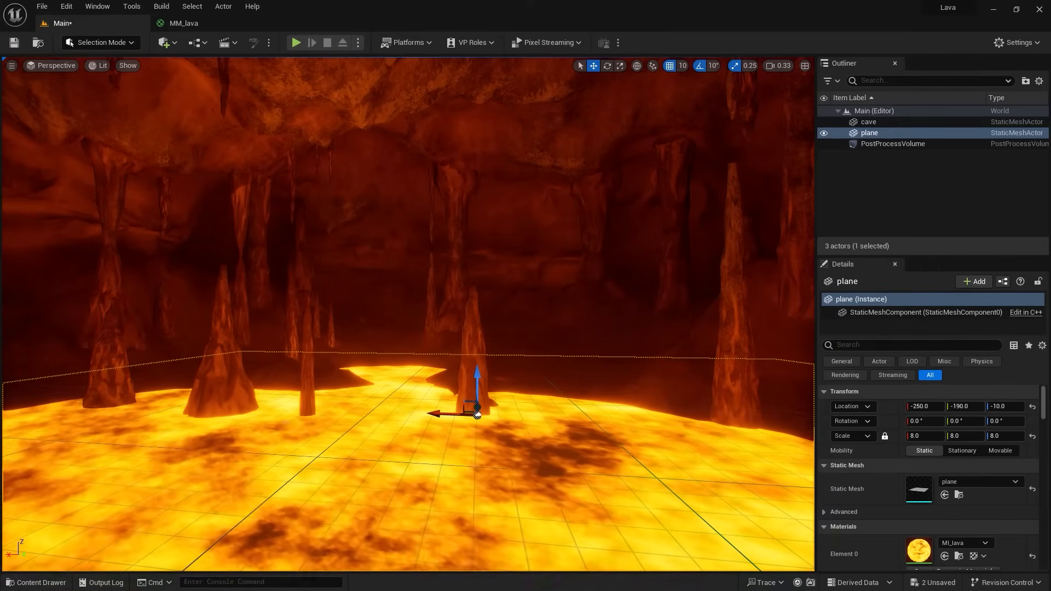
Step: Reopen MM_lava and move the yellow blend's two constants and Lerp closer to the orange blend
{"action": "left_click", "coordinate": [33, 583]}
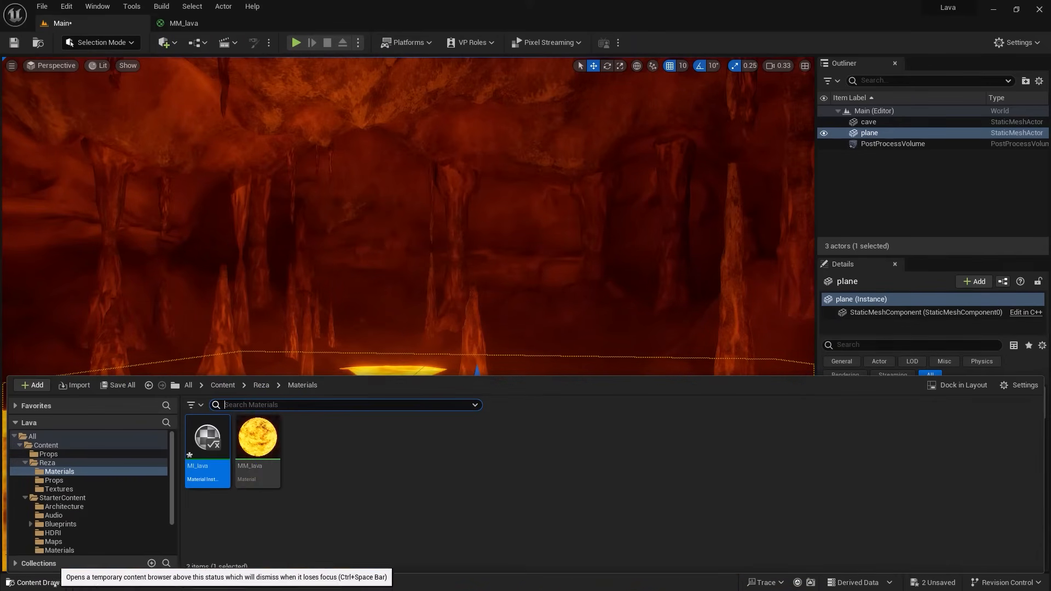
{"action": "double_click", "coordinate": [258, 483]}
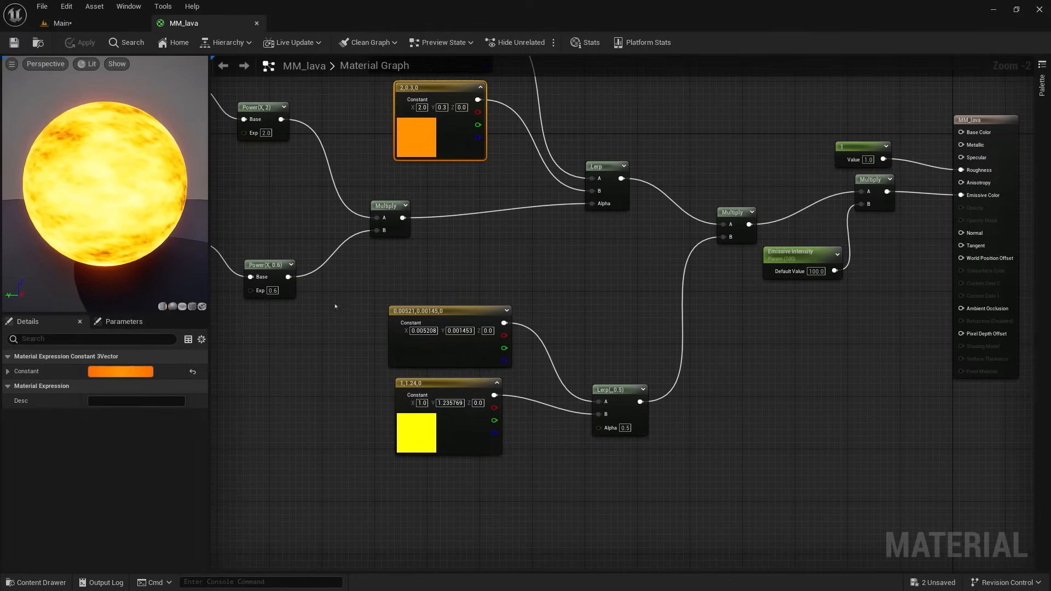
{"action": "left_click_drag", "start_coordinate": [350, 293], "coordinate": [638, 465]}
{"action": "left_click_drag", "start_coordinate": [628, 386], "coordinate": [613, 333]}
{"action": "scroll", "coordinate": [620, 353], "scroll_direction": "down", "scroll_amount": 3}
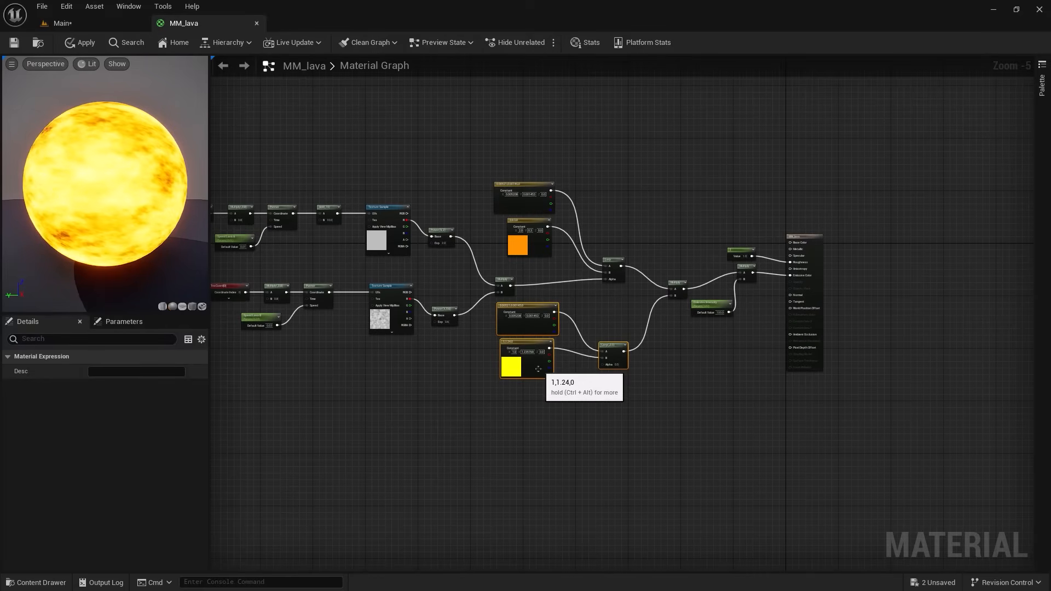
Step: Group the orange and yellow colour blend nodes in a comment box titled Colors
{"action": "left_click_drag", "start_coordinate": [470, 154], "coordinate": [649, 410]}
{"action": "type", "text": "c"}
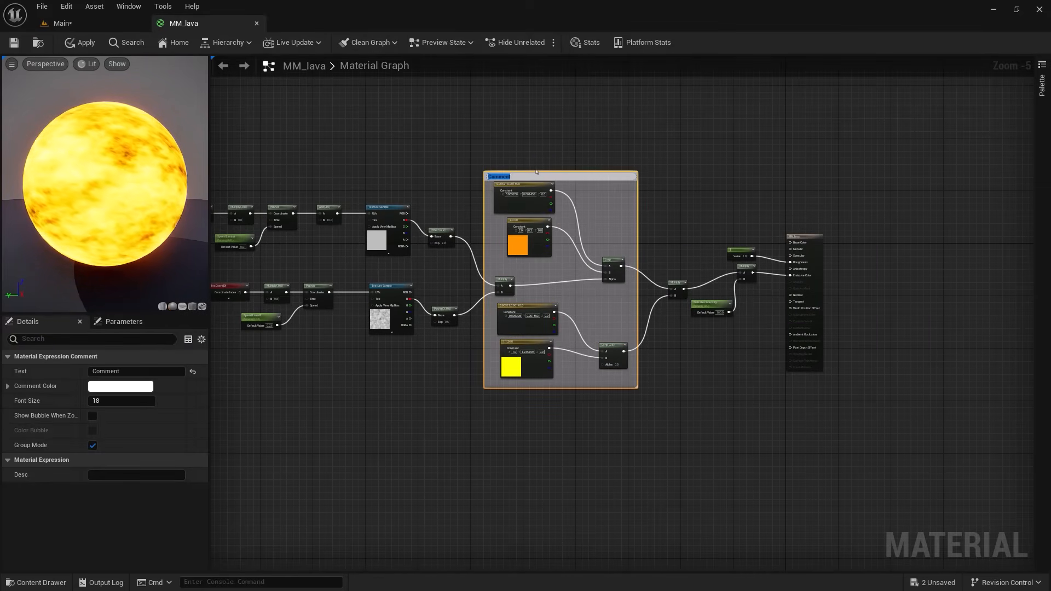
{"action": "type", "text": "Colors"}
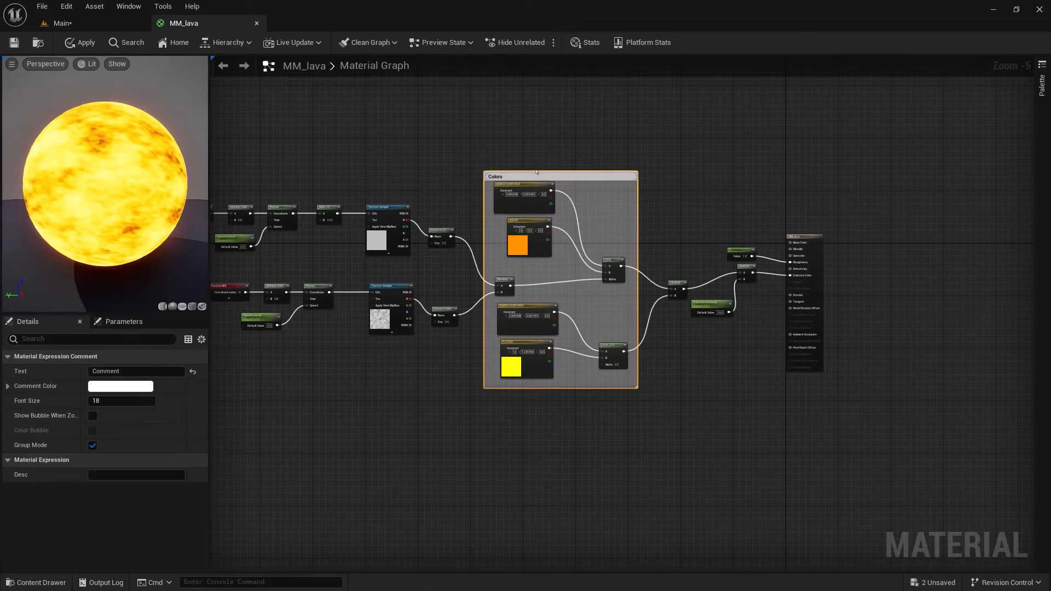
{"action": "left_click", "coordinate": [364, 429]}
Step: Group both panning branches, from TexCoord through Texture Sample, in a comment box titled Lava Movment
{"action": "key", "text": "Home"}
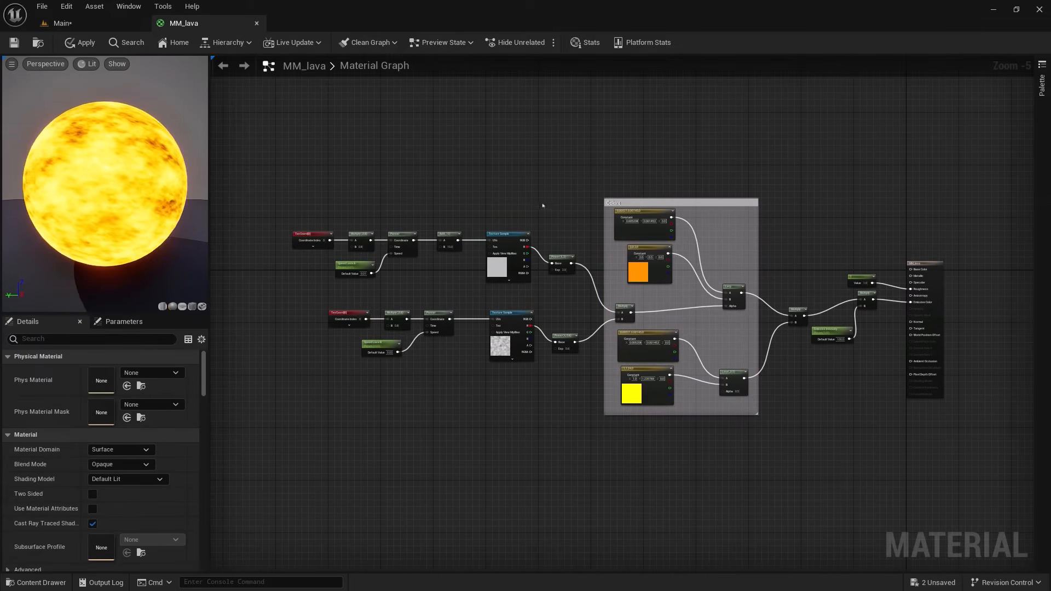
{"action": "left_click_drag", "start_coordinate": [543, 206], "coordinate": [282, 420]}
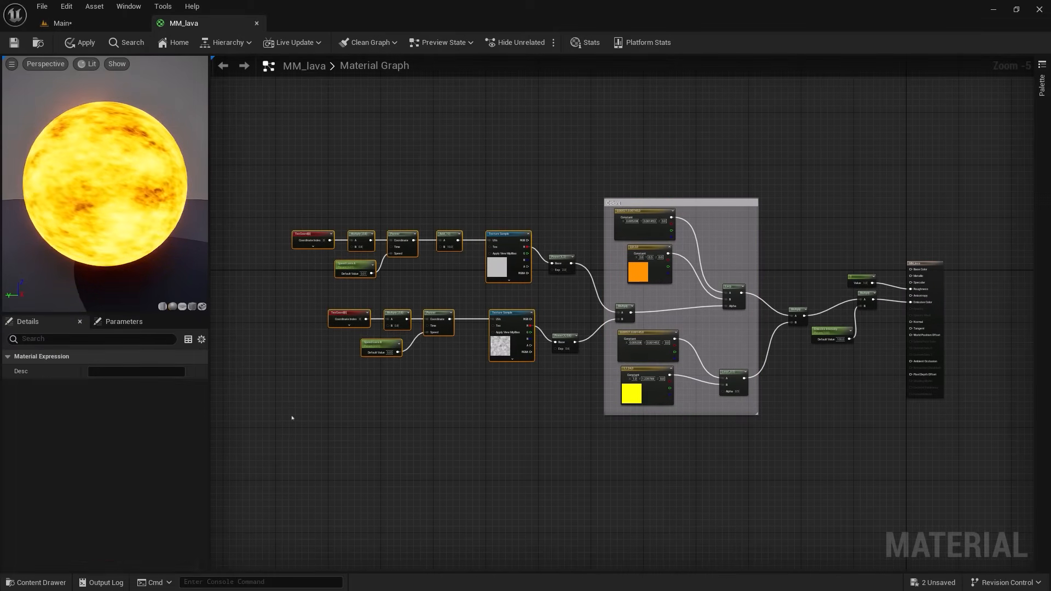
{"action": "type", "text": "c"}
{"action": "type", "text": "M"}
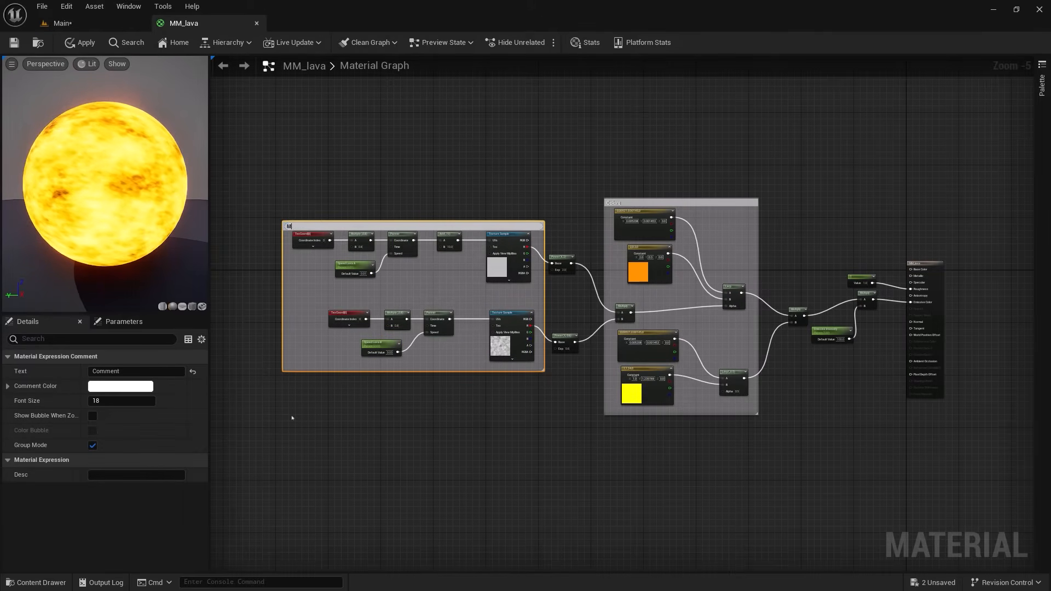
{"action": "type", "text": "o"}
{"action": "key", "text": "BackSpace"}
{"action": "key", "text": "BackSpace"}
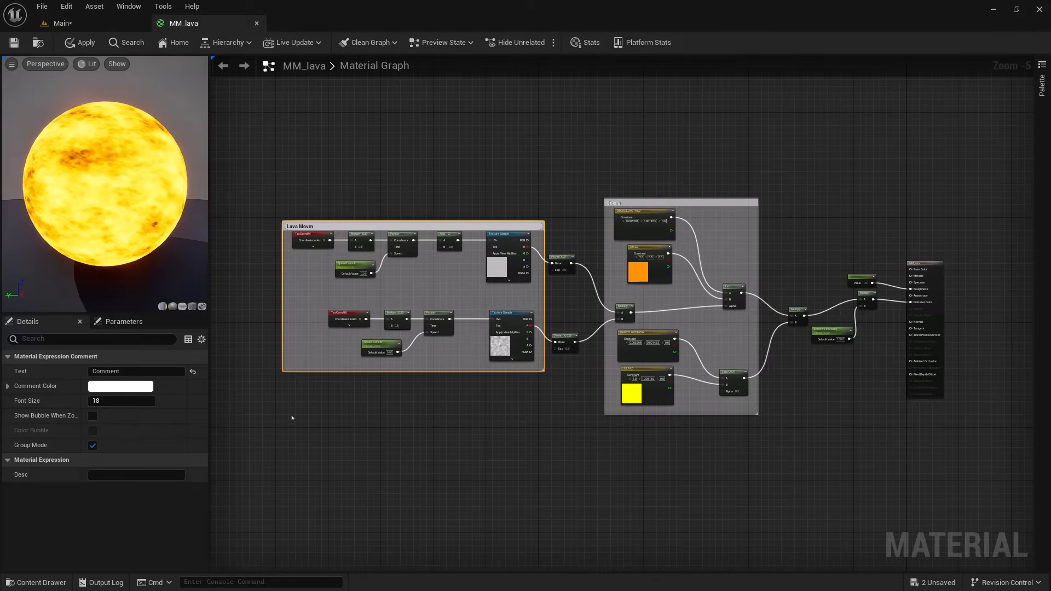
{"action": "key", "text": "Return"}
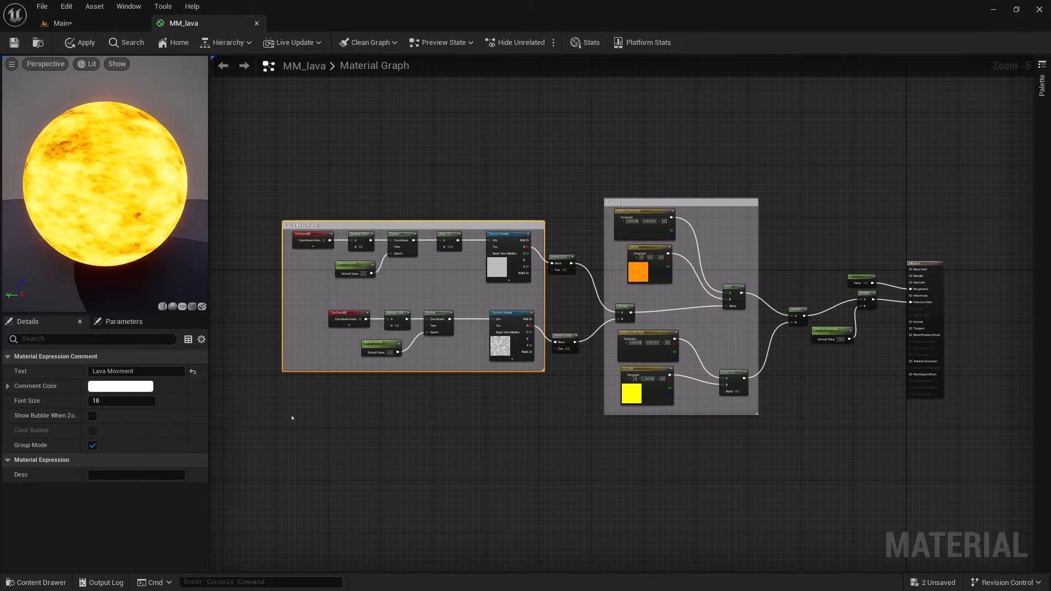
Step: Move the Lava Movment comment away from the Power nodes and extend its lower edge level with the Colors comment
{"action": "left_click_drag", "start_coordinate": [300, 232], "coordinate": [278, 216]}
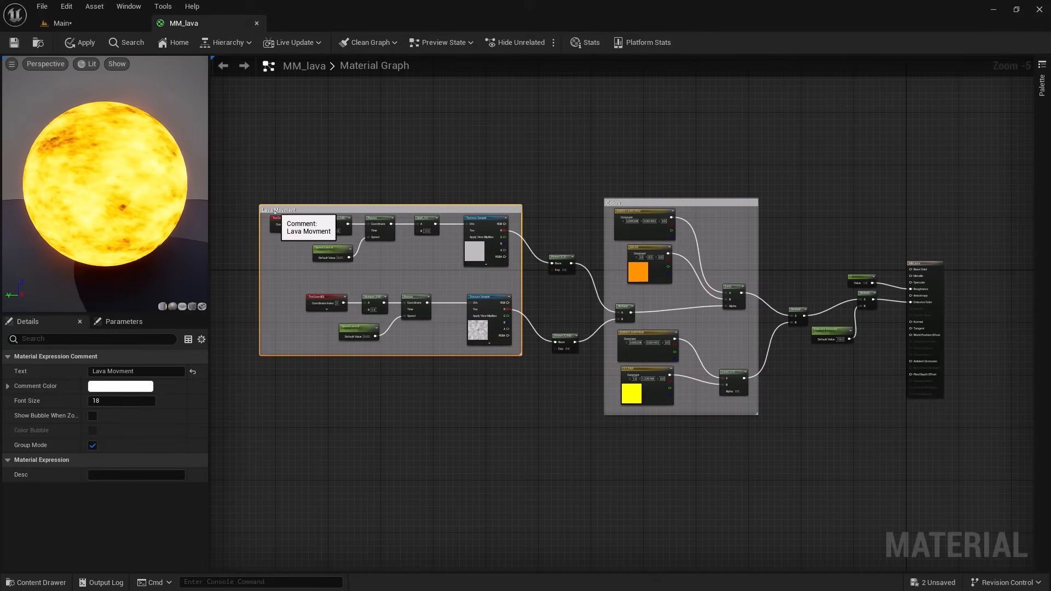
{"action": "left_click_drag", "start_coordinate": [519, 355], "coordinate": [519, 415]}
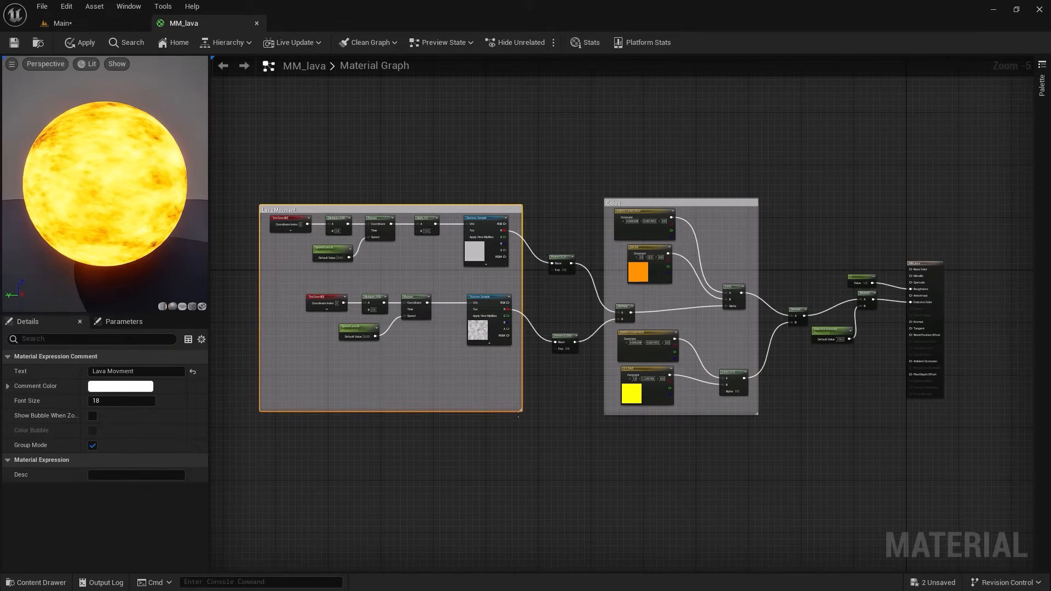
{"action": "double_click", "coordinate": [427, 212]}
{"action": "left_click", "coordinate": [291, 324]}
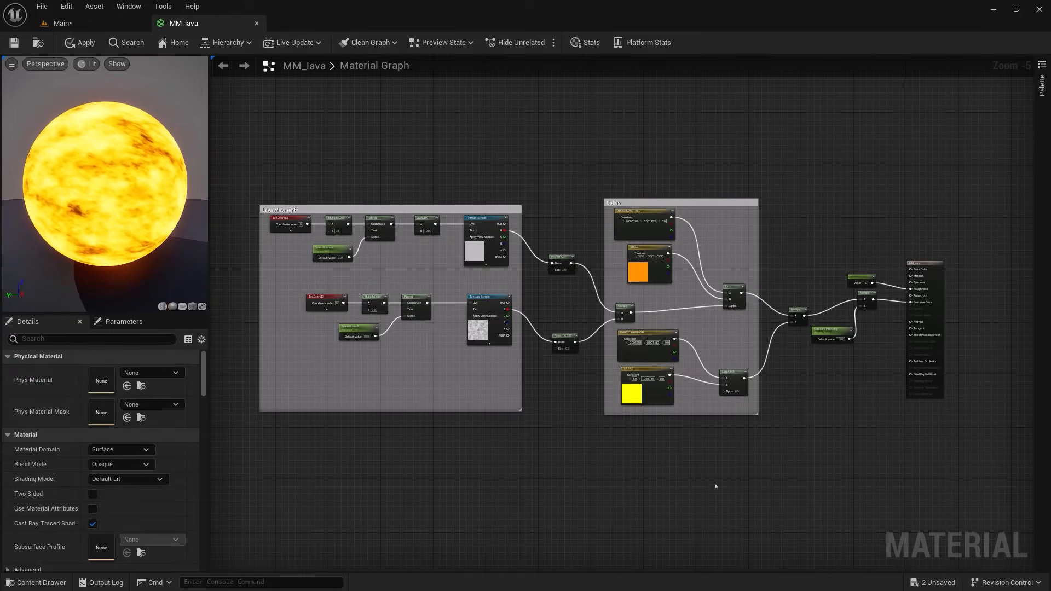
Step: Add a TextureSample node in the empty graph area below the Lava Movment comment
{"action": "right_click_drag", "start_coordinate": [715, 486], "coordinate": [556, 450]}
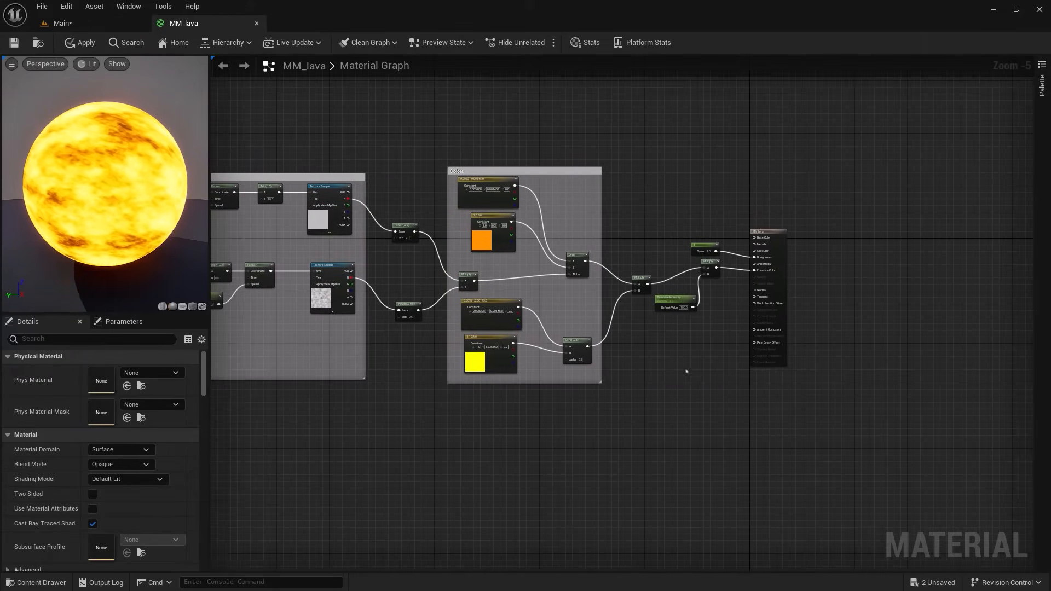
{"action": "right_click_drag", "start_coordinate": [687, 371], "coordinate": [562, 398]}
{"action": "scroll", "coordinate": [557, 313], "scroll_direction": "up", "scroll_amount": 2}
{"action": "scroll", "coordinate": [531, 376], "scroll_direction": "down", "scroll_amount": 1}
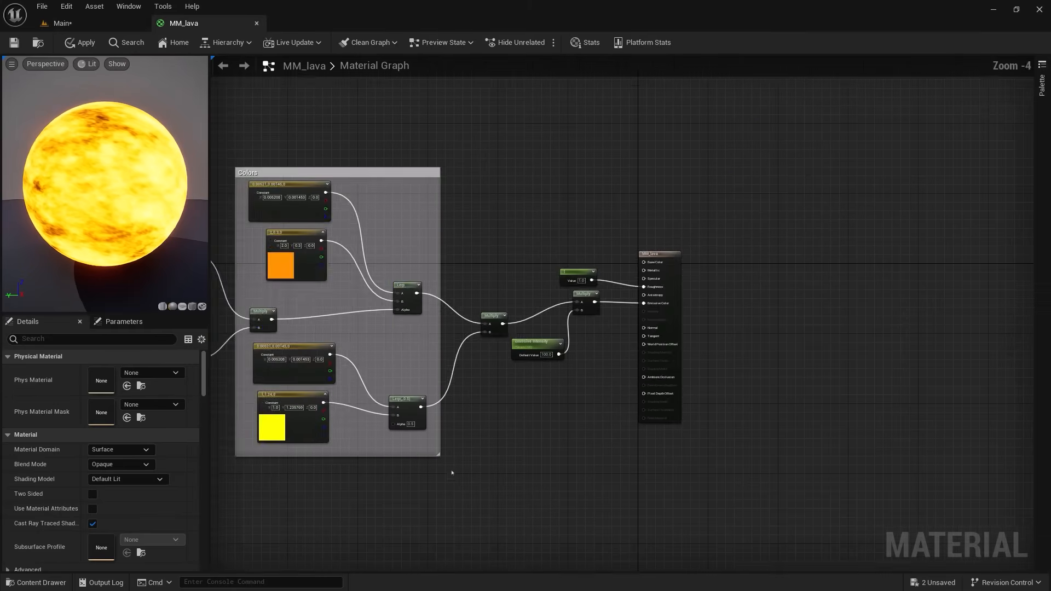
{"action": "right_click_drag", "start_coordinate": [453, 473], "coordinate": [936, 364]}
{"action": "scroll", "coordinate": [344, 366], "scroll_direction": "up", "scroll_amount": 2}
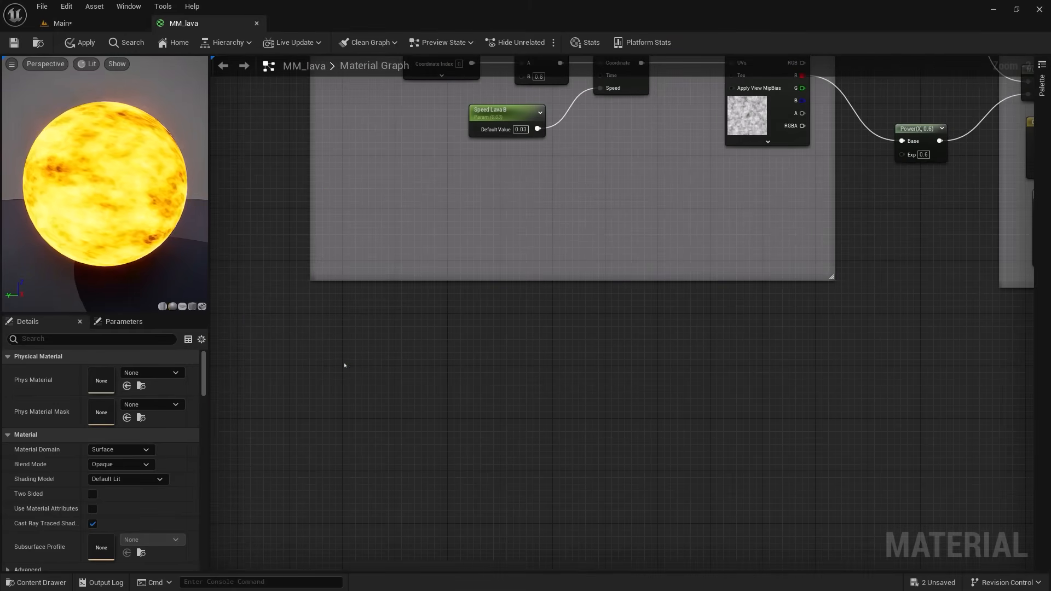
{"action": "right_click", "coordinate": [345, 365]}
{"action": "type", "text": "texture"}
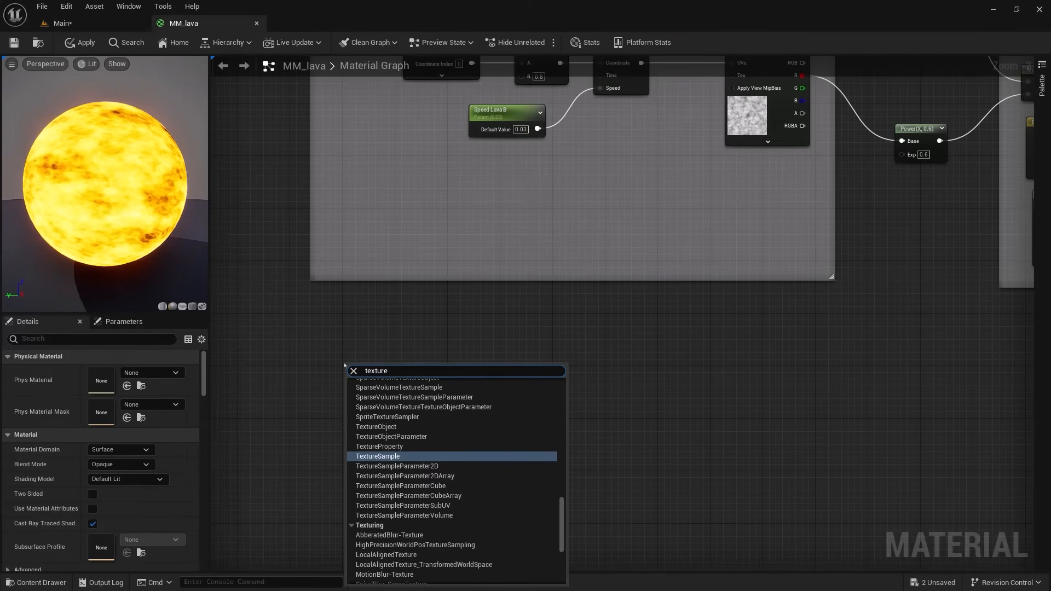
{"action": "type", "text": "sam"}
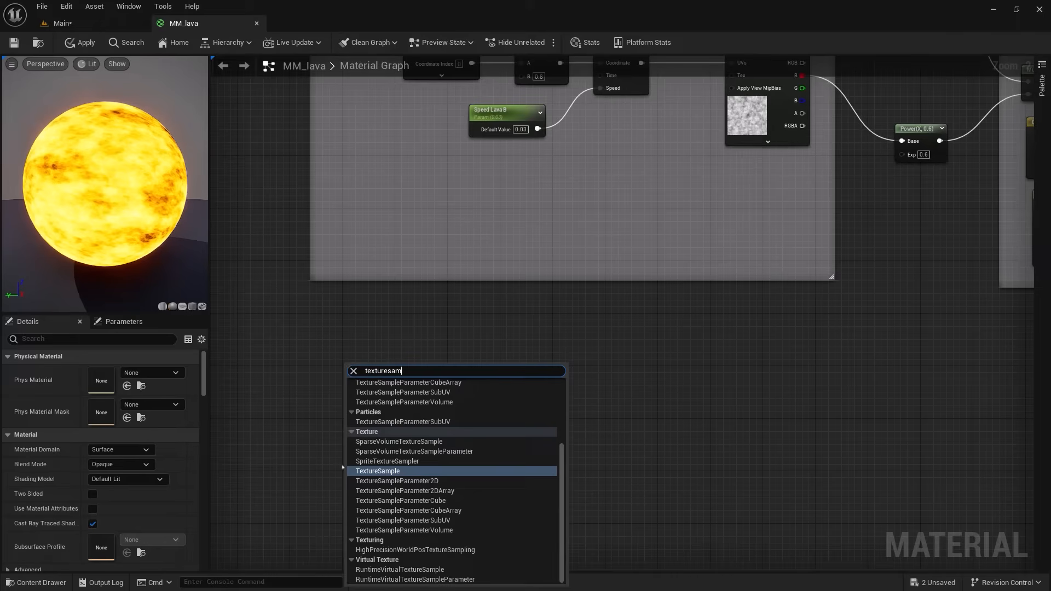
{"action": "left_click", "coordinate": [381, 471]}
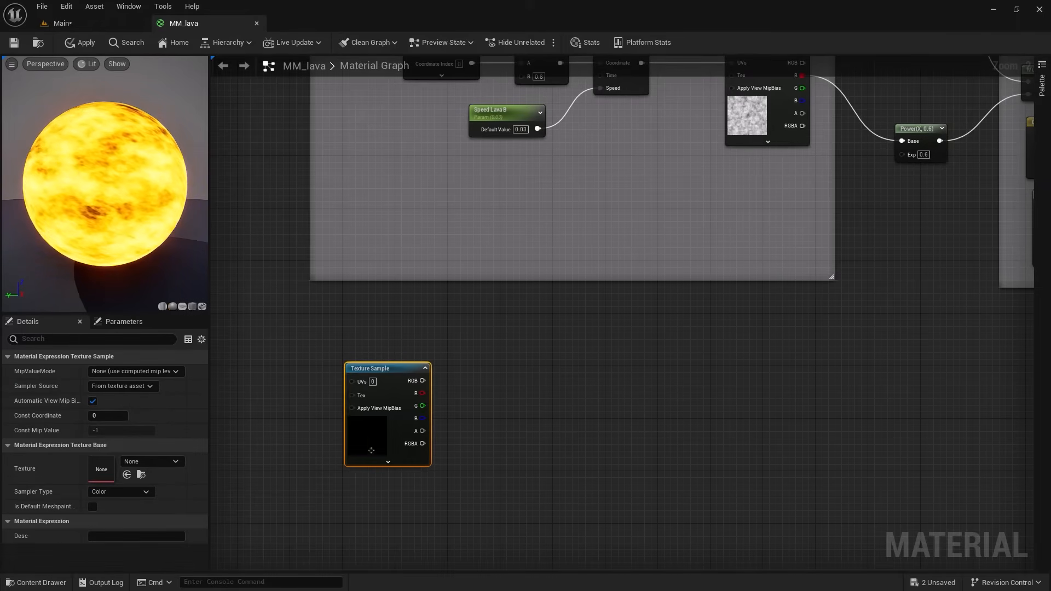
Step: Assign the T_Water_M texture to the new Texture Sample node
{"action": "left_click", "coordinate": [150, 463]}
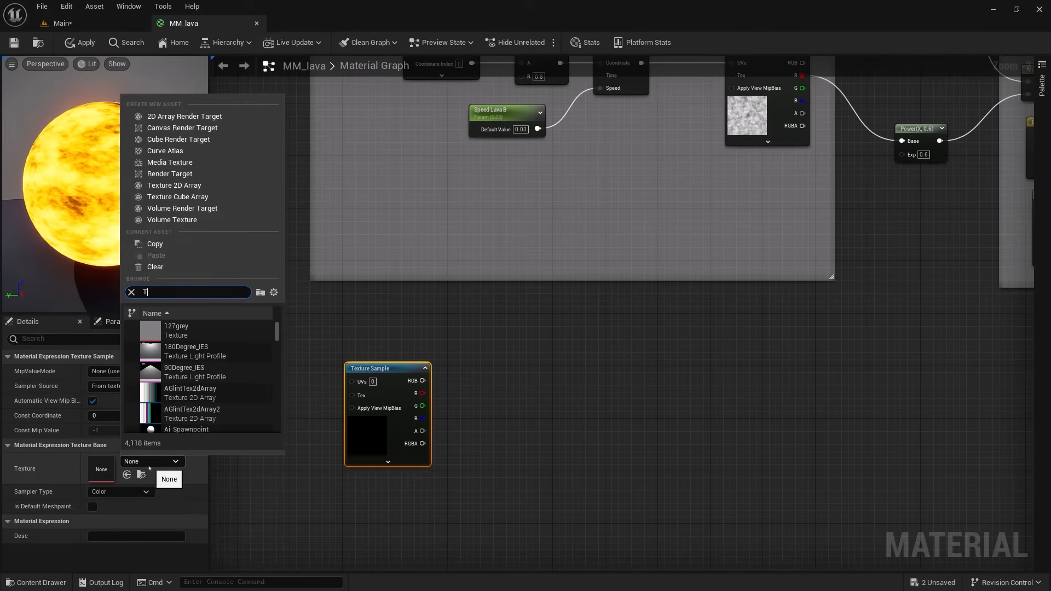
{"action": "type", "text": "T_water"}
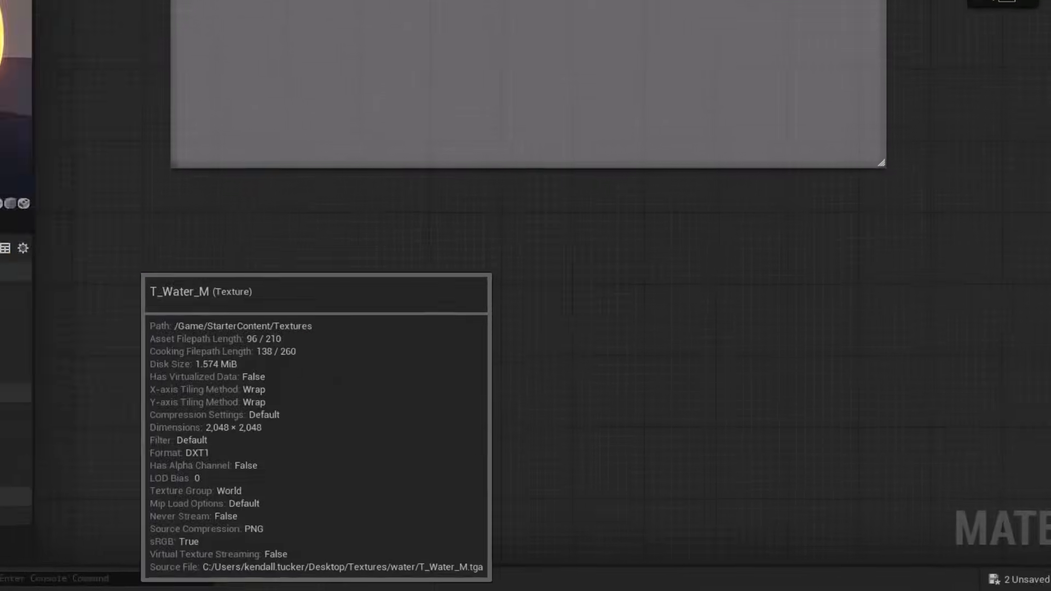
{"action": "left_click", "coordinate": [180, 351]}
{"action": "left_click", "coordinate": [491, 417]}
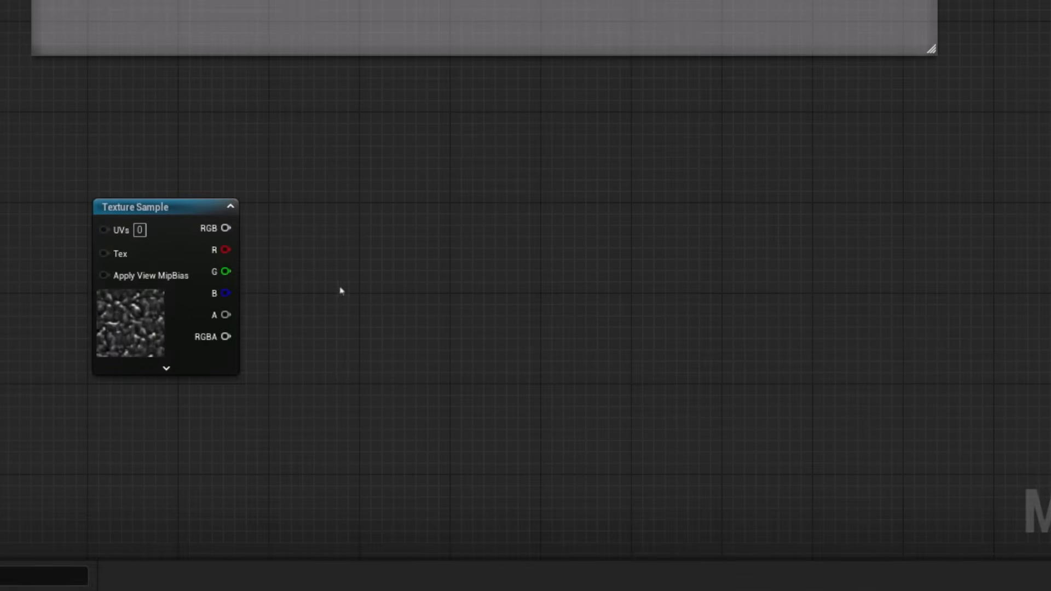
Step: Add a MaterialFunctionCall node and place it beside the water Texture Sample
{"action": "right_click", "coordinate": [326, 340]}
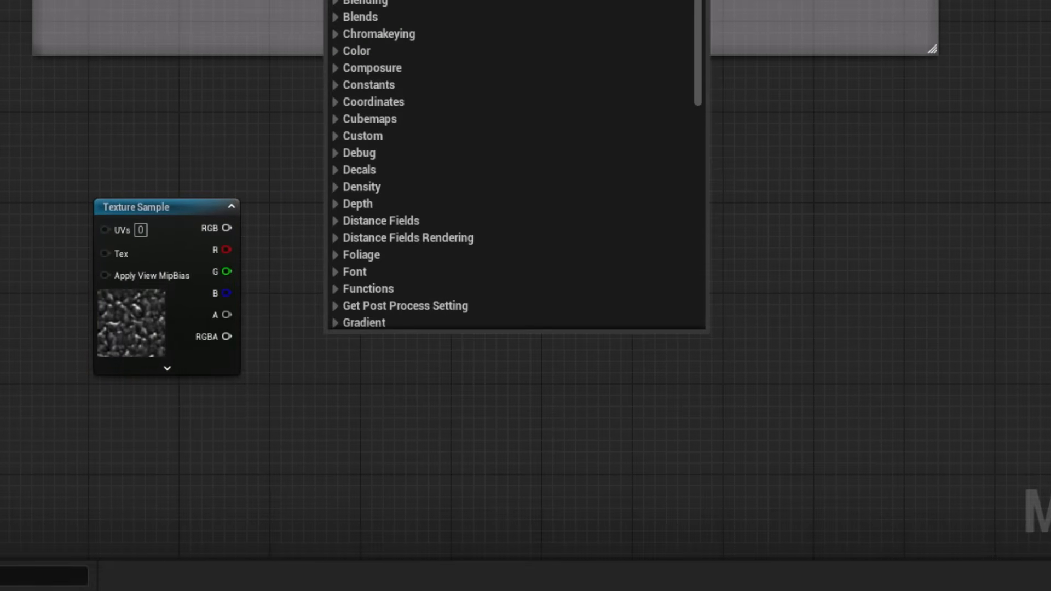
{"action": "type", "text": "Fun"}
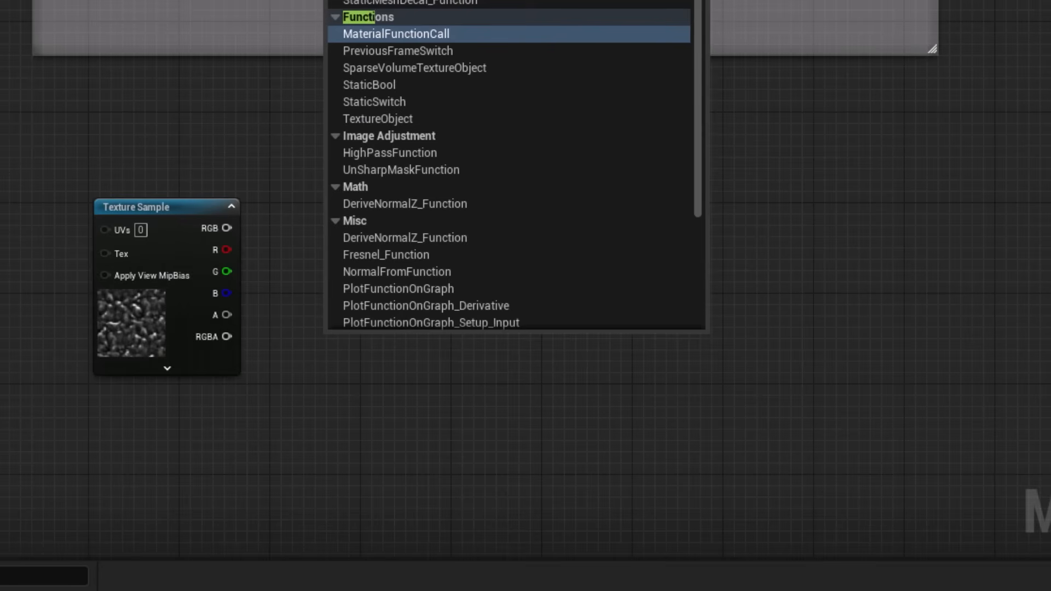
{"action": "key", "text": "Down"}
{"action": "key", "text": "Up"}
{"action": "key", "text": "Return"}
{"action": "left_click_drag", "start_coordinate": [340, 341], "coordinate": [357, 242]}
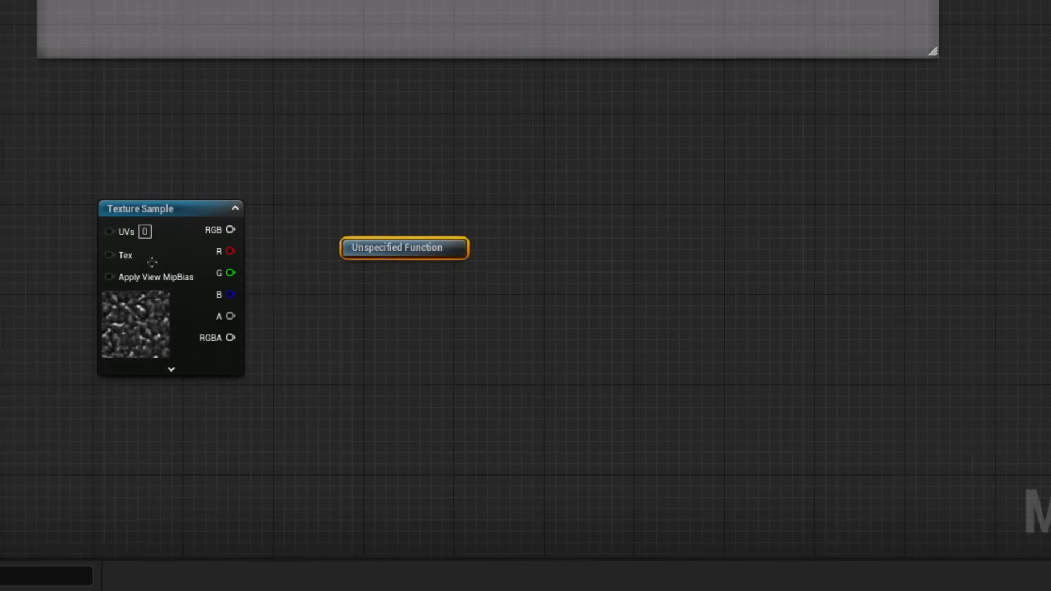
Step: Assign the Motion_4WayChaos material function to the unspecified function node and move the node closer to the Texture Sample
{"action": "left_click", "coordinate": [26, 300]}
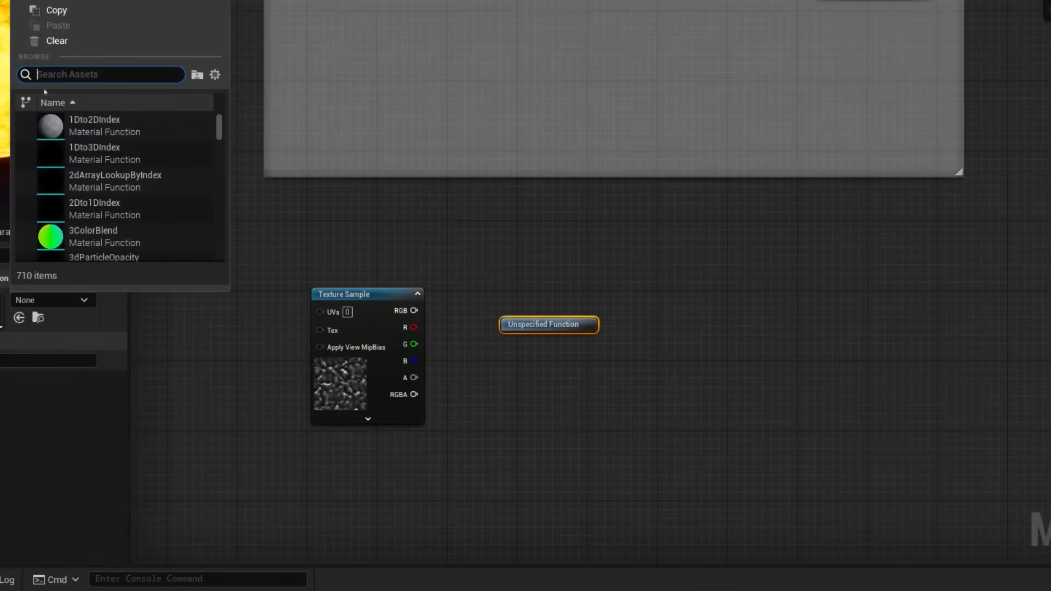
{"action": "type", "text": "4way"}
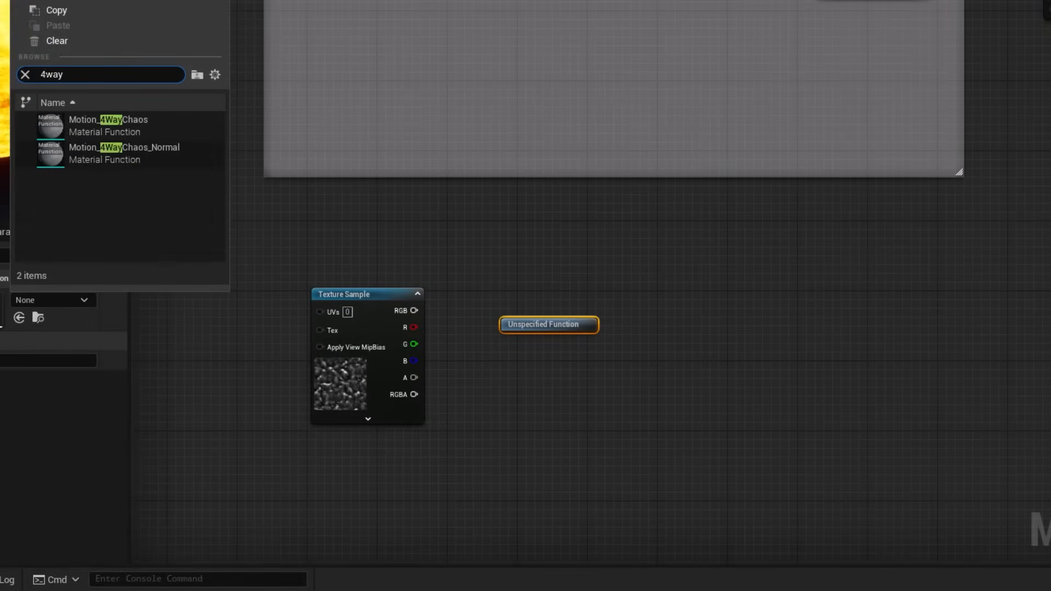
{"action": "mouse_move", "coordinate": [80, 133]}
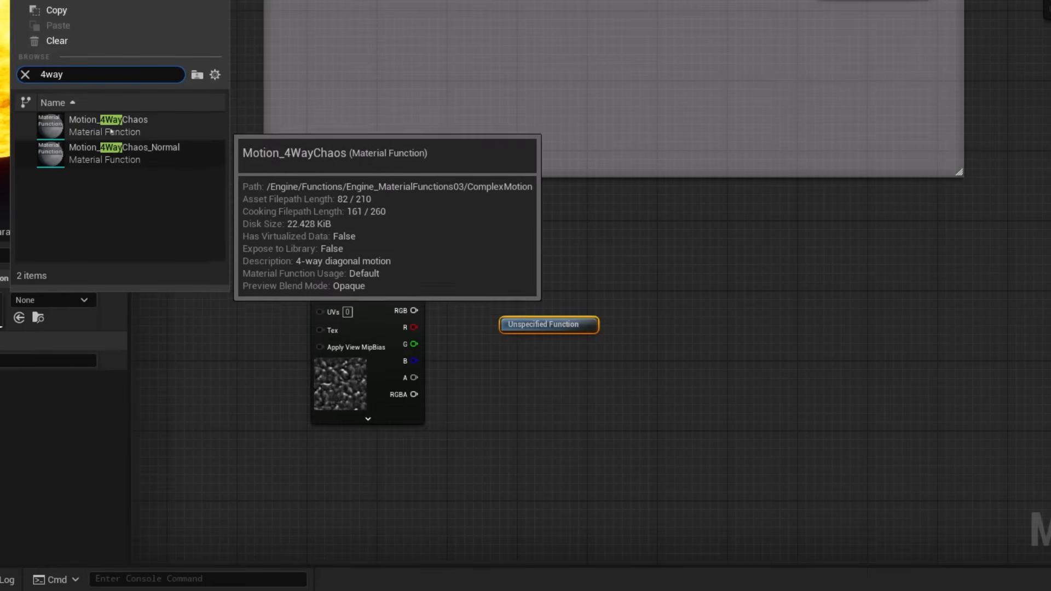
{"action": "left_click", "coordinate": [79, 133]}
{"action": "left_click_drag", "start_coordinate": [531, 328], "coordinate": [486, 303]}
{"action": "scroll", "coordinate": [472, 298], "scroll_direction": "up", "scroll_amount": 2}
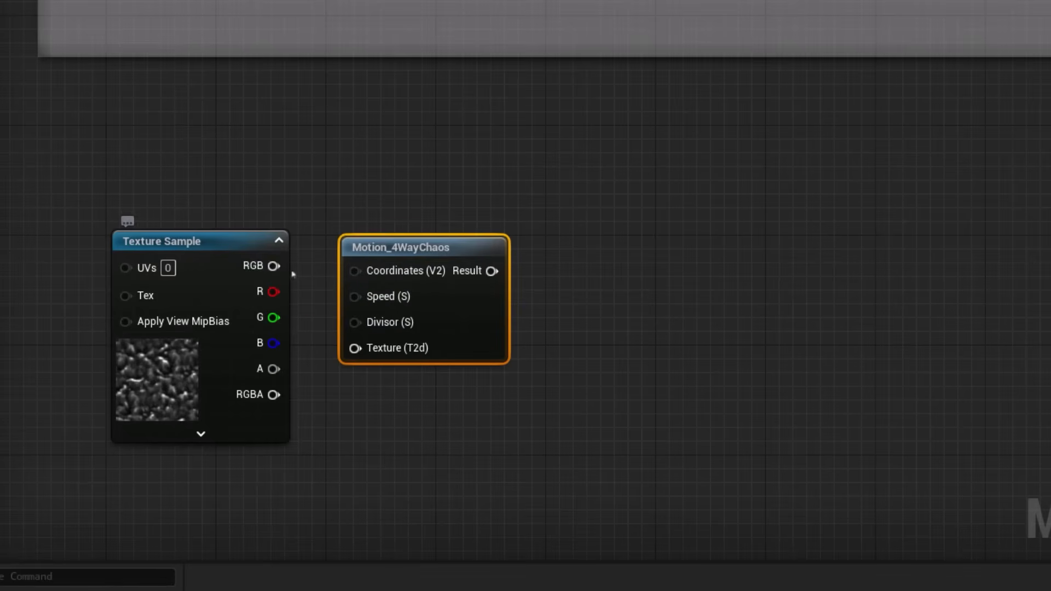
Step: Convert the water Texture Sample to a Texture Object and connect it to the Texture (T2d) input of Motion_4WayChaos
{"action": "left_click_drag", "start_coordinate": [274, 265], "coordinate": [301, 295]}
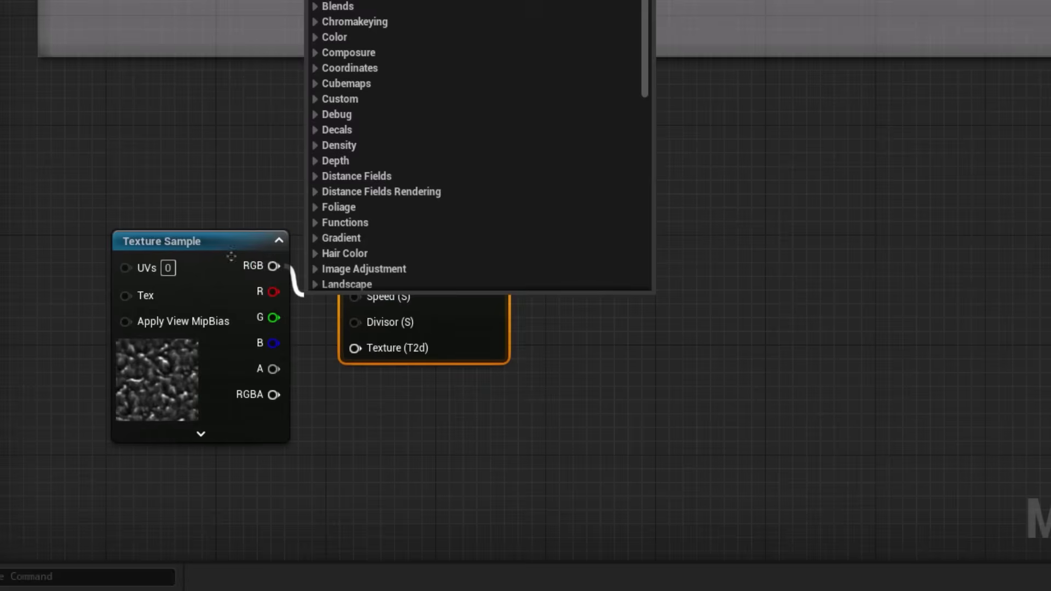
{"action": "left_click", "coordinate": [199, 246]}
{"action": "left_click", "coordinate": [195, 239]}
{"action": "right_click", "coordinate": [195, 241]}
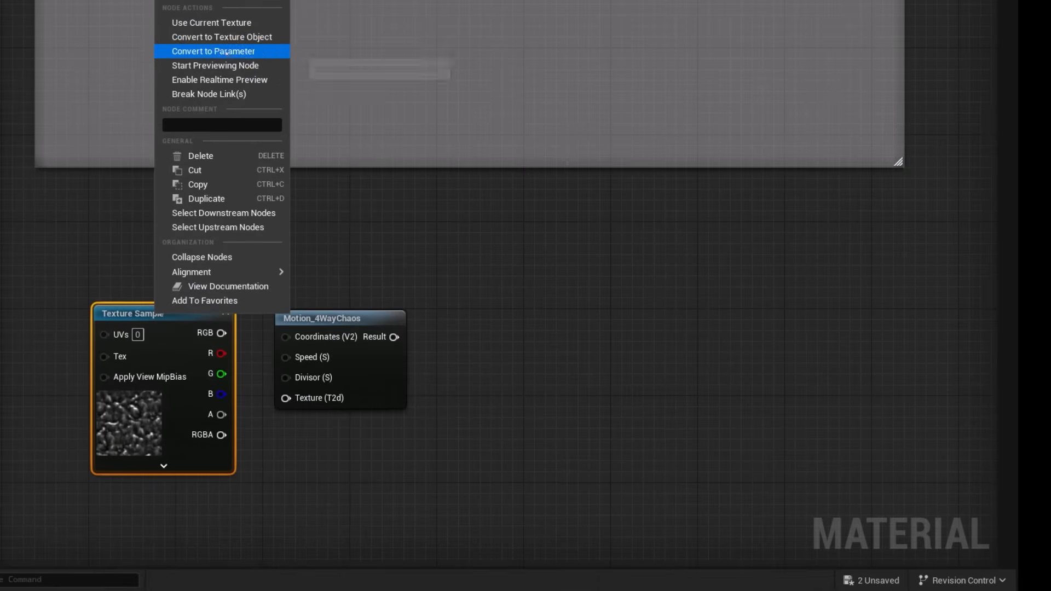
{"action": "left_click", "coordinate": [218, 37]}
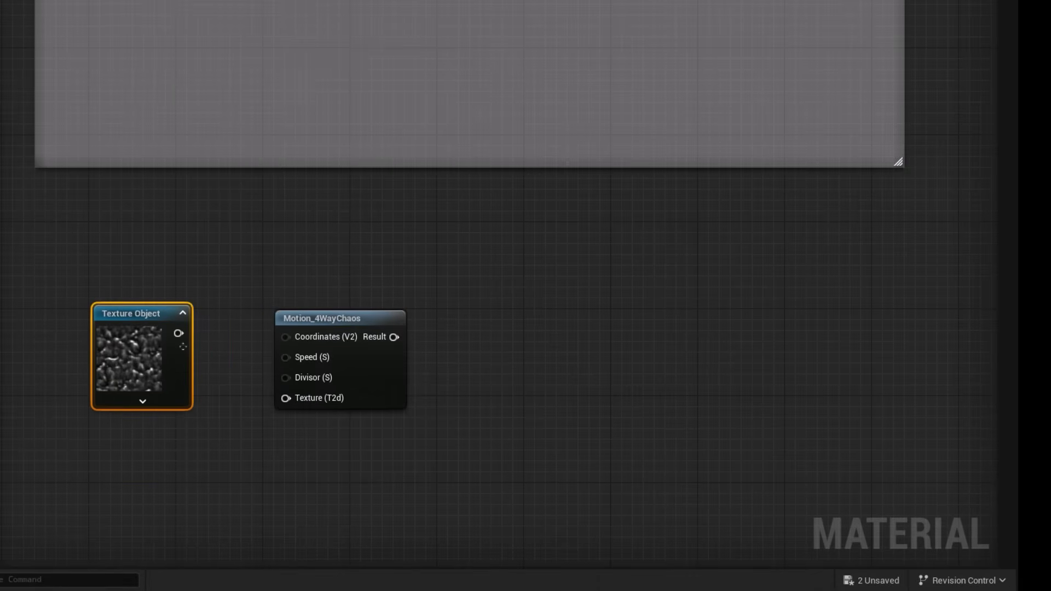
{"action": "left_click_drag", "start_coordinate": [179, 333], "coordinate": [285, 398]}
{"action": "right_click_drag", "start_coordinate": [328, 457], "coordinate": [293, 418]}
{"action": "left_click", "coordinate": [294, 359]}
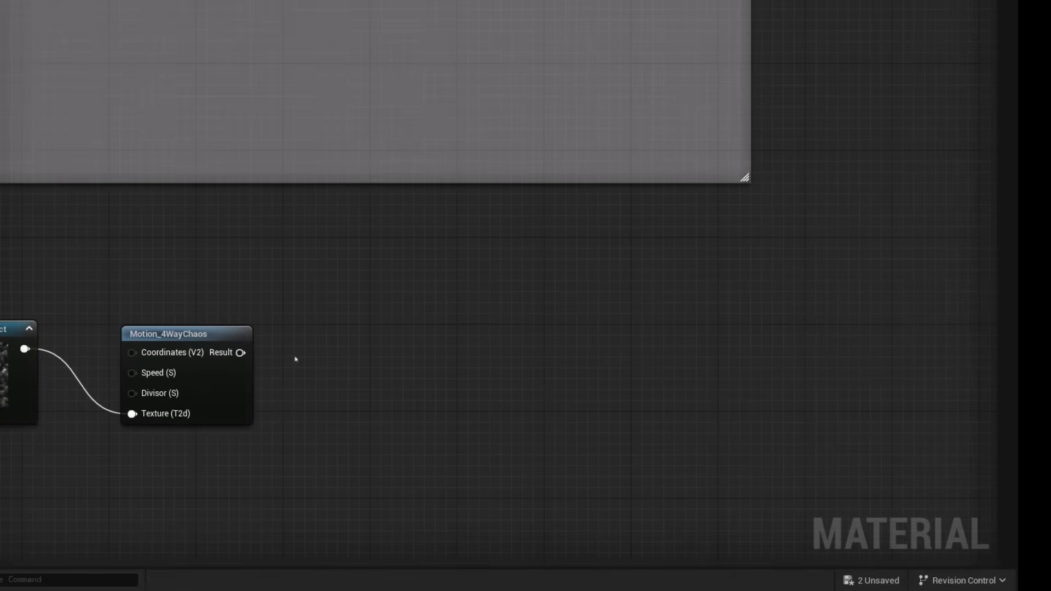
Step: Add a ComponentMask limited to the R channel and connect the Motion_4WayChaos Result to its input
{"action": "right_click", "coordinate": [295, 360]}
{"action": "type", "text": "mask"}
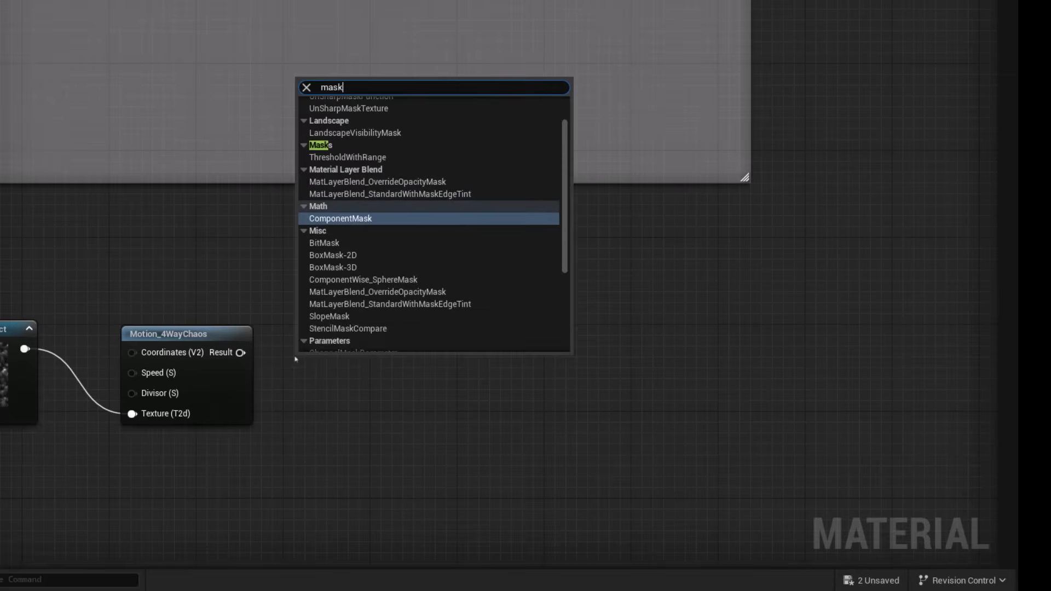
{"action": "key", "text": "Return"}
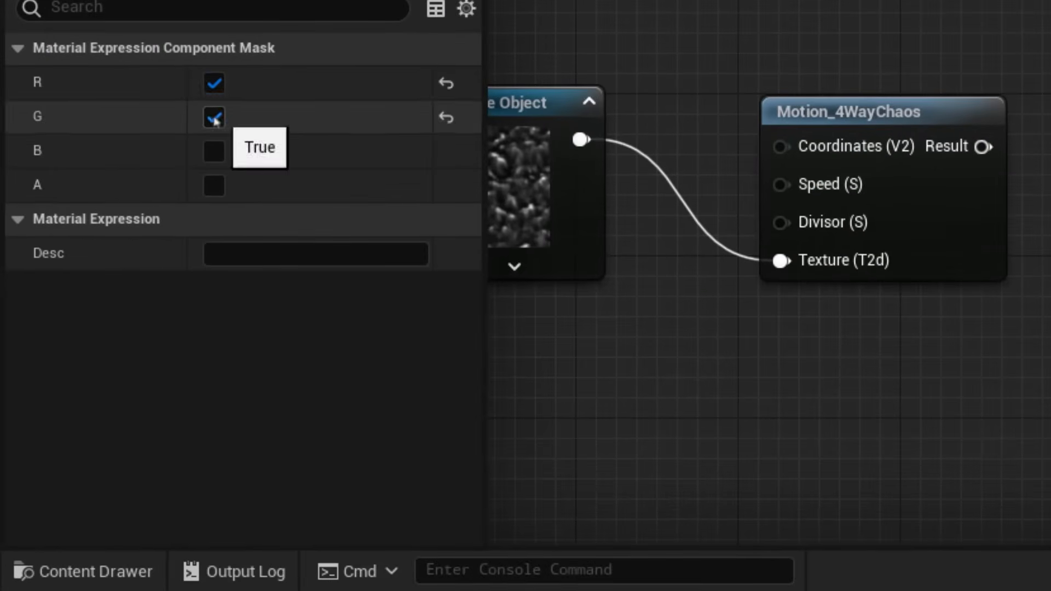
{"action": "left_click", "coordinate": [69, 200]}
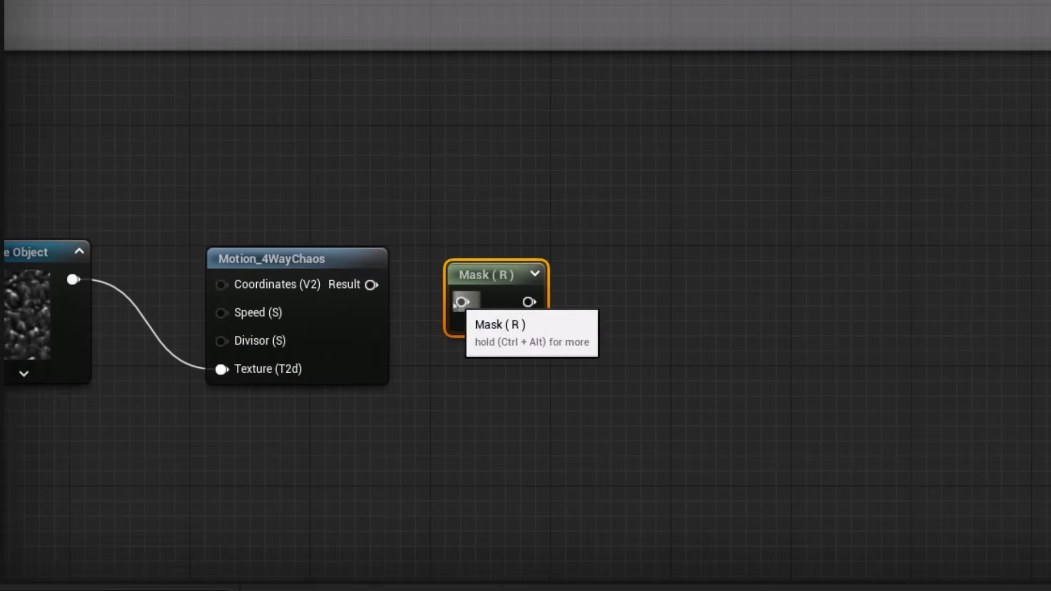
{"action": "left_click_drag", "start_coordinate": [457, 302], "coordinate": [372, 284]}
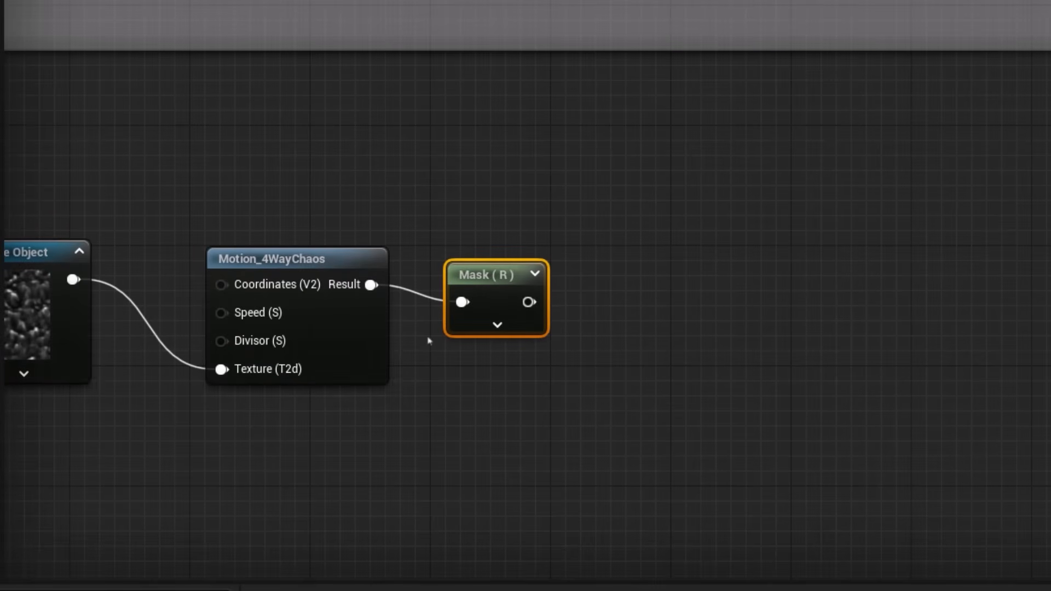
Step: Add an AppendVector node after the R mask and connect the mask's output to its B input
{"action": "left_click", "coordinate": [685, 361]}
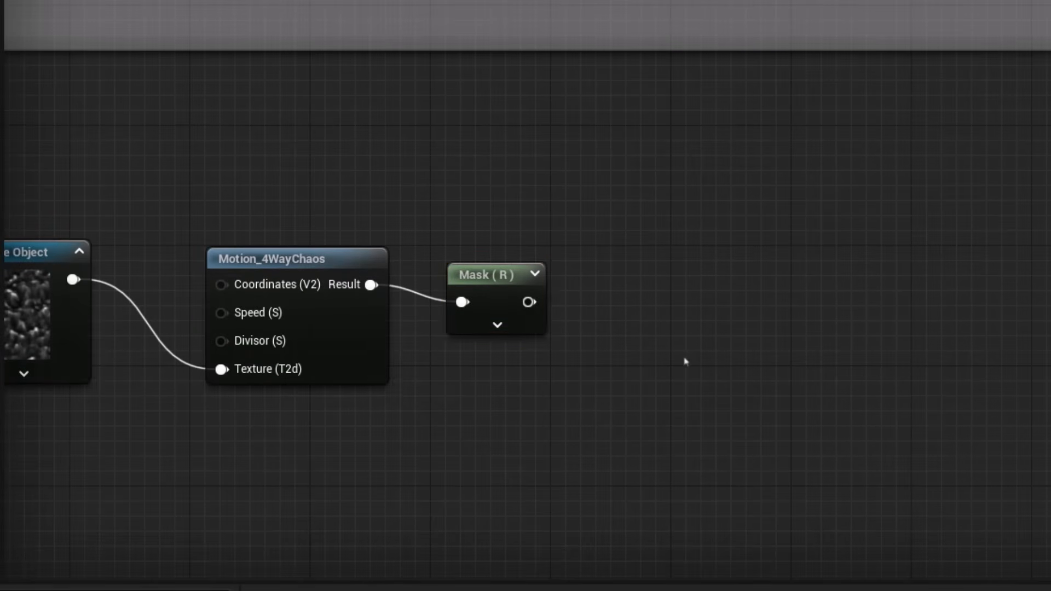
{"action": "right_click", "coordinate": [685, 361]}
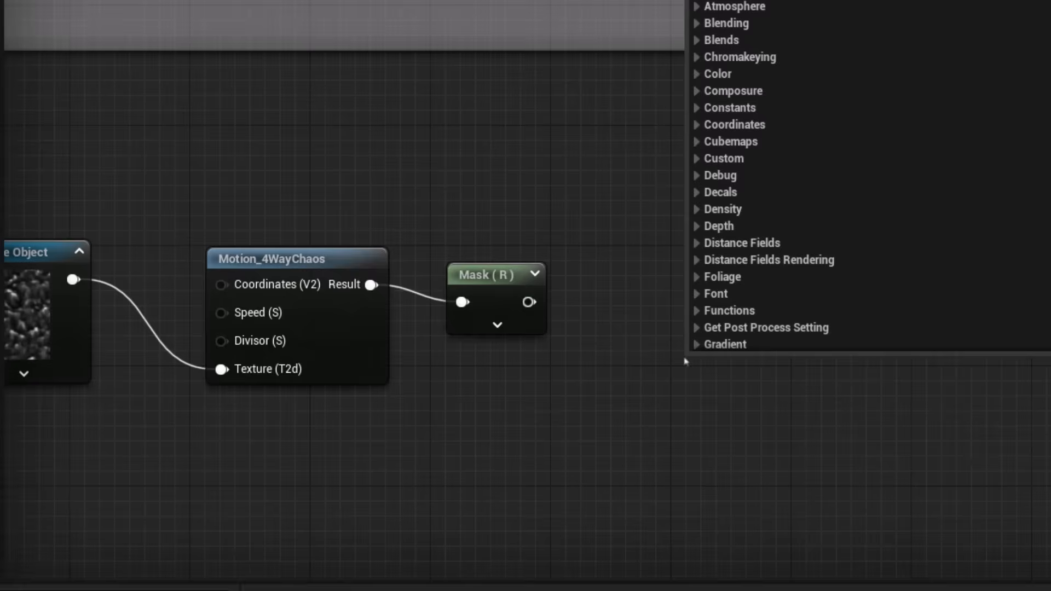
{"action": "type", "text": "append"}
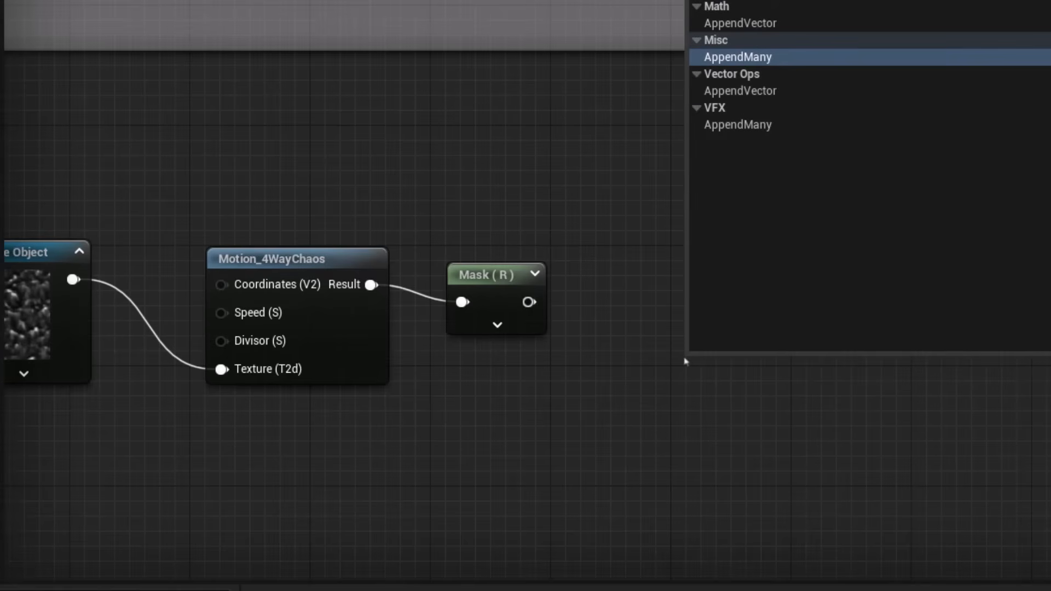
{"action": "key", "text": "Down"}
{"action": "key", "text": "Up"}
{"action": "key", "text": "Up"}
{"action": "key", "text": "Return"}
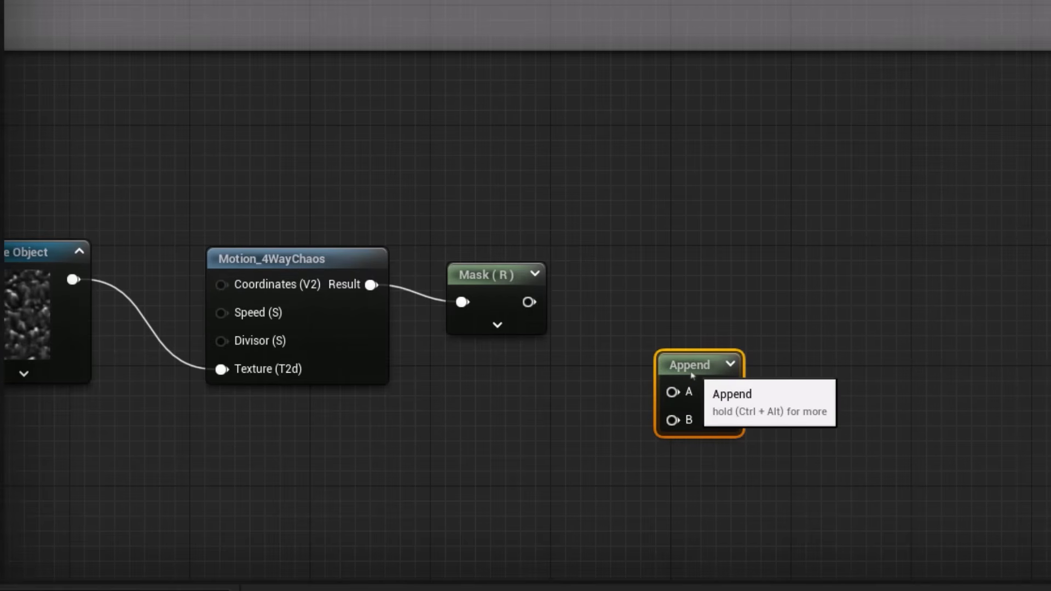
{"action": "left_click_drag", "start_coordinate": [672, 420], "coordinate": [529, 302]}
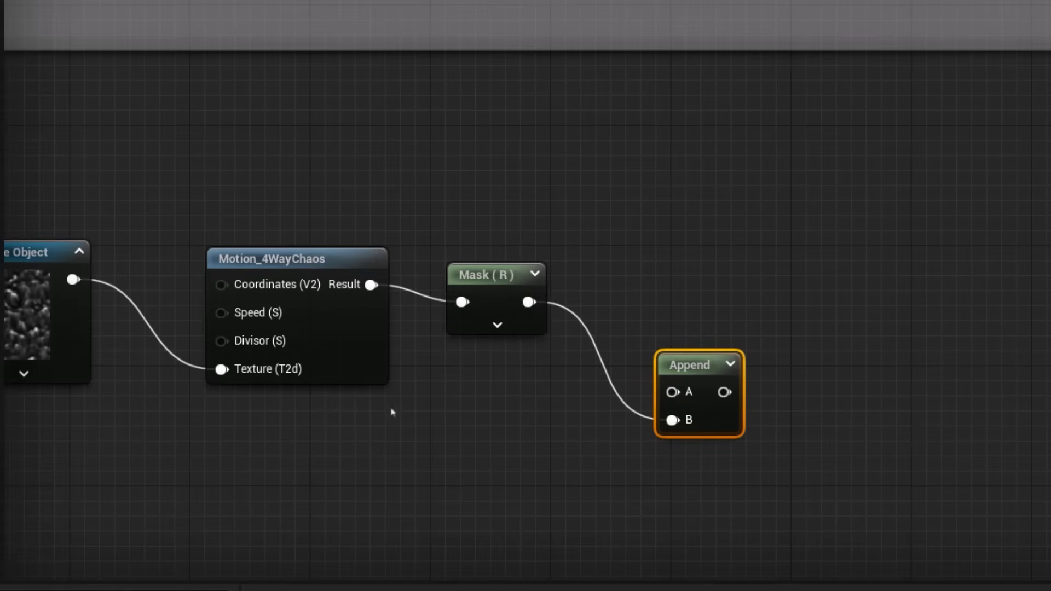
Step: Add a two-component vector constant below Motion_4WayChaos and connect its combined output to Append's A input
{"action": "left_click", "coordinate": [334, 440]}
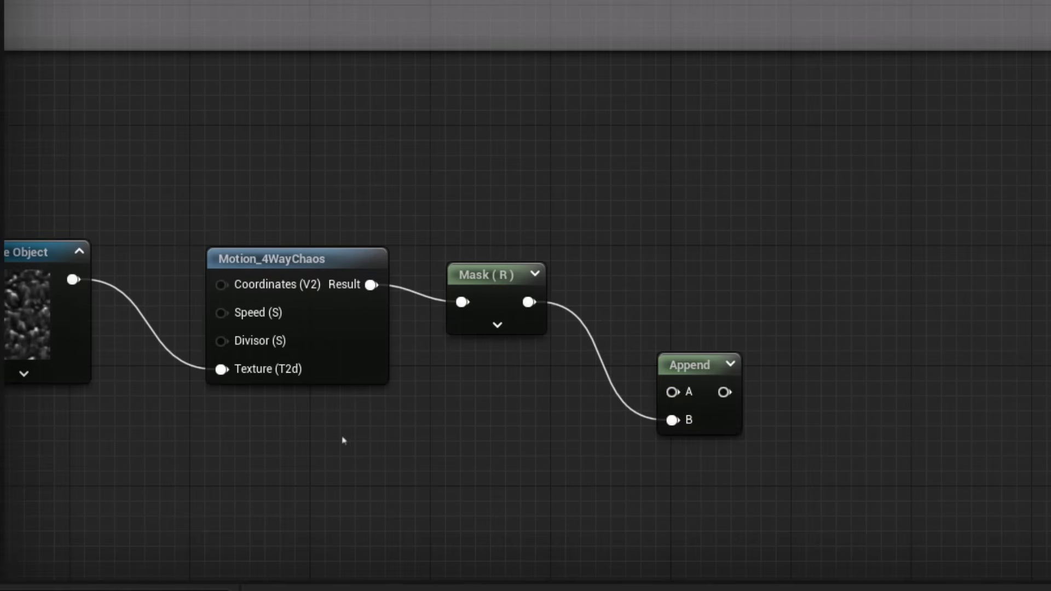
{"action": "key", "text": "2"}
{"action": "left_click", "coordinate": [365, 442]}
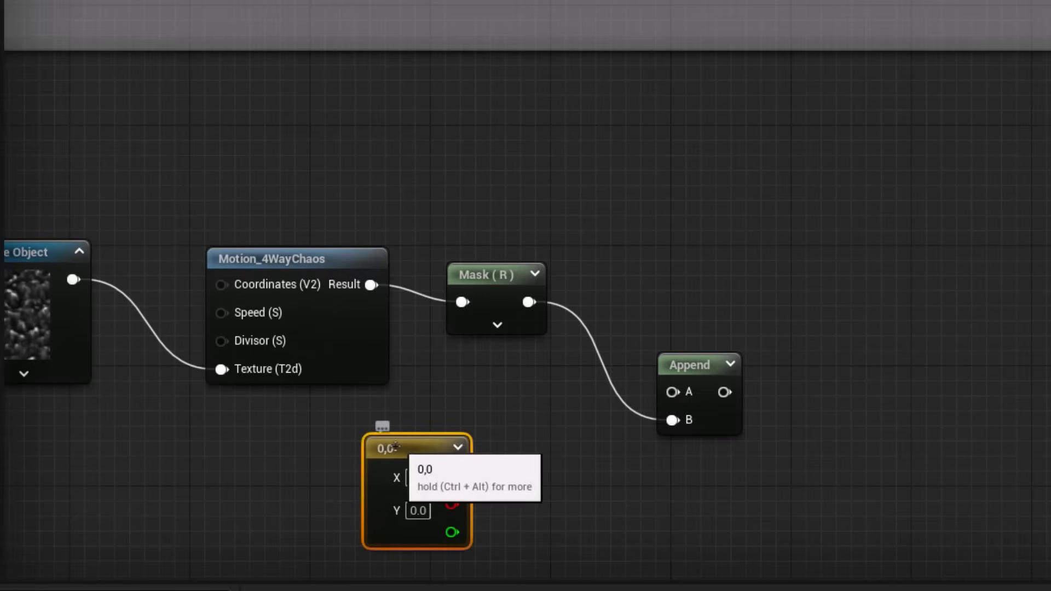
{"action": "left_click_drag", "start_coordinate": [398, 450], "coordinate": [324, 426]}
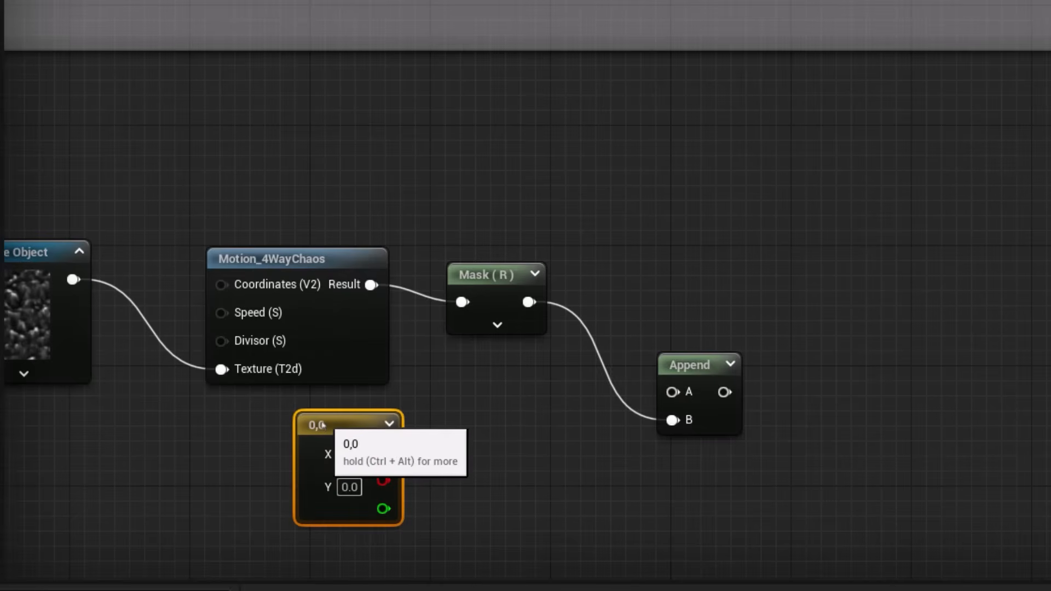
{"action": "left_click_drag", "start_coordinate": [386, 452], "coordinate": [673, 392]}
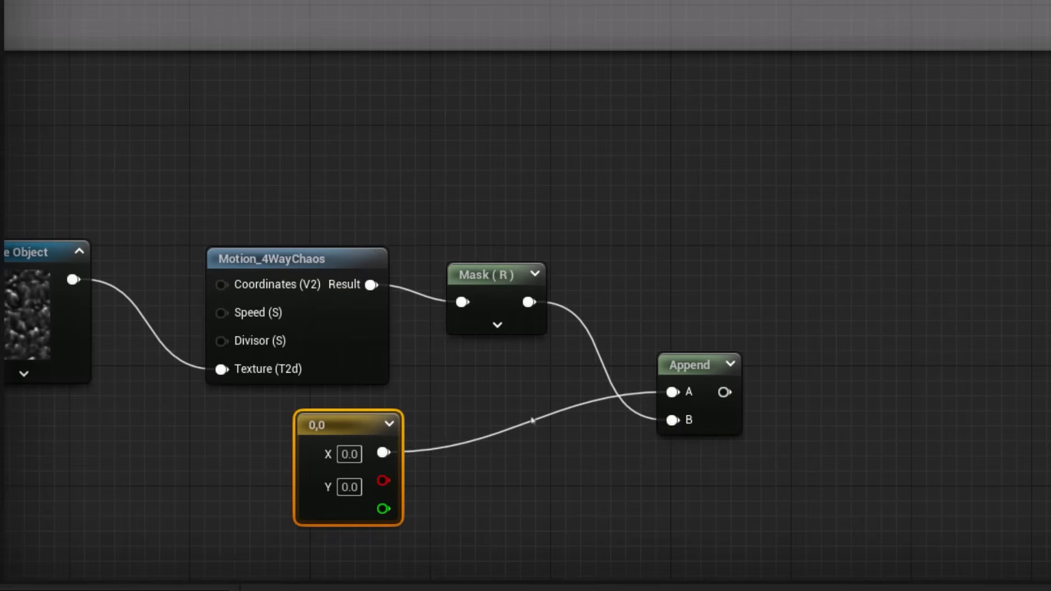
Step: Rearrange the nodes feeding Append so the two-component constant sits above the R mask and their wires do not cross
{"action": "left_click_drag", "start_coordinate": [348, 438], "coordinate": [469, 377]}
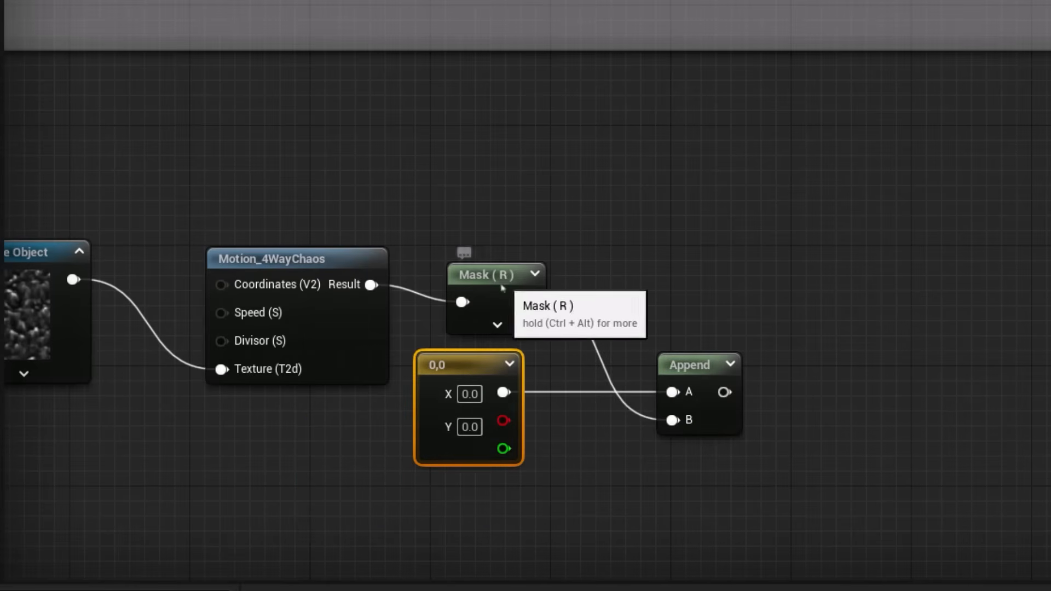
{"action": "left_click_drag", "start_coordinate": [500, 276], "coordinate": [483, 469]}
{"action": "left_click_drag", "start_coordinate": [469, 371], "coordinate": [499, 262]}
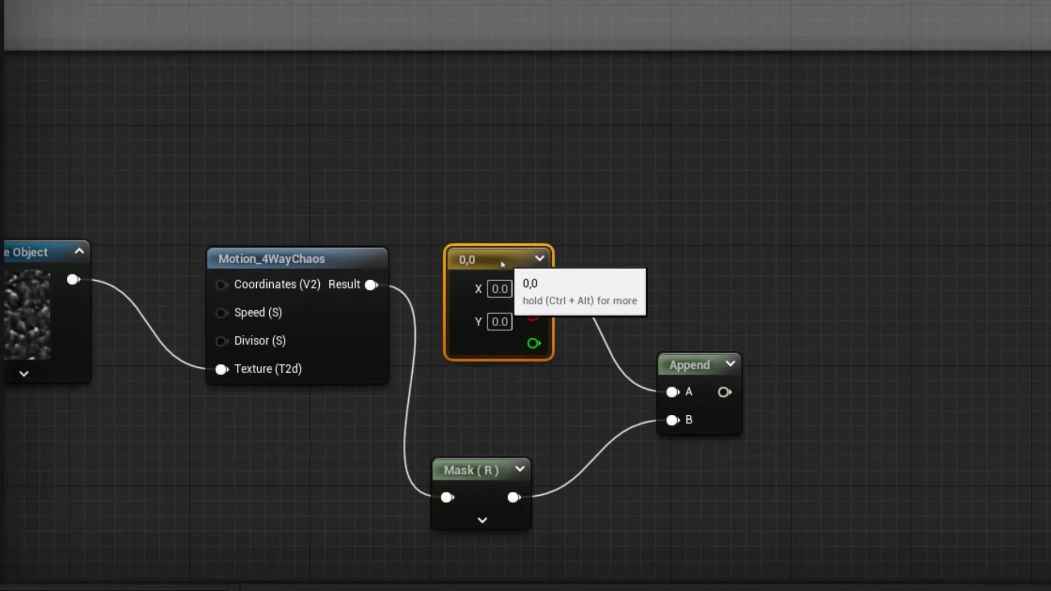
Step: Move the R mask directly beneath the two-component constant and add a Multiply after Append, connecting Append's output to its A input
{"action": "left_click_drag", "start_coordinate": [483, 469], "coordinate": [497, 395]}
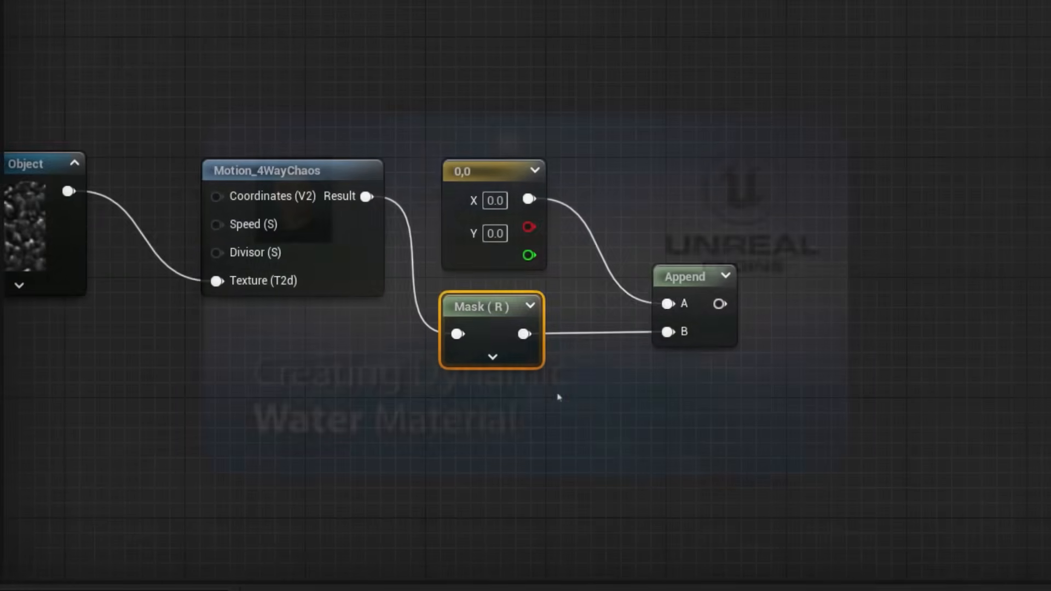
{"action": "right_click_drag", "start_coordinate": [582, 420], "coordinate": [434, 407]}
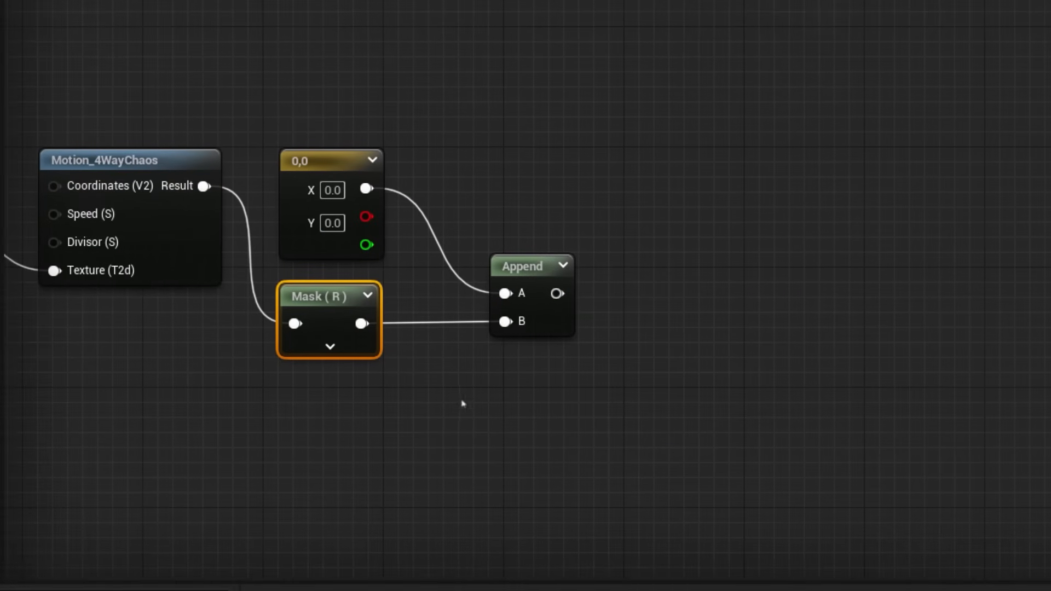
{"action": "left_click", "coordinate": [732, 310]}
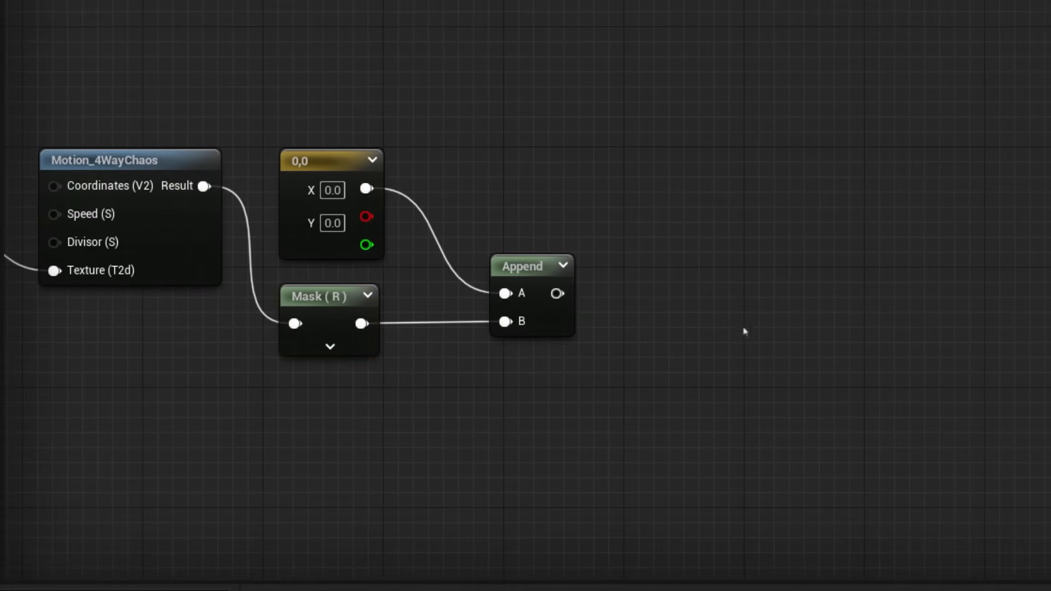
{"action": "left_click", "coordinate": [744, 331]}
{"action": "left_click_drag", "start_coordinate": [761, 365], "coordinate": [557, 293]}
{"action": "left_click_drag", "start_coordinate": [782, 336], "coordinate": [687, 282]}
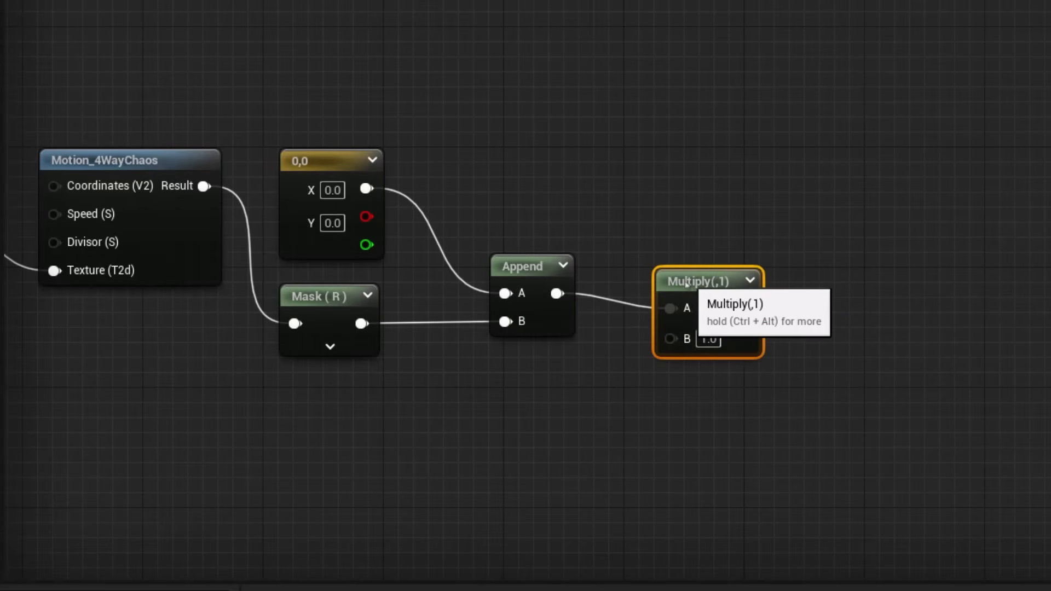
Step: Promote the Multiply's B input to a parameter named Displacement Strengh with default value 12, placed below Append
{"action": "right_click", "coordinate": [688, 349]}
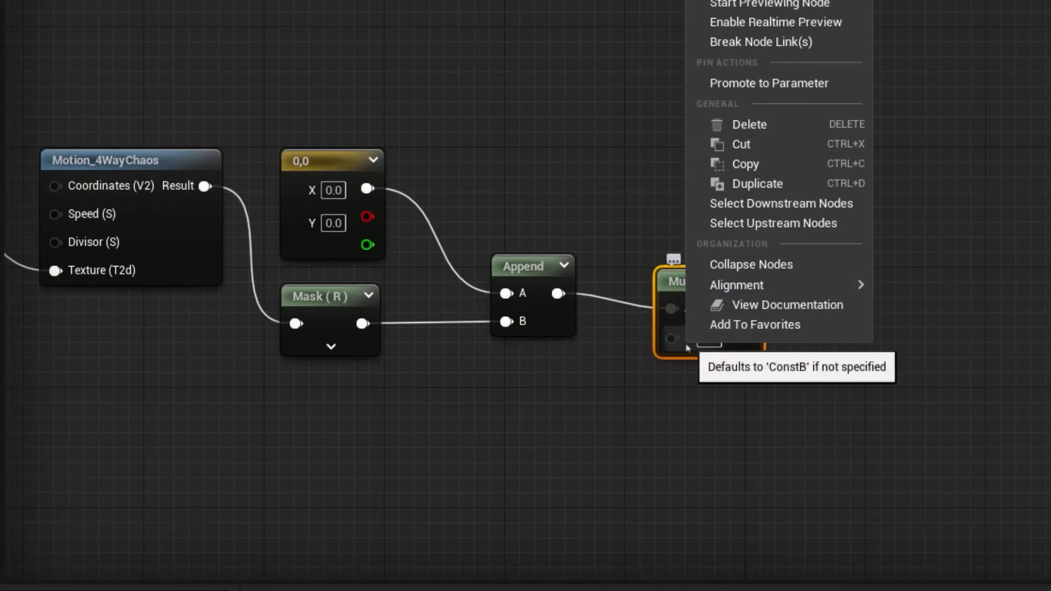
{"action": "left_click", "coordinate": [751, 84]}
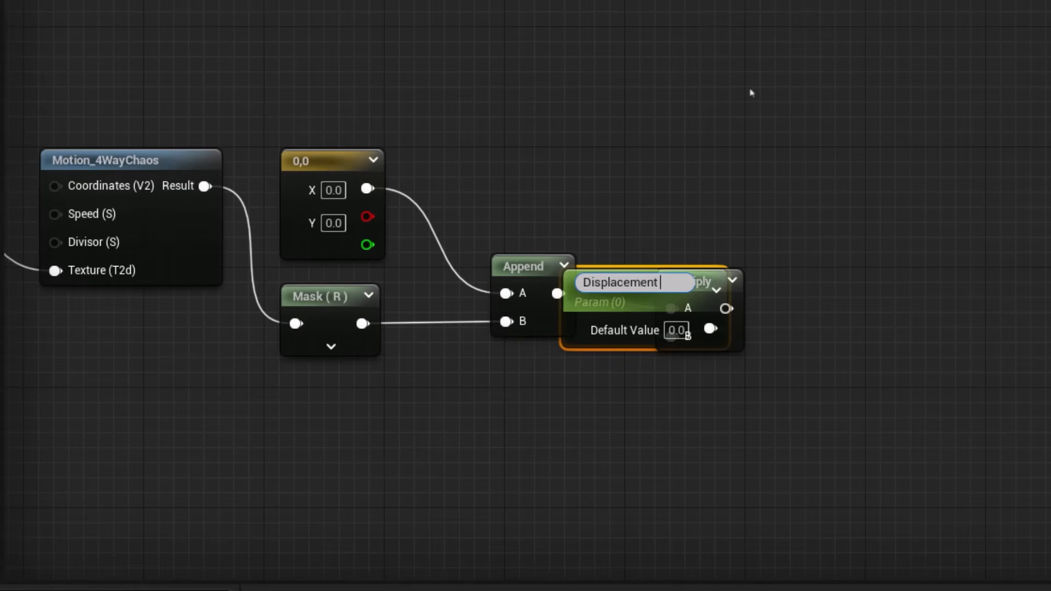
{"action": "type", "text": "Displacement Strengh"}
{"action": "key", "text": "Return"}
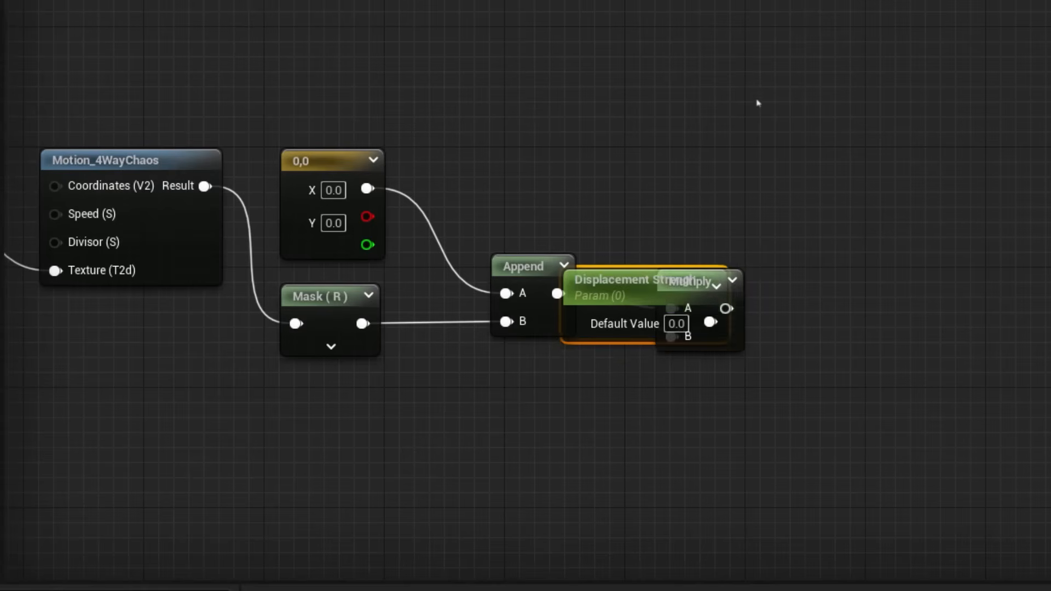
{"action": "left_click_drag", "start_coordinate": [654, 307], "coordinate": [477, 424]}
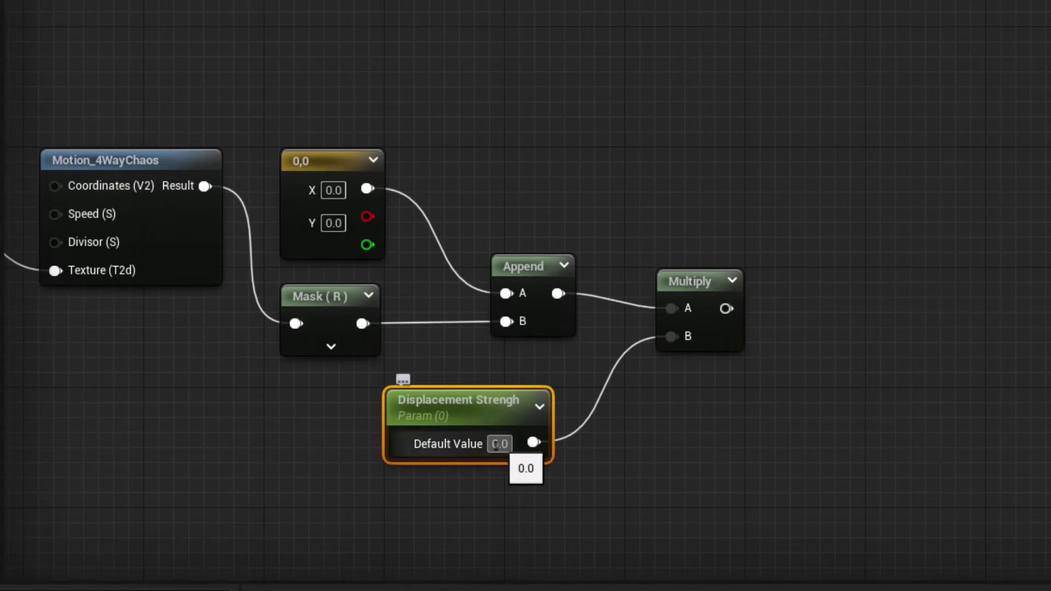
{"action": "left_click", "coordinate": [496, 444]}
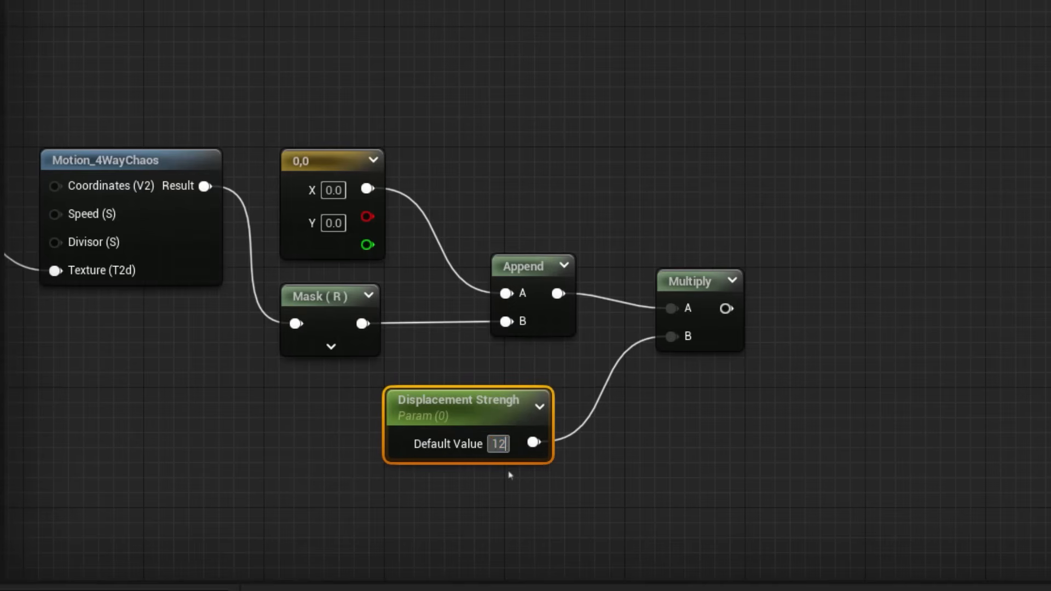
{"action": "key", "text": "Return"}
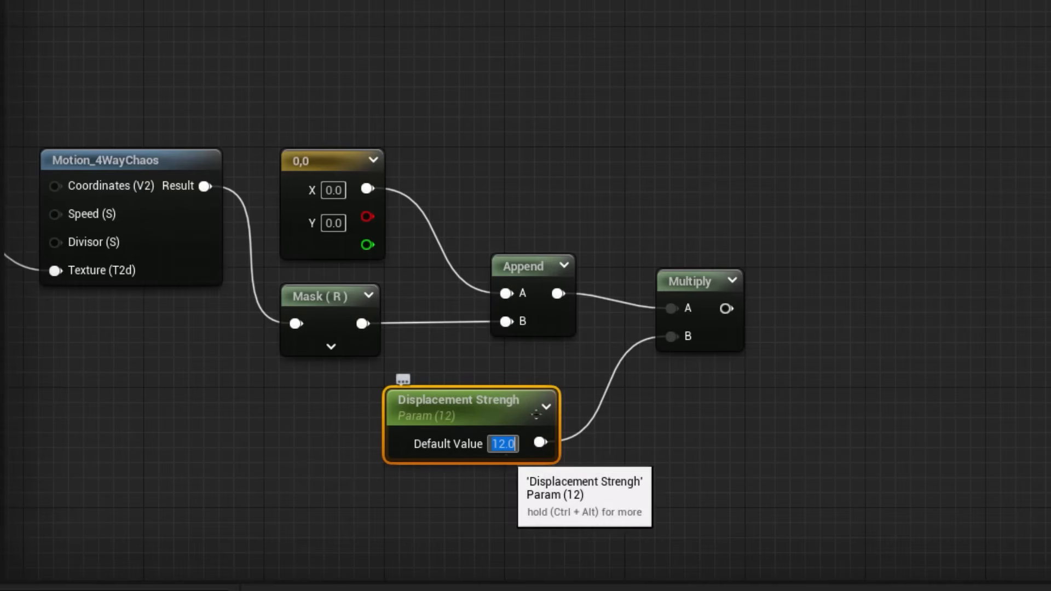
{"action": "left_click_drag", "start_coordinate": [536, 414], "coordinate": [506, 399]}
Step: Add a VertexNormalWS node below the Multiply
{"action": "right_click_drag", "start_coordinate": [814, 425], "coordinate": [611, 314]}
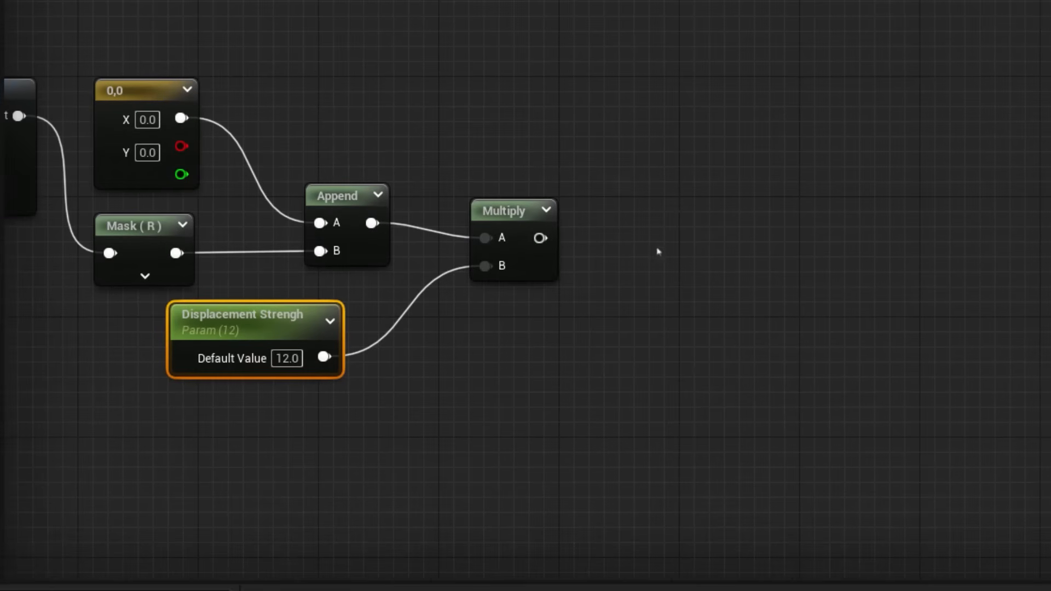
{"action": "left_click", "coordinate": [428, 529]}
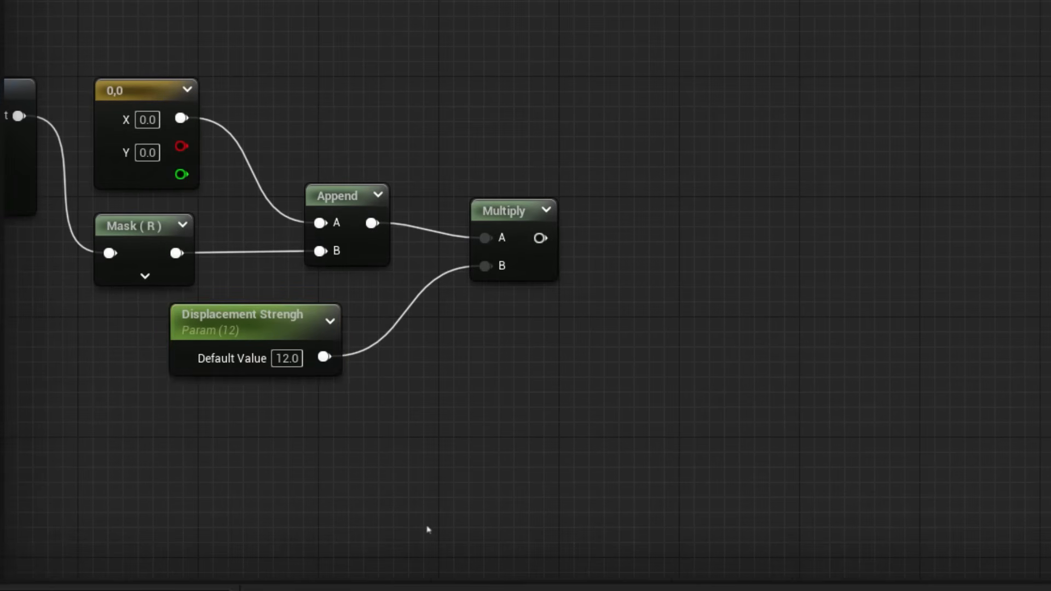
{"action": "right_click", "coordinate": [428, 529]}
{"action": "type", "text": "verte"}
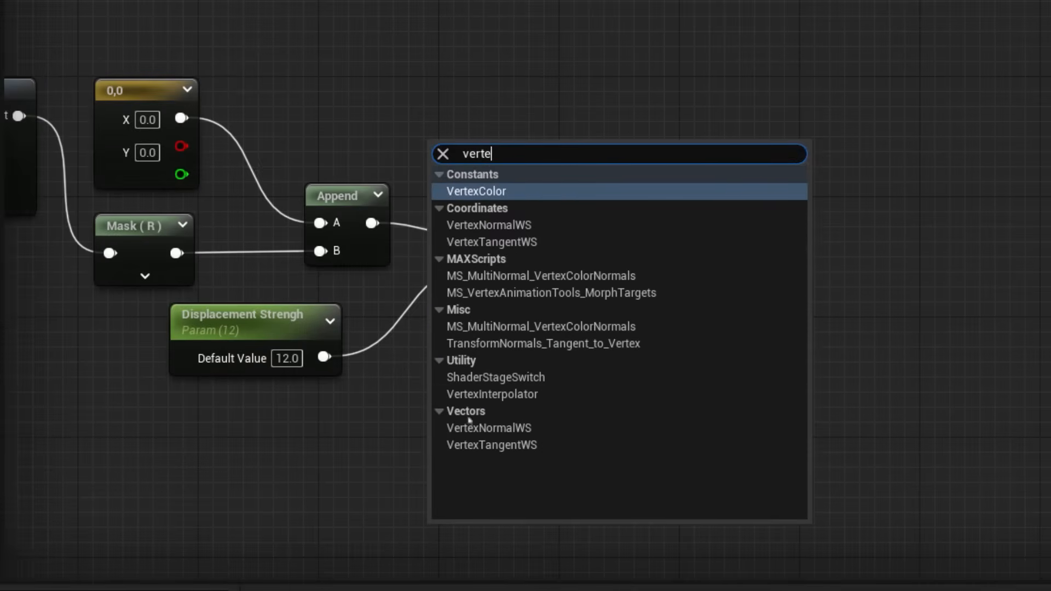
{"action": "left_click", "coordinate": [485, 225]}
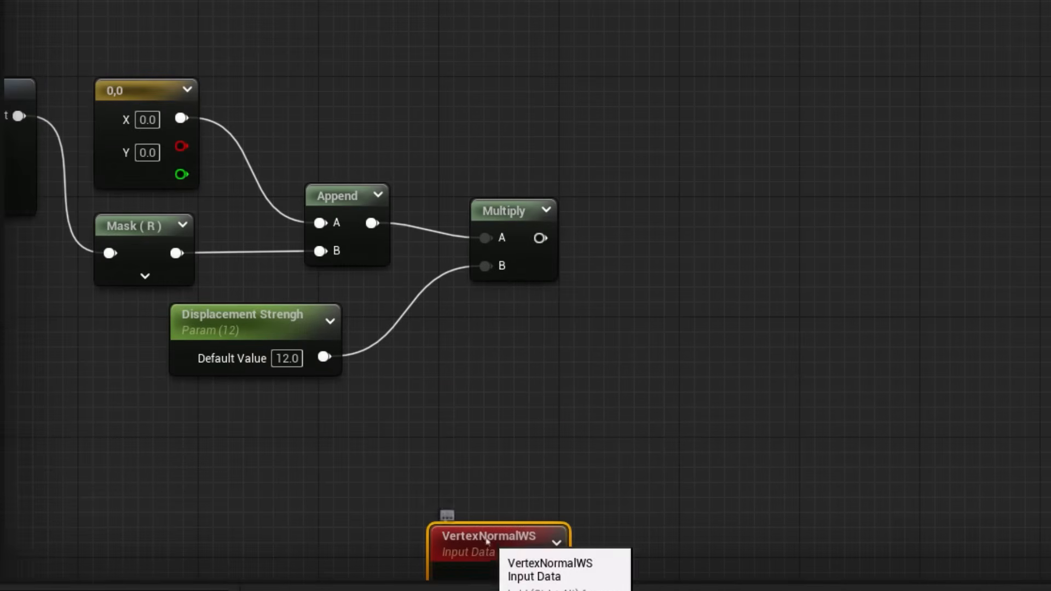
{"action": "left_click_drag", "start_coordinate": [488, 541], "coordinate": [483, 364]}
{"action": "left_click", "coordinate": [667, 243]}
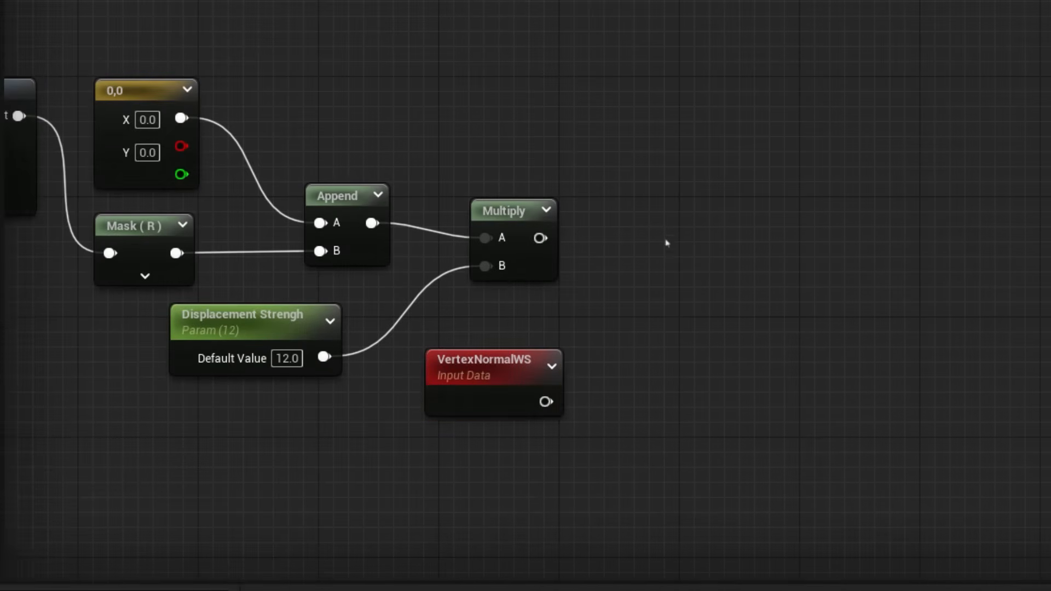
Step: Add a second Multiply, connecting the first Multiply's output to its A input and VertexNormalWS to its B input
{"action": "left_click", "coordinate": [715, 251]}
{"action": "left_click_drag", "start_coordinate": [737, 281], "coordinate": [541, 238]}
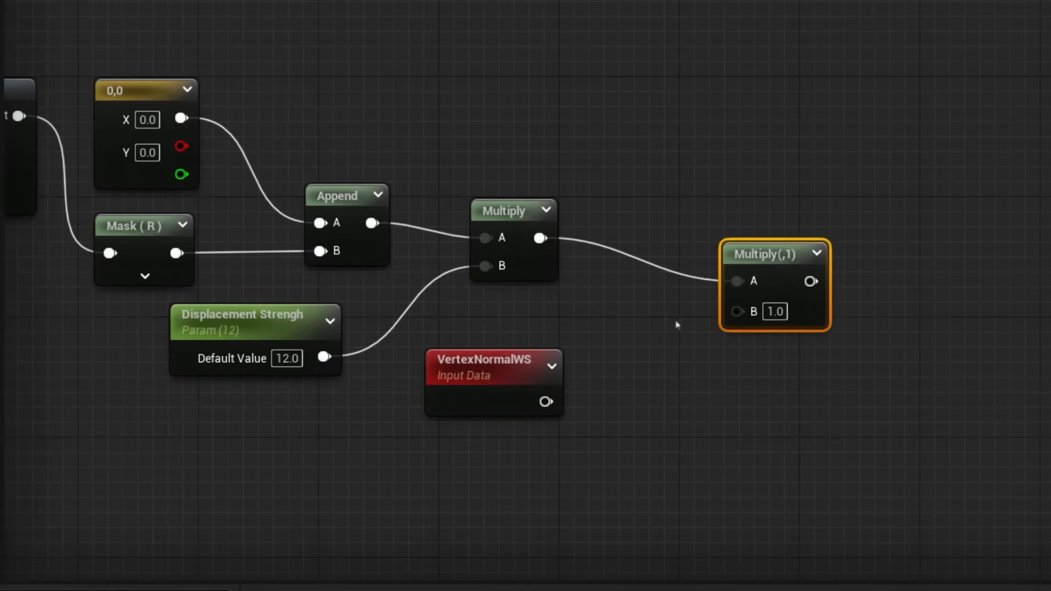
{"action": "left_click_drag", "start_coordinate": [737, 312], "coordinate": [546, 402]}
Step: Move the displacement nodes closer to the material output and connect the last Multiply to the World Position Offset input
{"action": "scroll", "coordinate": [708, 159], "scroll_direction": "down", "scroll_amount": 2}
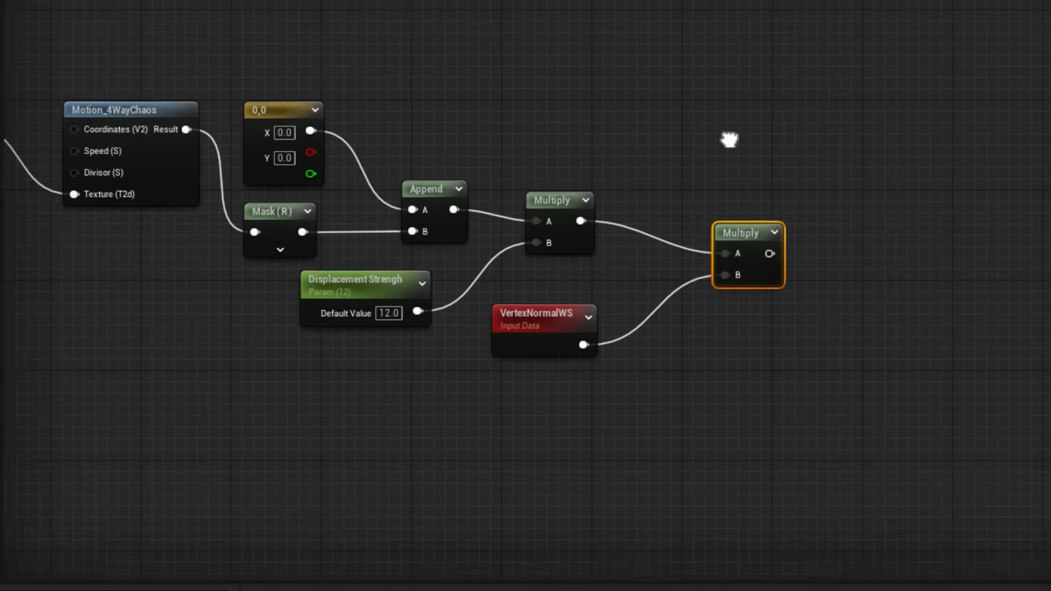
{"action": "right_click_drag", "start_coordinate": [729, 140], "coordinate": [491, 301]}
{"action": "scroll", "coordinate": [352, 342], "scroll_direction": "down", "scroll_amount": 4}
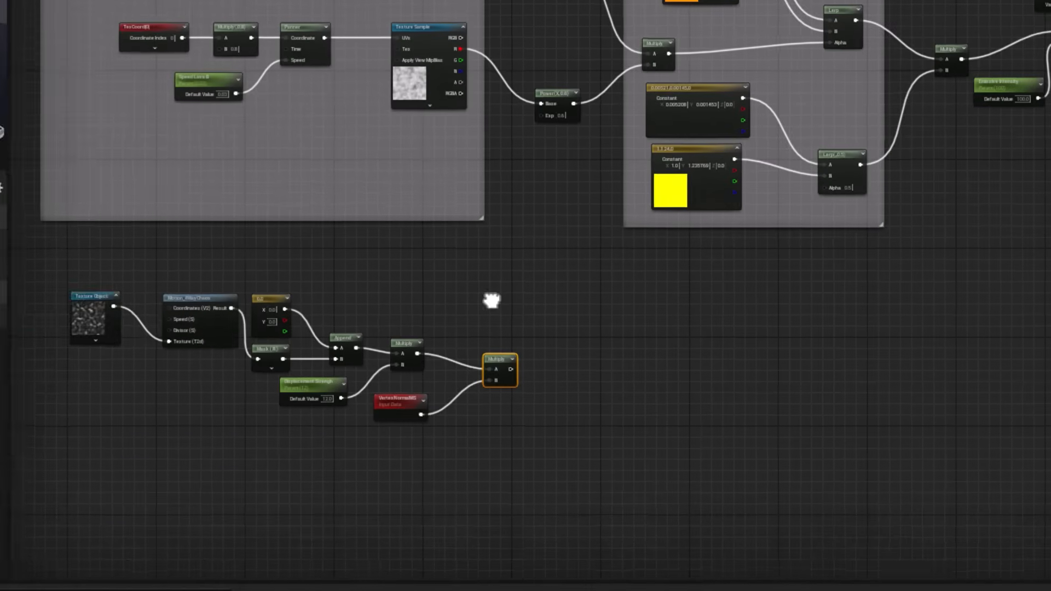
{"action": "left_click_drag", "start_coordinate": [46, 261], "coordinate": [742, 450]}
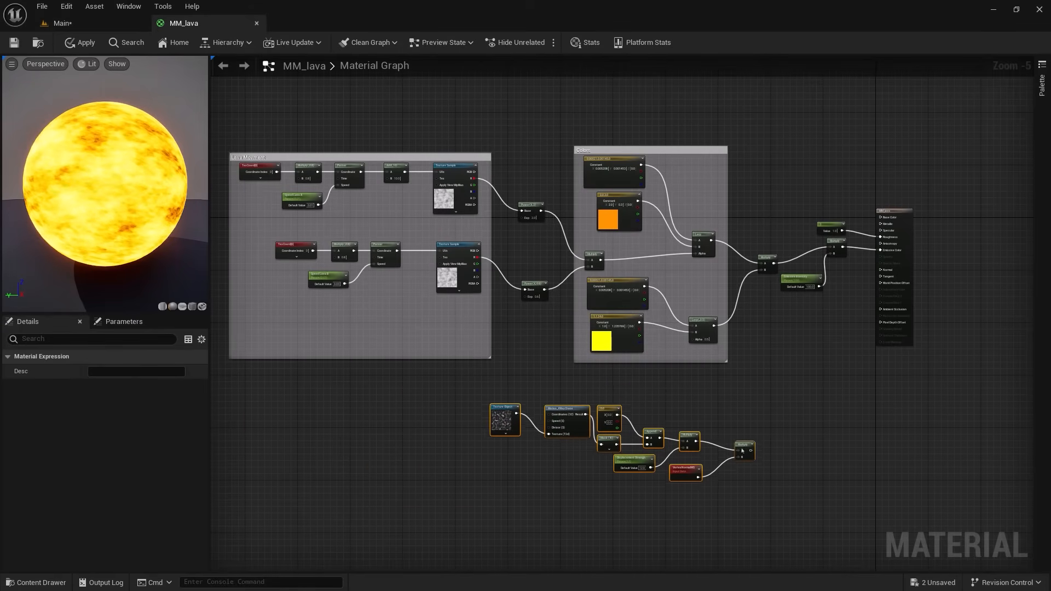
{"action": "right_click_drag", "start_coordinate": [814, 402], "coordinate": [624, 416]}
{"action": "scroll", "coordinate": [624, 415], "scroll_direction": "up", "scroll_amount": 2}
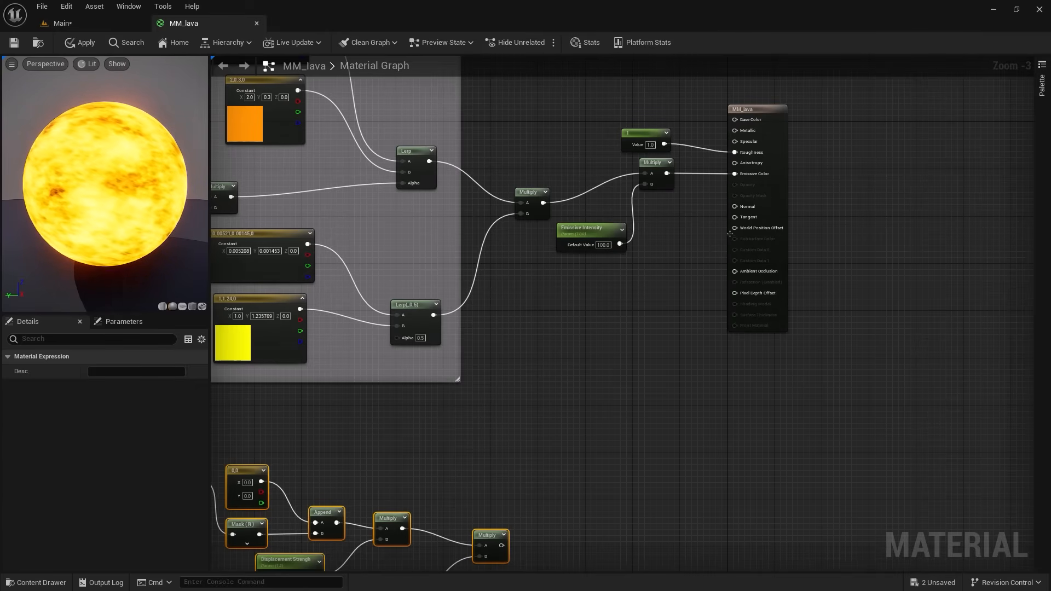
{"action": "left_click_drag", "start_coordinate": [734, 227], "coordinate": [501, 546]}
Step: Enclose all the displacement nodes, from the Texture Object to the last Multiply, in a comment titled Displacment
{"action": "right_click_drag", "start_coordinate": [462, 468], "coordinate": [685, 355]}
{"action": "left_click_drag", "start_coordinate": [264, 336], "coordinate": [767, 530]}
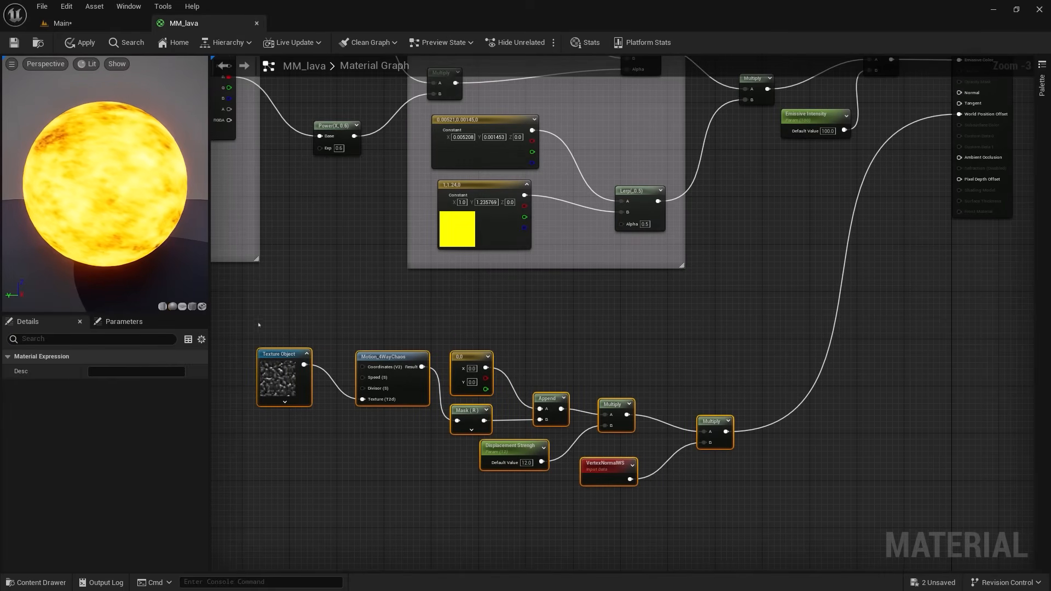
{"action": "left_click_drag", "start_coordinate": [246, 318], "coordinate": [758, 531]}
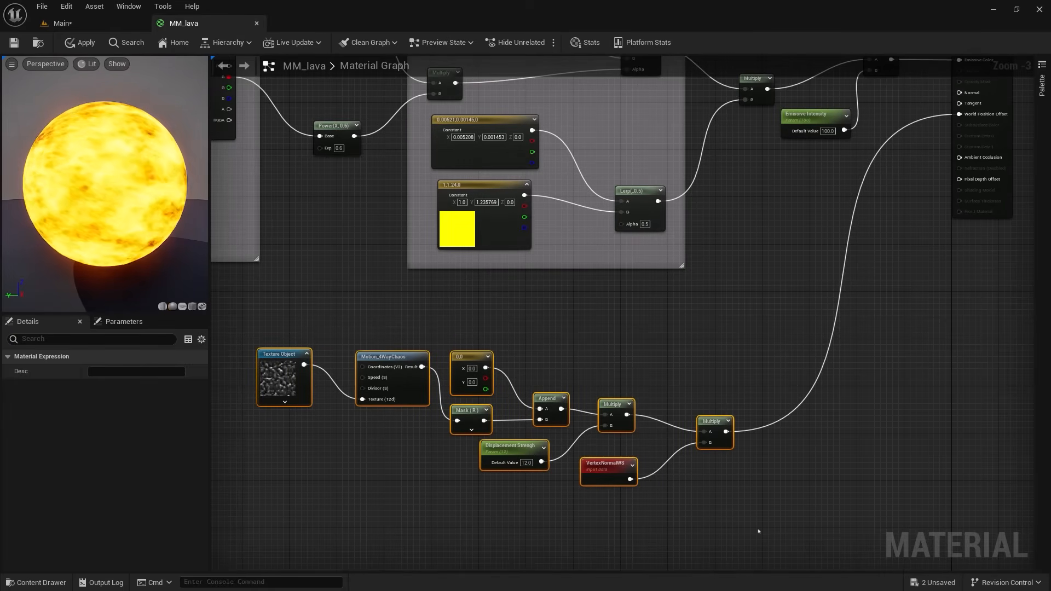
{"action": "key", "text": "c"}
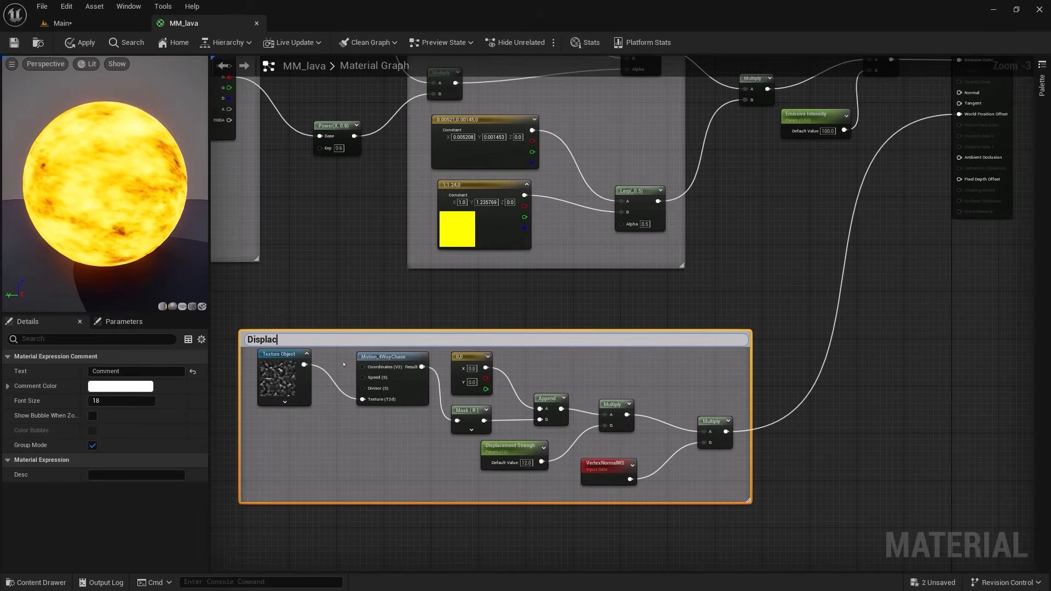
{"action": "key", "text": "Return"}
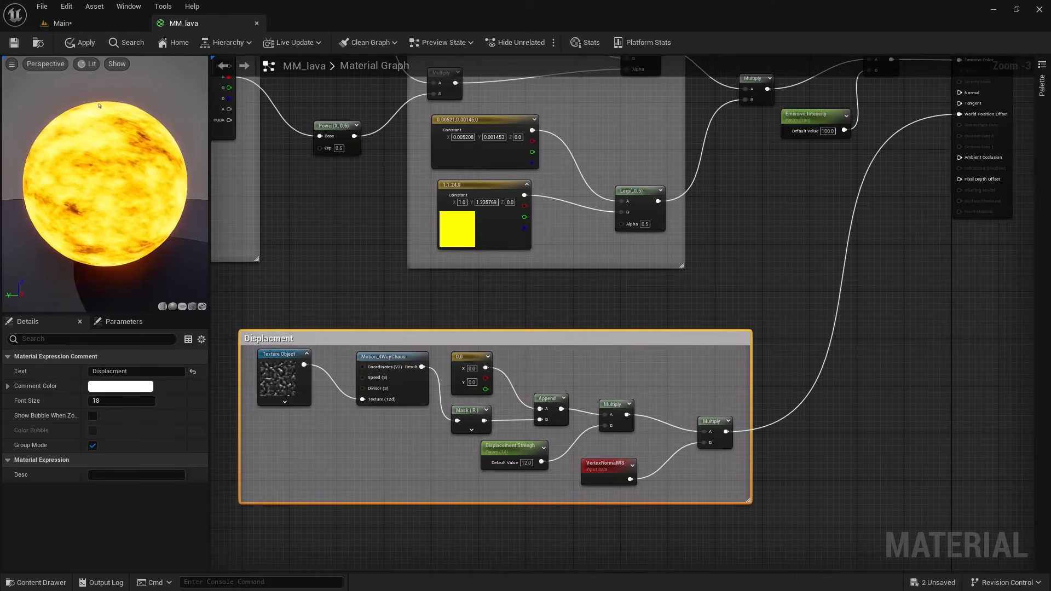
Step: Set the Displacement Strengh parameter's default value to 10
{"action": "scroll", "coordinate": [519, 464], "scroll_direction": "up", "scroll_amount": 3}
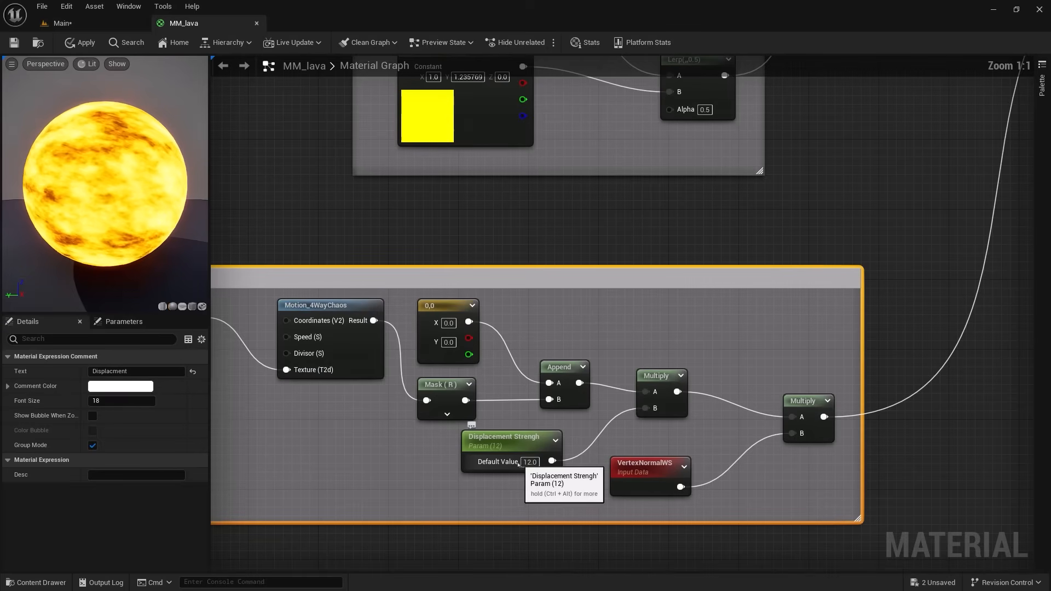
{"action": "left_click", "coordinate": [526, 463]}
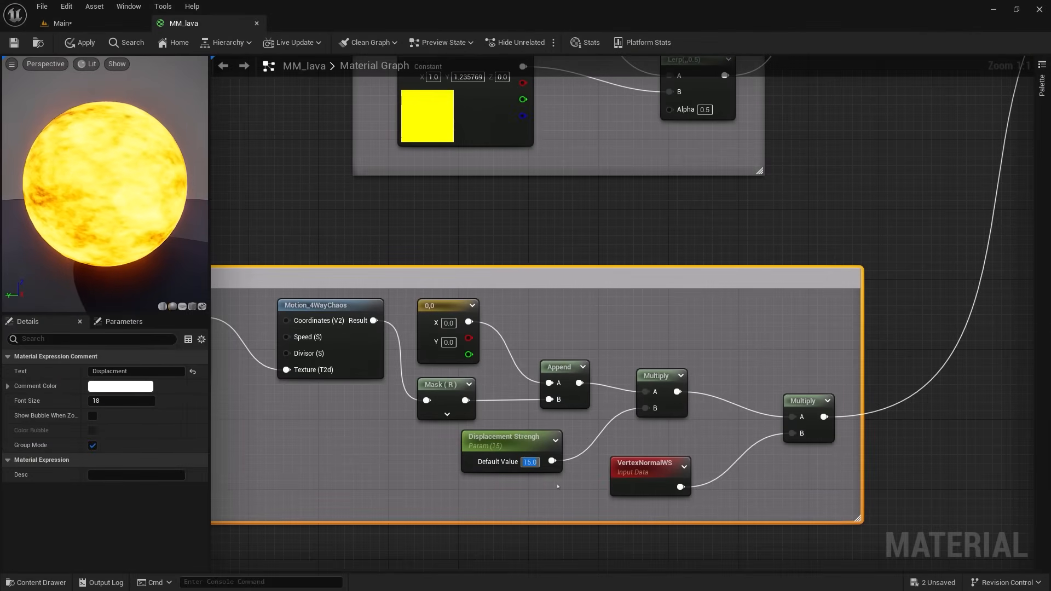
{"action": "type", "text": "10"}
{"action": "key", "text": "Return"}
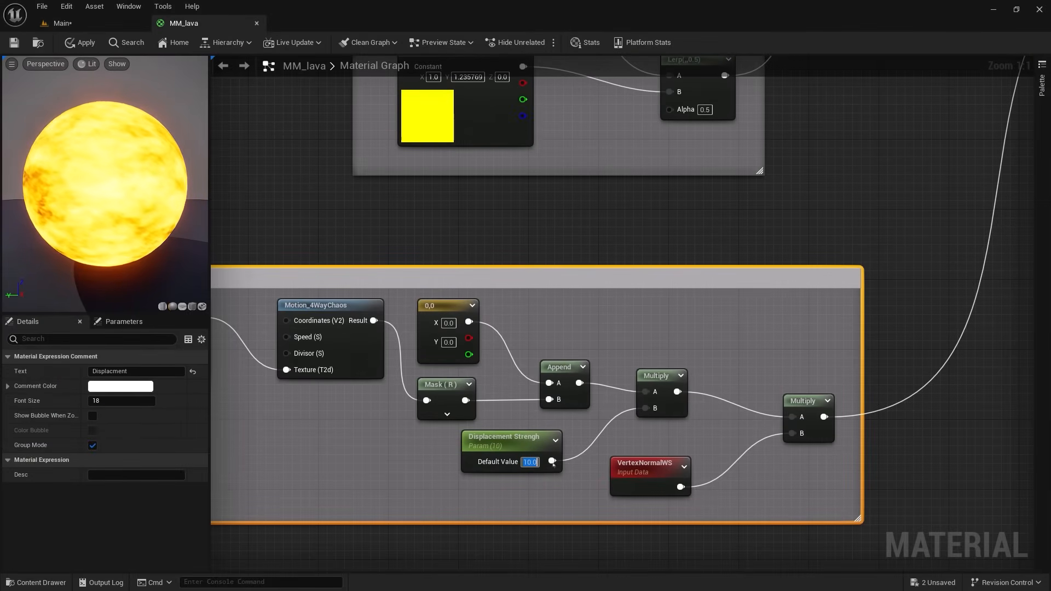
Step: Move the Displacment comment group directly beneath the comment group containing the two Panner and Texture Sample chains
{"action": "scroll", "coordinate": [615, 234], "scroll_direction": "down", "scroll_amount": 5}
{"action": "right_click_drag", "start_coordinate": [617, 234], "coordinate": [781, 414]}
{"action": "scroll", "coordinate": [742, 408], "scroll_direction": "down", "scroll_amount": 2}
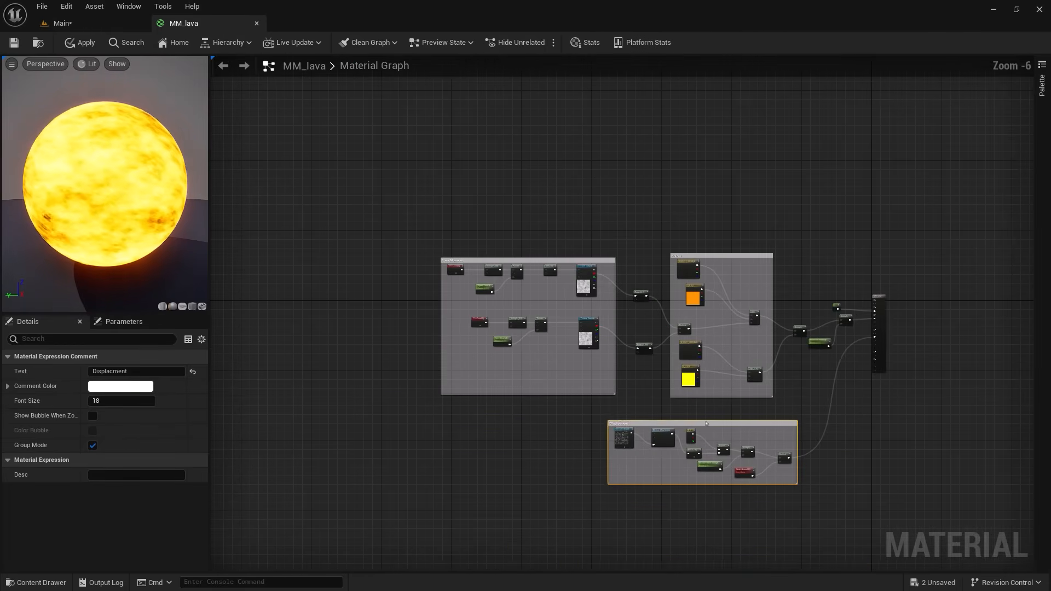
{"action": "left_click_drag", "start_coordinate": [704, 421], "coordinate": [568, 424]}
{"action": "left_click_drag", "start_coordinate": [665, 429], "coordinate": [485, 411]}
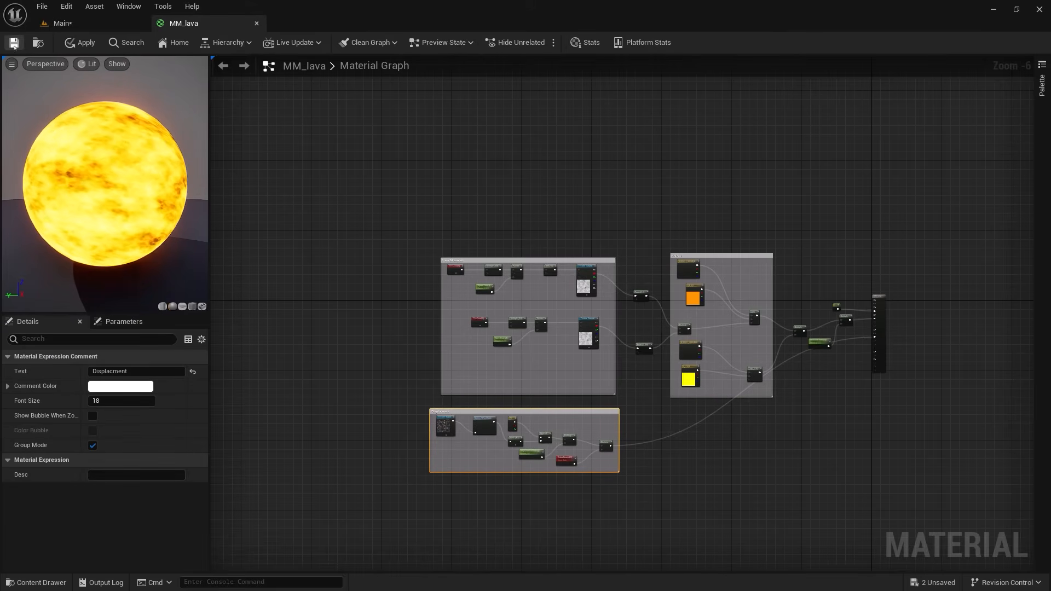
Step: Save the MM_lava material and switch to the Main level
{"action": "left_click", "coordinate": [14, 43]}
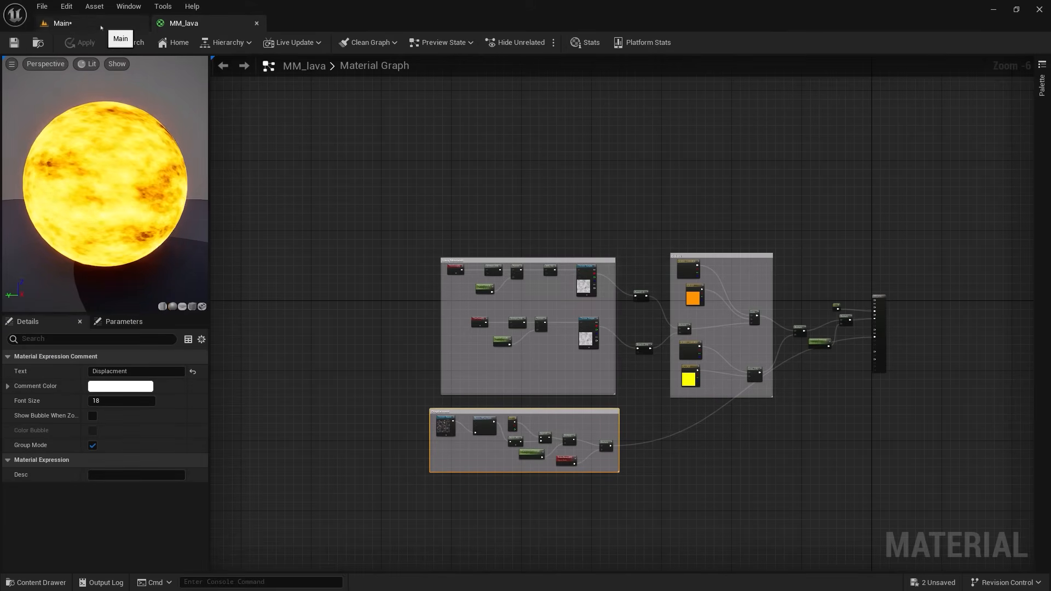
{"action": "left_click", "coordinate": [101, 27]}
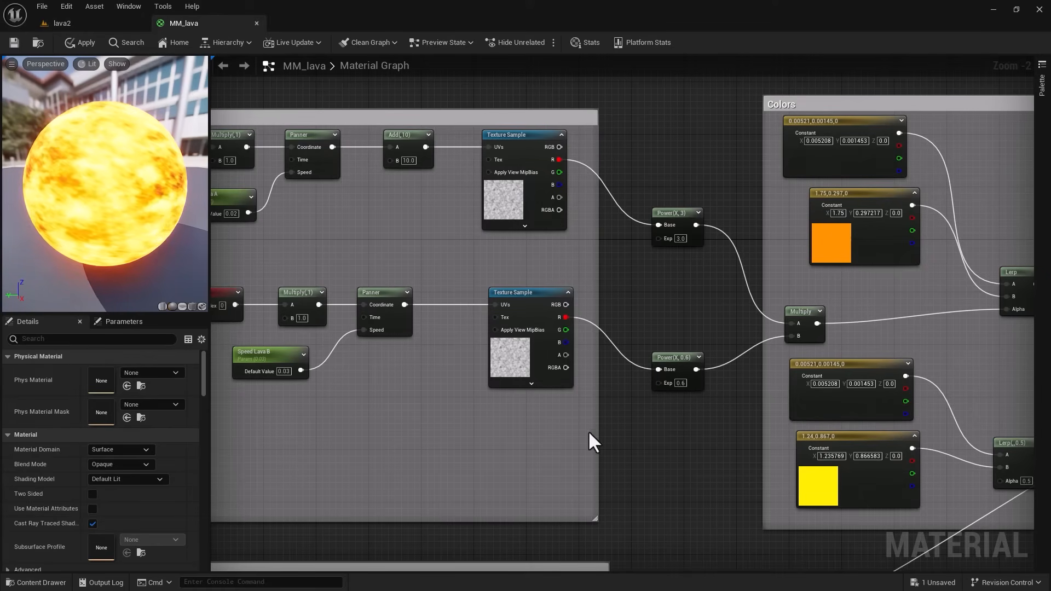
Step: Promote the Exp input of the Power with exponent 3 to a parameter named Intensity_A below it, with default value 2
{"action": "key", "text": "Return"}
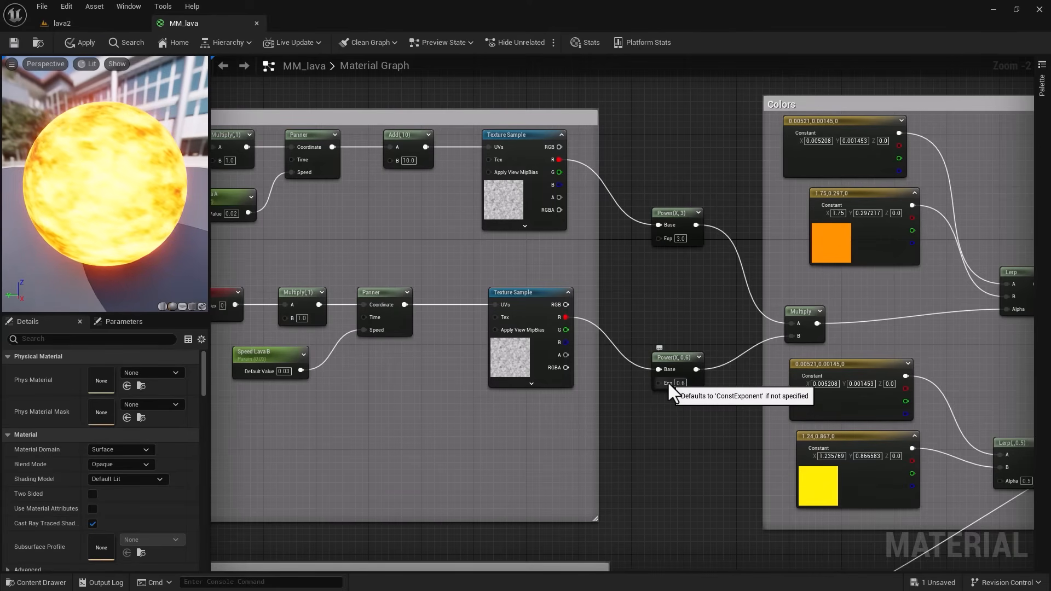
{"action": "right_click", "coordinate": [665, 239]}
{"action": "left_click", "coordinate": [685, 308]}
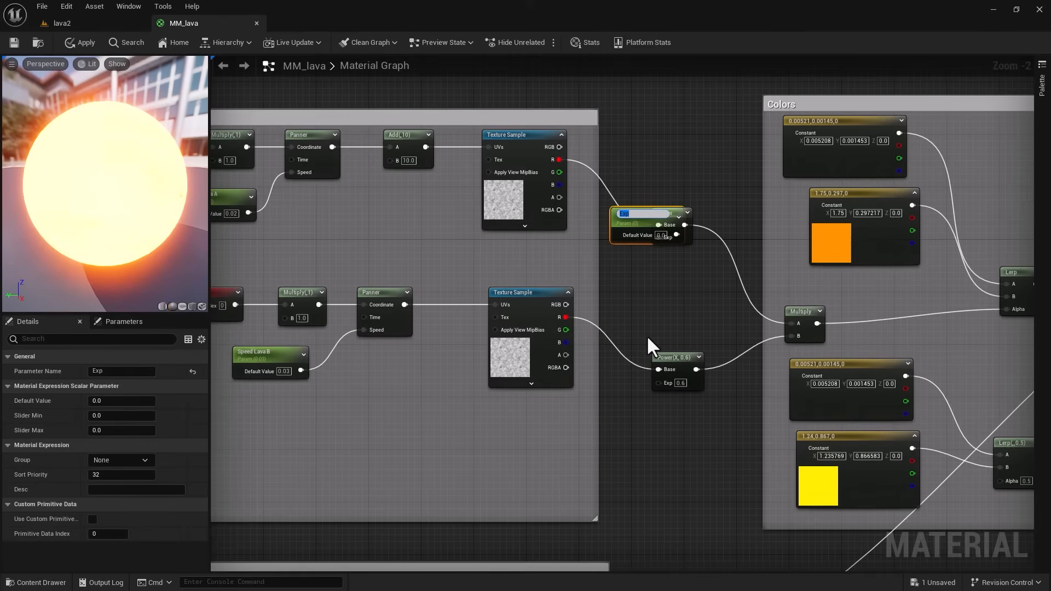
{"action": "type", "text": "Intensity_A"}
{"action": "left_click_drag", "start_coordinate": [629, 241], "coordinate": [631, 293]}
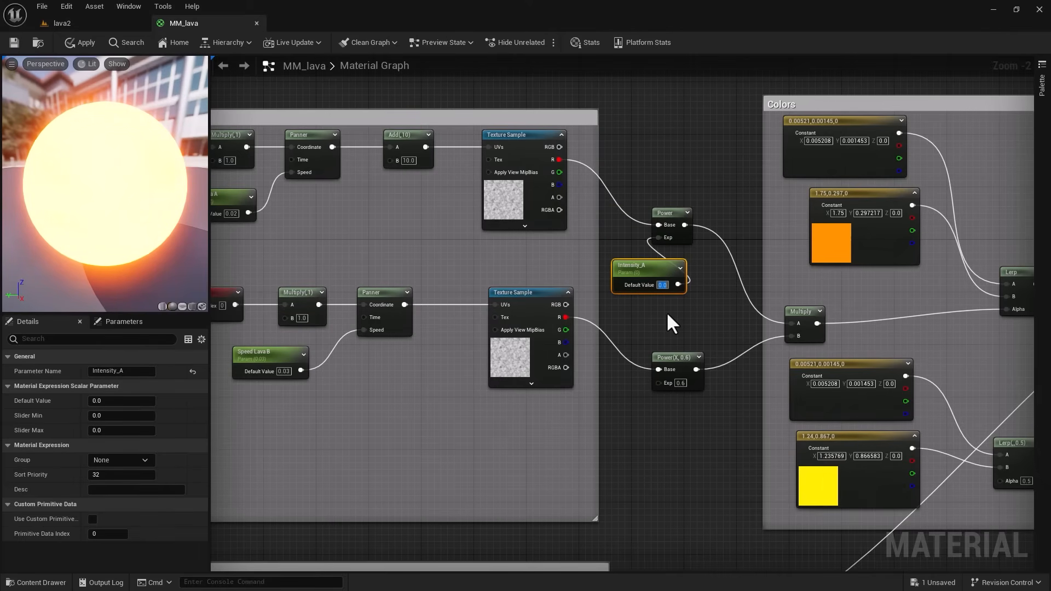
{"action": "type", "text": "3"}
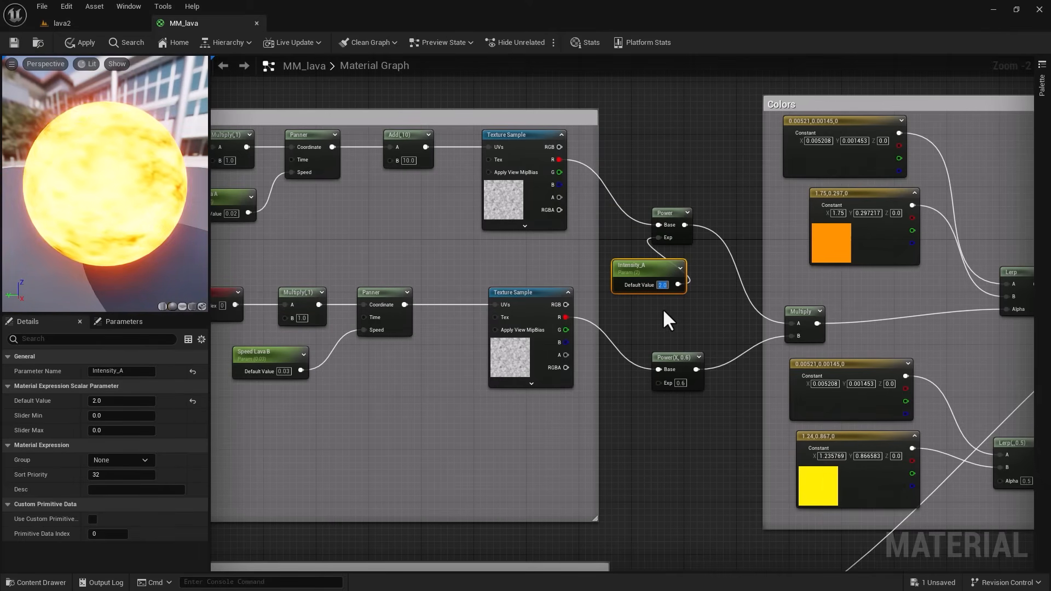
Step: Set Intensity_A's default value to 3 and make room for it between the Lava Movment comment group and the Power node
{"action": "key", "text": "Return"}
{"action": "left_click_drag", "start_coordinate": [639, 268], "coordinate": [600, 252]}
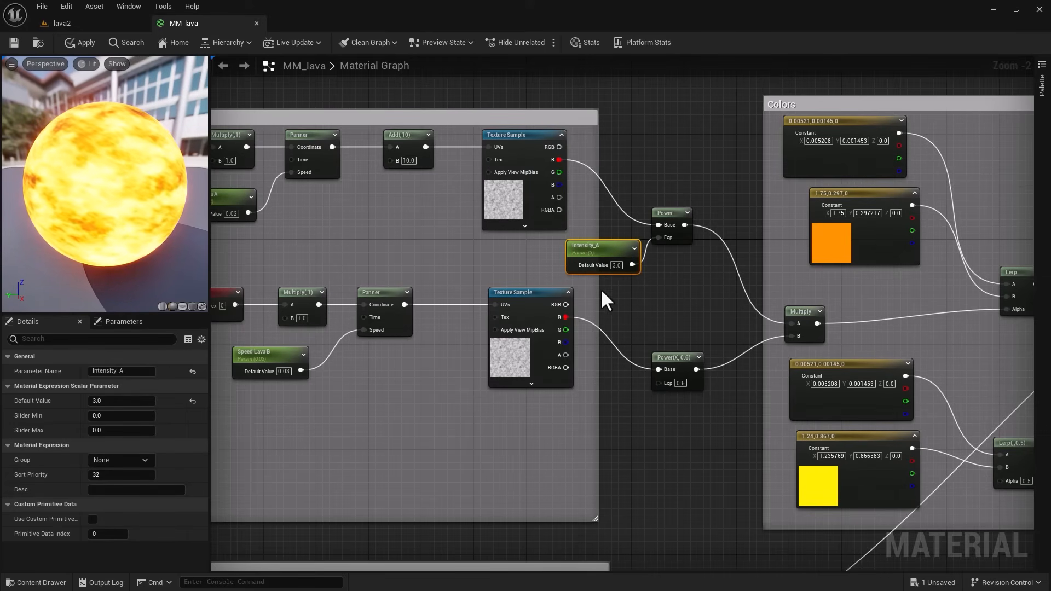
{"action": "left_click_drag", "start_coordinate": [481, 117], "coordinate": [439, 117]}
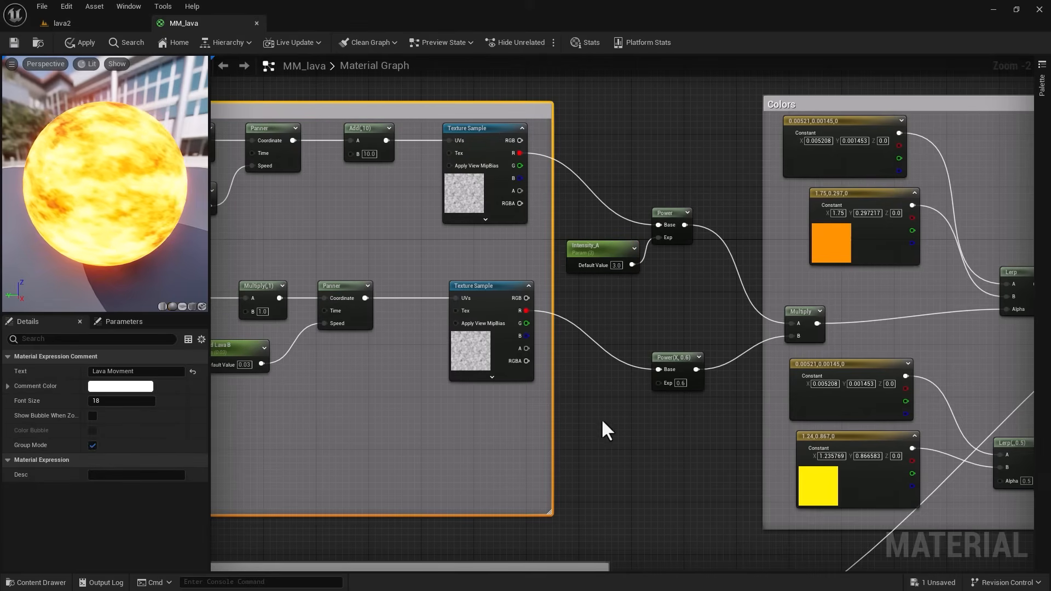
Step: Promote the Exp input of the Power with exponent 0.6 to a parameter named Intensity_B below it, with default value 0.6
{"action": "right_click", "coordinate": [668, 382]}
{"action": "left_click", "coordinate": [689, 232]}
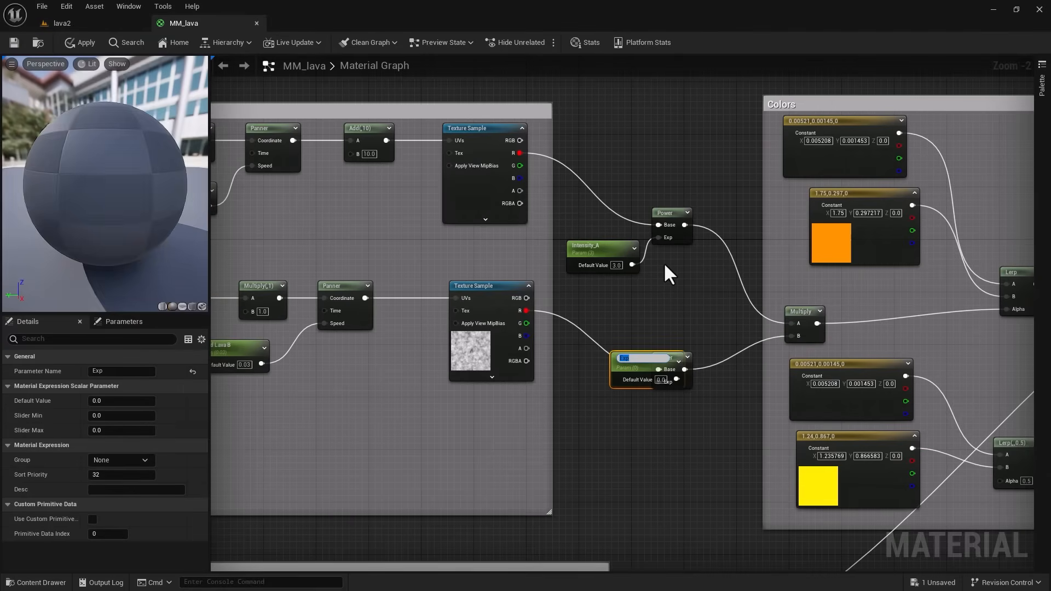
{"action": "type", "text": "Inte"}
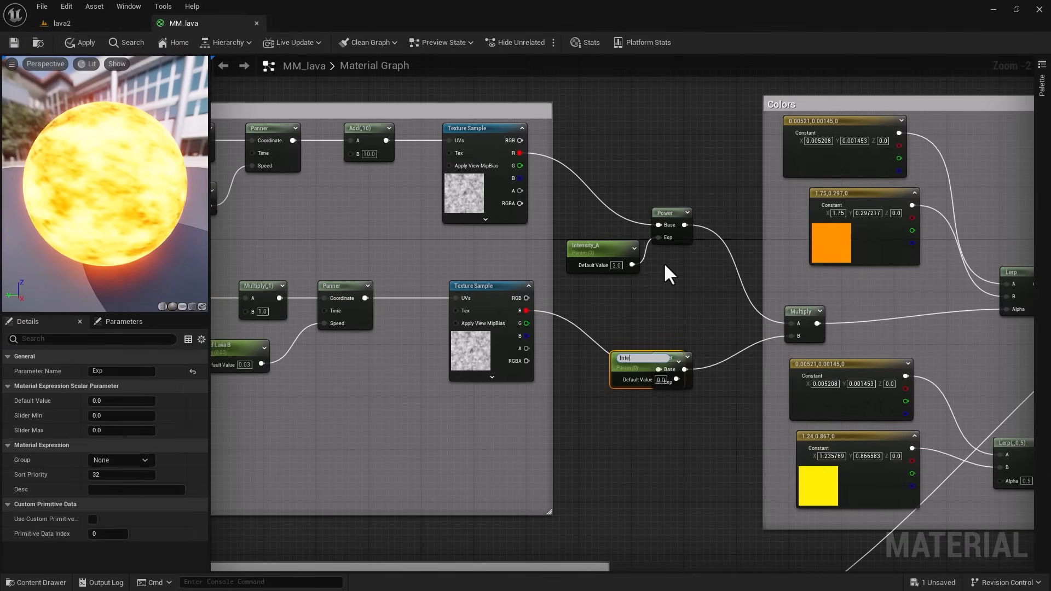
{"action": "type", "text": "nsity_B"}
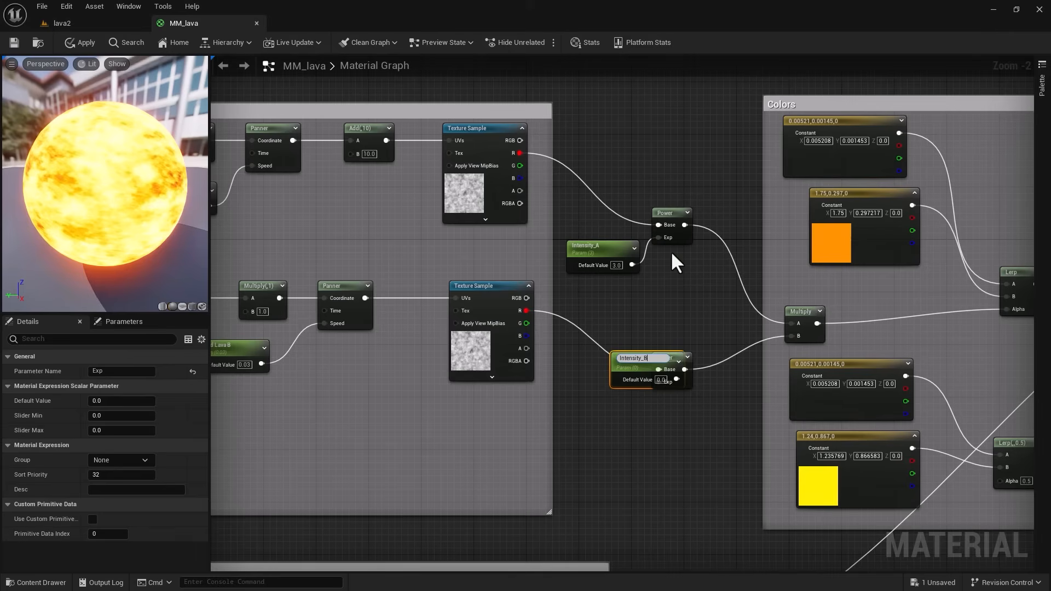
{"action": "key", "text": "Return"}
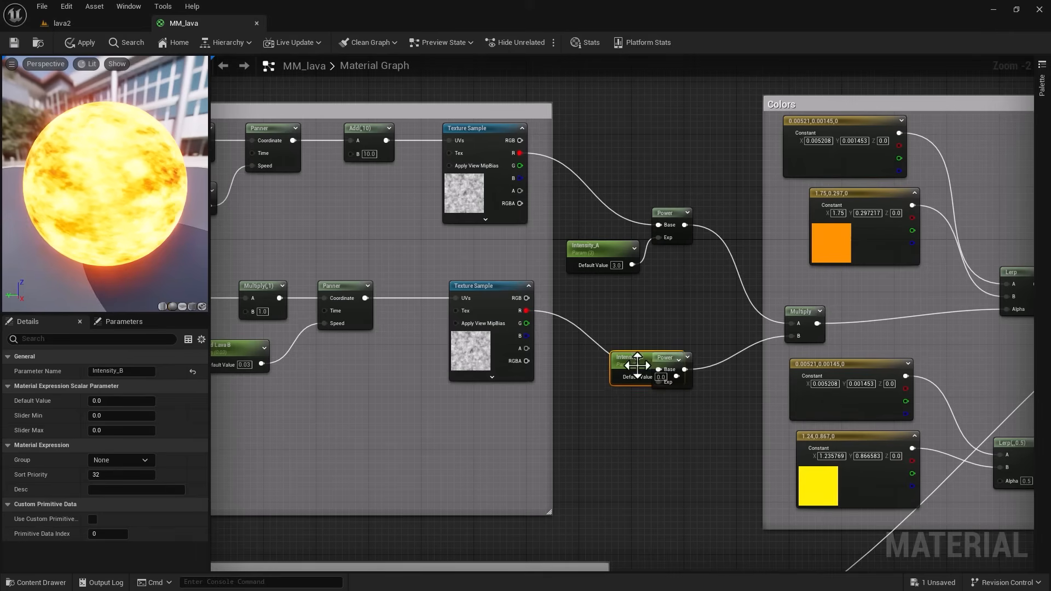
{"action": "left_click_drag", "start_coordinate": [628, 364], "coordinate": [584, 404]}
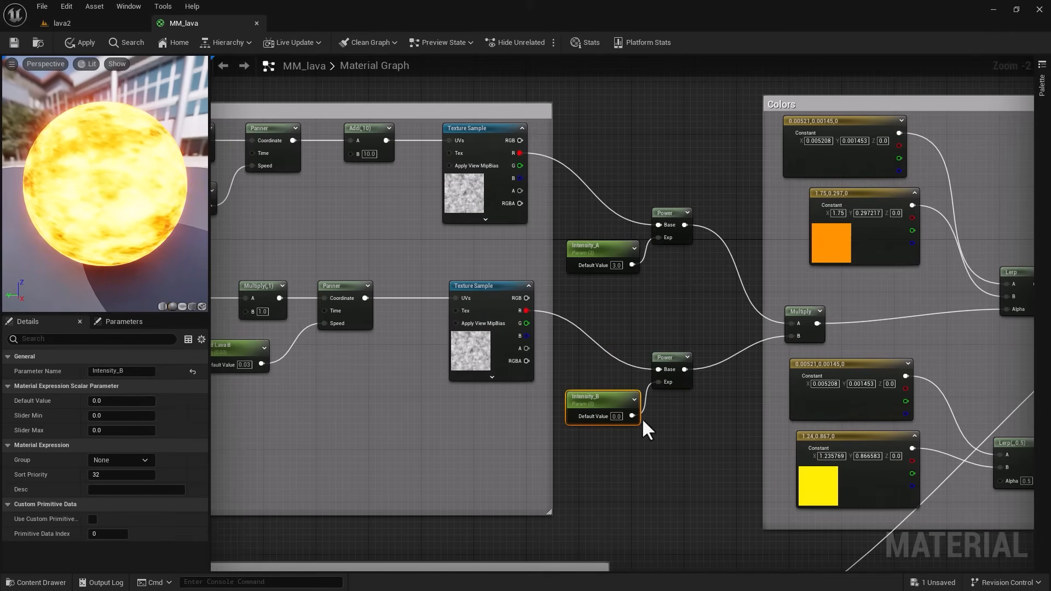
{"action": "left_click", "coordinate": [617, 417]}
{"action": "type", "text": "0.6"}
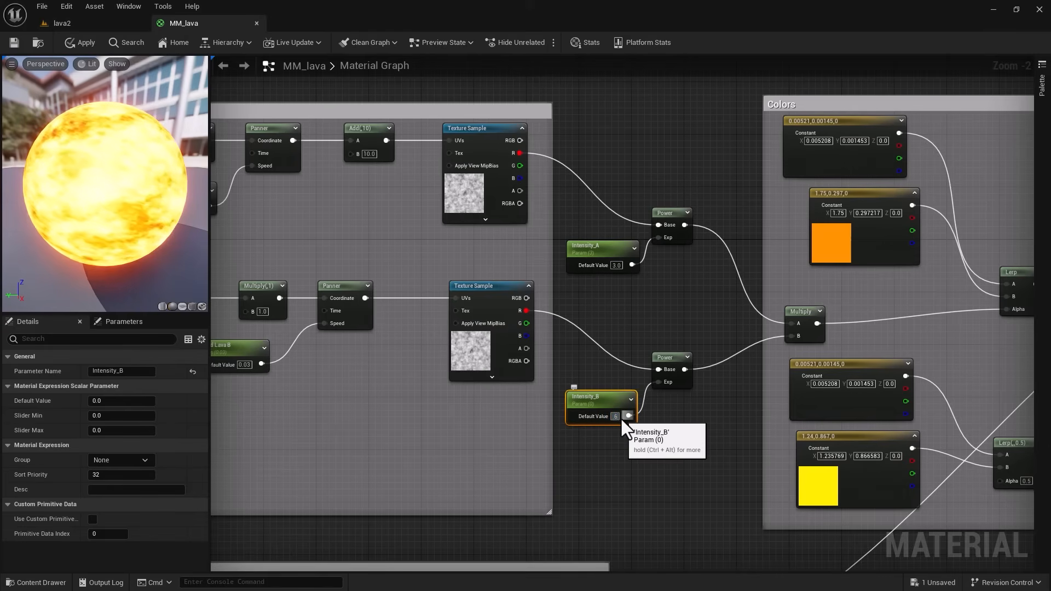
{"action": "left_click", "coordinate": [609, 474]}
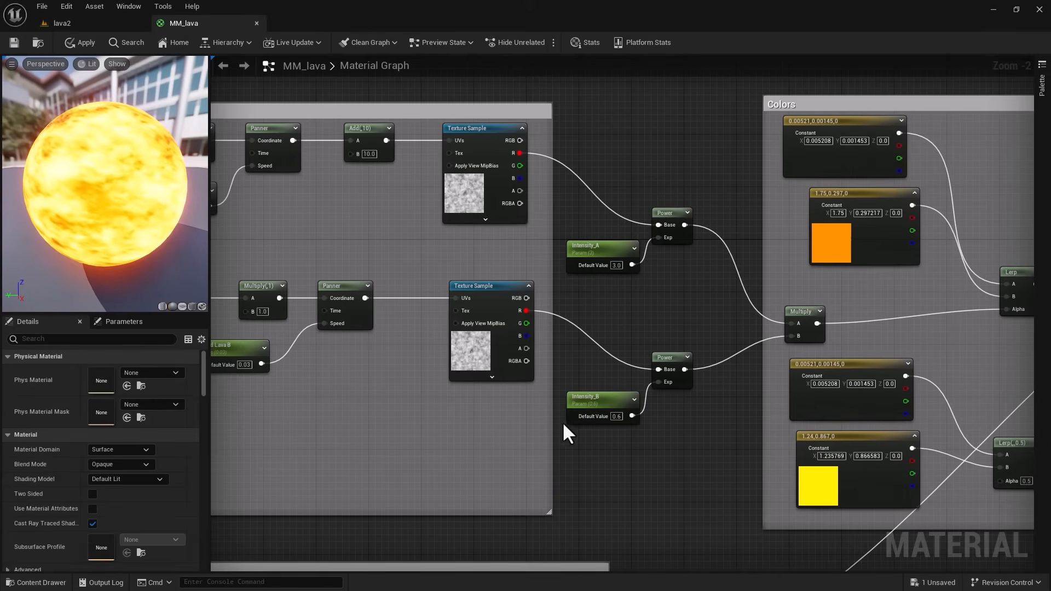
Step: Convert the orange colour constant in the Colors group to a parameter named Lava Color A
{"action": "scroll", "coordinate": [622, 471], "scroll_direction": "down", "scroll_amount": 1}
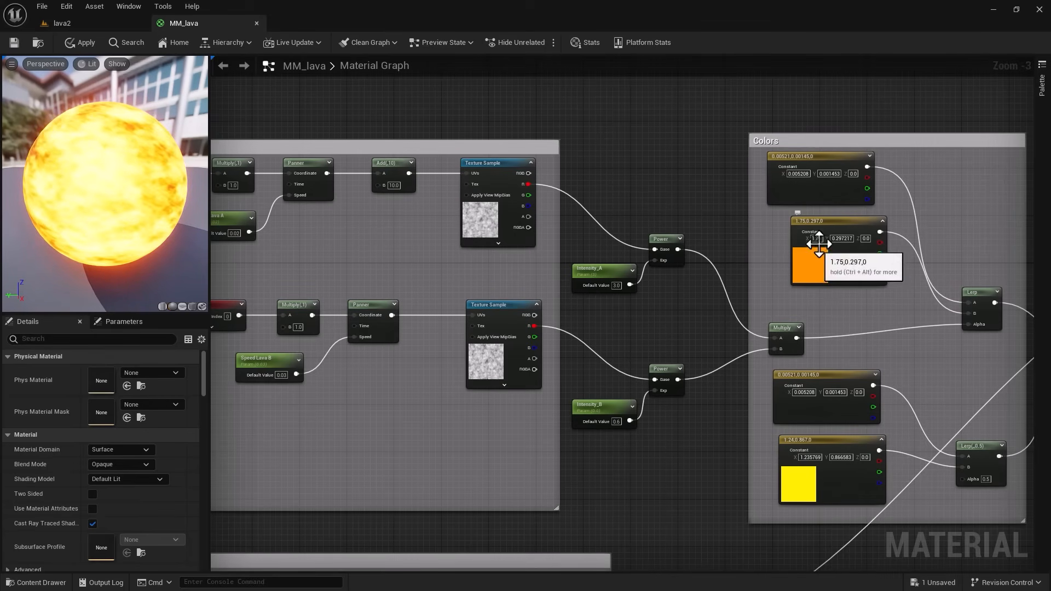
{"action": "right_click", "coordinate": [820, 222]}
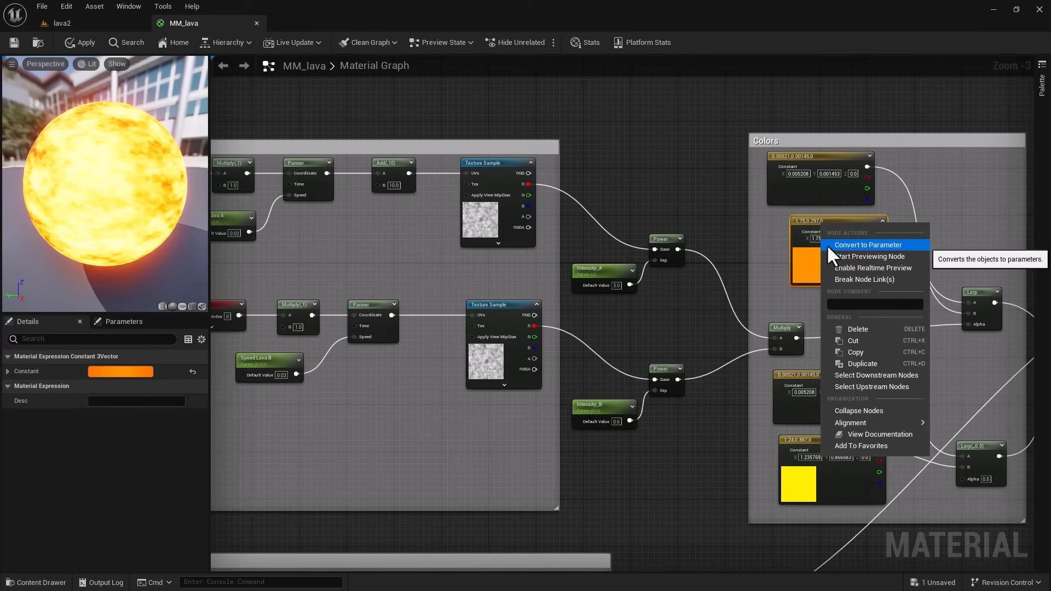
{"action": "left_click", "coordinate": [826, 244]}
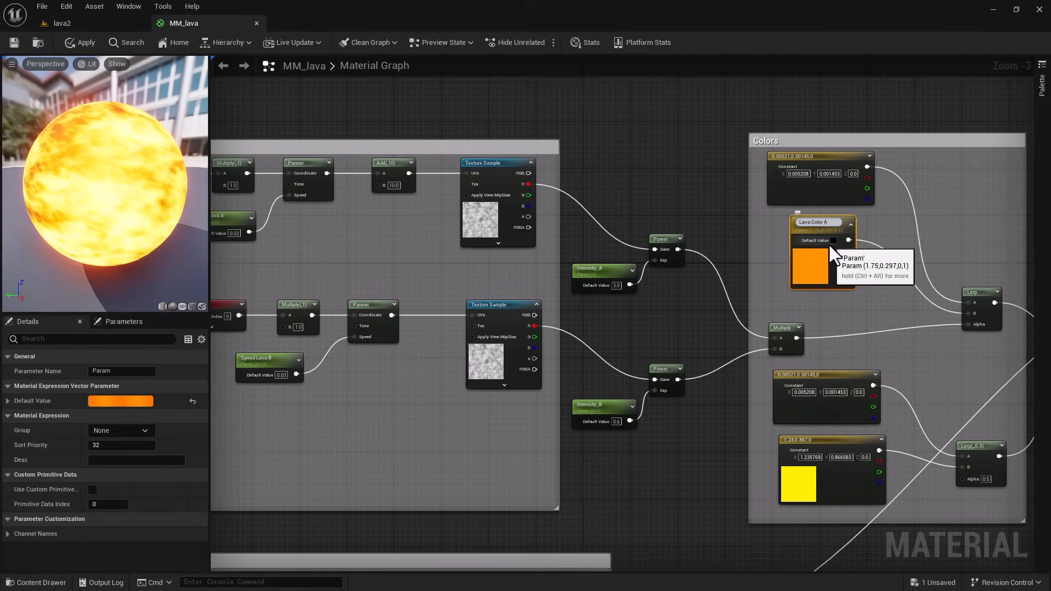
{"action": "key", "text": "Return"}
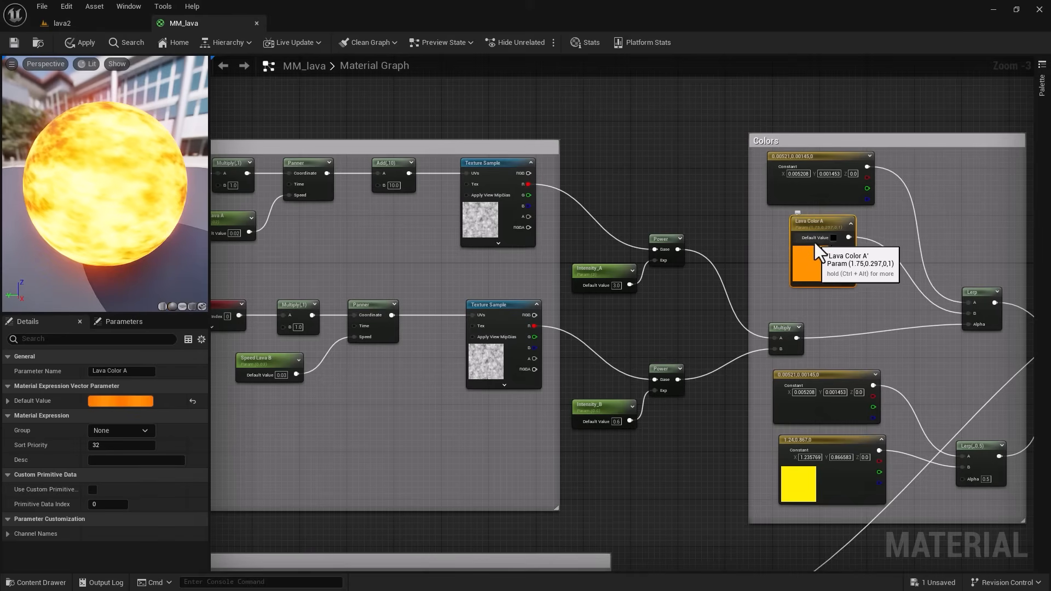
Step: Convert the yellow colour constant in the Colors group to a parameter named Lava Color B
{"action": "left_click", "coordinate": [800, 442]}
{"action": "right_click", "coordinate": [799, 442]}
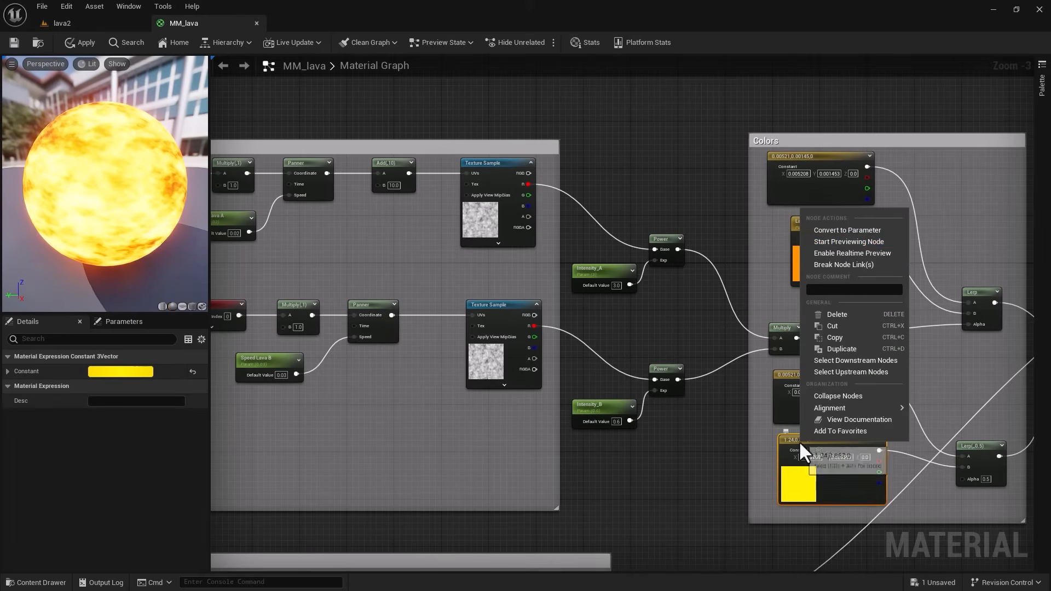
{"action": "left_click", "coordinate": [840, 231]}
{"action": "type", "text": "Lava"}
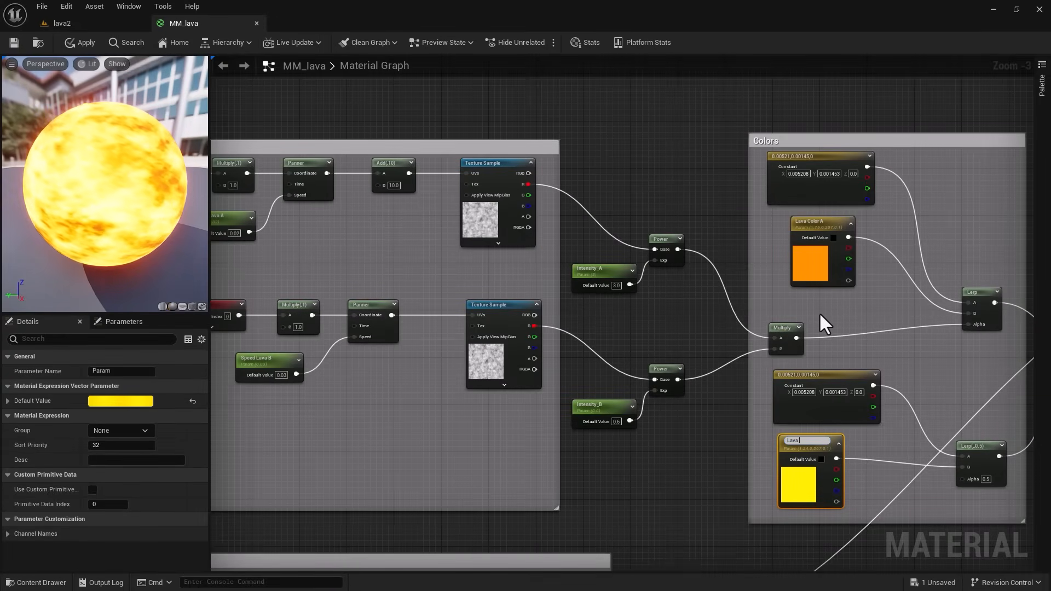
{"action": "type", "text": " Color B"}
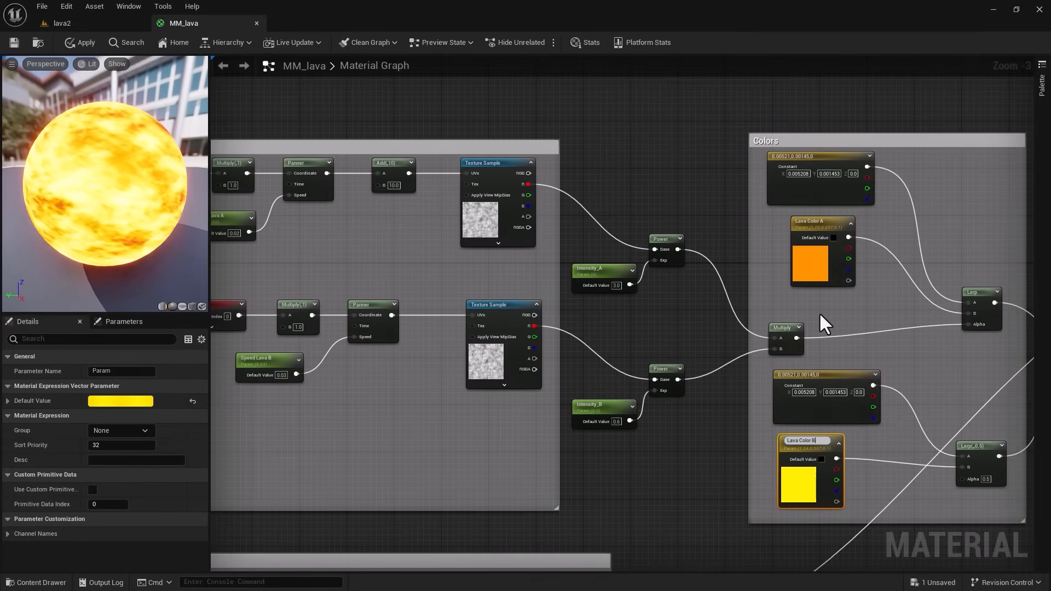
{"action": "key", "text": "Return"}
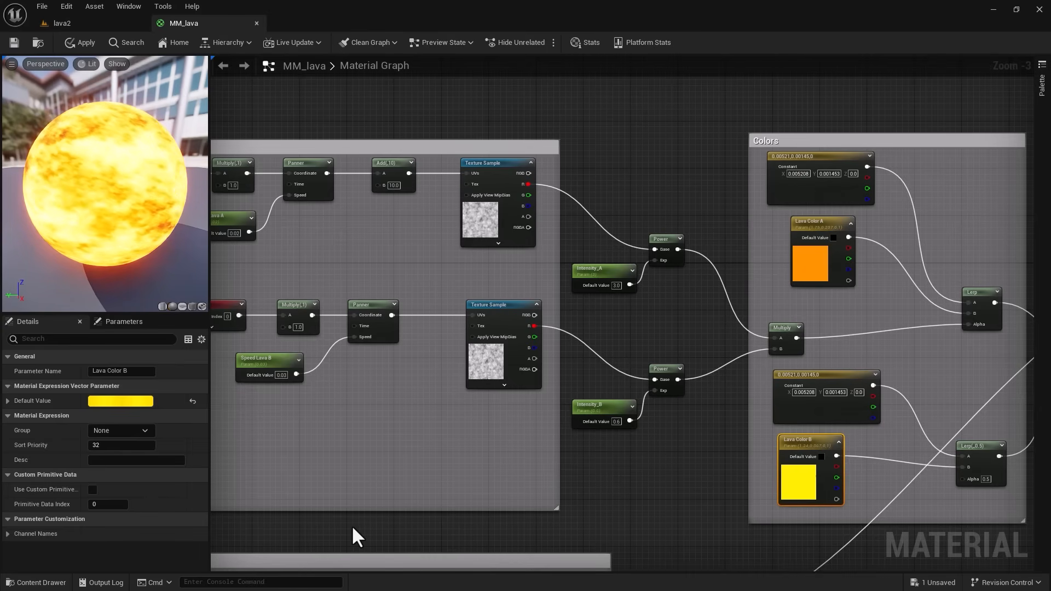
Step: Set the B value of both TexCoord Multiply nodes in the Lava Movment group to 2 and save the material
{"action": "right_click_drag", "start_coordinate": [350, 528], "coordinate": [688, 537]}
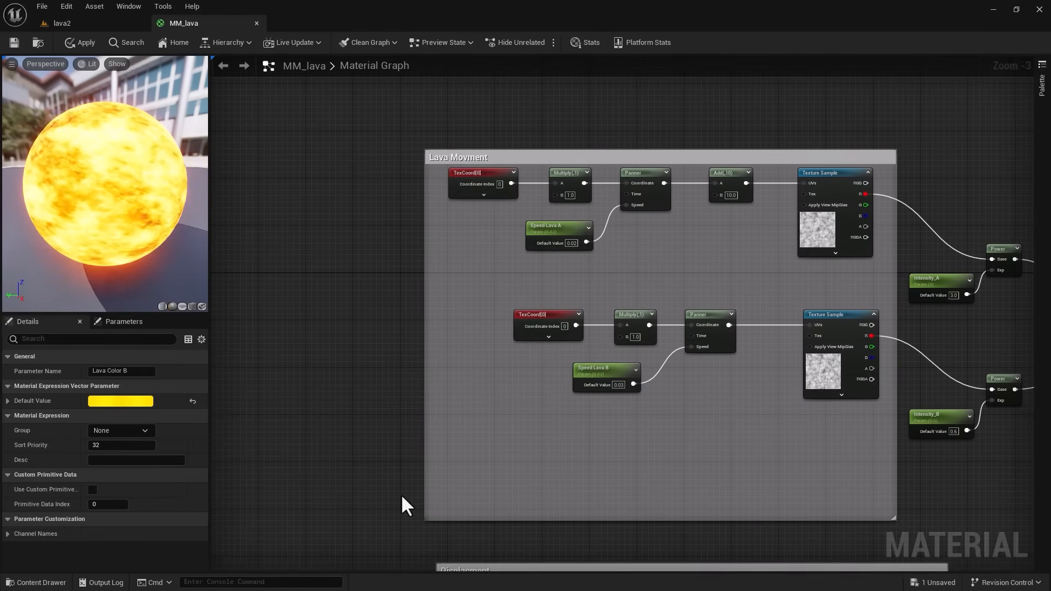
{"action": "scroll", "coordinate": [539, 192], "scroll_direction": "up", "scroll_amount": 3}
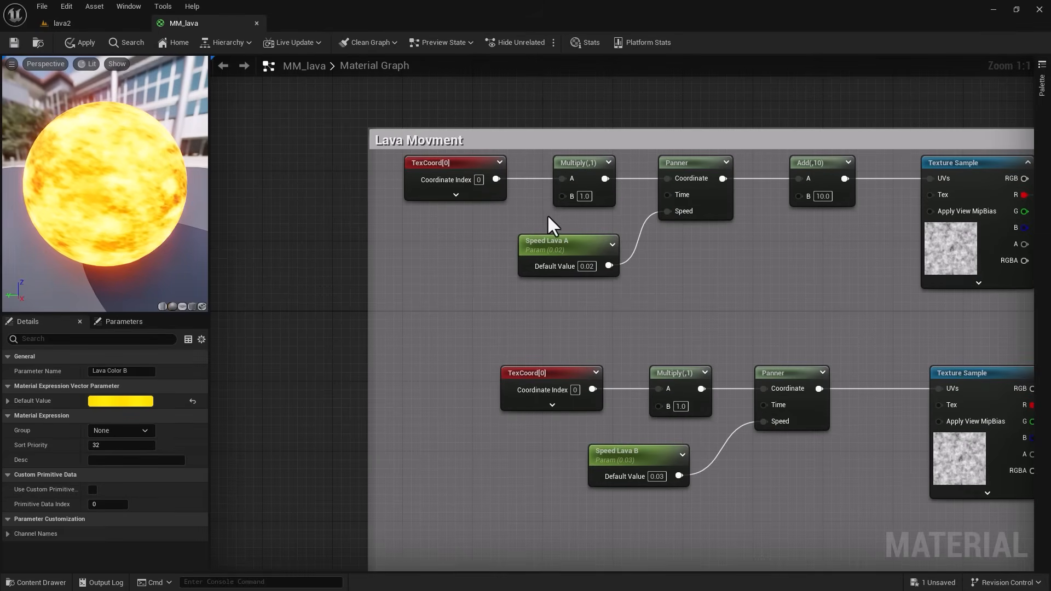
{"action": "left_click", "coordinate": [584, 196]}
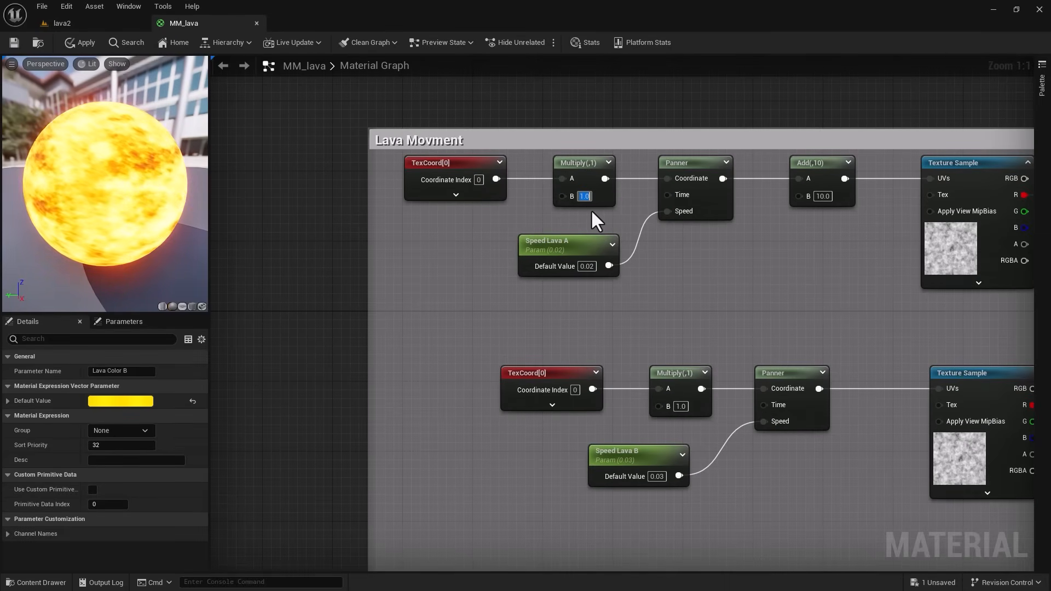
{"action": "type", "text": "2"}
{"action": "key", "text": "Return"}
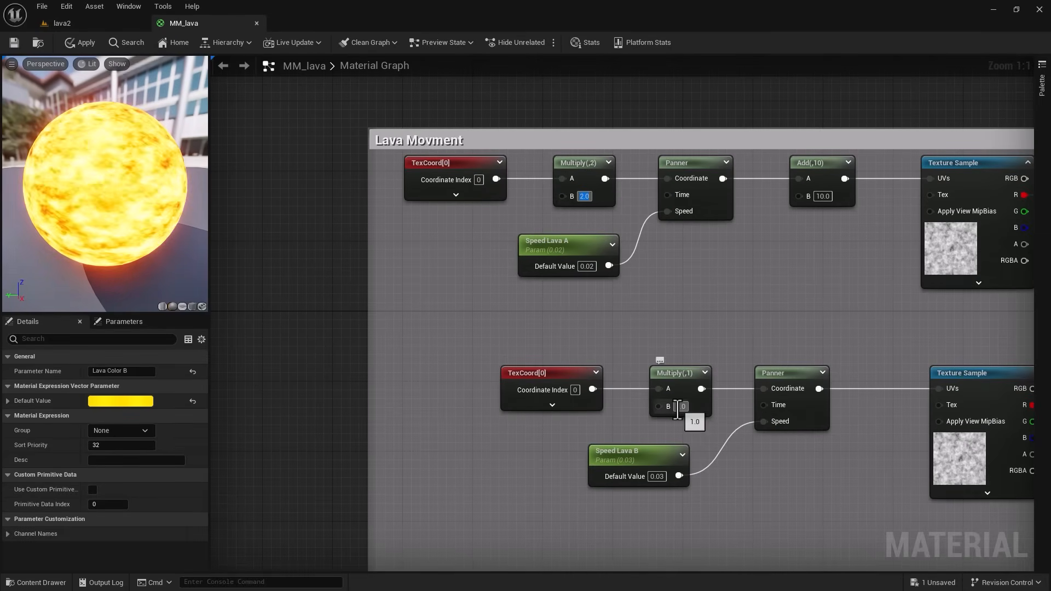
{"action": "left_click", "coordinate": [679, 406]}
{"action": "type", "text": "2"}
{"action": "key", "text": "Return"}
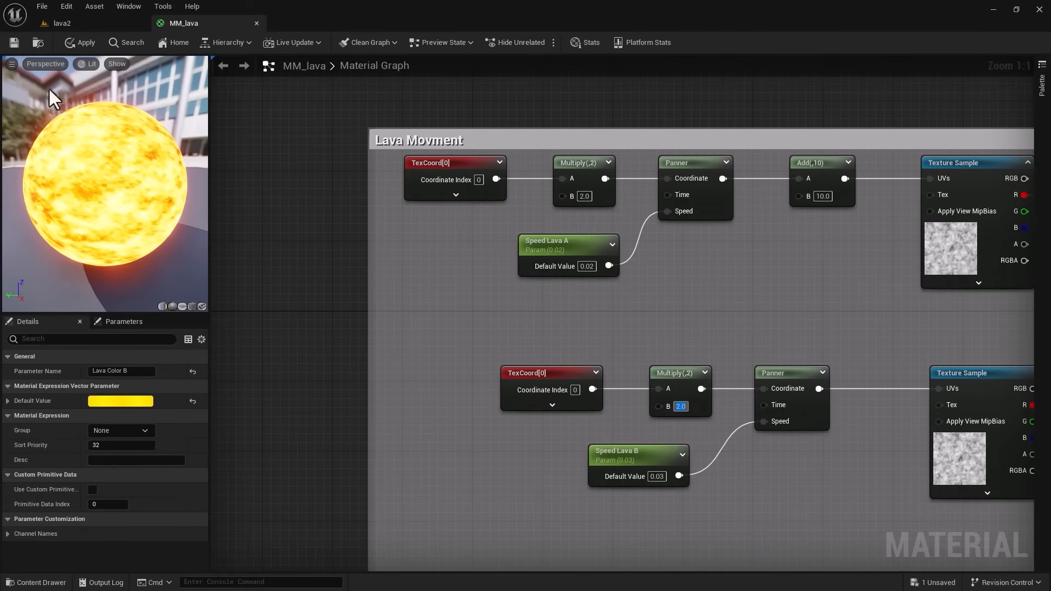
{"action": "left_click", "coordinate": [18, 45]}
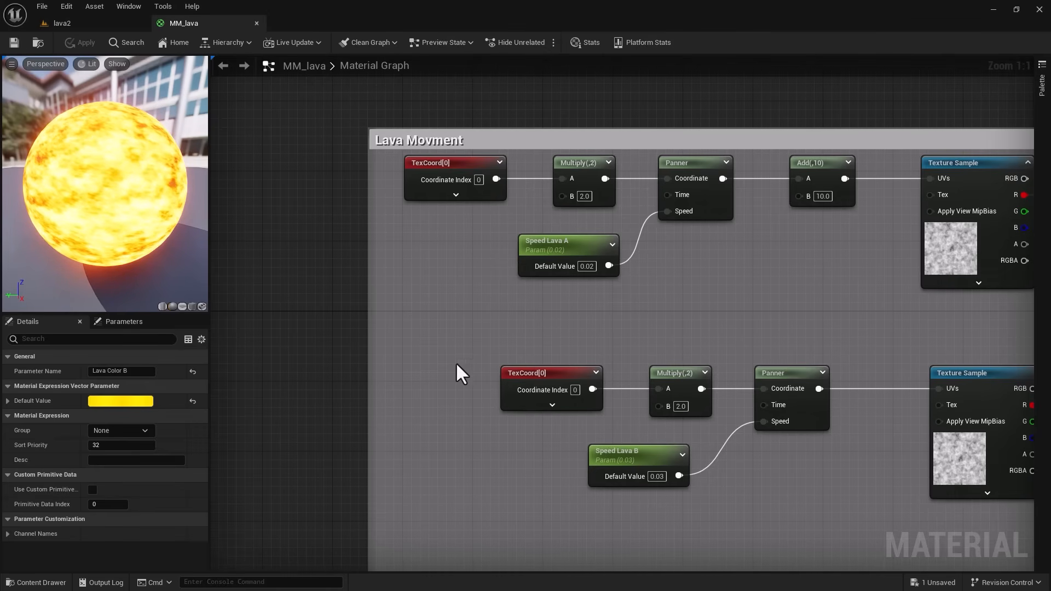
Step: Set the Emissive Intensity parameter's default value to 80 and save the material
{"action": "scroll", "coordinate": [530, 435], "scroll_direction": "down", "scroll_amount": 1}
{"action": "right_click_drag", "start_coordinate": [796, 452], "coordinate": [435, 394]}
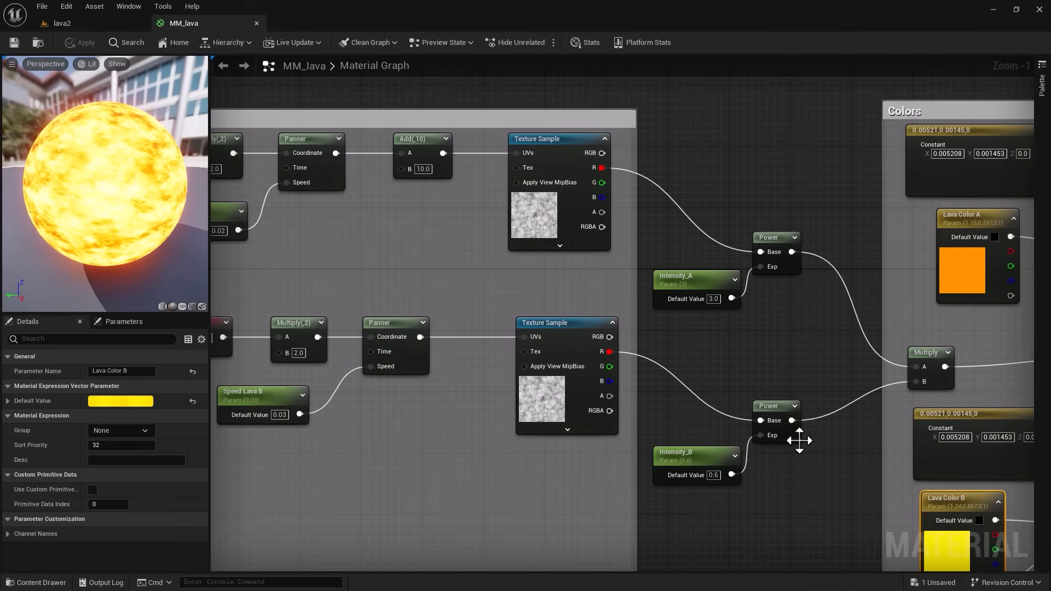
{"action": "right_click_drag", "start_coordinate": [747, 365], "coordinate": [378, 338]}
{"action": "right_click_drag", "start_coordinate": [844, 363], "coordinate": [618, 336]}
{"action": "left_click", "coordinate": [838, 385]}
{"action": "type", "text": "80"}
{"action": "key", "text": "Return"}
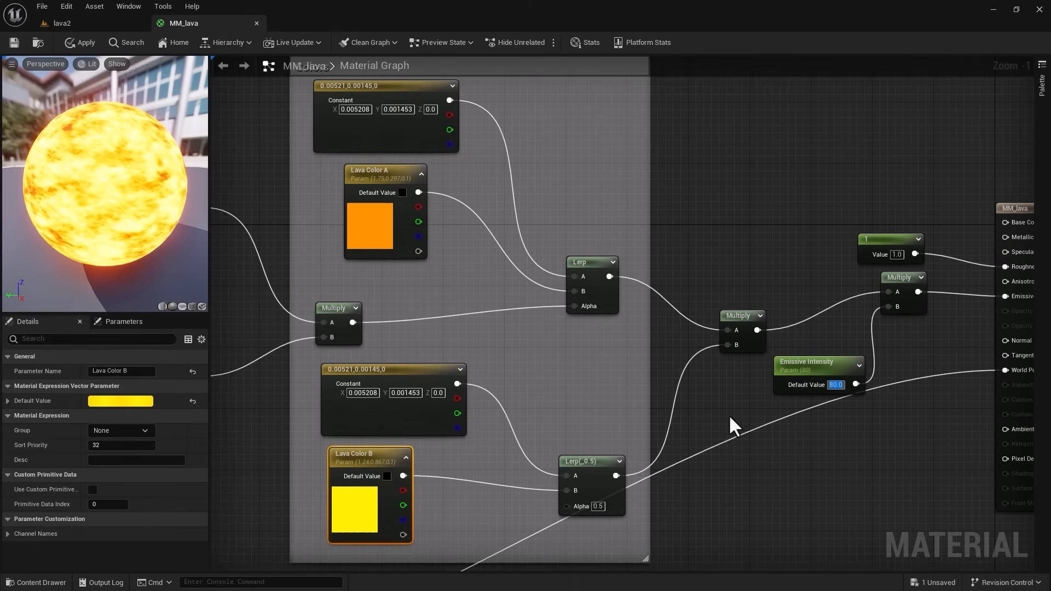
{"action": "left_click", "coordinate": [13, 43]}
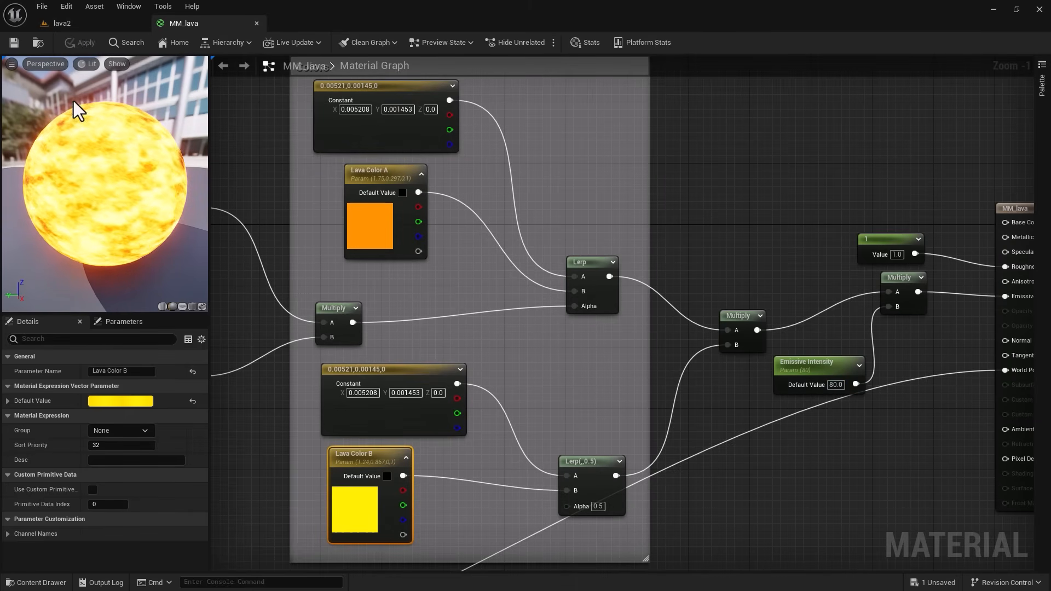
Step: Switch to the lava2 level, open the MI_lava material instance from the Materials folder and position its window over the level
{"action": "left_click", "coordinate": [81, 23]}
{"action": "key", "text": "ctrl+space"}
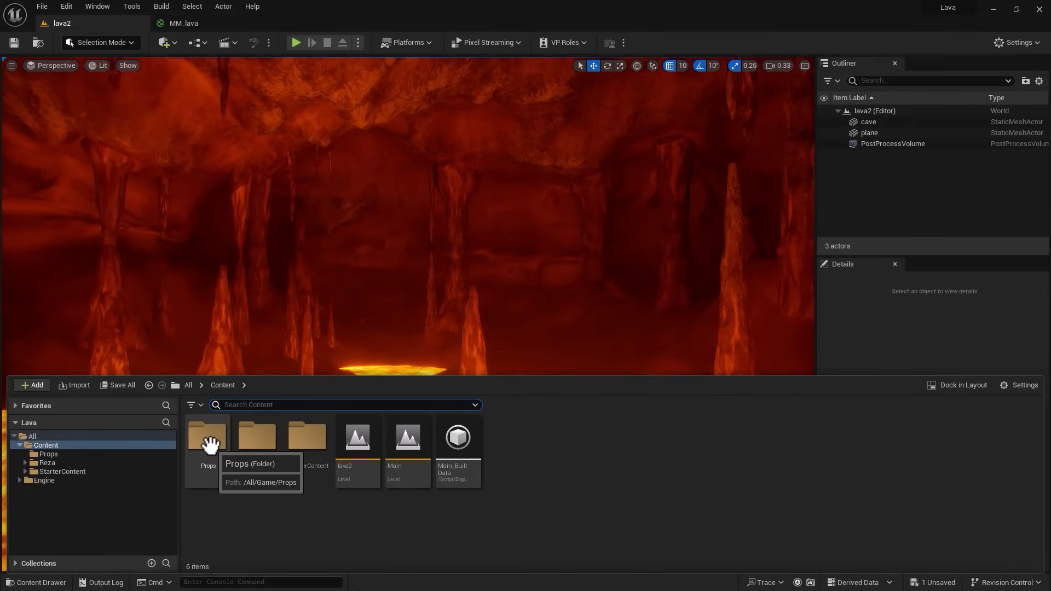
{"action": "double_click", "coordinate": [253, 444]}
{"action": "double_click", "coordinate": [200, 437]}
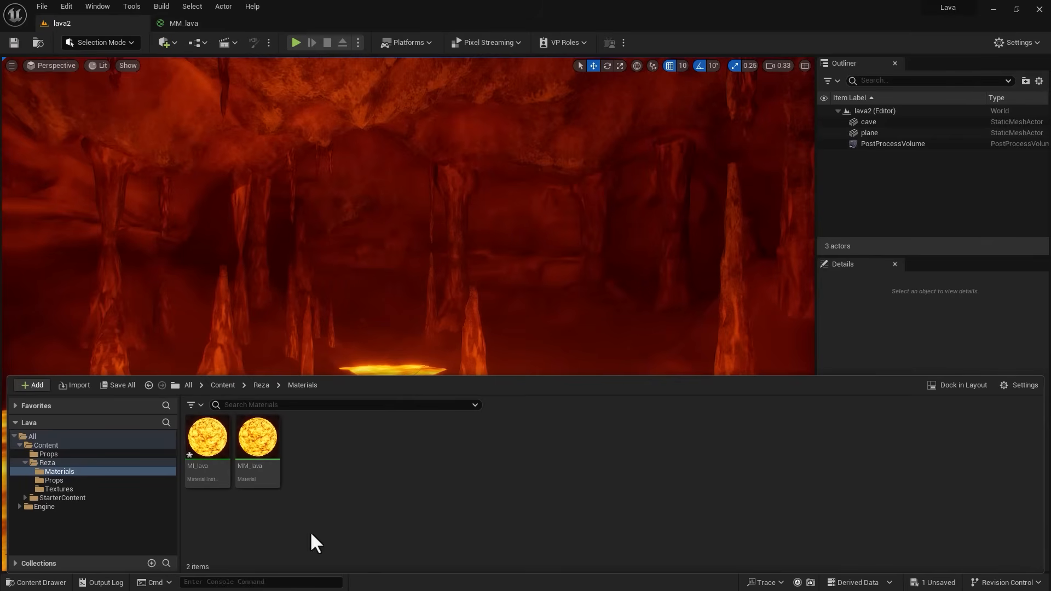
{"action": "left_click_drag", "start_coordinate": [207, 446], "coordinate": [265, 443]}
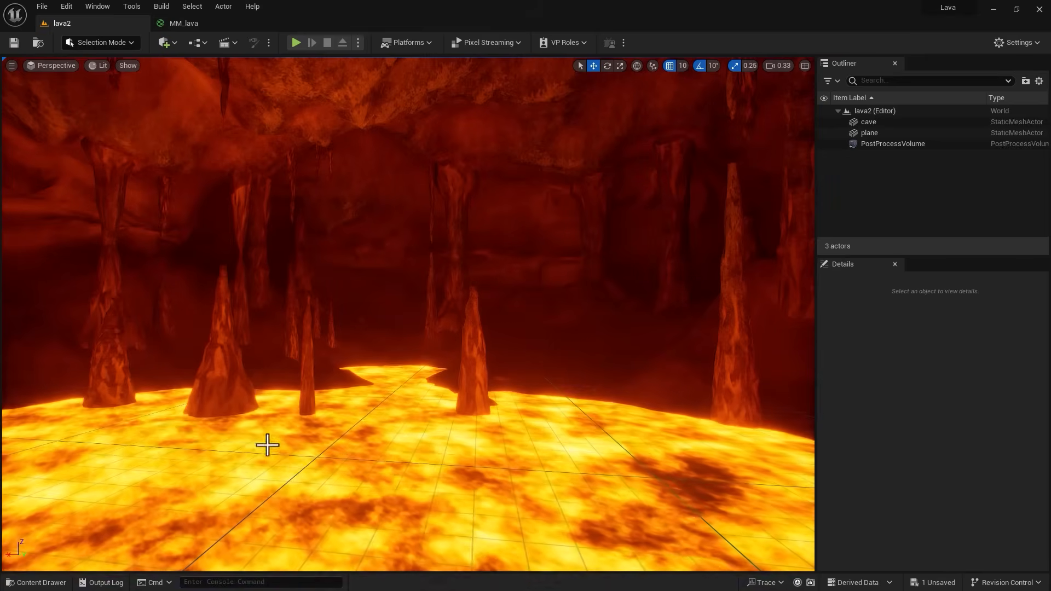
{"action": "key", "text": "alt+Tab"}
{"action": "left_click_drag", "start_coordinate": [799, 174], "coordinate": [769, 109]}
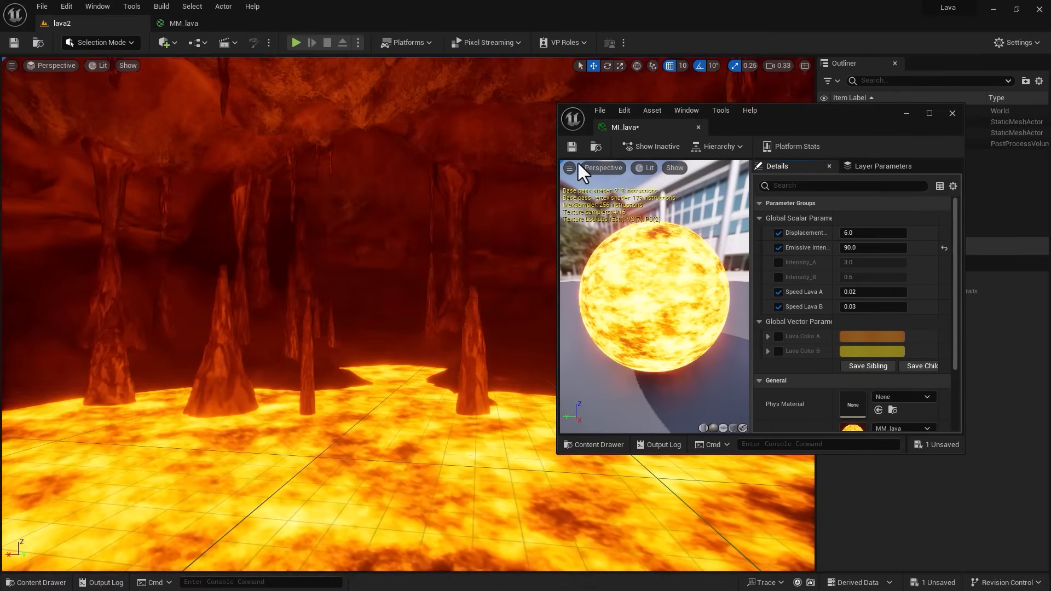
Step: Enable the Intensity_A and Intensity_B parameter overrides in the MI_lava instance
{"action": "left_click", "coordinate": [569, 168]}
{"action": "left_click", "coordinate": [609, 198]}
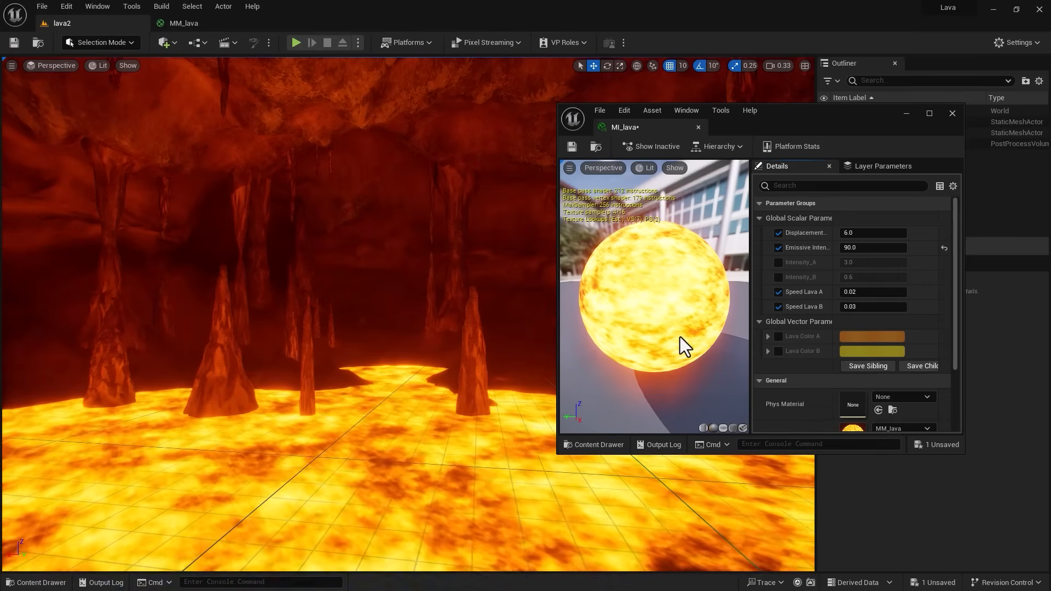
{"action": "left_click", "coordinate": [779, 263]}
{"action": "left_click", "coordinate": [778, 278]}
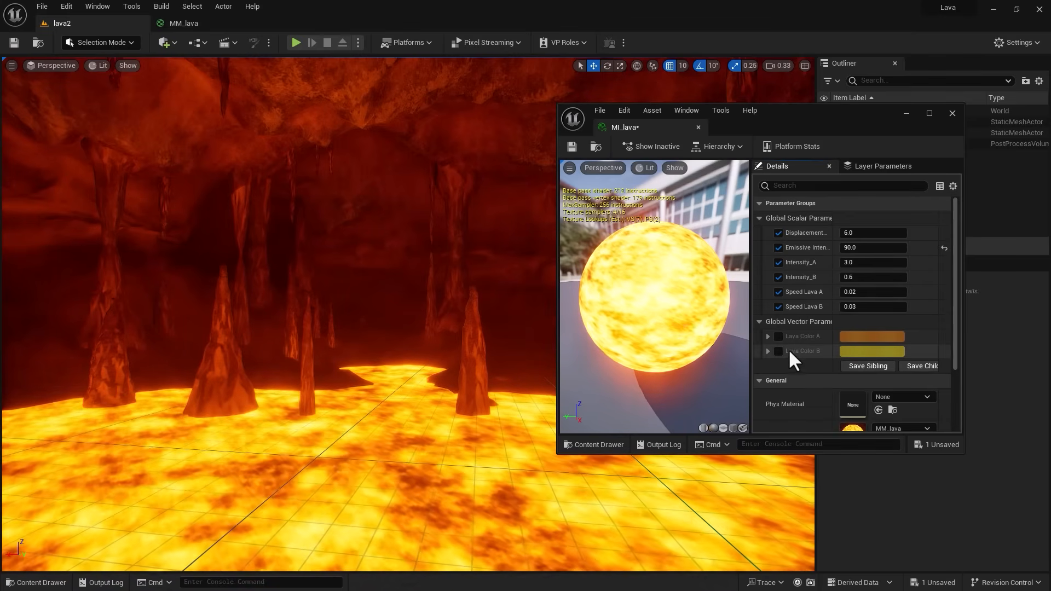
Step: Try a displacement strength of 10 in the MI_lava instance, and settle on 5
{"action": "left_click", "coordinate": [852, 234]}
{"action": "type", "text": "10"}
{"action": "key", "text": "Return"}
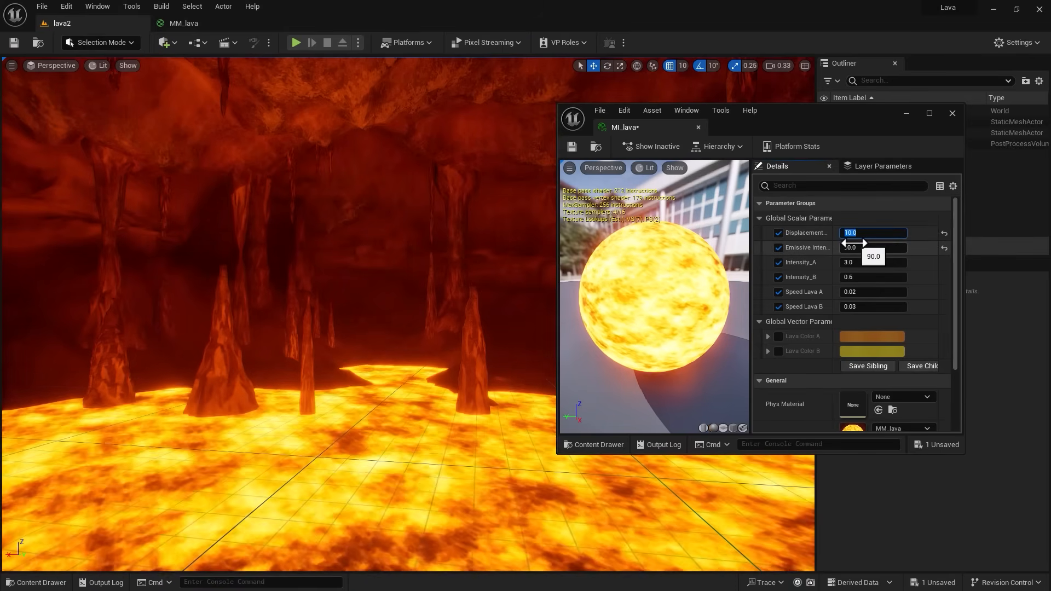
{"action": "type", "text": "5"}
{"action": "key", "text": "Return"}
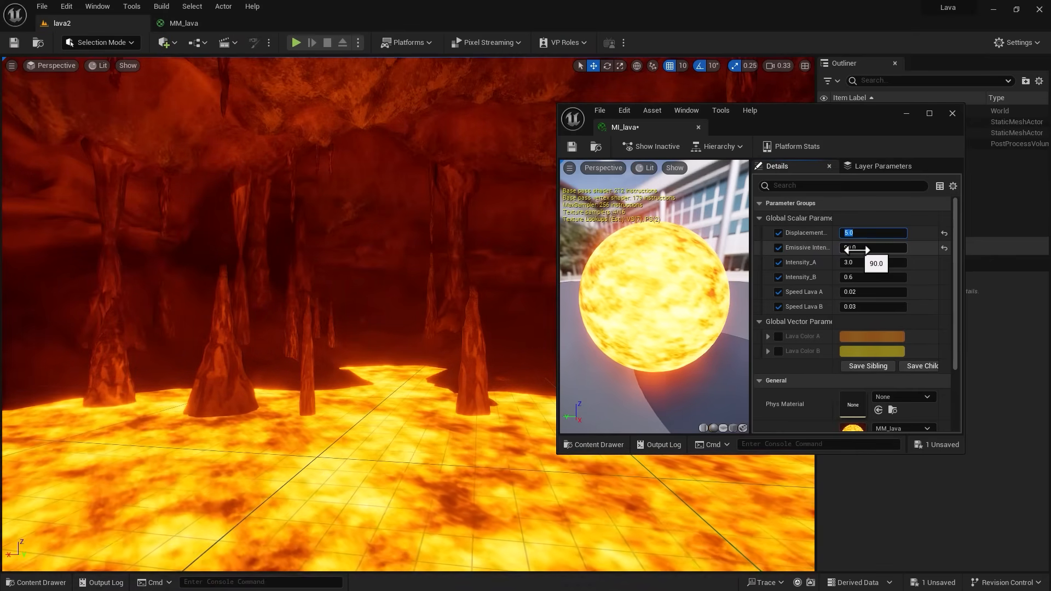
Step: Set the Emissive Intensity of the MI_lava instance to 120
{"action": "left_click", "coordinate": [858, 250]}
{"action": "type", "text": "120"}
{"action": "key", "text": "Return"}
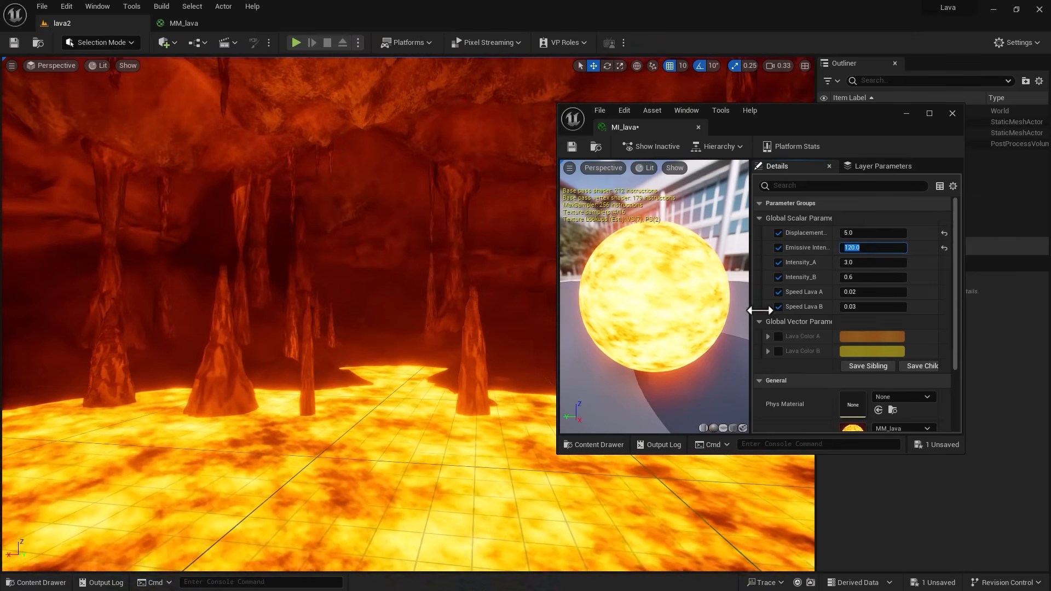
Step: Set Intensity_A to 5 and Intensity_B to 1 in the MI_lava instance
{"action": "left_click", "coordinate": [855, 263]}
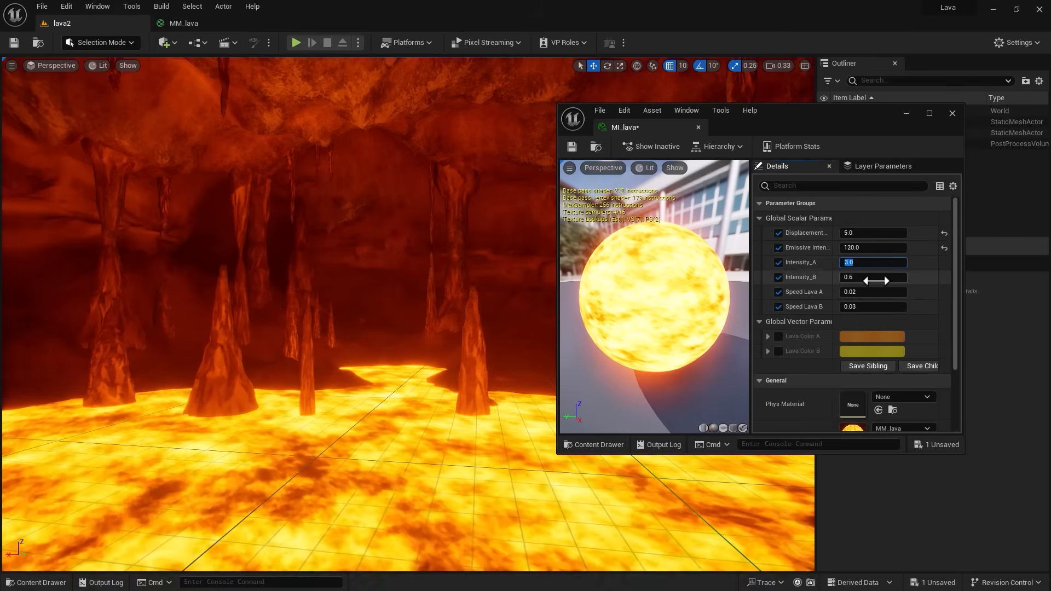
{"action": "type", "text": "5"}
{"action": "key", "text": "Return"}
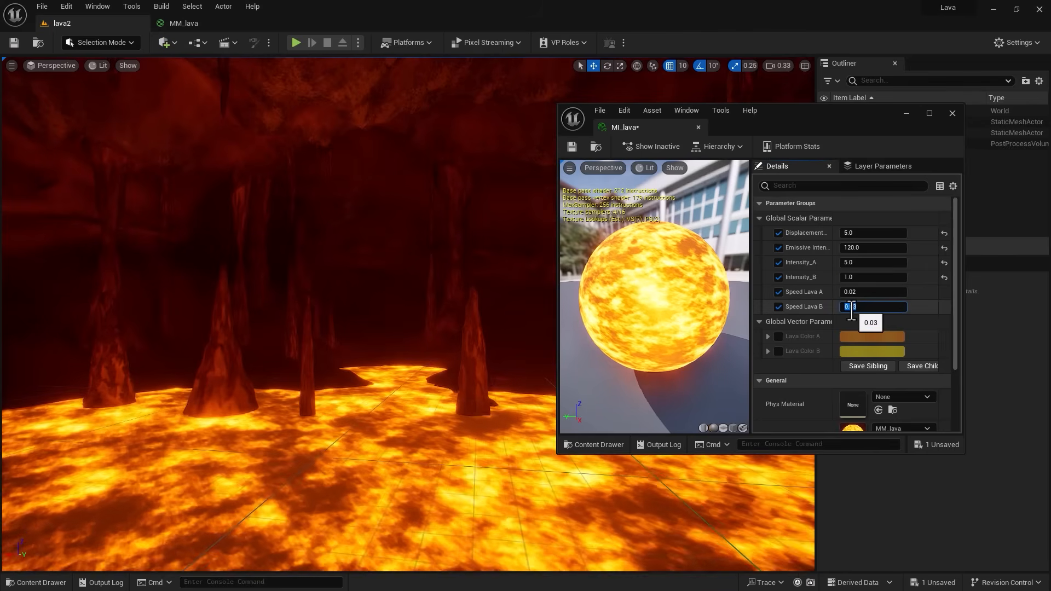
Step: Try a Speed Lava B of 0.05 in the MI_lava instance, and settle on 0.01
{"action": "type", "text": "5"}
{"action": "key", "text": "Return"}
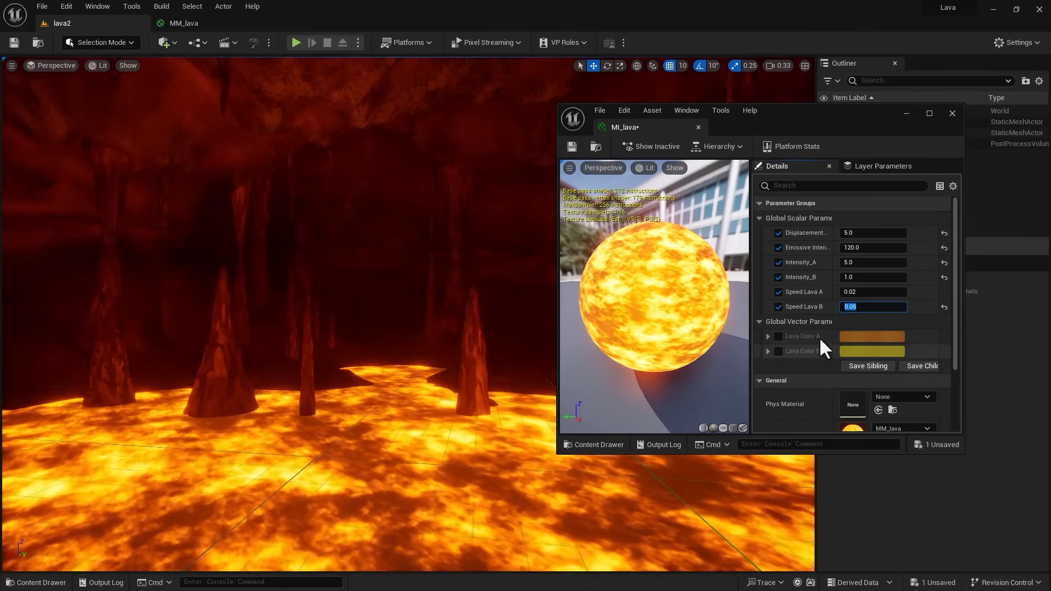
{"action": "left_click", "coordinate": [852, 308]}
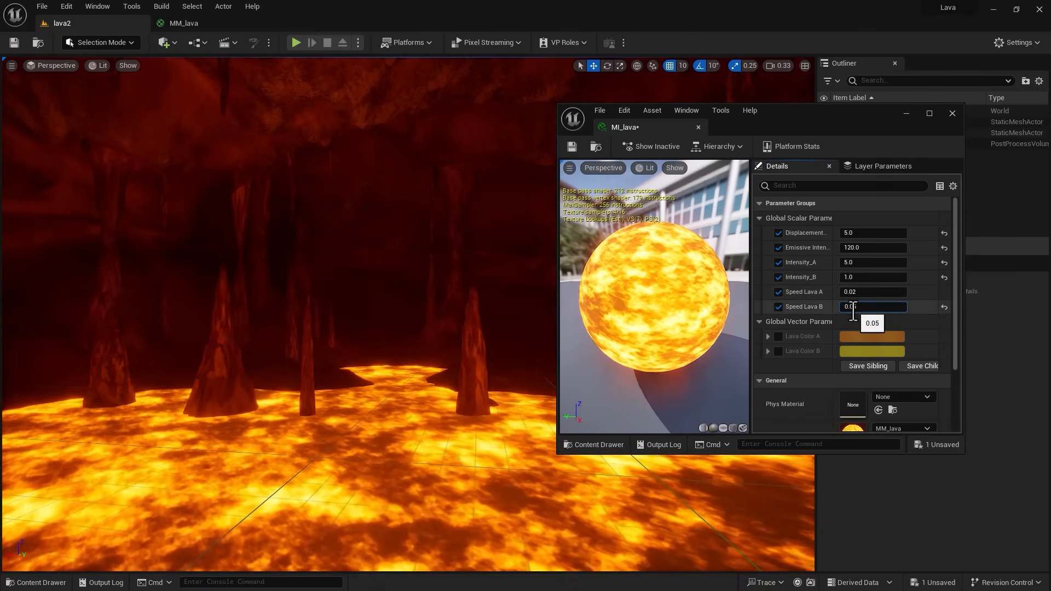
{"action": "key", "text": "BackSpace"}
{"action": "type", "text": "1"}
{"action": "key", "text": "Return"}
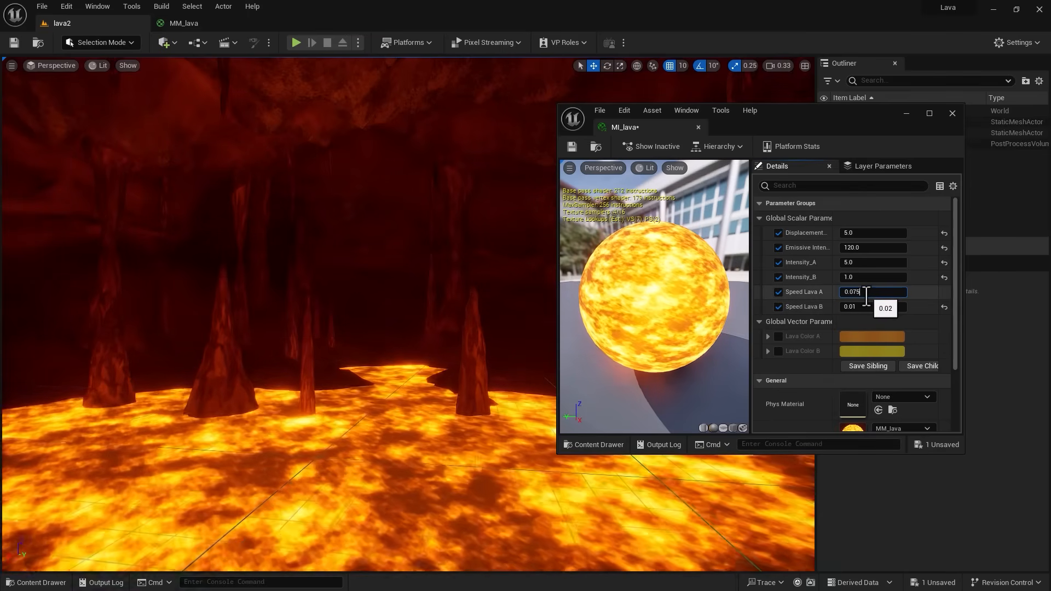
Step: Try a Speed Lava A of 0.075 in the MI_lava instance, and settle on 0.05
{"action": "left_click", "coordinate": [866, 296]}
{"action": "type", "text": "0.075"}
{"action": "key", "text": "Return"}
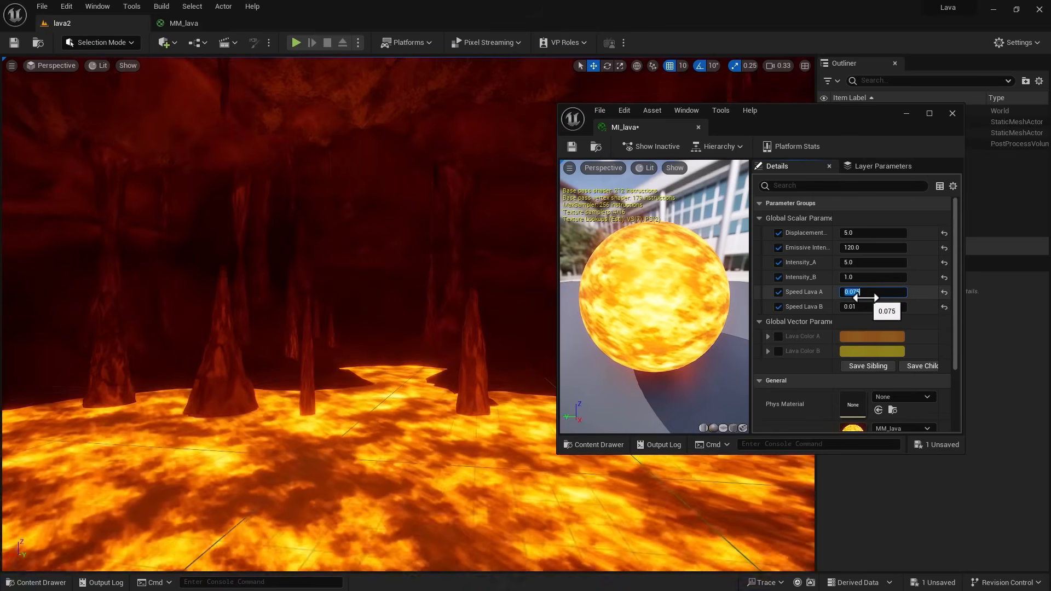
{"action": "double_click", "coordinate": [865, 299]}
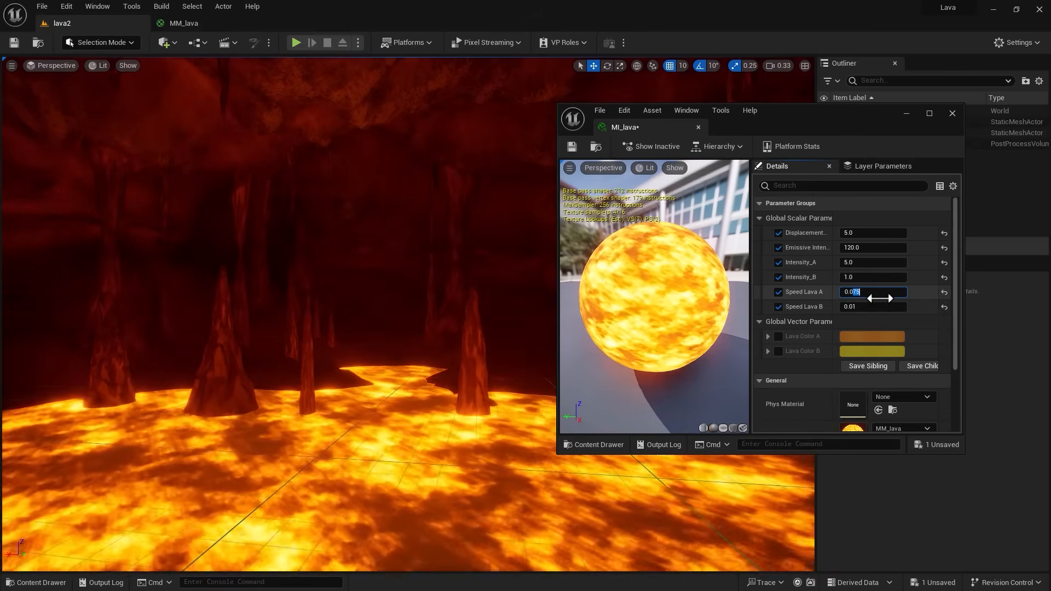
{"action": "type", "text": "5"}
{"action": "key", "text": "Return"}
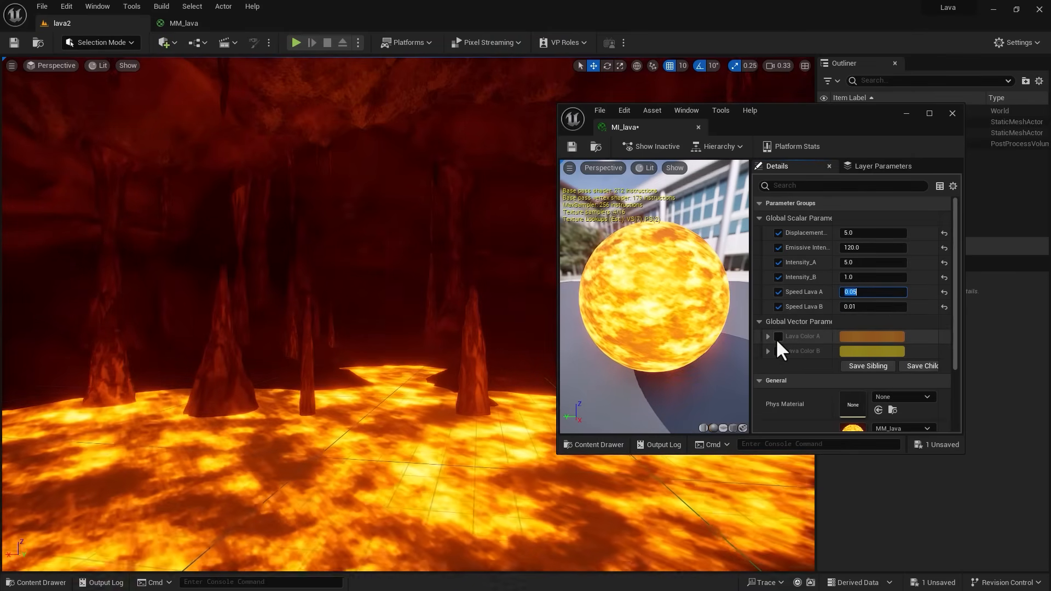
Step: Enable the Lava Color A and Lava Color B overrides and lower Lava Color A's brightness value to 1.0, giving orange FF7300
{"action": "left_click", "coordinate": [779, 336]}
{"action": "left_click", "coordinate": [779, 351]}
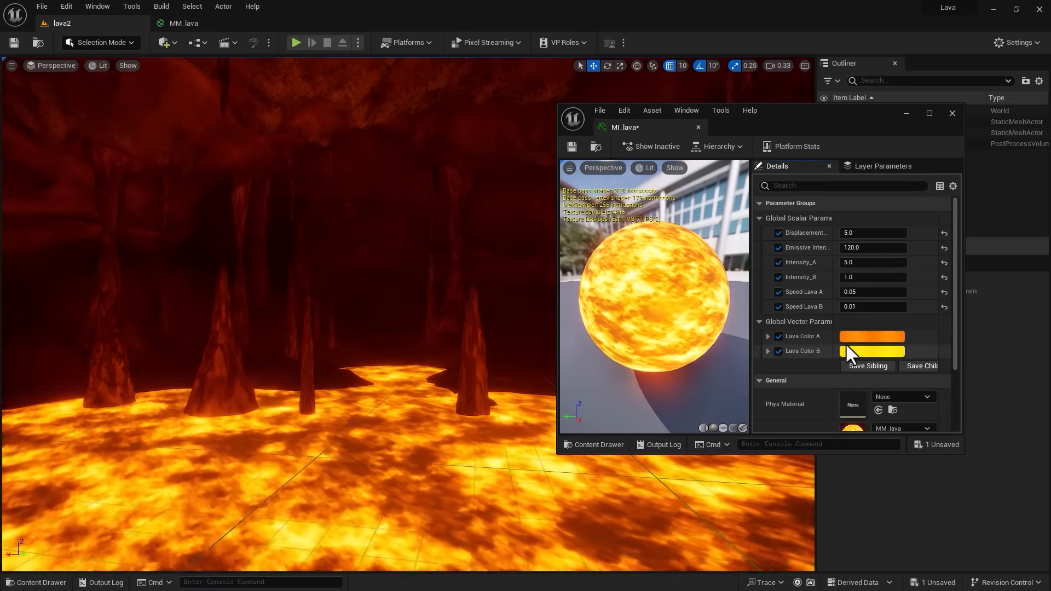
{"action": "left_click", "coordinate": [856, 337]}
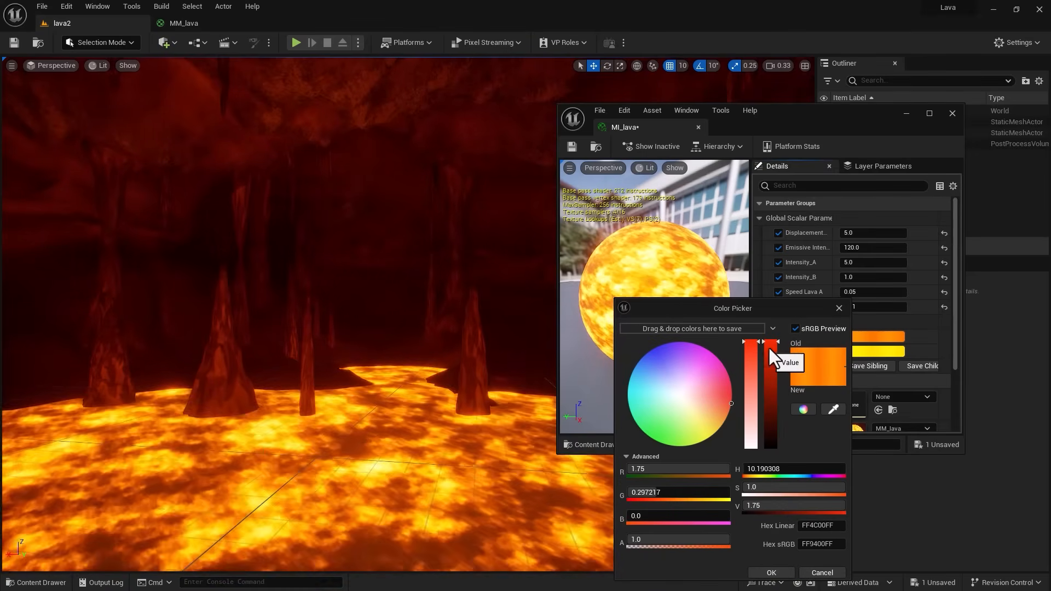
{"action": "left_click", "coordinate": [777, 342]}
{"action": "mouse_move", "coordinate": [777, 342]}
{"action": "left_mouse_down"}
{"action": "mouse_move", "coordinate": [777, 351]}
{"action": "mouse_move", "coordinate": [777, 329]}
{"action": "left_mouse_up"}
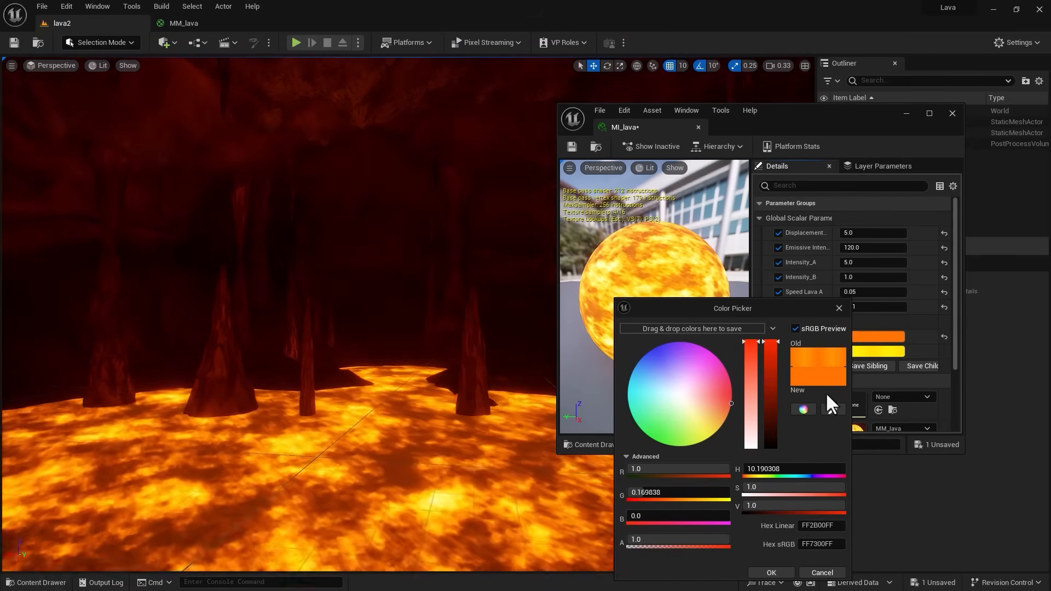
Step: Shift Lava Color B to a purer yellow, about FFFF0E in sRGB, and close the color picker
{"action": "left_click", "coordinate": [880, 351]}
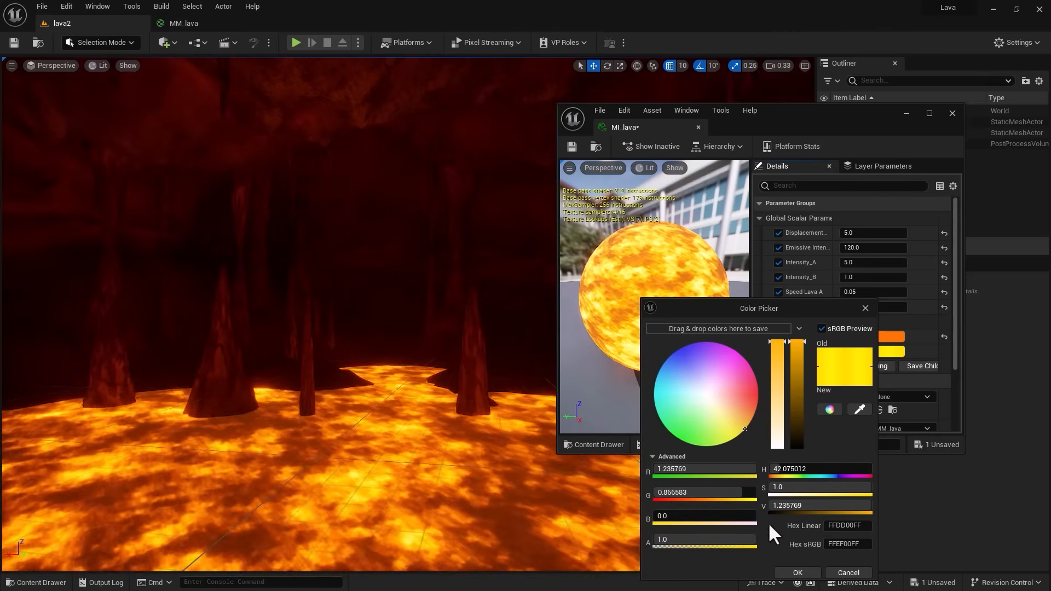
{"action": "left_click", "coordinate": [744, 428]}
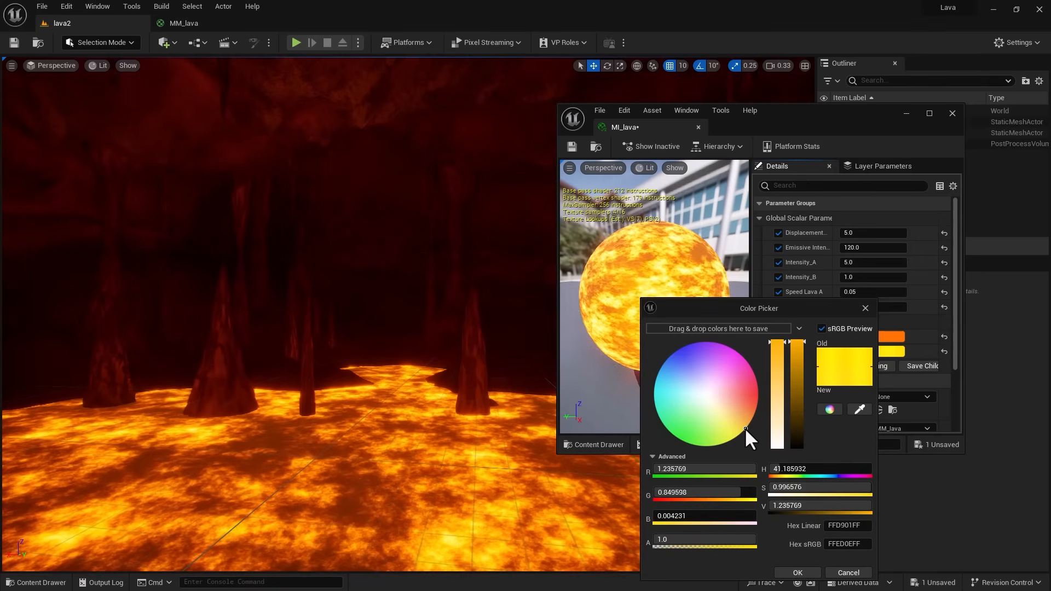
{"action": "left_click_drag", "start_coordinate": [743, 430], "coordinate": [741, 433]}
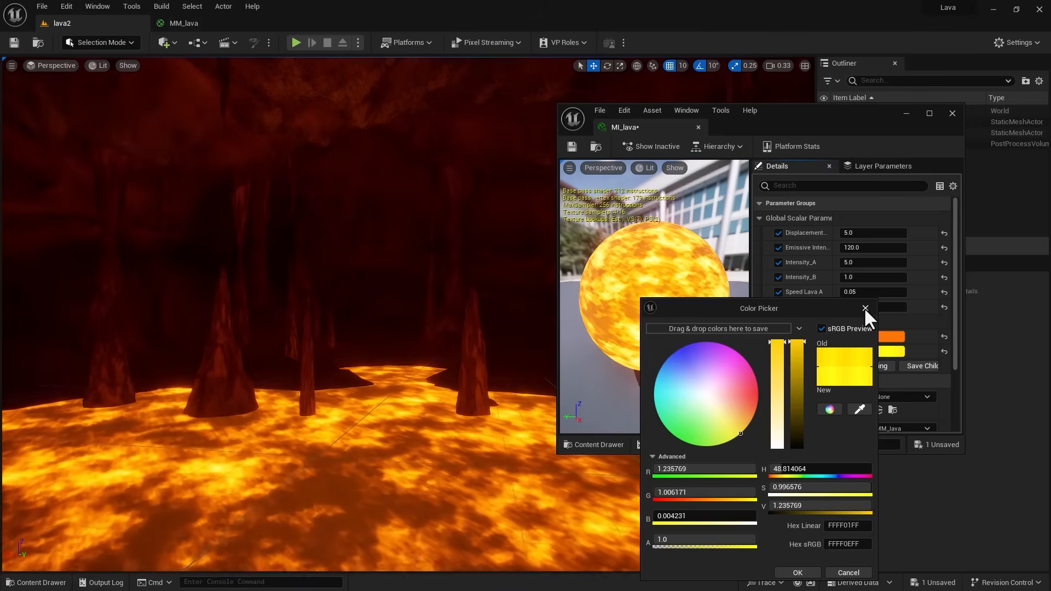
{"action": "left_click", "coordinate": [865, 308]}
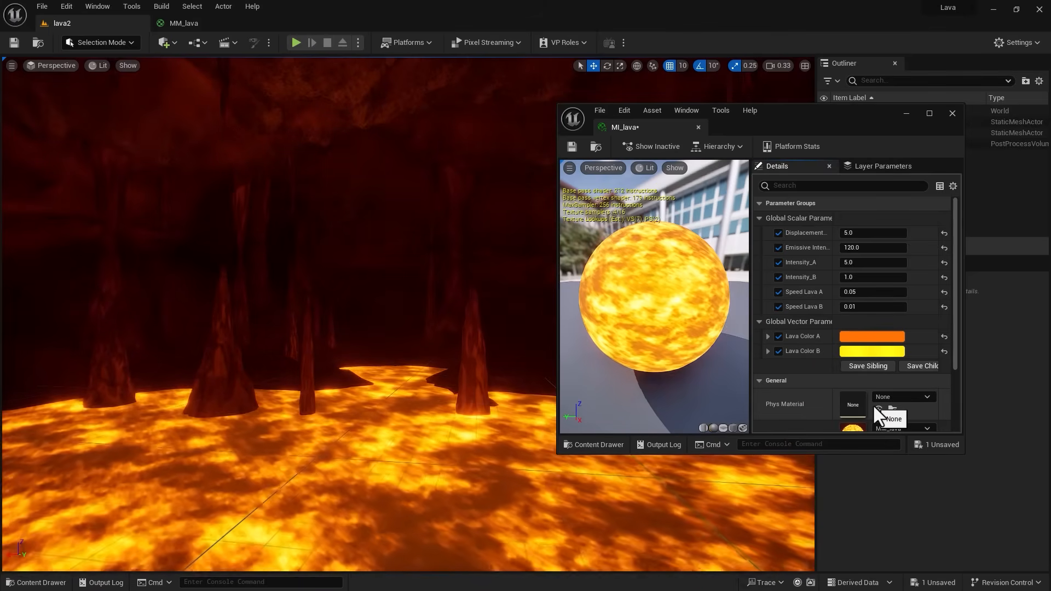
Step: Set Intensity_A of the MI_lava instance back to 3
{"action": "left_click", "coordinate": [855, 263]}
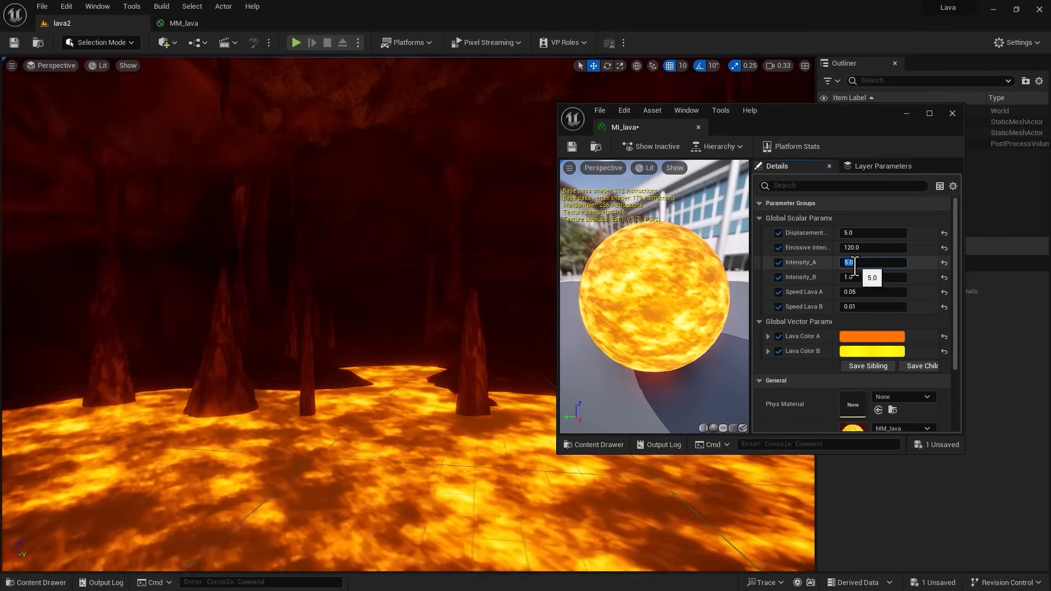
{"action": "type", "text": "3"}
{"action": "key", "text": "Return"}
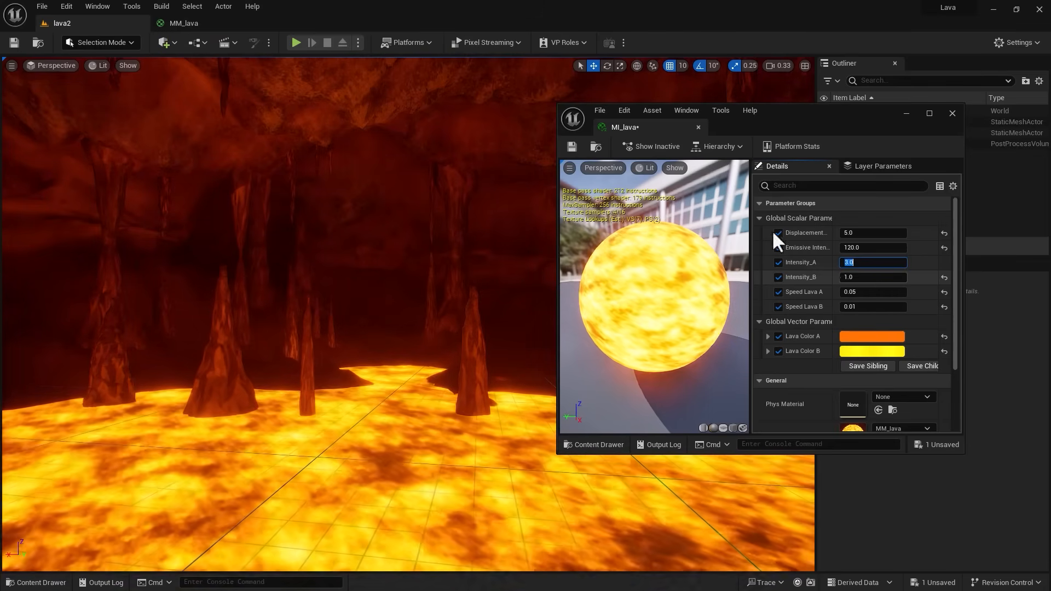
Step: In MM_lava, promote the B input of Speed Lava A's neighbouring Multiply to a parameter named Tiling A, move it below TexCoord and default it to 2
{"action": "left_click", "coordinate": [239, 19]}
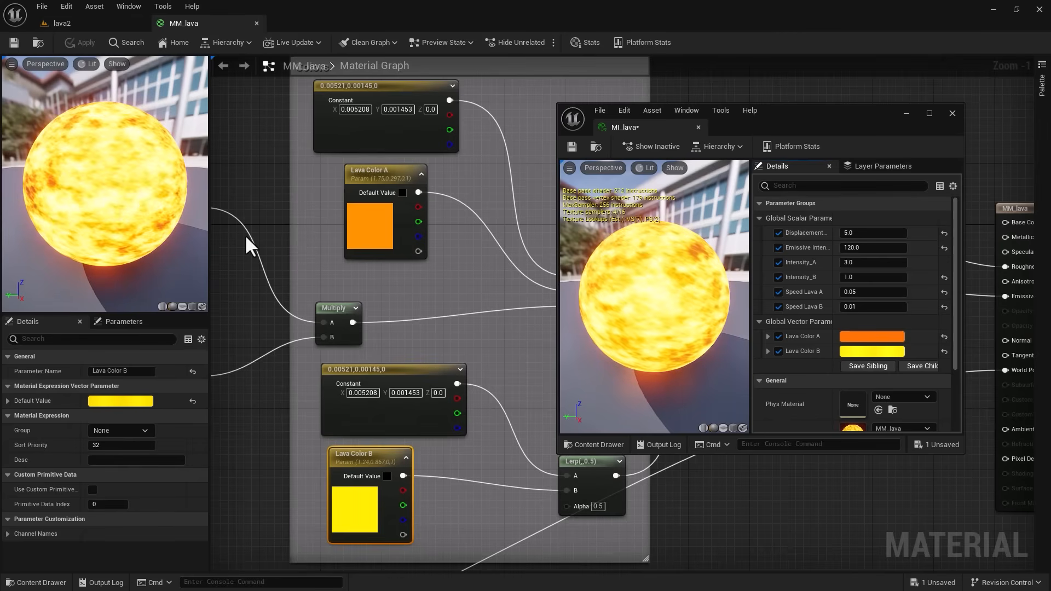
{"action": "right_click_drag", "start_coordinate": [246, 237], "coordinate": [653, 339]}
{"action": "right_click_drag", "start_coordinate": [239, 311], "coordinate": [596, 292]}
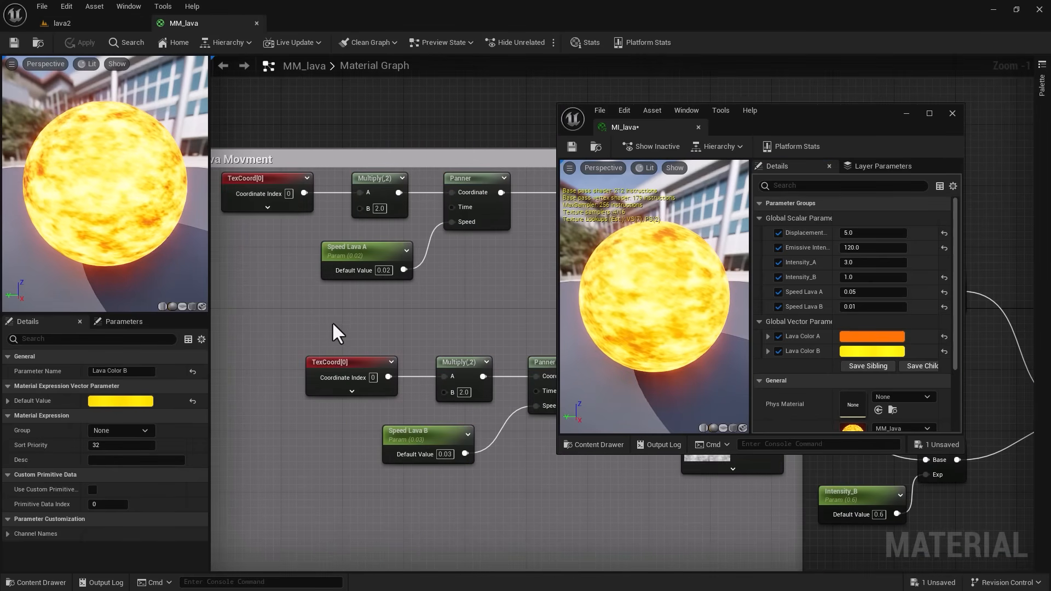
{"action": "right_click", "coordinate": [368, 208]}
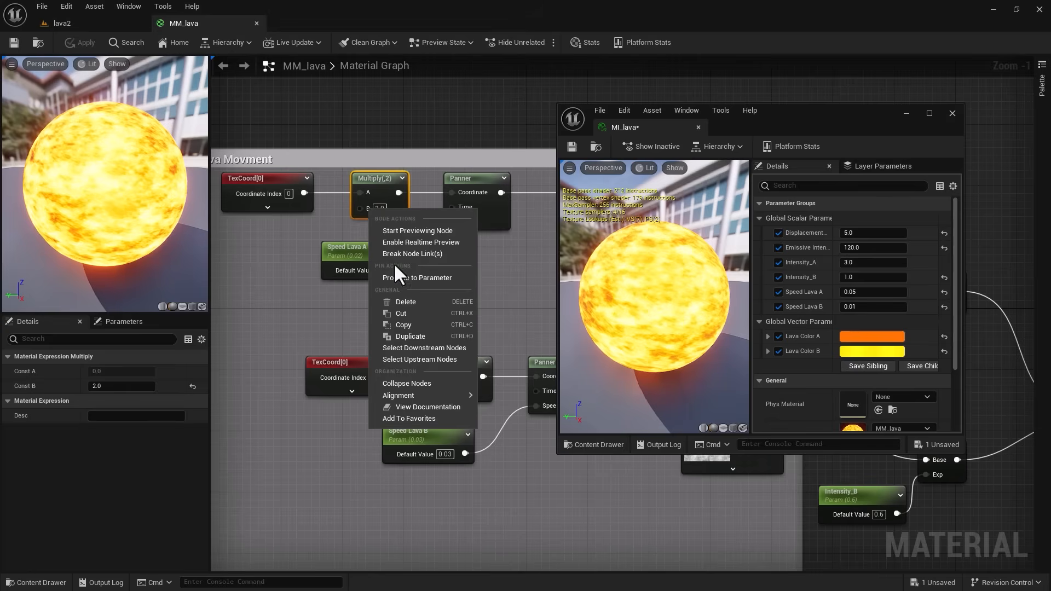
{"action": "left_click", "coordinate": [396, 277]}
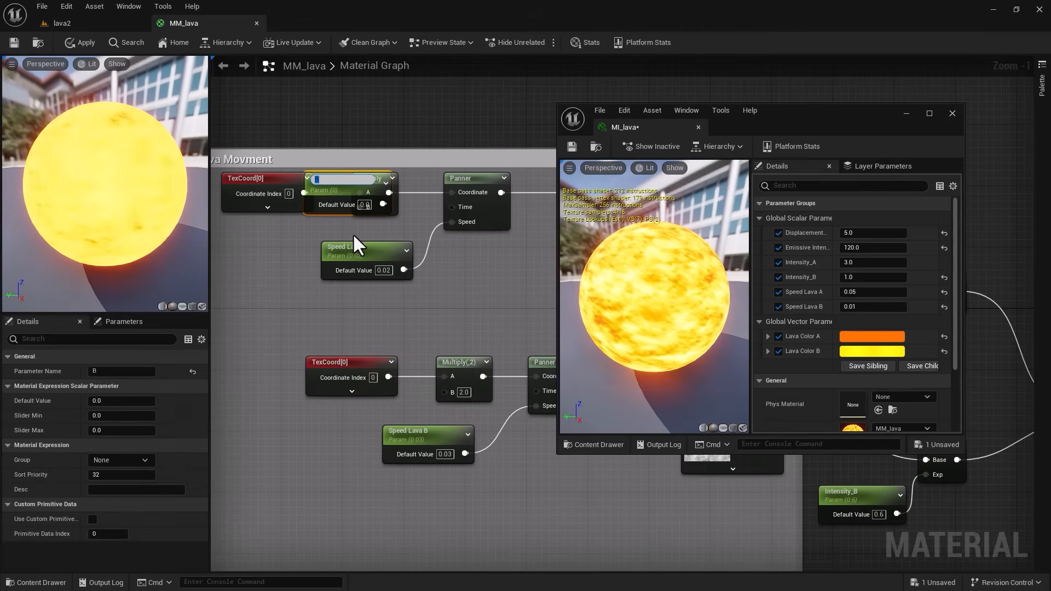
{"action": "type", "text": "Tiling A"}
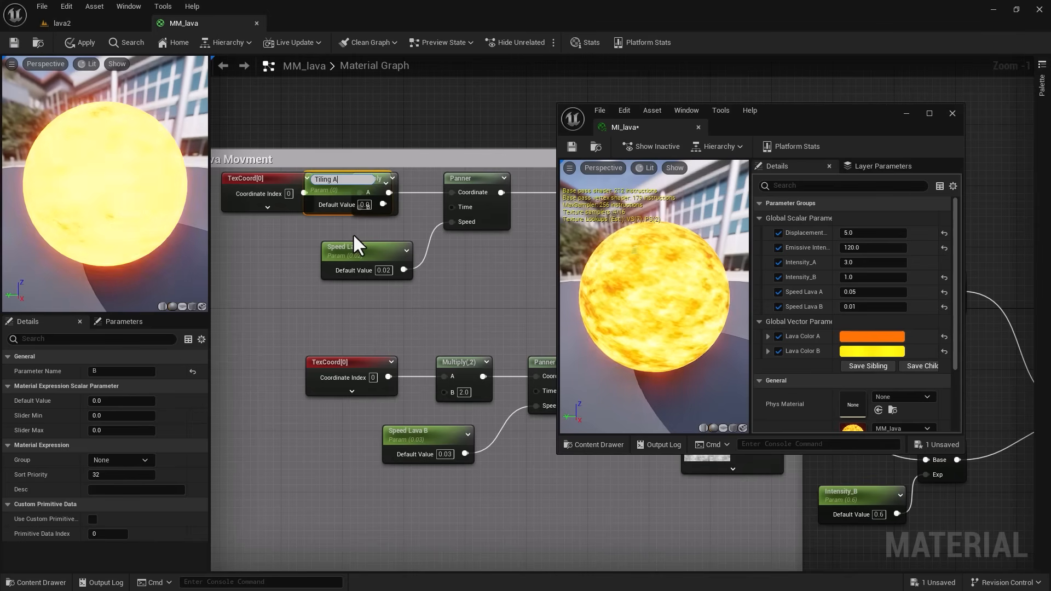
{"action": "key", "text": "Return"}
{"action": "left_click_drag", "start_coordinate": [327, 190], "coordinate": [236, 250]}
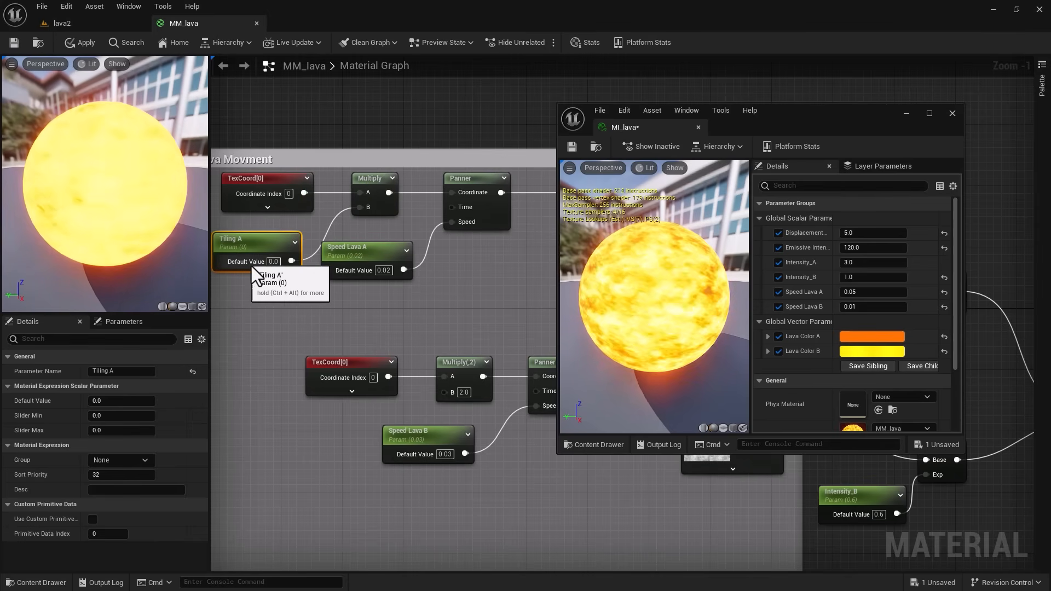
{"action": "left_click", "coordinate": [273, 263]}
{"action": "type", "text": "2"}
{"action": "key", "text": "Return"}
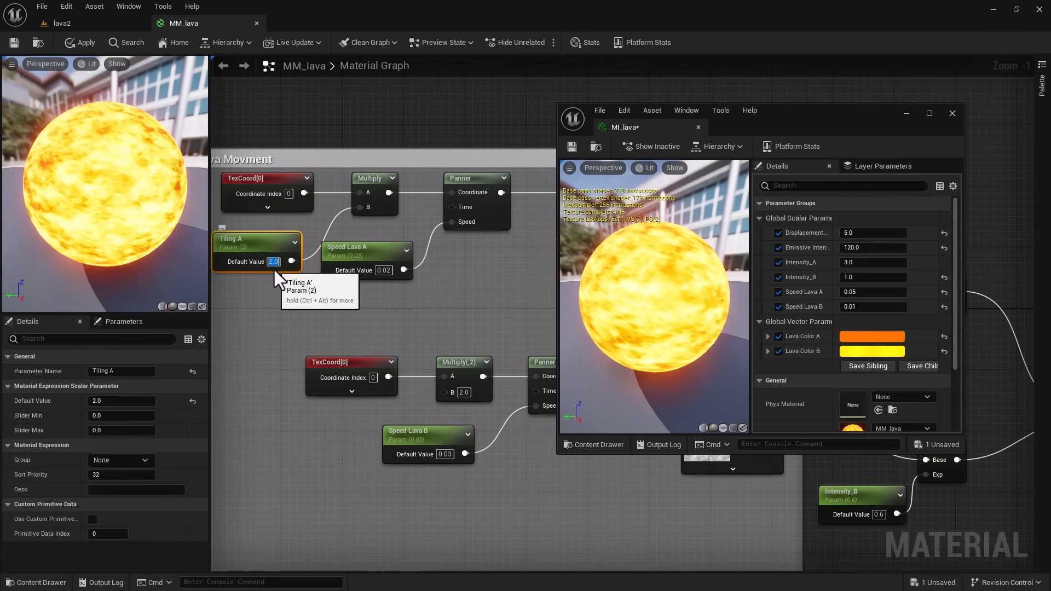
Step: Promote the second Multiply's B input to a parameter named Tiling B and move the node below the second TexCoord
{"action": "right_click", "coordinate": [464, 392]}
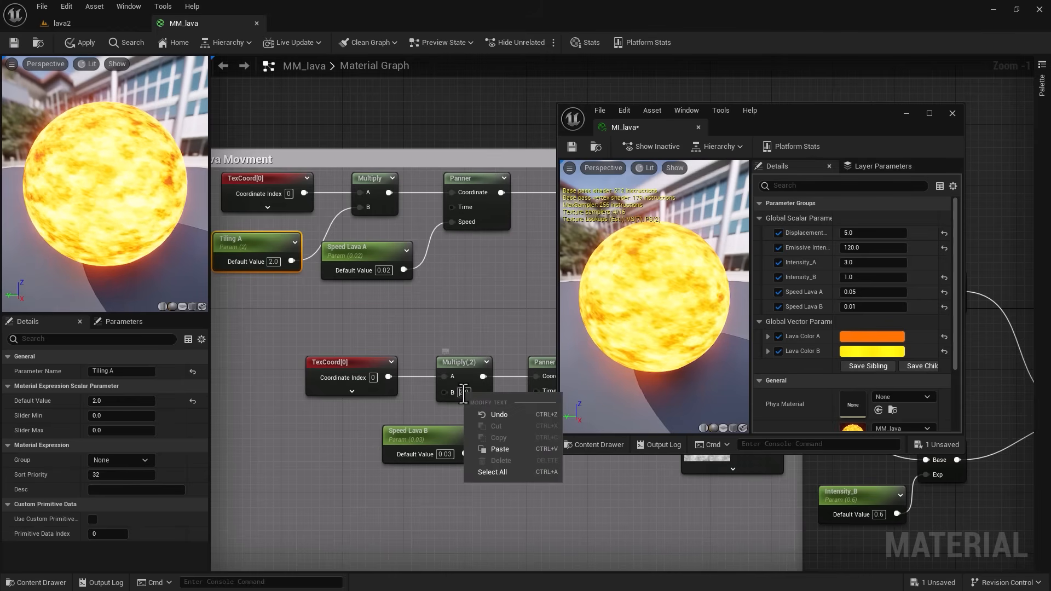
{"action": "key", "text": "Escape"}
{"action": "right_click", "coordinate": [448, 389]}
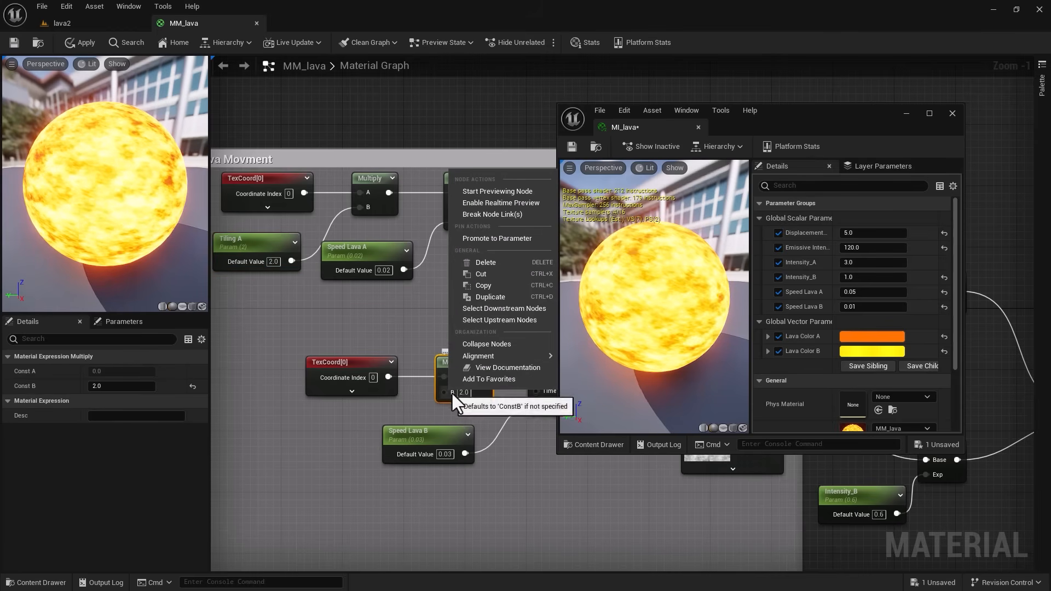
{"action": "left_click", "coordinate": [478, 241]}
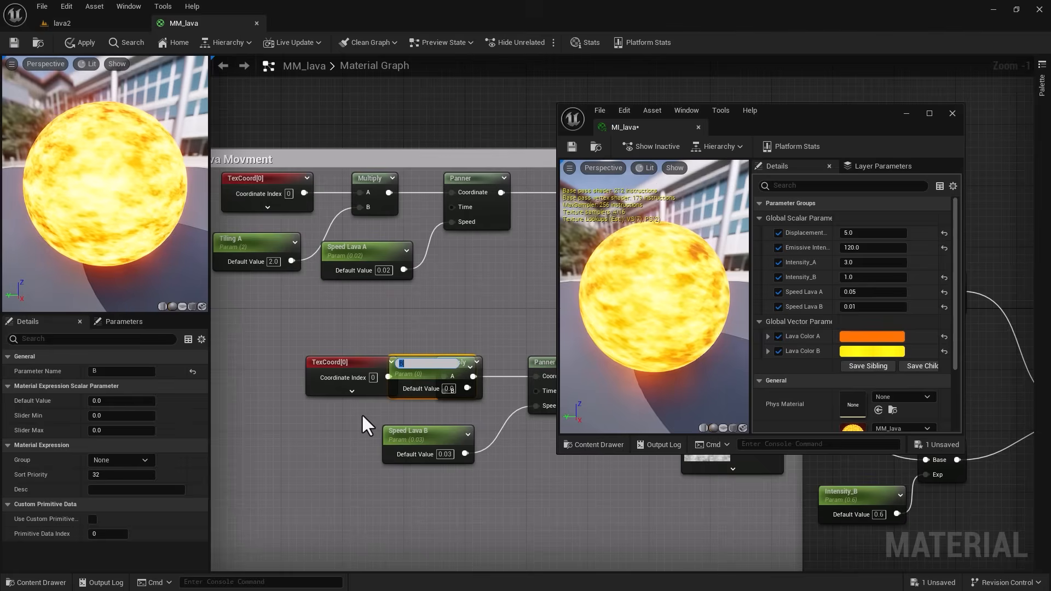
{"action": "type", "text": "Tiling B"}
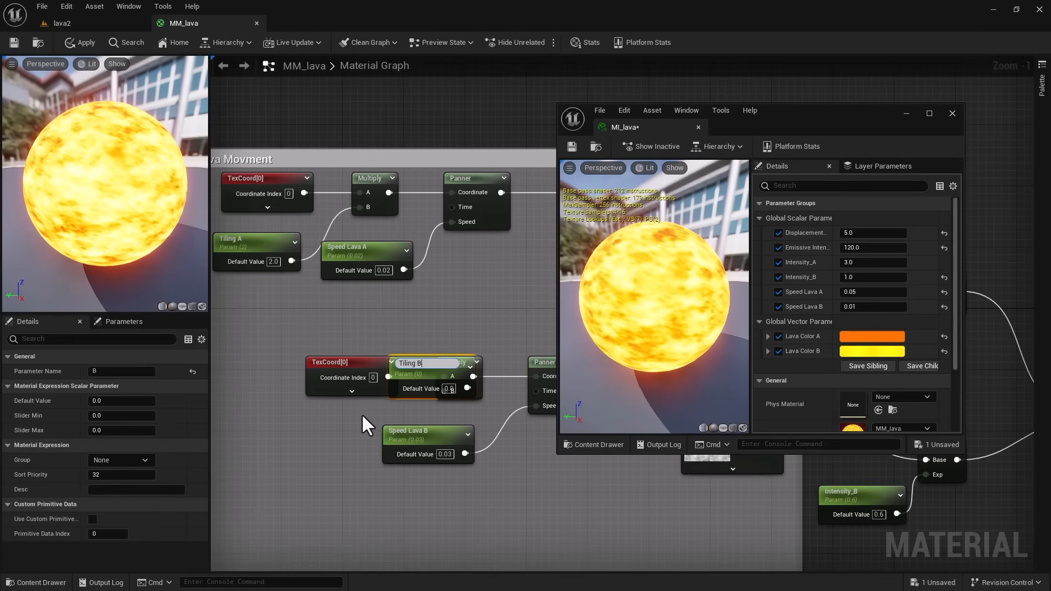
{"action": "key", "text": "Return"}
{"action": "left_click_drag", "start_coordinate": [435, 382], "coordinate": [282, 441]}
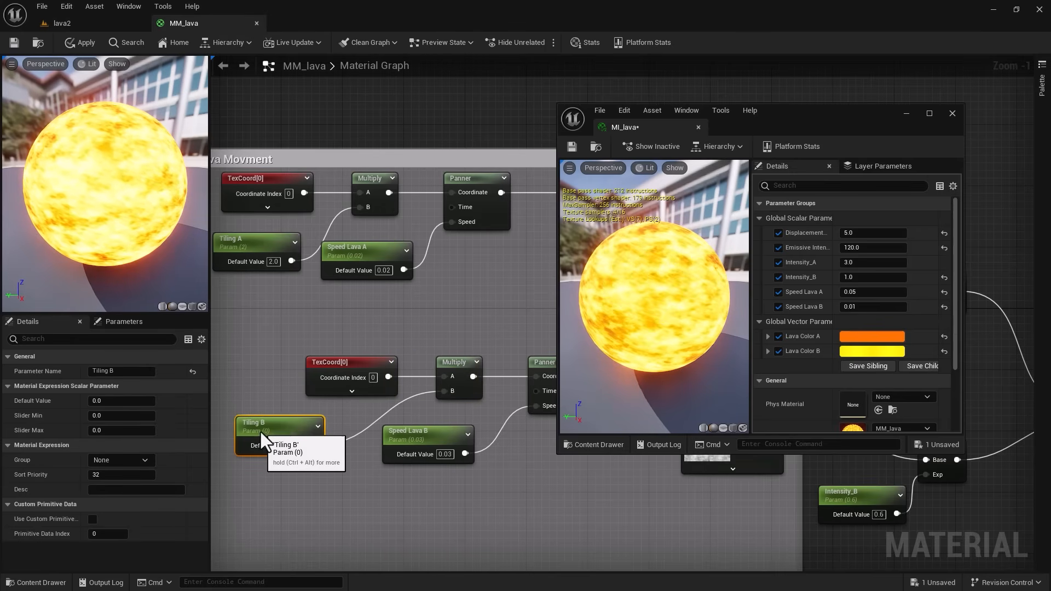
Step: Apply the MM_lava changes, return to the lava2 level and enable the Tiling A and Tiling B overrides in MI_lava
{"action": "left_click", "coordinate": [38, 43]}
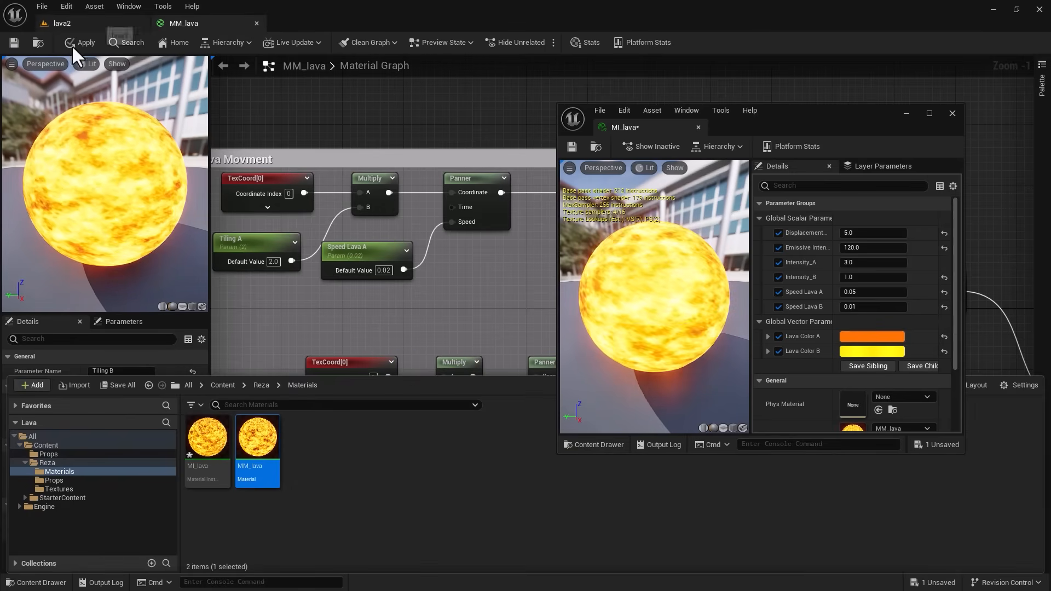
{"action": "left_click", "coordinate": [74, 44]}
{"action": "left_click", "coordinate": [85, 22]}
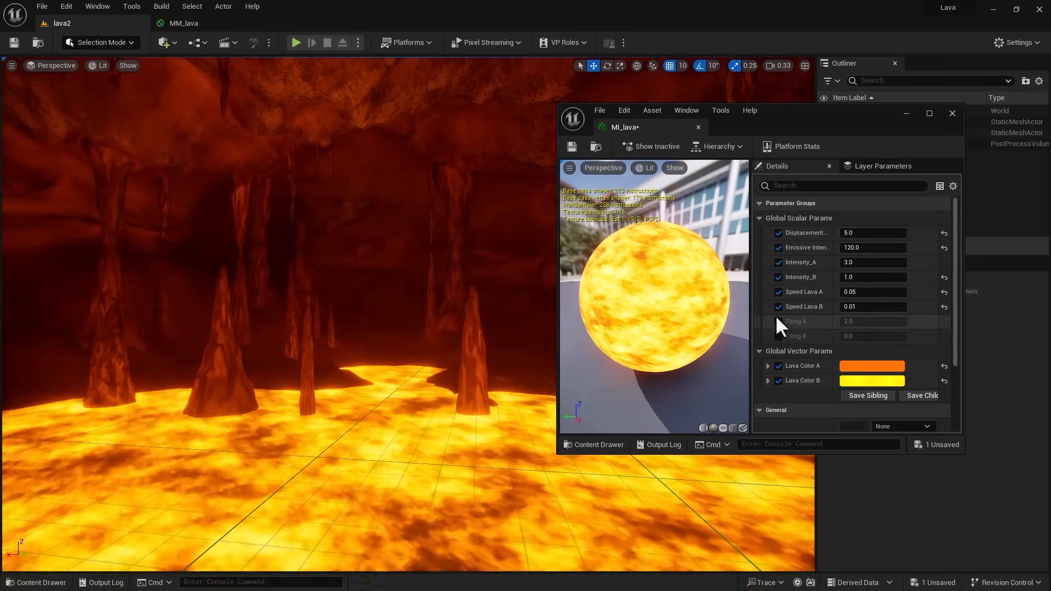
{"action": "left_click", "coordinate": [778, 322]}
{"action": "left_click", "coordinate": [779, 336]}
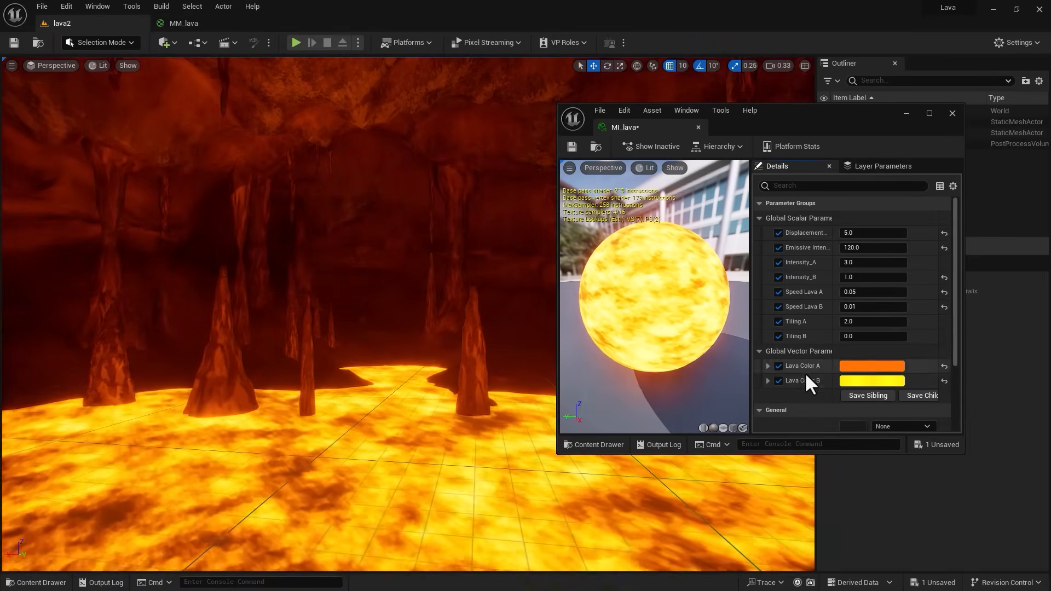
Step: Set Tiling B of the MI_lava instance to 2
{"action": "left_click", "coordinate": [859, 337]}
{"action": "type", "text": "2"}
{"action": "key", "text": "Return"}
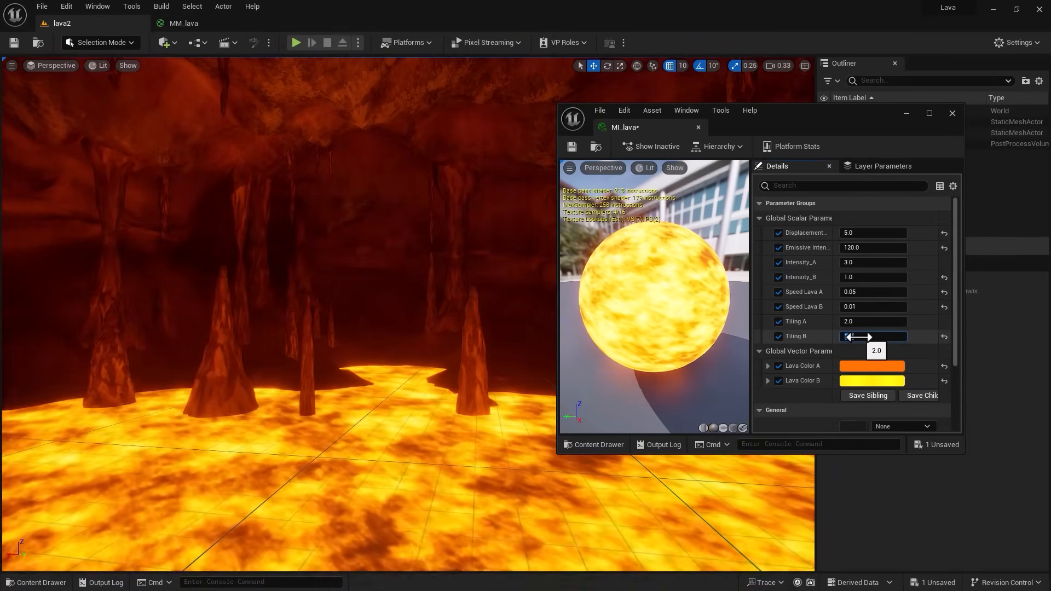
Step: Set both Tiling A and Tiling B of the MI_lava instance to 4
{"action": "left_click", "coordinate": [854, 322]}
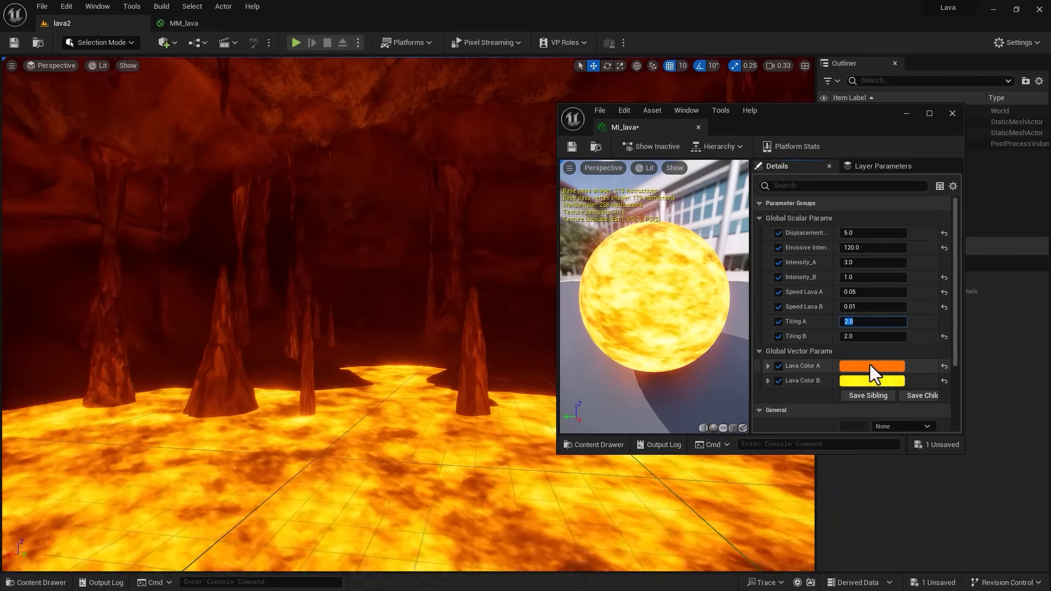
{"action": "type", "text": "4"}
{"action": "left_click", "coordinate": [857, 337]}
{"action": "type", "text": "4"}
{"action": "key", "text": "Return"}
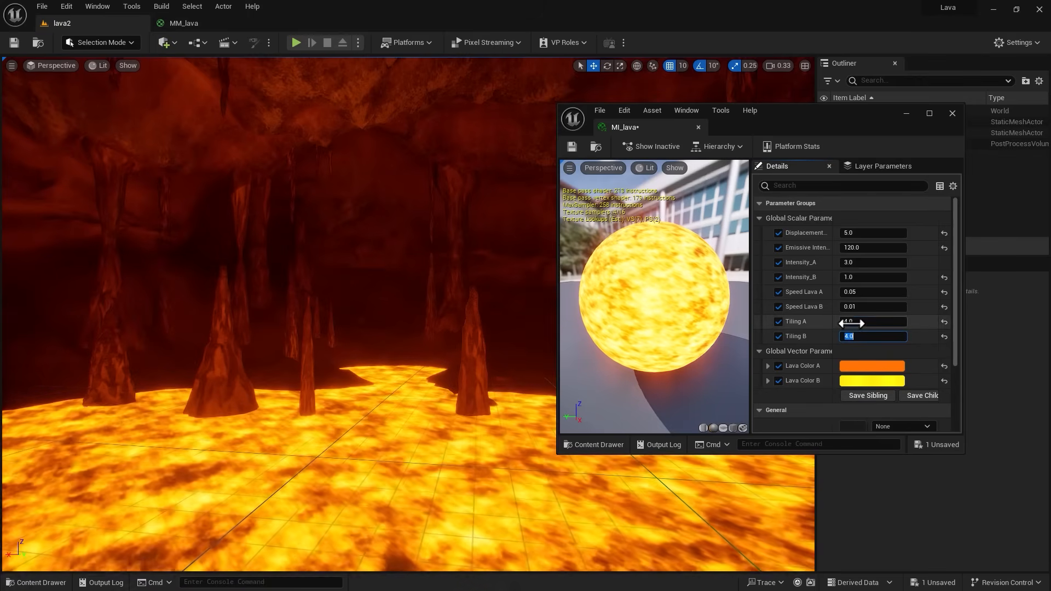
Step: Set Tiling A to 3 and Tiling B to 10 in the MI_lava instance
{"action": "type", "text": "3"}
{"action": "key", "text": "Tab"}
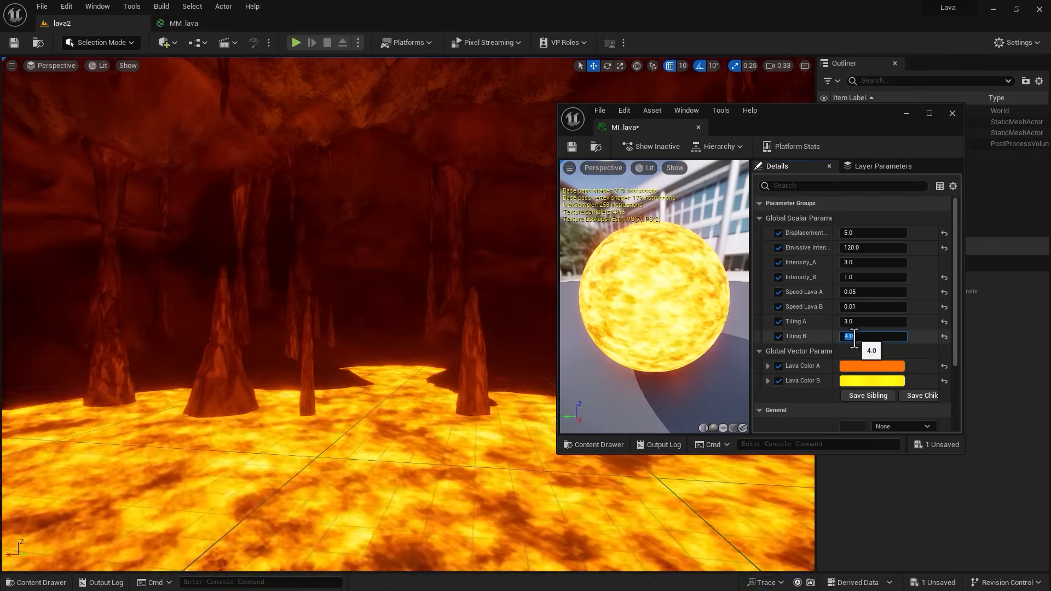
{"action": "type", "text": "10"}
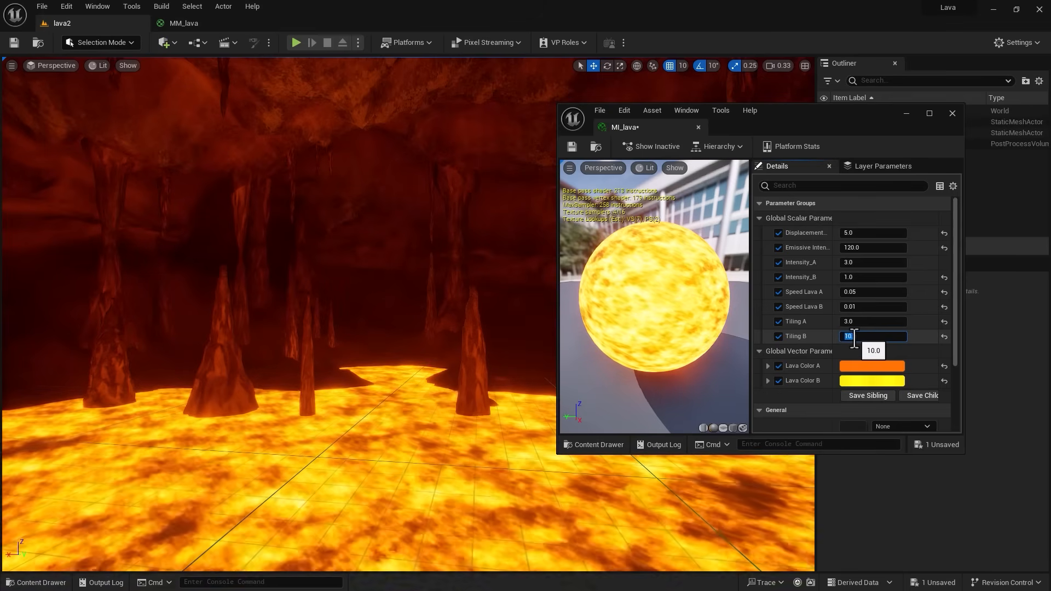
{"action": "key", "text": "Return"}
Step: Lower Tiling A of the MI_lava instance to 2
{"action": "left_click", "coordinate": [852, 323]}
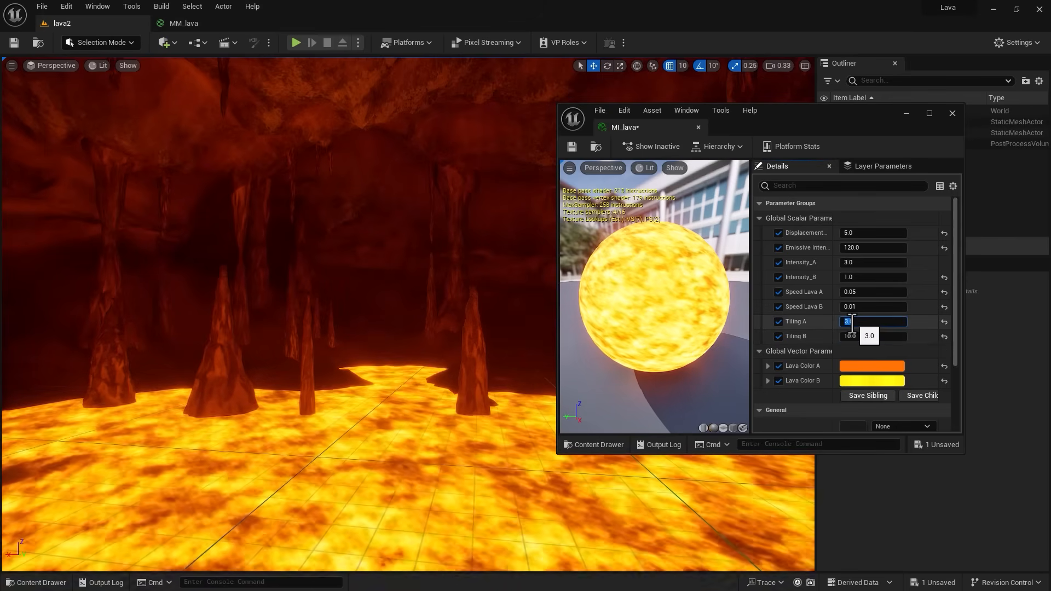
{"action": "type", "text": "2"}
{"action": "key", "text": "Return"}
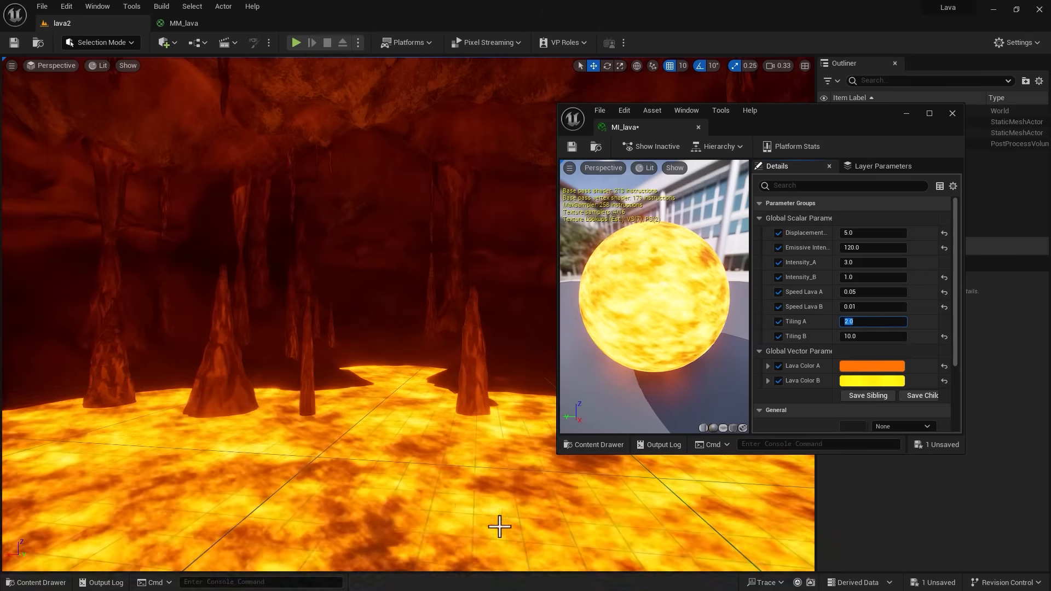
Step: Set Speed Lava B of the MI_lava instance to 0.03
{"action": "left_click", "coordinate": [861, 306]}
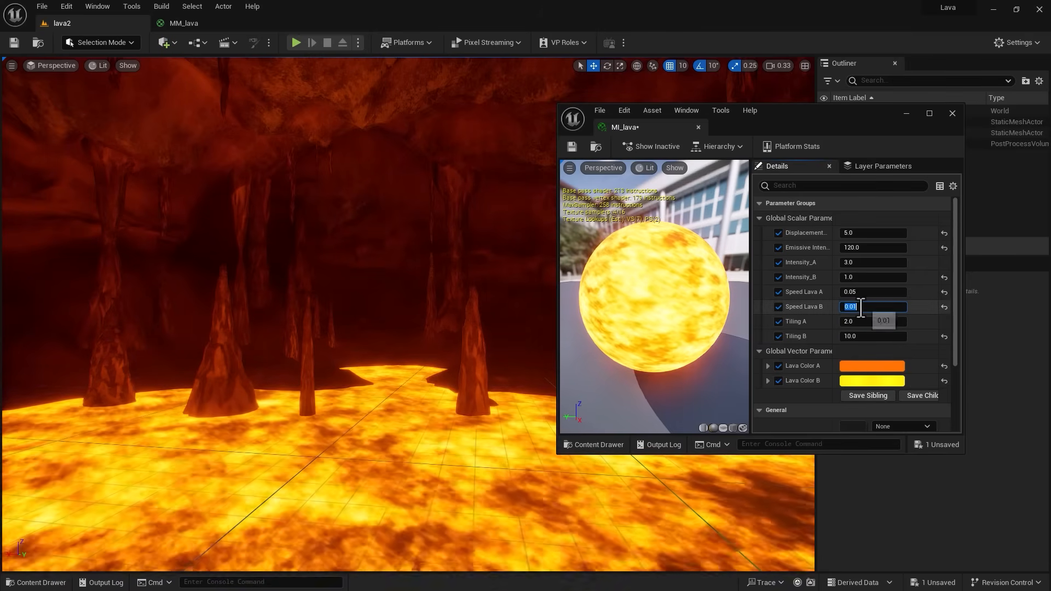
{"action": "type", "text": "0.03"}
{"action": "key", "text": "Return"}
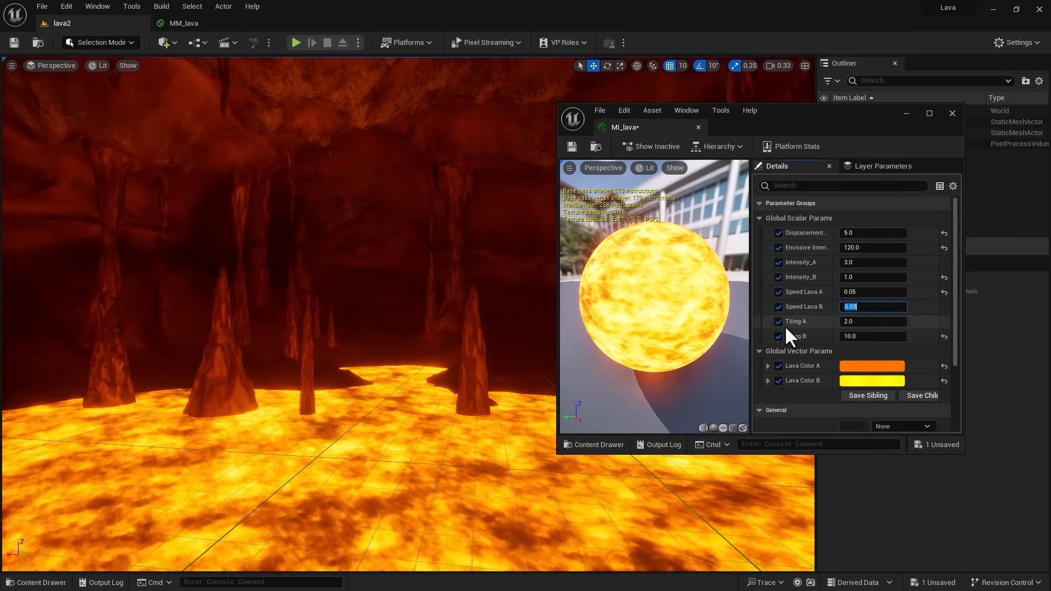
Step: Set Speed Lava B to 0.075 and Speed Lava A to 0.04 in the MI_lava instance
{"action": "left_click", "coordinate": [852, 307]}
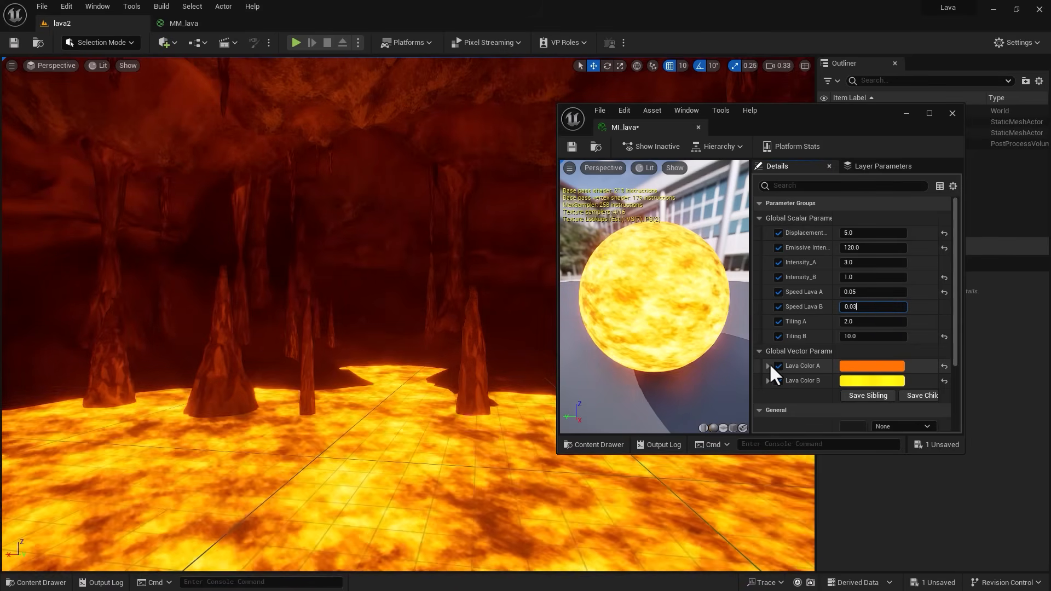
{"action": "key", "text": "BackSpace"}
{"action": "type", "text": "75"}
{"action": "key", "text": "Return"}
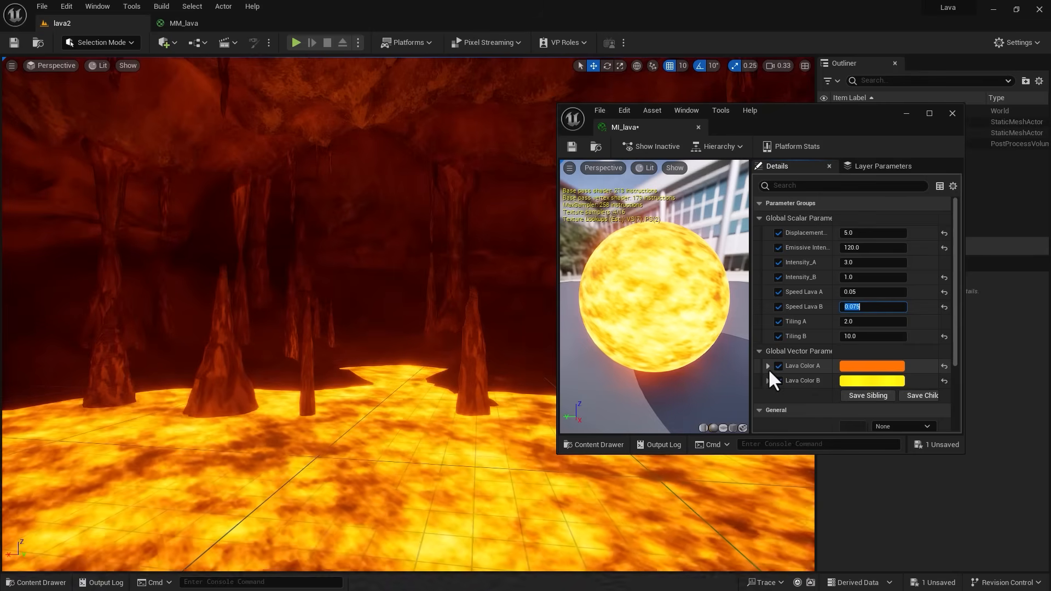
{"action": "left_click", "coordinate": [851, 292]}
{"action": "type", "text": "4"}
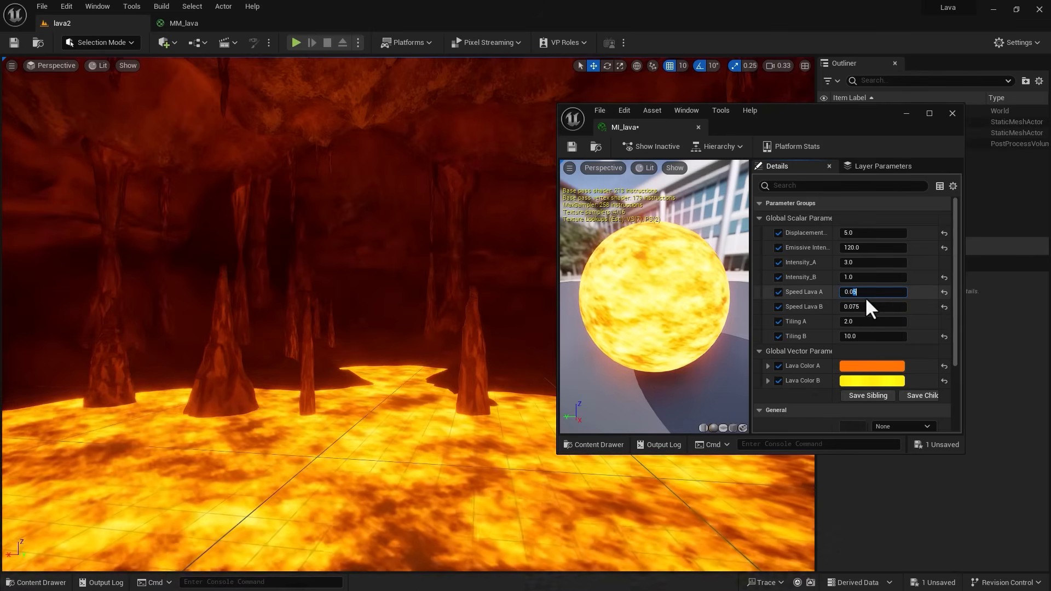
{"action": "key", "text": "Return"}
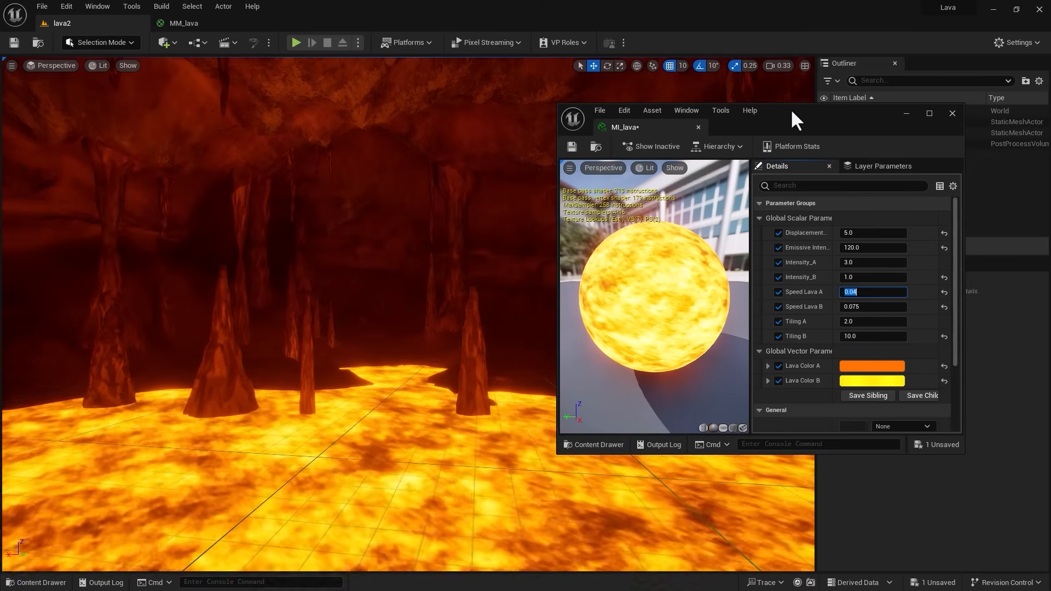
Step: Review the complete MM_lava node graph, moving the MI_lava window clear of the nodes
{"action": "left_click_drag", "start_coordinate": [791, 109], "coordinate": [846, 204]}
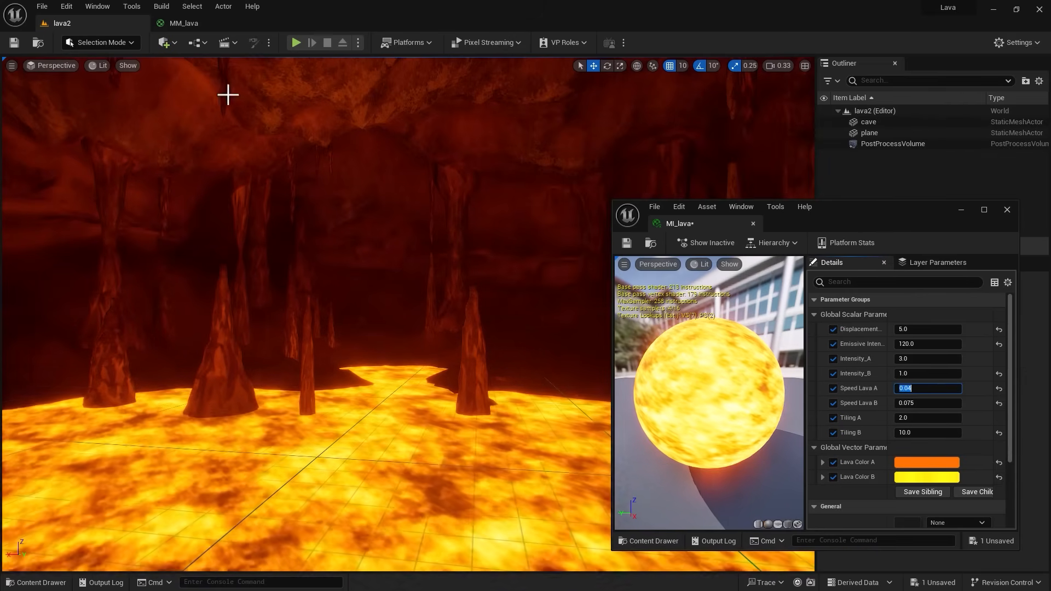
{"action": "left_click", "coordinate": [203, 25]}
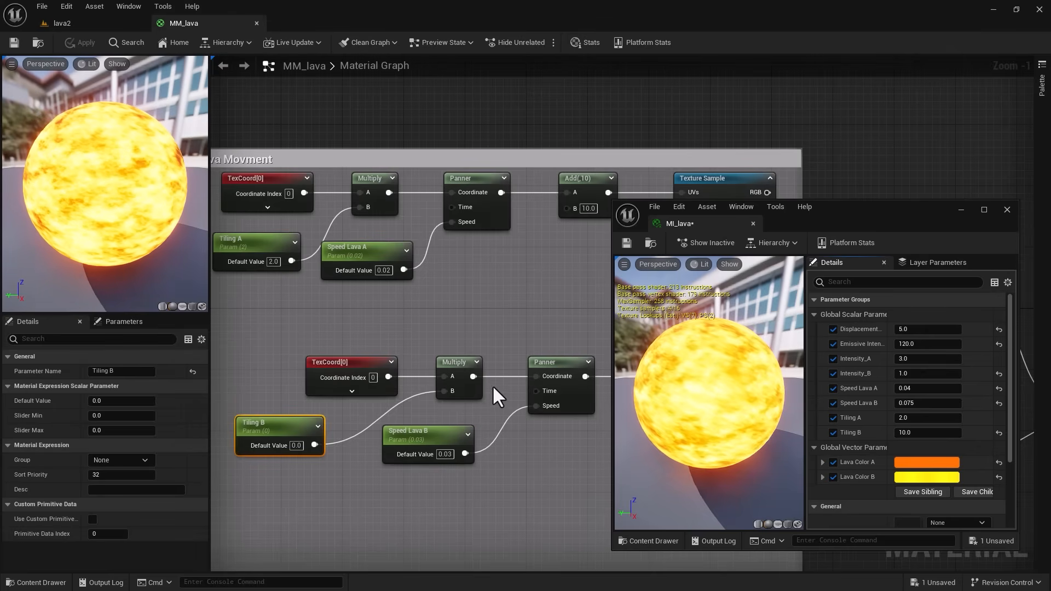
{"action": "scroll", "coordinate": [492, 383], "scroll_direction": "down", "scroll_amount": 5}
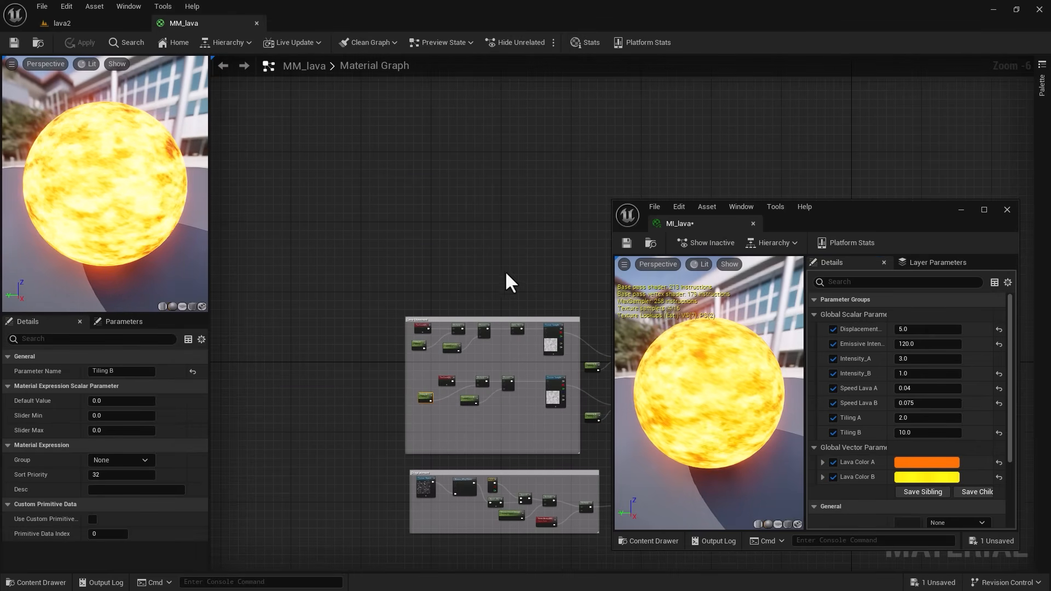
{"action": "right_click_drag", "start_coordinate": [507, 279], "coordinate": [342, 104]}
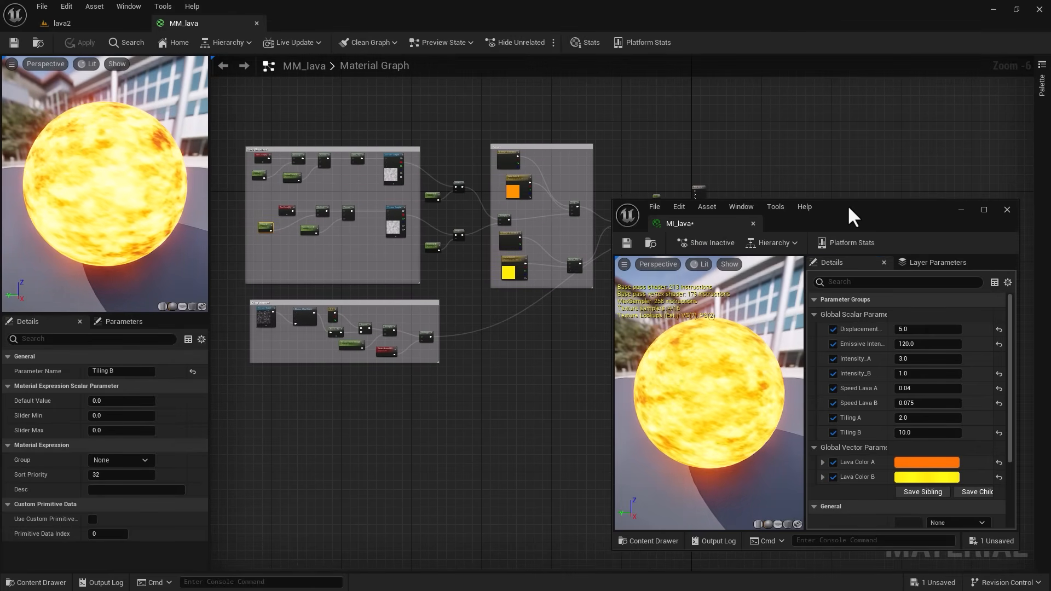
{"action": "left_click_drag", "start_coordinate": [828, 202], "coordinate": [792, 290]}
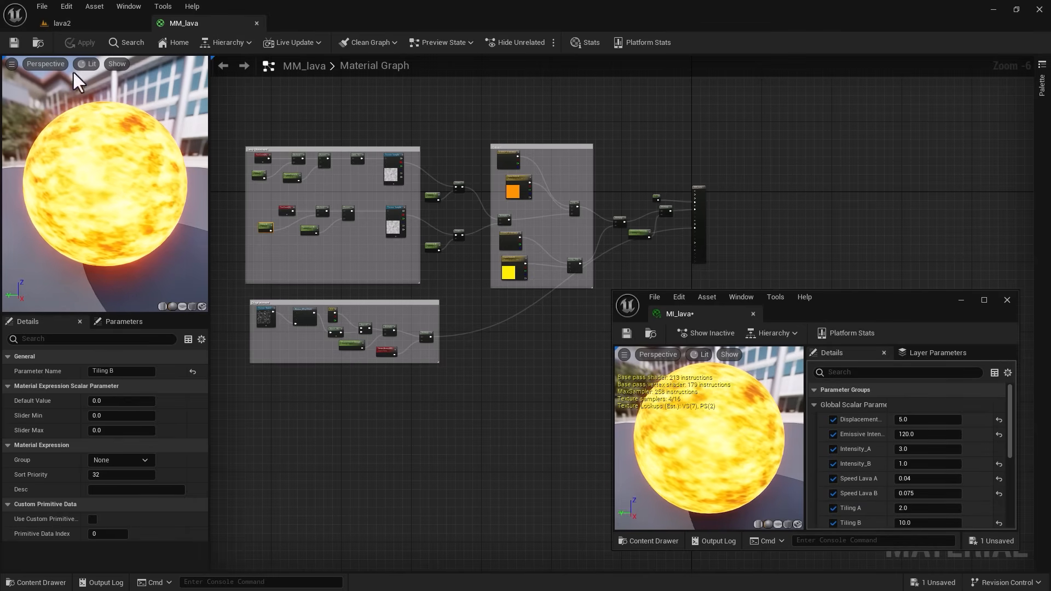
Step: Return to the lava2 level, close the MI_lava instance editor and select the cave mesh
{"action": "left_click", "coordinate": [83, 25]}
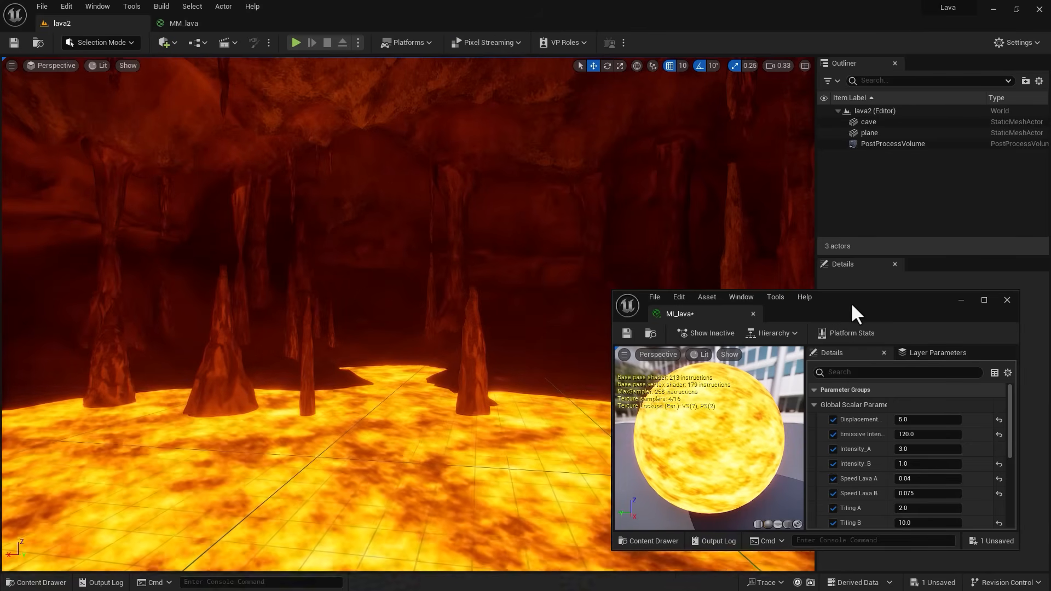
{"action": "left_click", "coordinate": [1007, 300]}
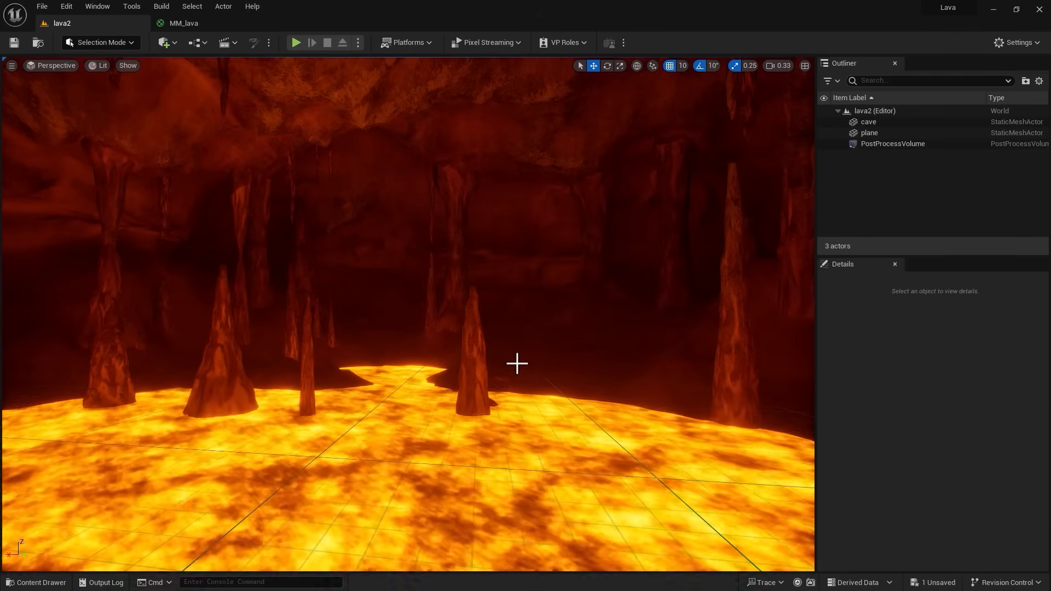
{"action": "left_click", "coordinate": [524, 373]}
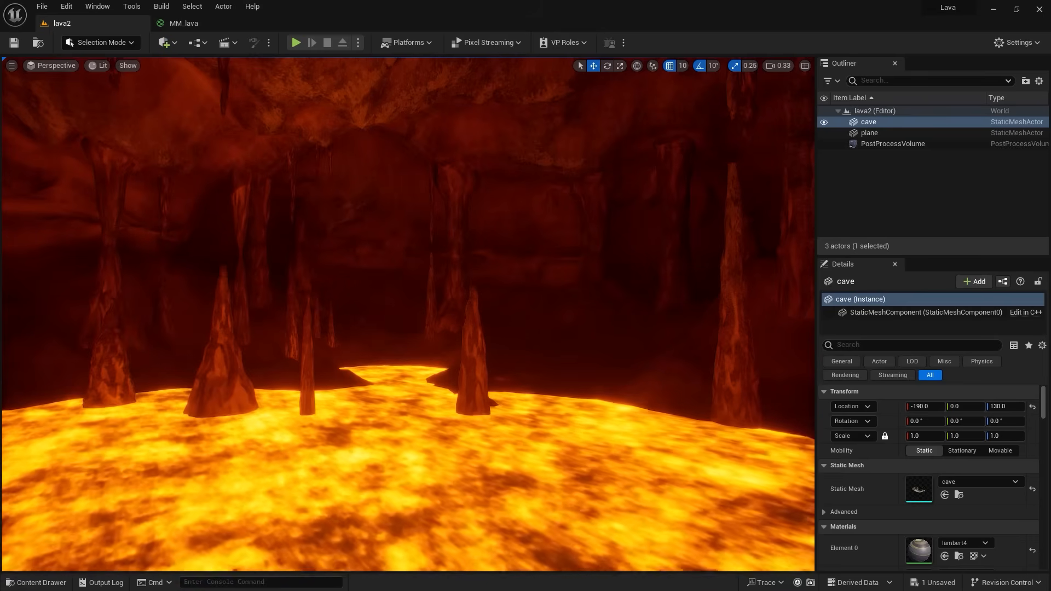